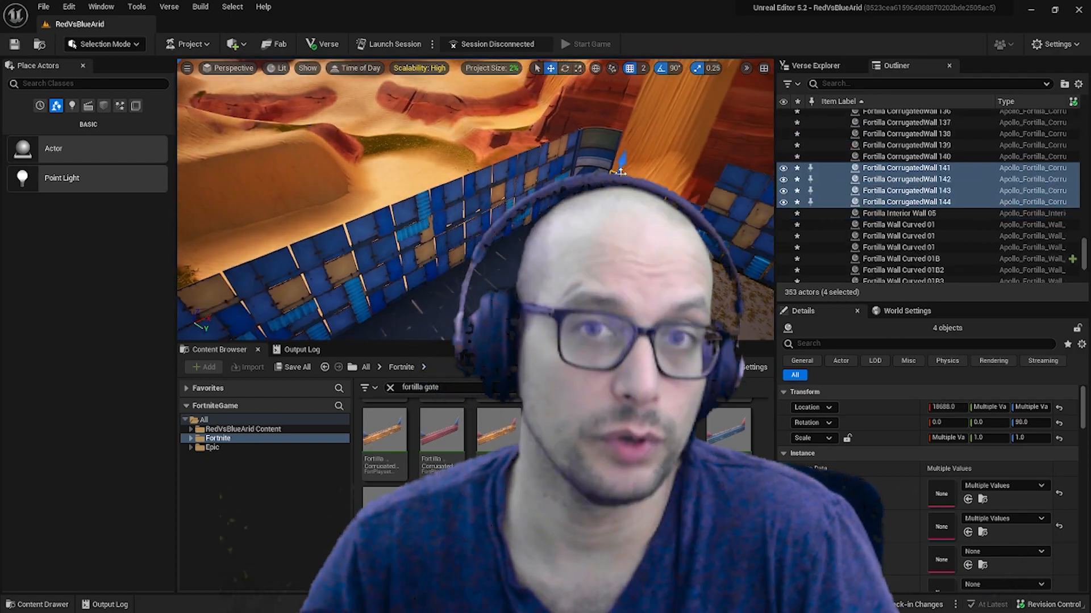
Continue the fortress perimeter by copying selected corrugated and curved wall pieces toward the gate.
left_click(478, 223)
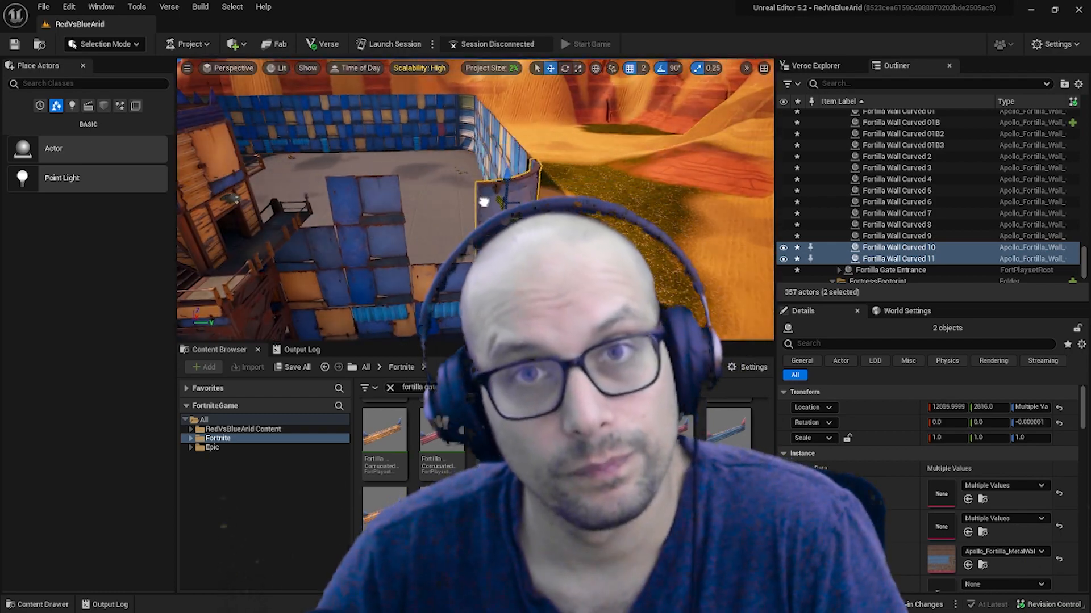
left_click(448, 271)
left_click(399, 271, "shift")
left_click_drag(447, 239, 444, 237, "alt")
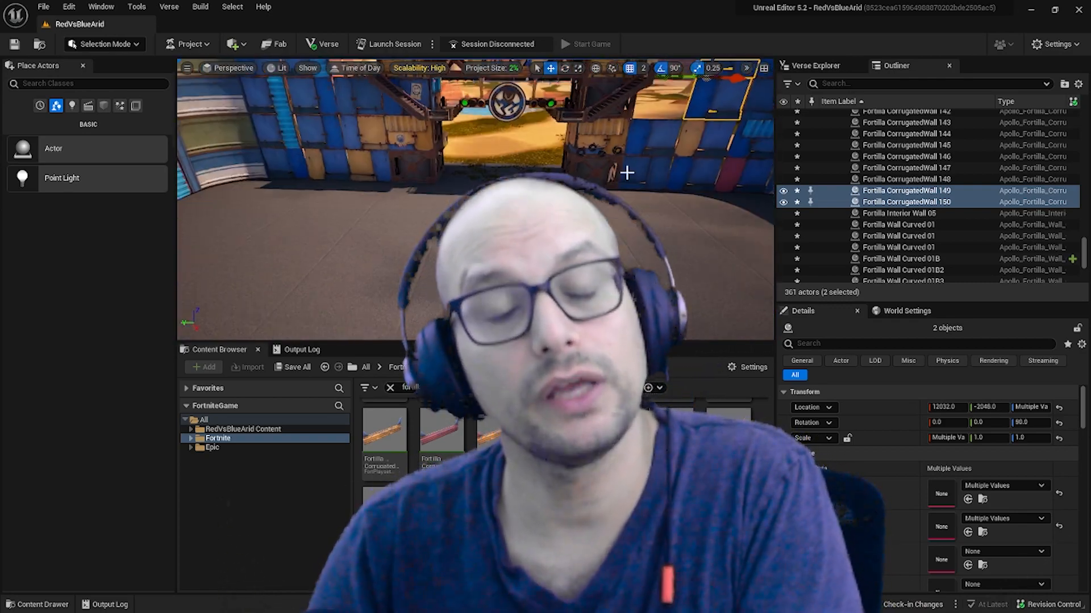
Place a Tank Spawner on the fortress floor at X 14236, Y 926 and turn it 180 degrees to face the gate.
left_click_drag(436, 249, 436, 248)
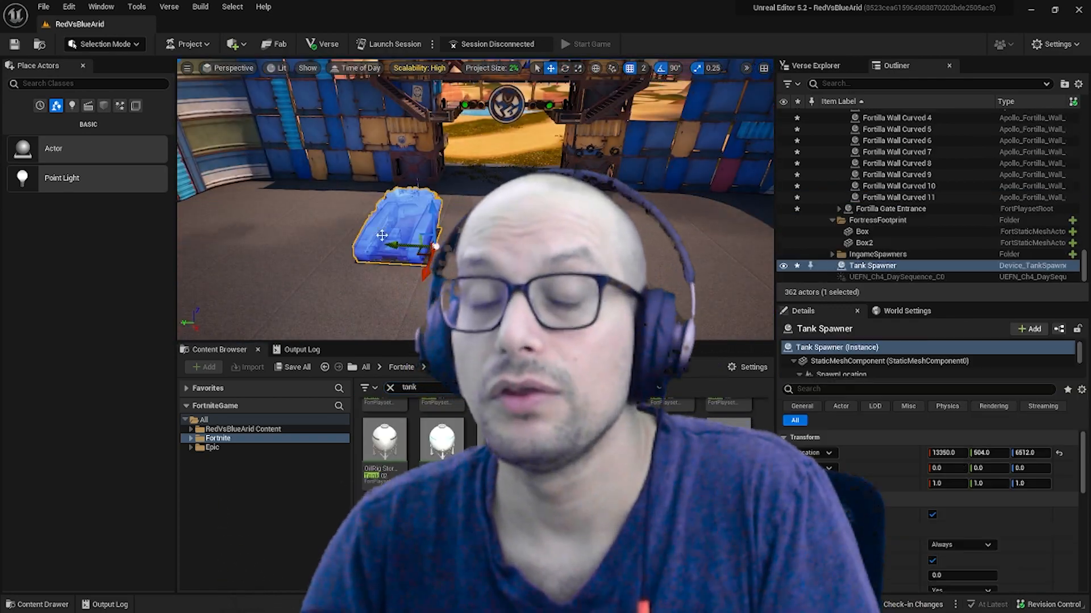
left_click_drag(494, 207, 552, 247)
key("w")
left_click_drag(544, 230, 507, 230)
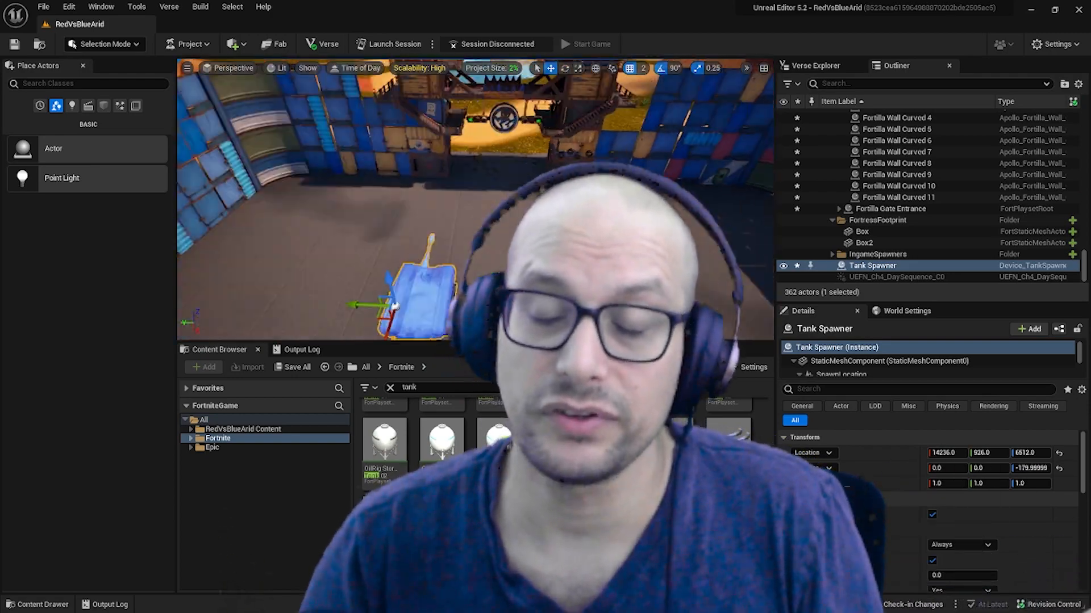
Delete the upper Fortilla Wall Curved 11 piece and the adjoining wall pieces near the gate.
left_click(255, 188)
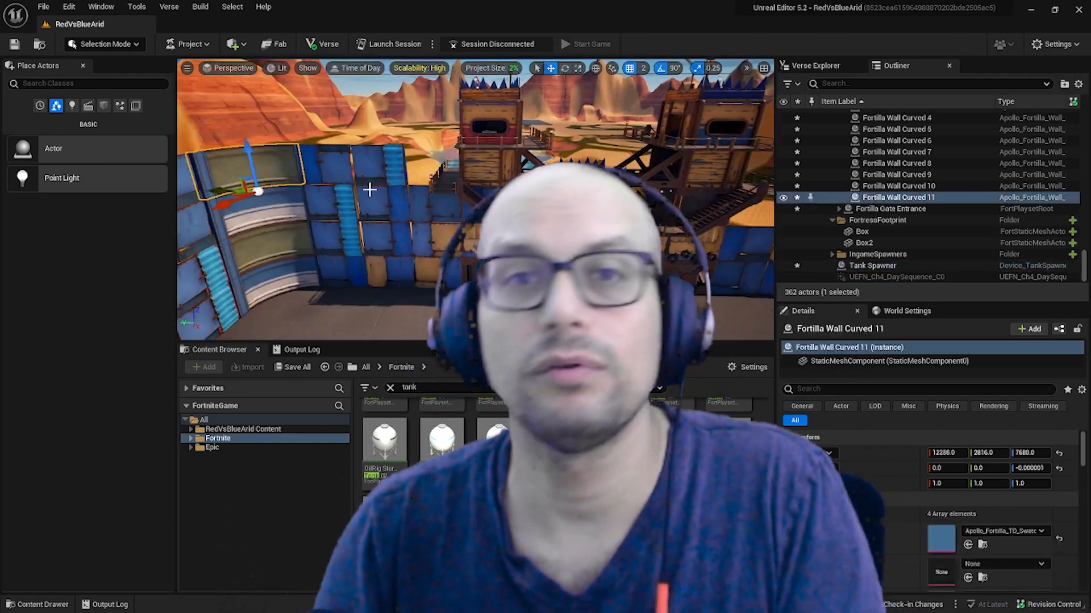
key("Delete")
left_click(414, 219, "ctrl")
left_click(452, 211, "ctrl")
key("Delete")
Delete further corrugated wall pieces from the gate-side wall, including Fortilla CorrugatedWall 149.
left_click(872, 255)
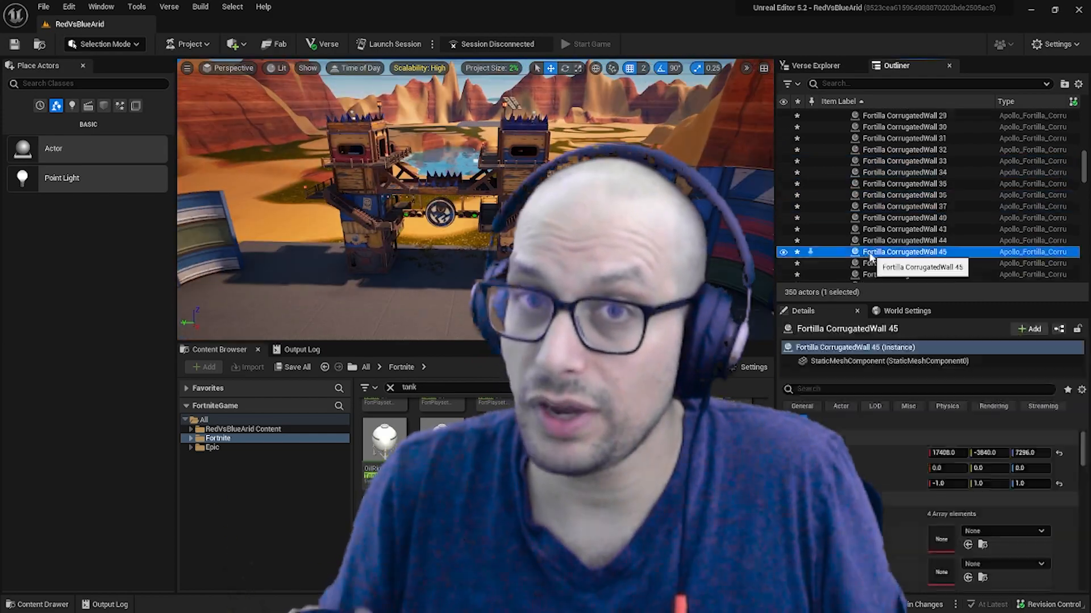
scroll(872, 254, "up", 10)
left_click(839, 202)
left_click(891, 214)
left_click_drag(310, 287, 188, 289)
left_click(483, 143)
left_click(511, 142, "ctrl")
left_click(511, 142)
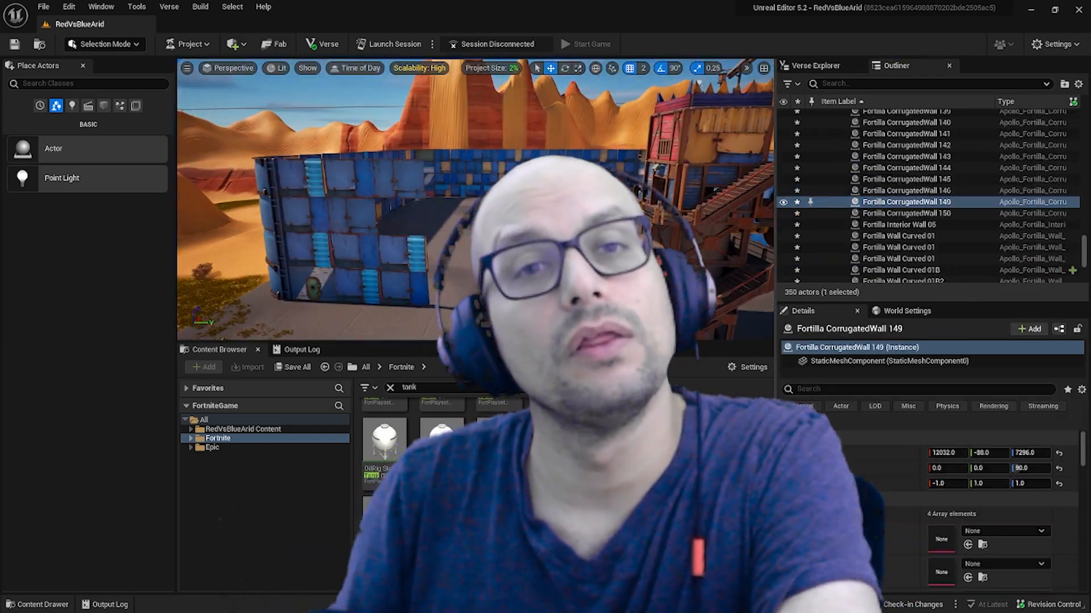
left_click(488, 189, "ctrl")
key("Delete")
Search the assets for "fortilla gate", duplicate the Fortilla Gate Entrance and position the copy in the cleared wall opening.
left_click(458, 384)
type("fortilla gate")
left_click(735, 244)
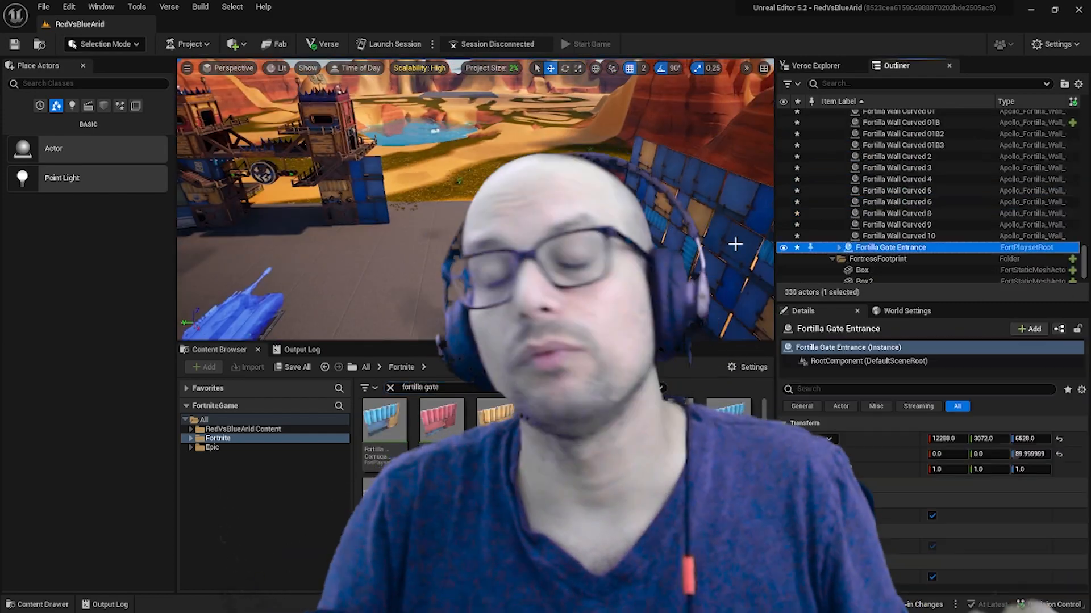
key("ctrl+d")
key("Delete")
left_click_drag(685, 242, 684, 241)
right_click_drag(685, 242, 727, 242)
key("e")
left_click_drag(690, 272, 741, 287)
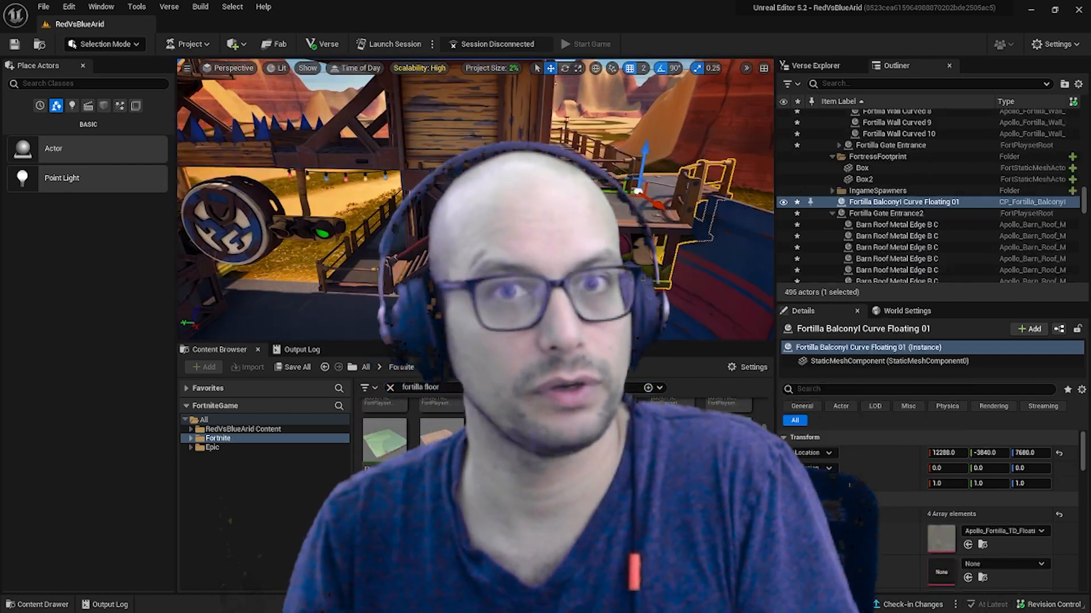
Browse to the Fortilla folder in Fortnite Props and filter its assets by "floor".
key("Escape")
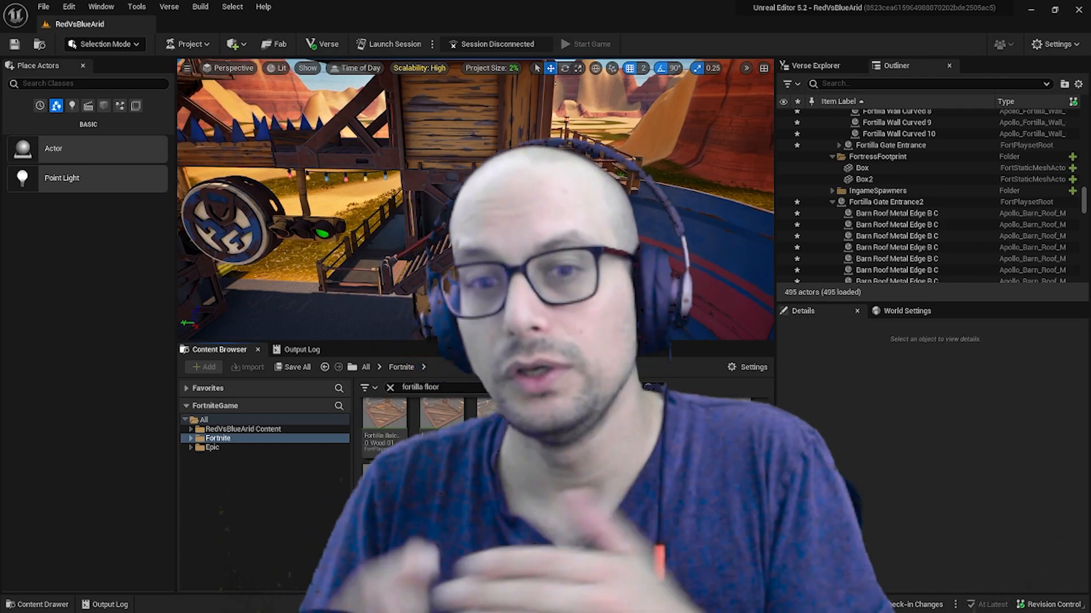
scroll(730, 511, "up", 5)
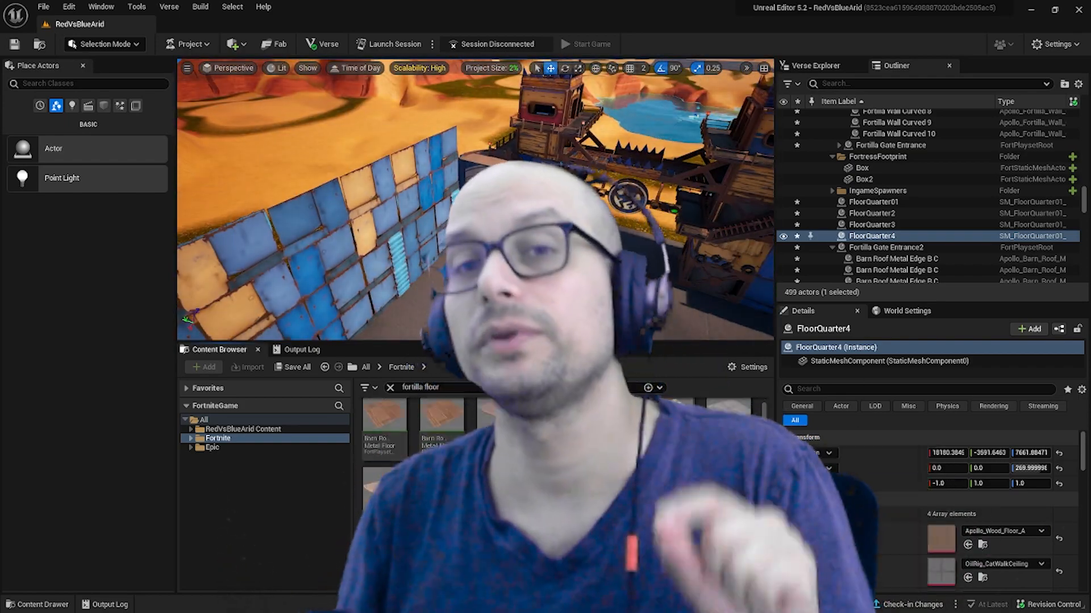
scroll(563, 488, "down", 5)
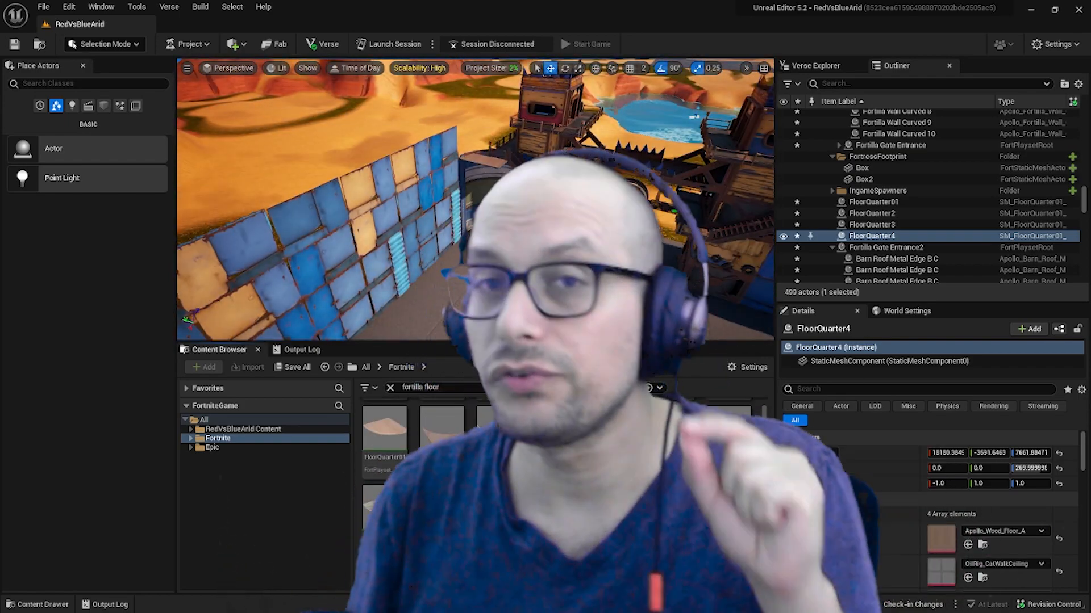
double_click(310, 439)
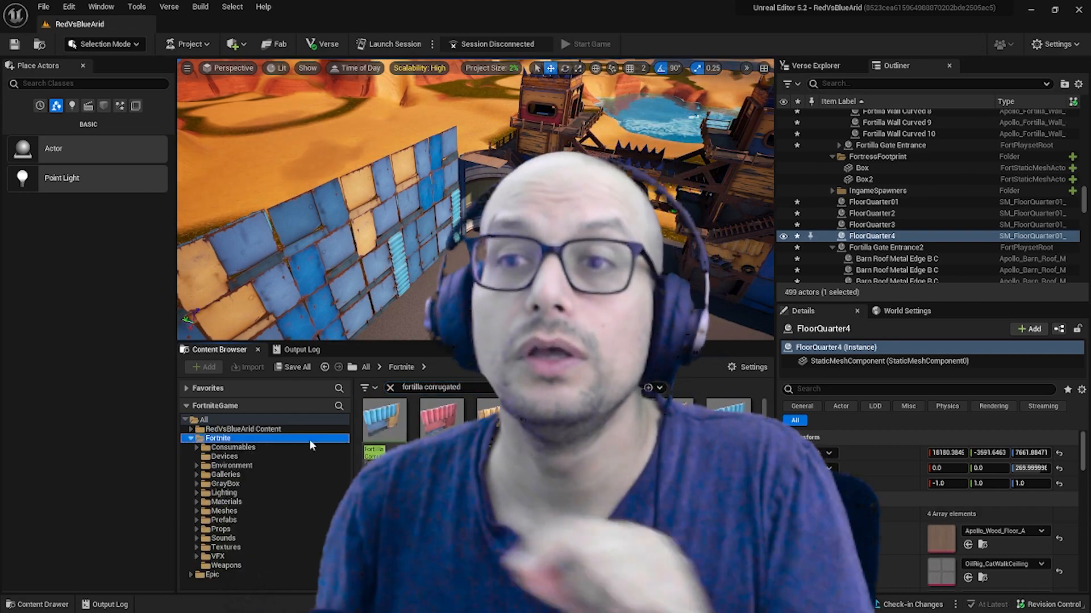
left_click(197, 529)
scroll(228, 525, "down", 5)
left_click(250, 523)
left_click(229, 531)
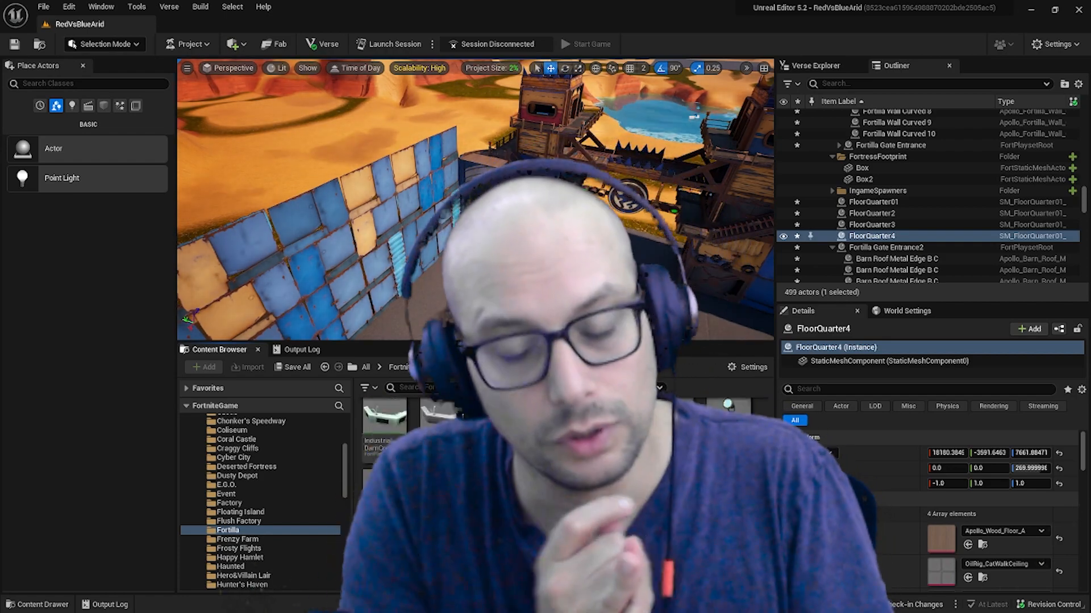
type("floor")
scroll(641, 443, "down", 4)
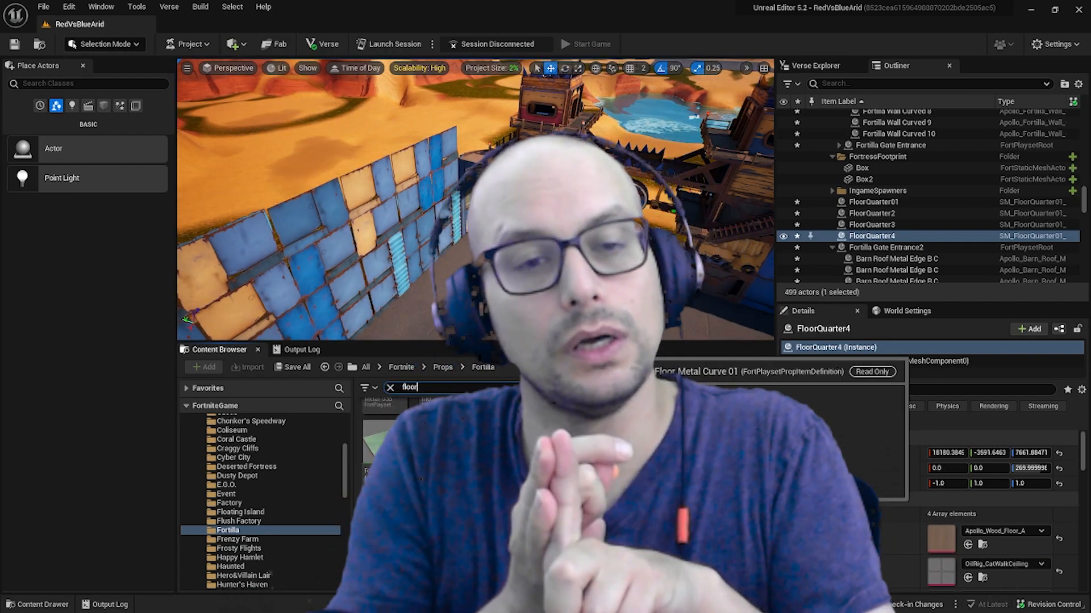
Place a Fortilla Floor Metal 03B panel against the fortress wall with grid snapping on, at X 12800, Y 2816, Z 7680.
right_click_drag(625, 255, 602, 182)
left_click_drag(607, 529, 687, 247)
left_click(629, 69)
right_click_drag(653, 239, 642, 272)
right_click_drag(568, 255, 563, 153)
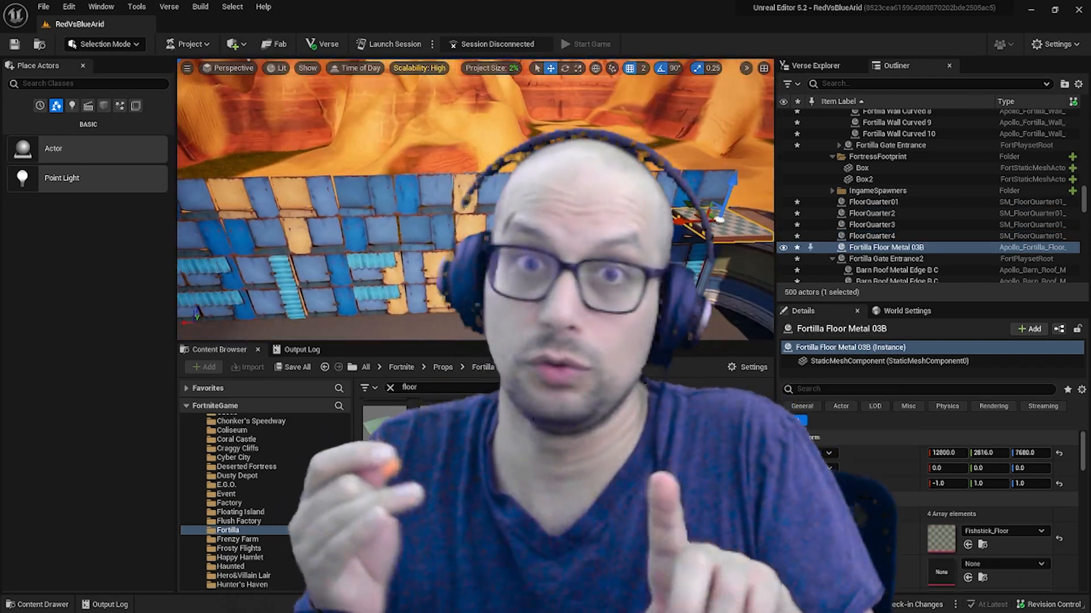
Duplicate the Fortilla Floor Metal 03B panel along the wall as a continuous walkway, ending at X 17920.
left_click_drag(676, 236, 568, 236, "alt")
left_click_drag(568, 237, 472, 238, "alt")
left_click_drag(472, 238, 385, 239, "alt")
left_click_drag(385, 238, 297, 239, "alt")
right_click_drag(319, 262, 255, 261)
left_click_drag(497, 234, 434, 233, "alt")
left_click_drag(435, 233, 374, 233, "alt")
right_click_drag(378, 274, 443, 272)
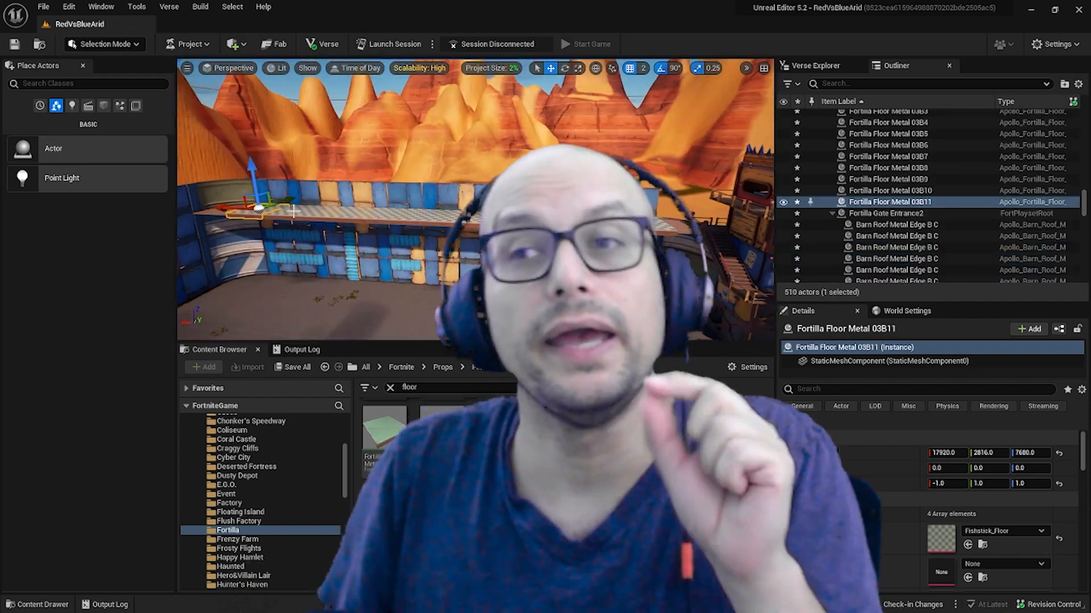
Select the whole row of Fortilla Floor Metal 03B walkway panels and focus on it.
scroll(864, 227, "up", 4)
left_click(863, 231, "shift")
scroll(837, 196, "up", 20)
left_click(832, 247)
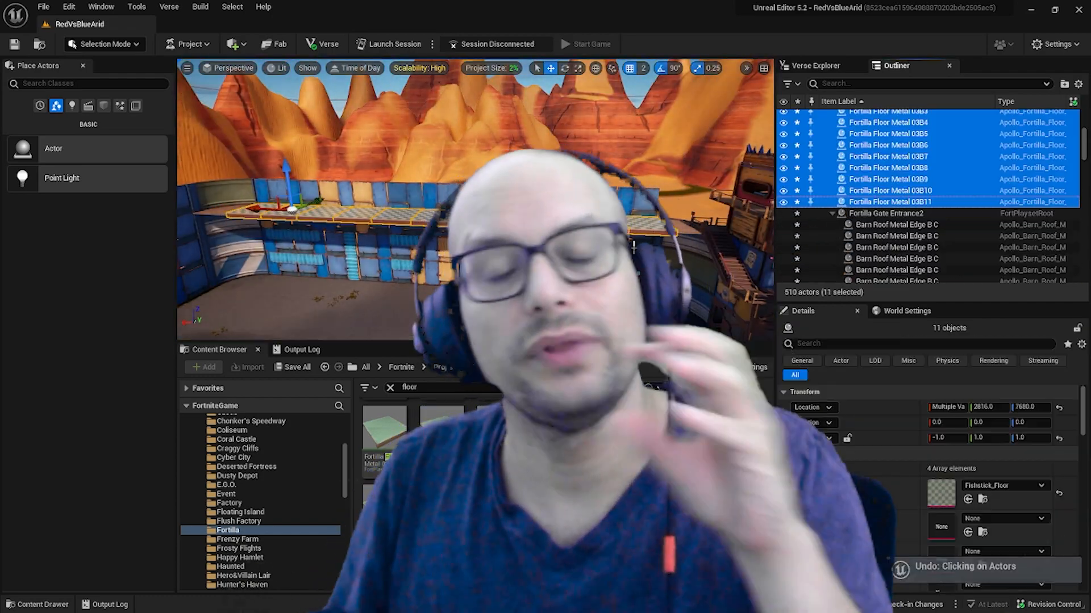
key("f")
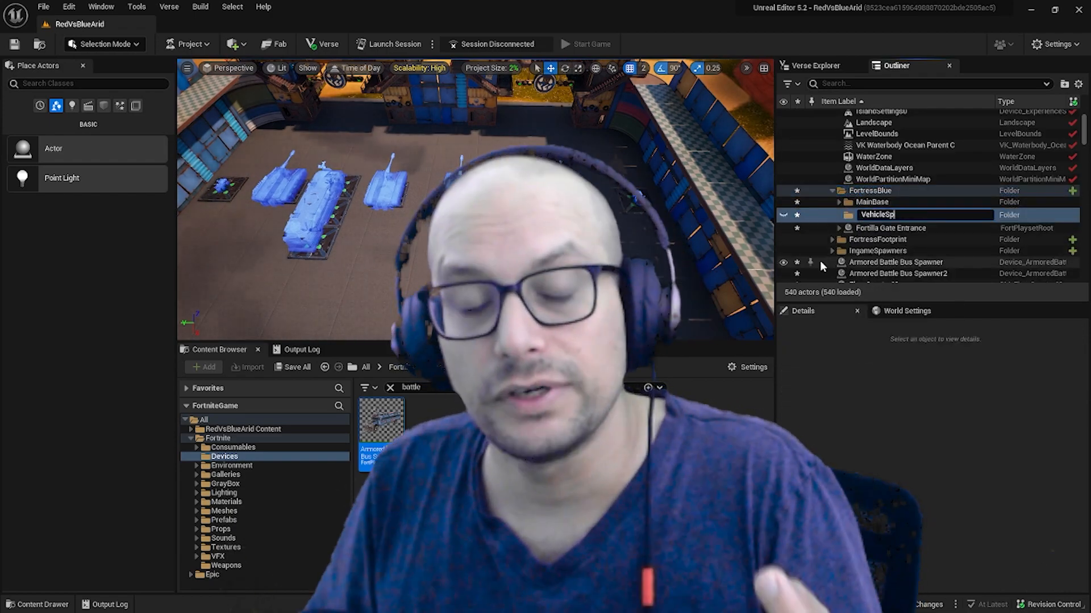
Finish naming the VehicleSpawners folder and move all Fortilla Floor Metal panels into the MainBase folder.
left_click(873, 212)
scroll(872, 249, "down", 10)
left_click(867, 187)
scroll(867, 188, "up", 5)
left_click(883, 226, "shift")
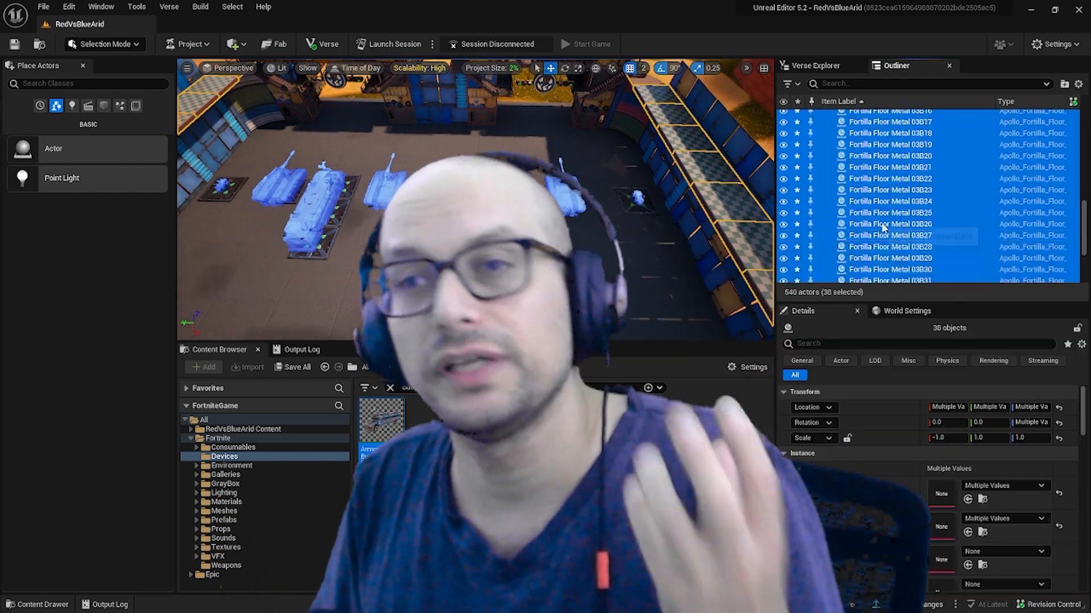
left_click_drag(884, 226, 842, 190)
Create a Gates folder under FortressBlue and move both Fortilla Gate Entrance actors into it.
left_click_drag(857, 271, 852, 180)
right_click(869, 179)
type("Gates")
key("Return")
left_click(886, 223)
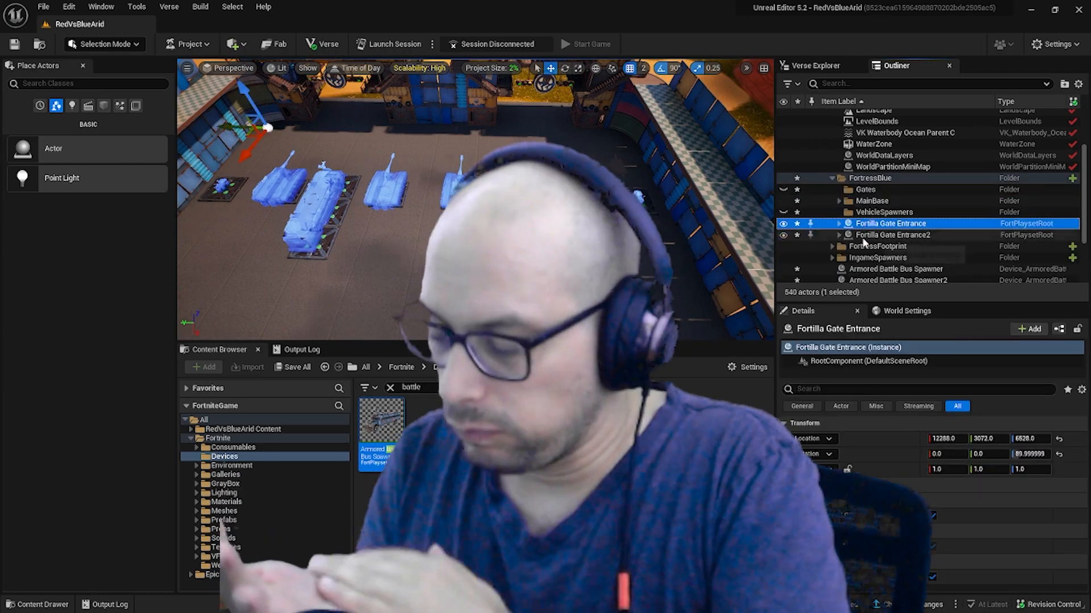
left_click(864, 236, "shift")
left_click_drag(863, 236, 863, 190)
Clear the Devices search and place two Dirt Bike Spawners inside the fortress, near the side walls.
scroll(848, 249, "down", 3)
left_click(886, 194)
right_click_drag(341, 227, 349, 273)
left_click(420, 388)
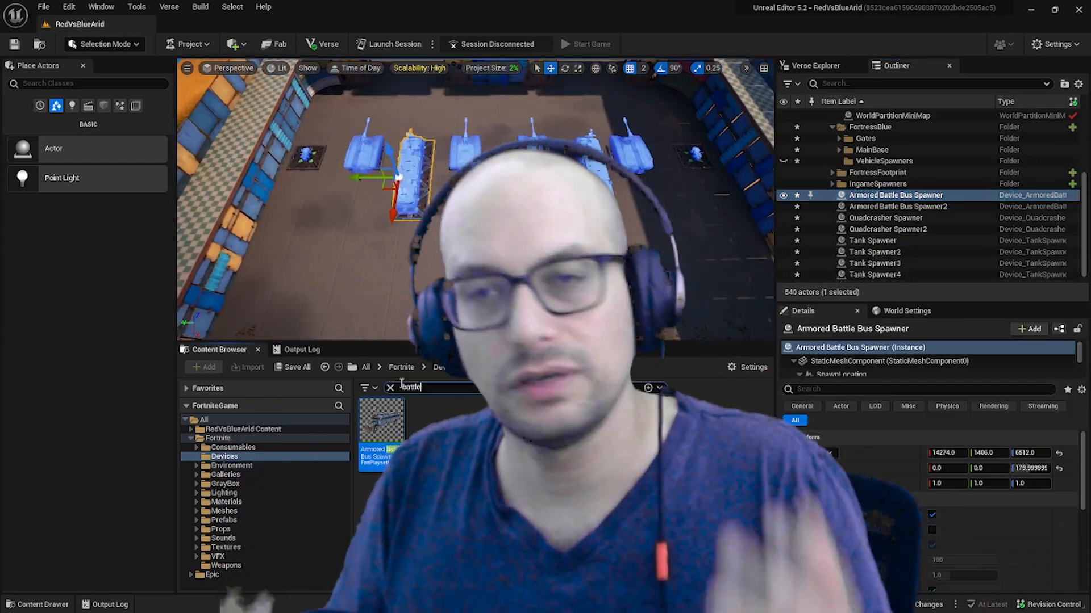
key("BackSpace")
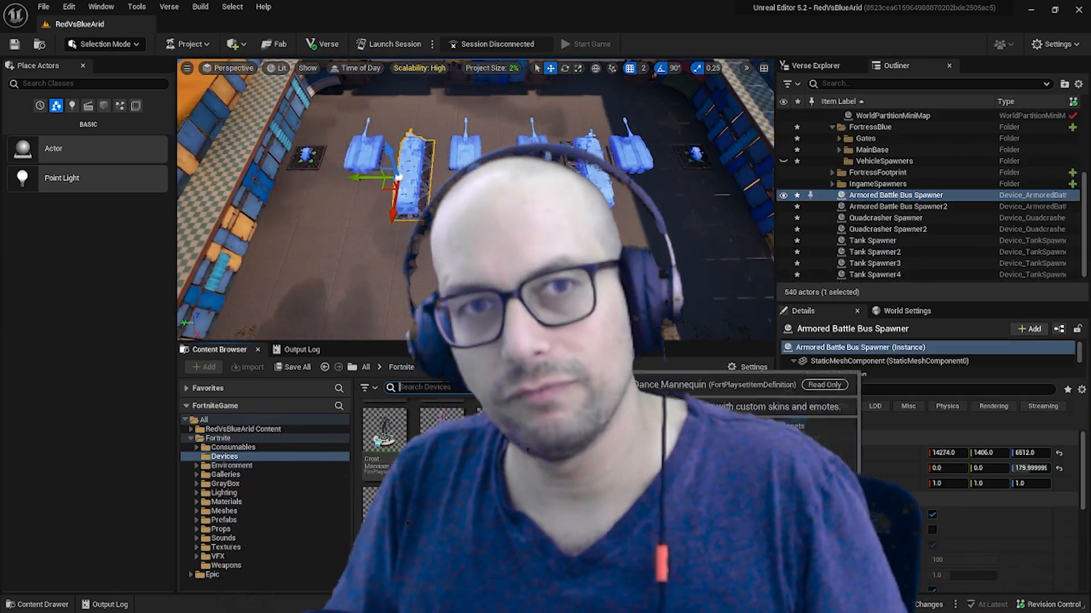
left_click_drag(333, 416, 688, 200)
scroll(568, 466, "down", 4)
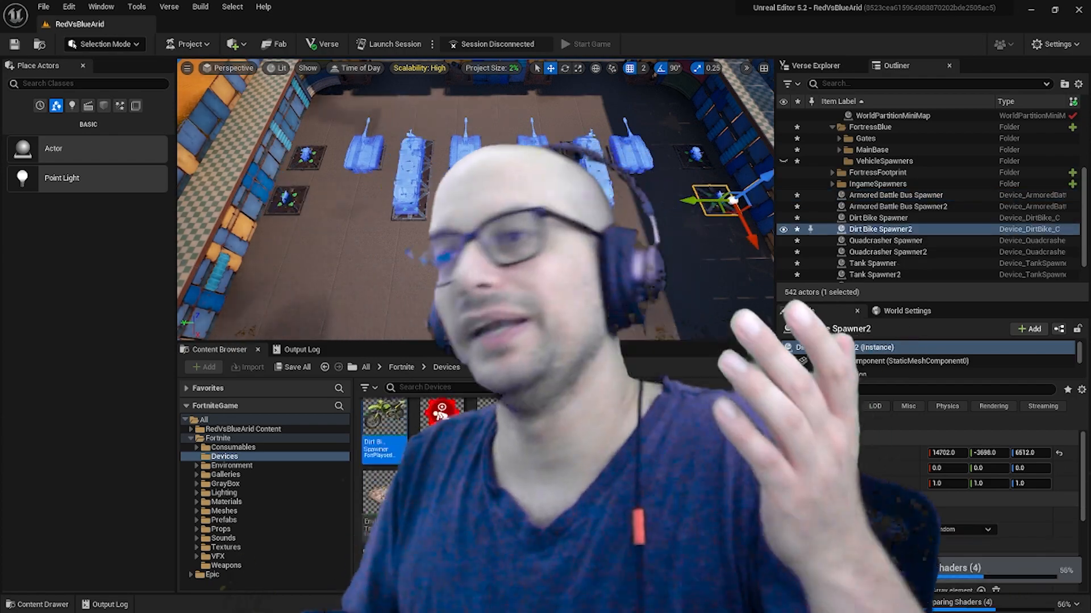
scroll(568, 466, "down", 8)
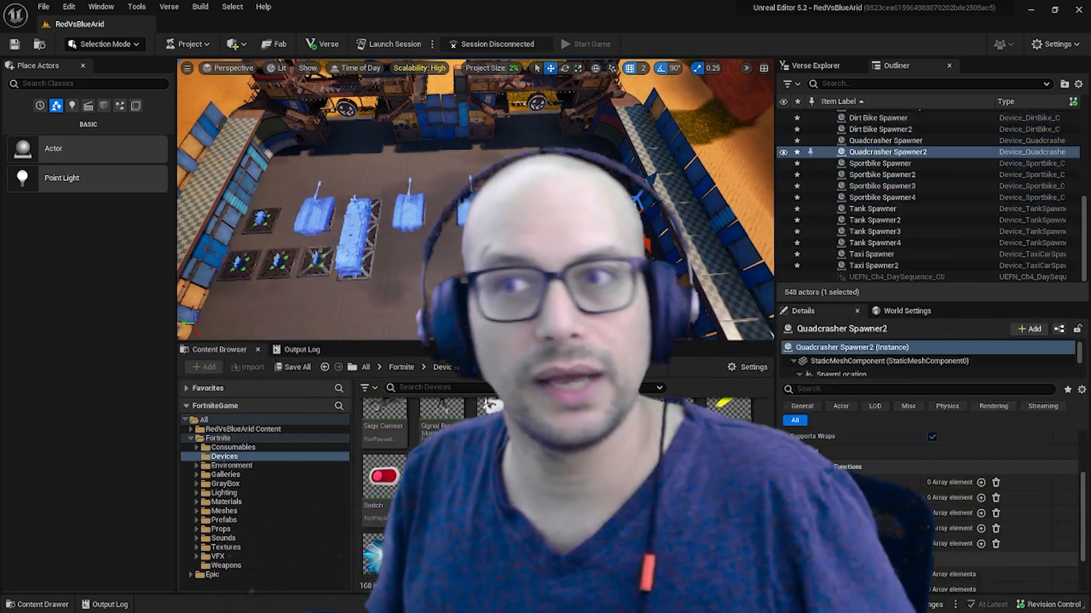
Set the respawn time of Sportbike Spawner3 to 10.
left_click(261, 218)
left_click(561, 250)
left_click(599, 248)
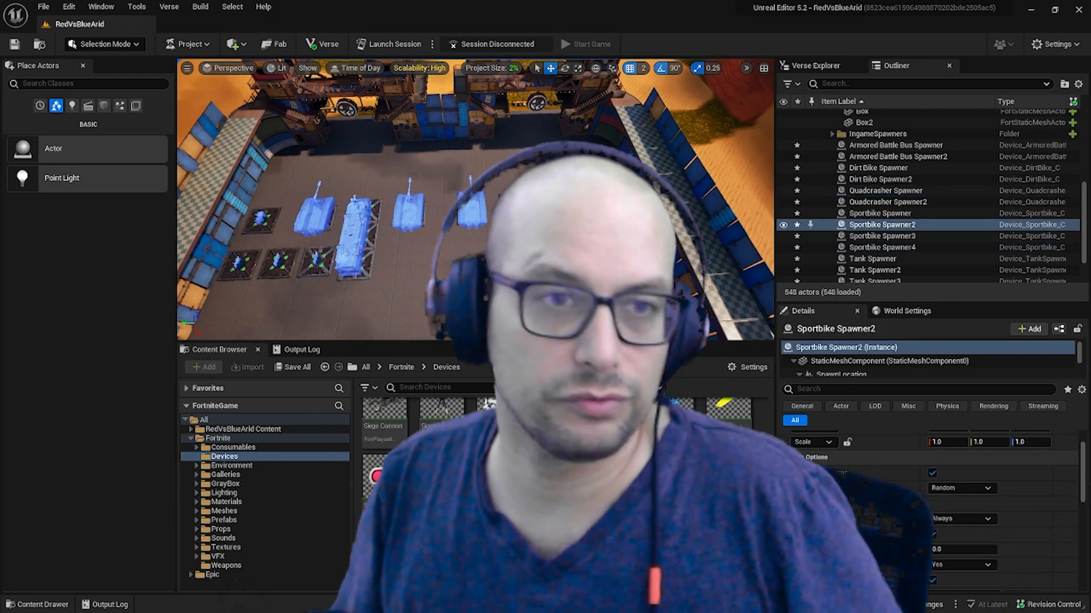
left_click(638, 246)
left_click(238, 263)
left_click(317, 260)
left_click(943, 550)
type("10")
key("Return")
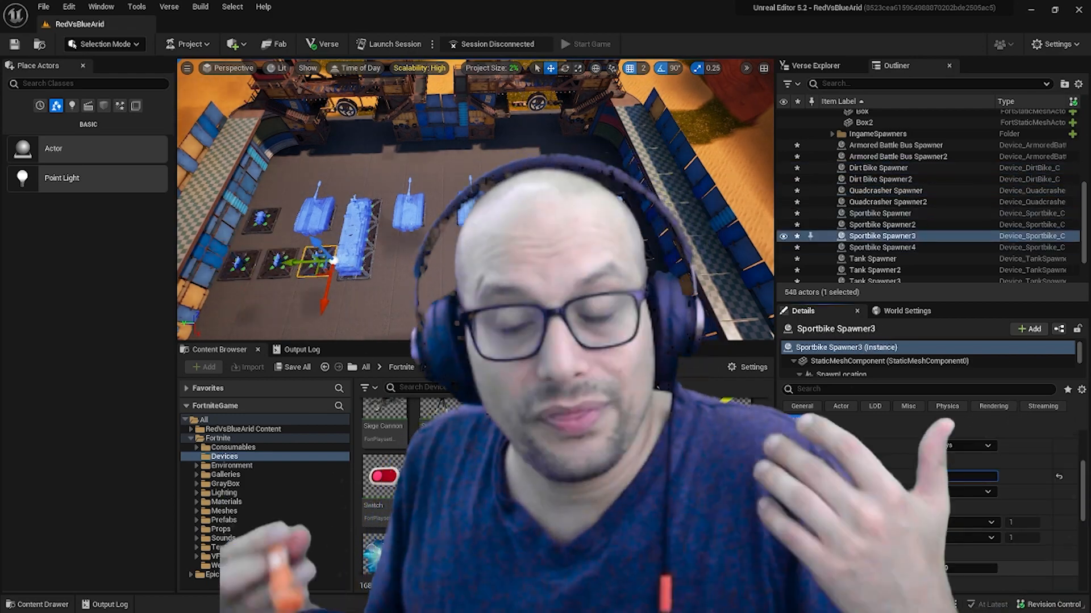
Review the vehicle settings of the Quadcrasher, Armored Battle Bus and Taxi Spawners.
scroll(973, 571, "down", 3)
scroll(973, 571, "down", 2)
left_click(261, 219)
scroll(935, 522, "down", 5)
left_click(895, 145)
scroll(896, 225, "down", 4)
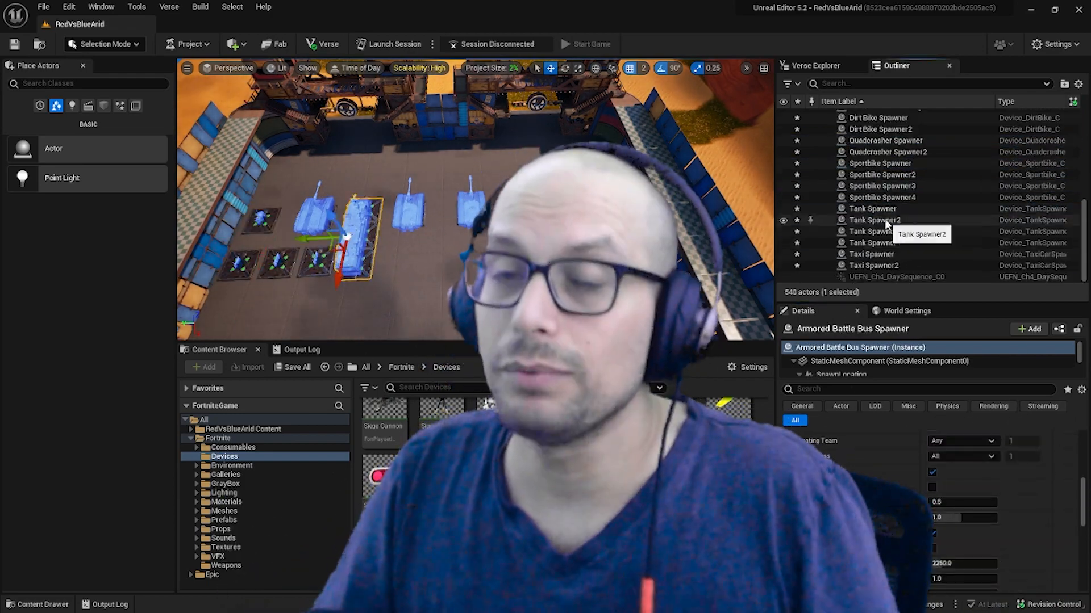
left_click(878, 266, "shift")
scroll(960, 522, "up", 3)
scroll(959, 521, "down", 8)
scroll(870, 253, "up", 4)
left_click(884, 191)
left_click(883, 202, "shift")
scroll(935, 511, "down", 5)
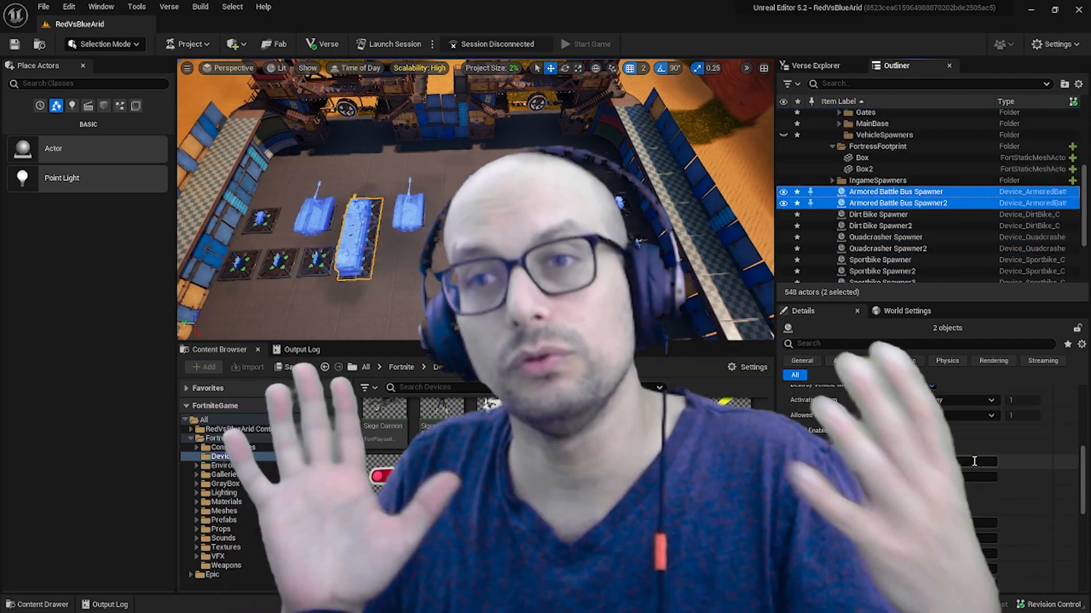
Select all four Tank Spawners and turn on their fuel consumption.
left_click(880, 214)
scroll(882, 251, "down", 4)
left_click(874, 266, "shift")
left_click(873, 211)
scroll(1007, 497, "down", 5)
left_click(874, 245, "shift")
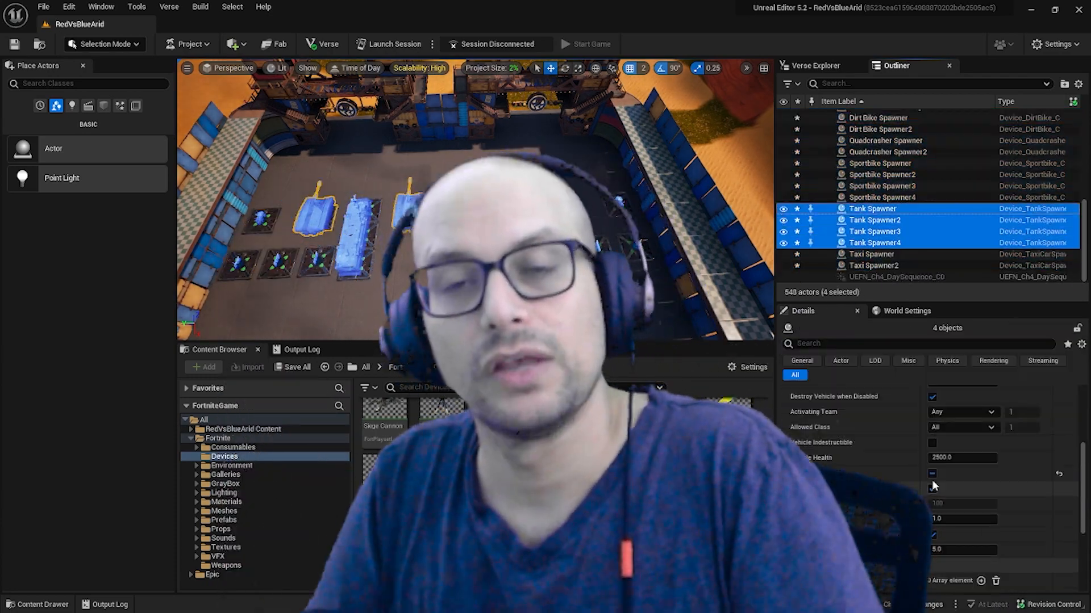
left_click(935, 486)
Turn on fuel consumption for both Dirt Bike Spawners and both Quadcrasher Spawners.
left_click(878, 120)
scroll(876, 241, "up", 2)
left_click(876, 237, "shift")
left_click(875, 156)
left_click(860, 169, "shift")
left_click(935, 503)
left_click(863, 179)
left_click(866, 191, "shift")
left_click(934, 503)
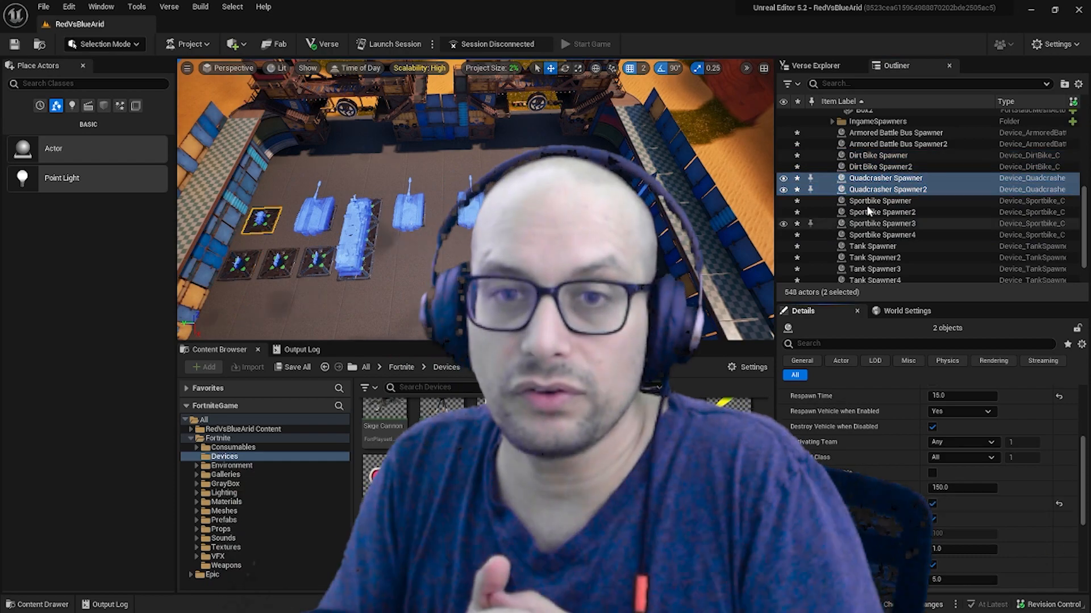
Turn on fuel consumption for the four Sportbike Spawners and both Taxi Spawners.
left_click(869, 202)
left_click(861, 235, "shift")
left_click(934, 503)
scroll(845, 248, "down", 3)
left_click(870, 254)
left_click(870, 265, "shift")
scroll(934, 500, "down", 5)
Deselect the actors and filter the Fortnite Prefabs folder by "gas".
right_click_drag(437, 168, 438, 168)
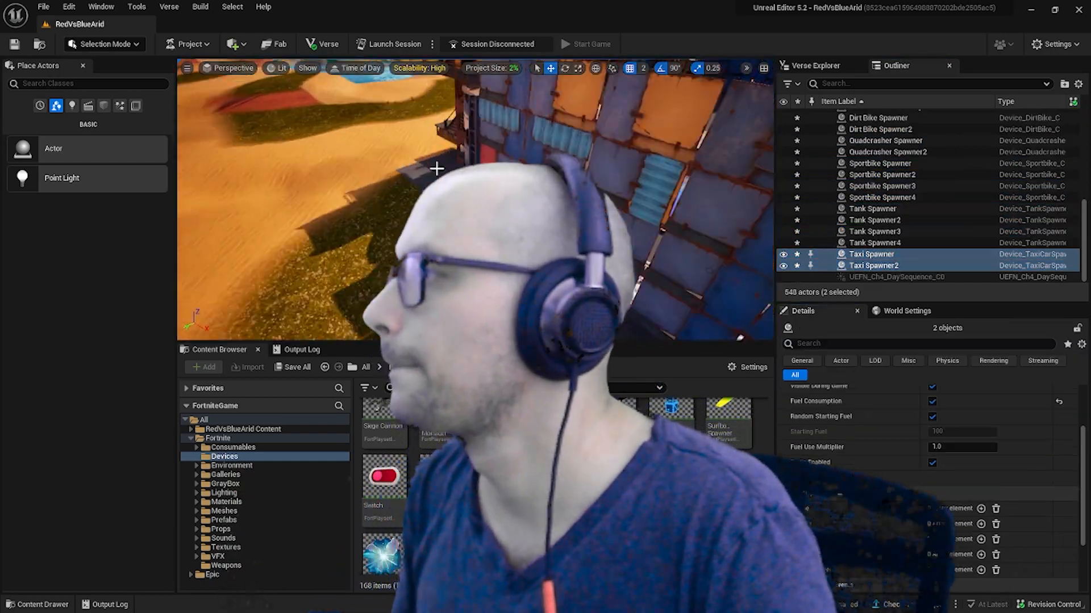
left_click(532, 111)
key("Escape")
right_click_drag(532, 110, 532, 111)
left_click(224, 520)
left_click(441, 387)
type("gas")
Place the Fortilla Gas Station prefab on the desert ground outside the fortress.
left_click_drag(432, 422, 548, 273)
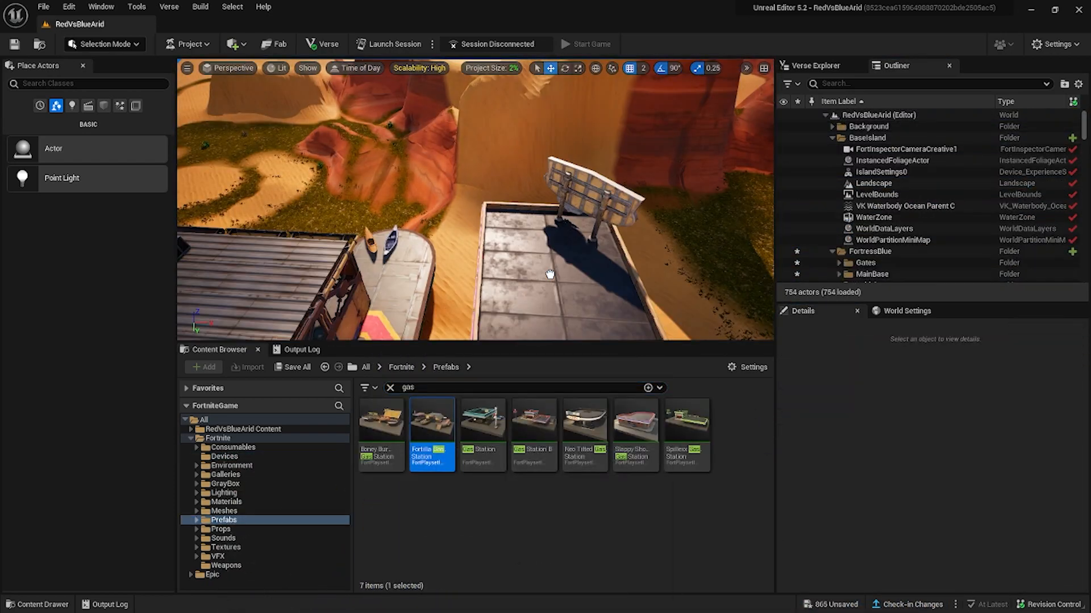
right_click_drag(548, 273, 548, 272)
left_click(293, 241)
right_click_drag(305, 273, 305, 273)
Remove the Fortilla Gas Station prefab from the level.
scroll(875, 215, "up", 10)
left_click(874, 202)
key("Delete")
right_click_drag(623, 281, 649, 280)
key("ctrl+z")
left_click(649, 280)
right_click_drag(534, 273, 534, 273)
scroll(827, 263, "down", 9)
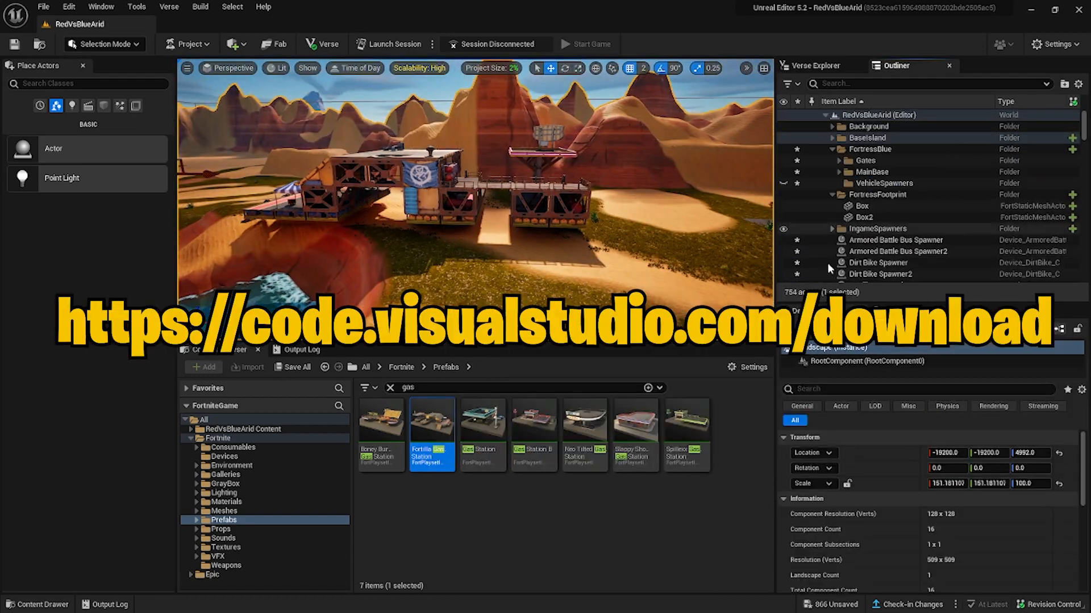
left_click(872, 216)
key("Delete")
Place the Gas Station prefab on the sand outside the fortress and rotate it -90 degrees about the vertical axis.
left_click_drag(482, 426, 489, 230)
right_click_drag(489, 229, 490, 230)
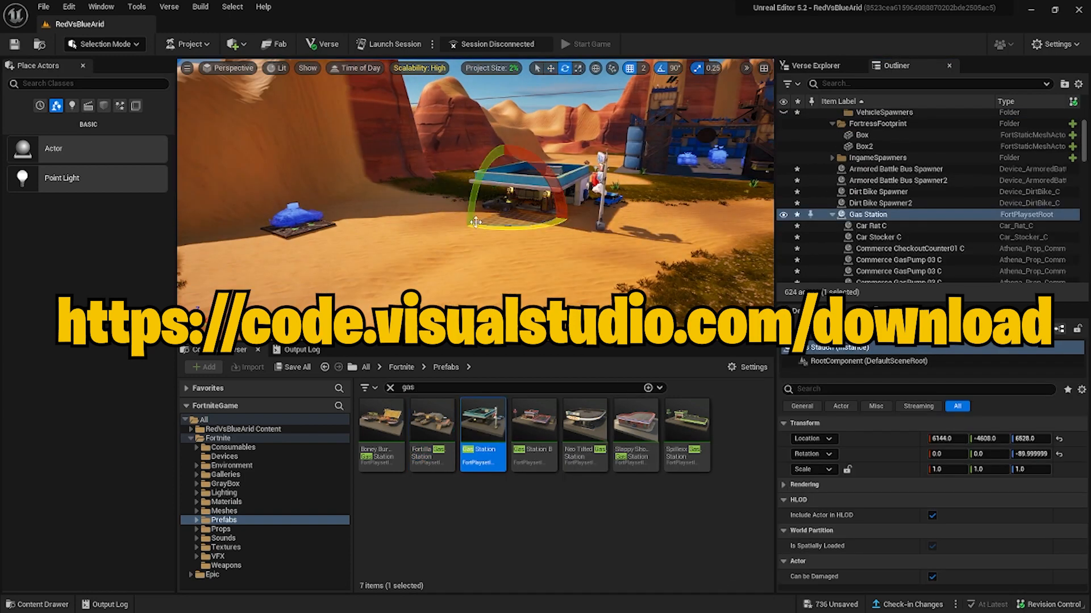
Move the taxi spawner toward the gas station and delete two of the station's prop vehicles.
right_click_drag(338, 270, 338, 270)
left_click(518, 210)
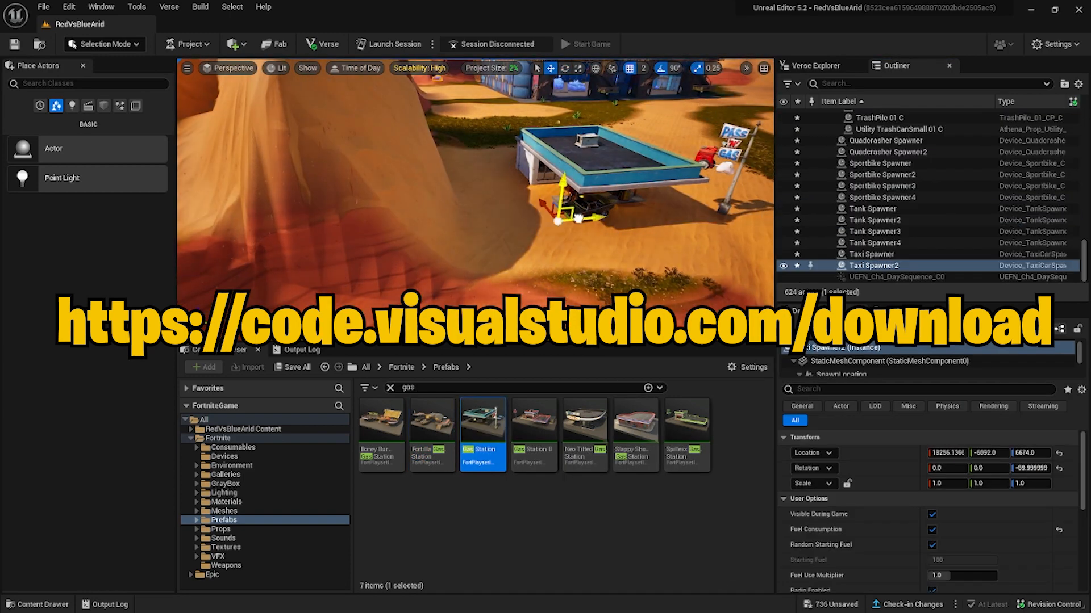
left_click_drag(647, 245, 664, 242)
right_click_drag(476, 227, 476, 228)
left_click(423, 235)
key("Delete")
left_click(514, 236)
key("Delete")
Position the taxi spawner on the ground beside the gas station's fuel pumps.
left_click(372, 213)
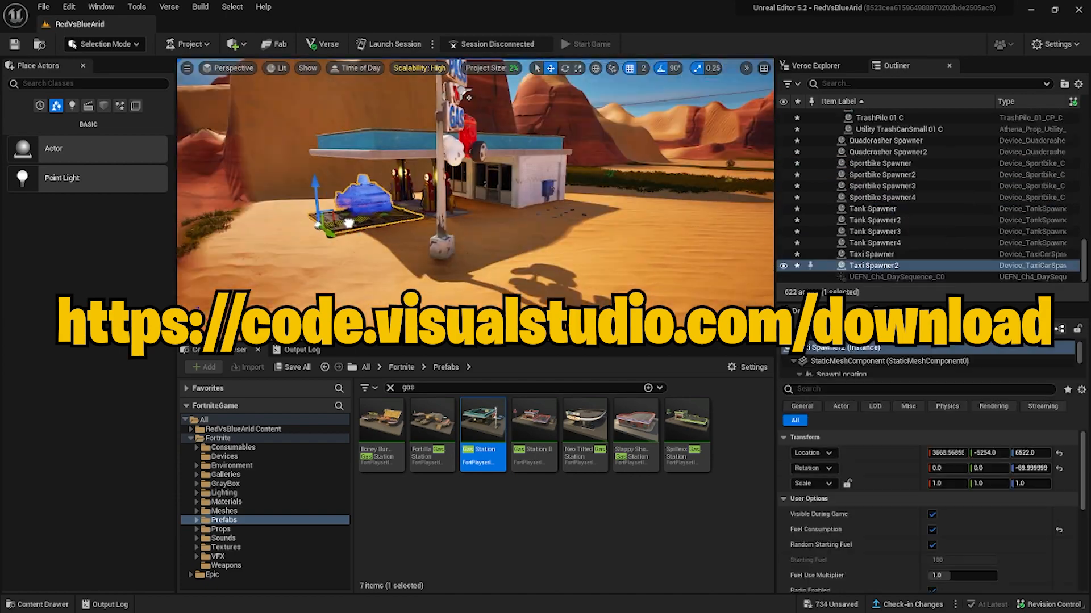
right_click_drag(372, 228, 372, 227)
left_click(426, 216)
scroll(875, 202, "up", 10)
left_click(868, 203)
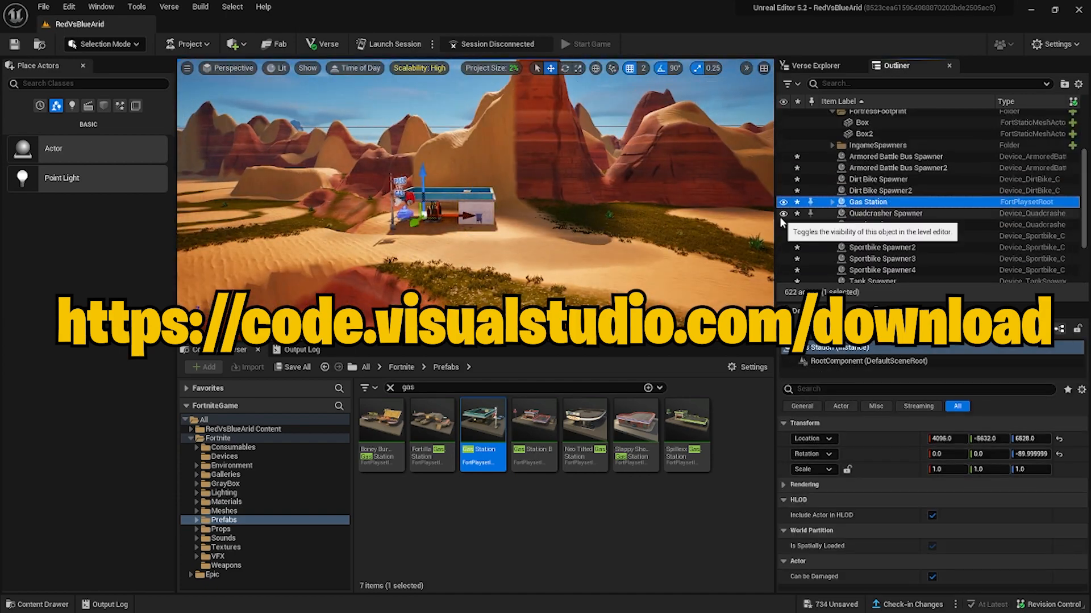
key("ctrl+d")
right_click_drag(501, 227, 478, 228)
key("Delete")
Place a second Gas Station prefab in the desert at X -3584, Y 8192, Z 6528.
left_click_drag(482, 423, 486, 250)
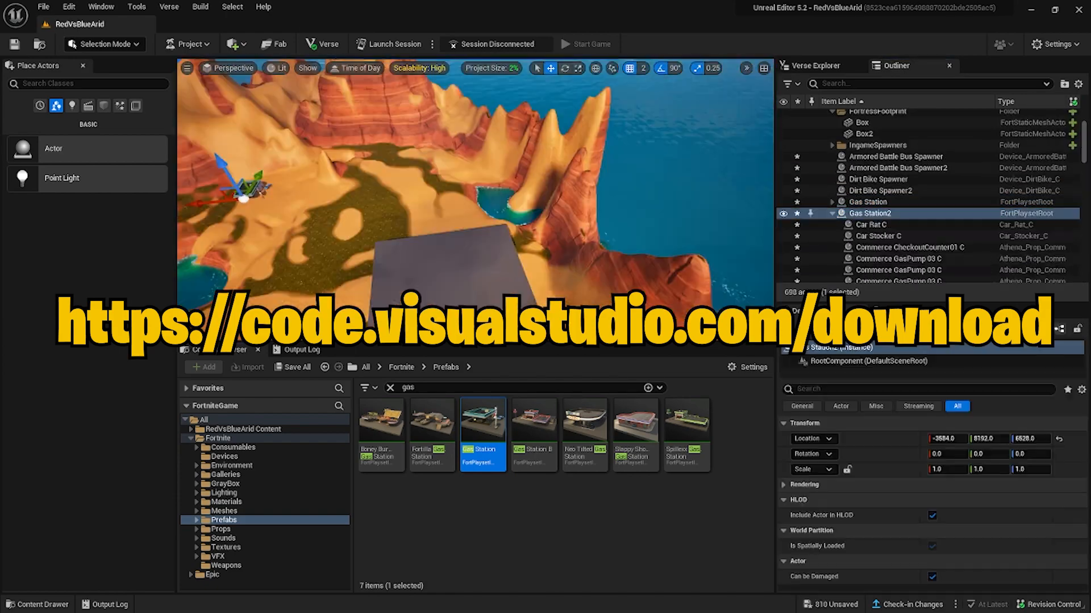
right_click_drag(487, 228, 477, 227)
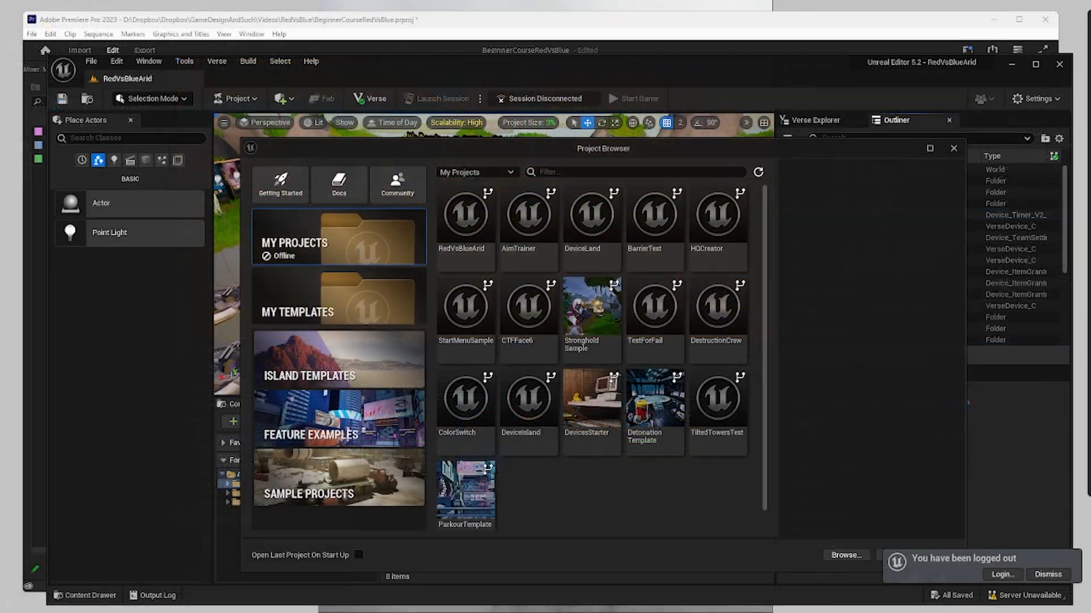
Browse the island templates and choose Arid Island for a new project.
left_click(333, 358)
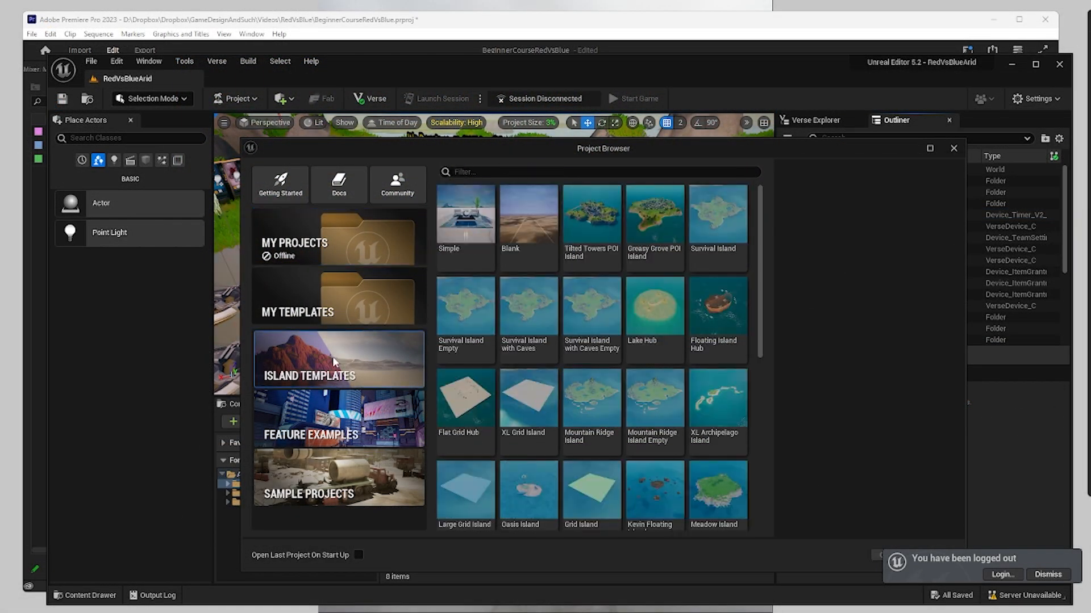
scroll(659, 498, "down", 10)
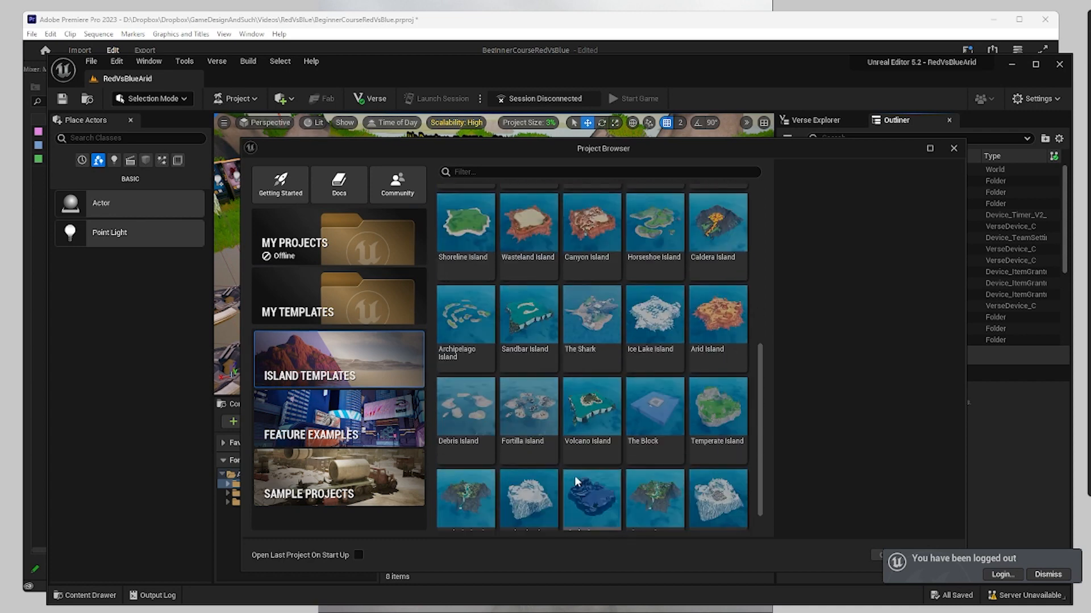
scroll(585, 482, "up", 2)
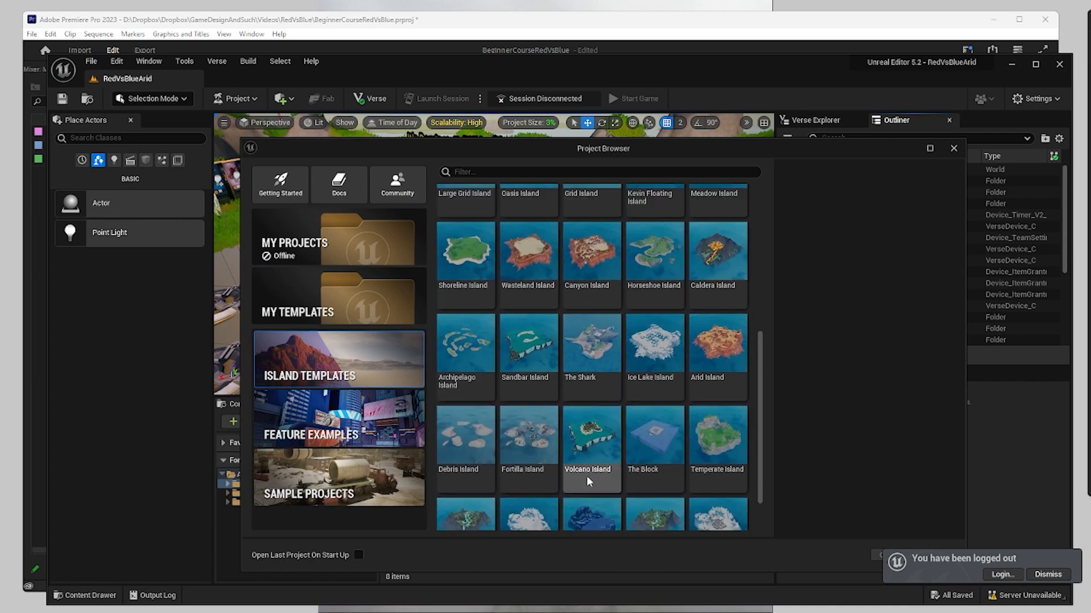
left_click(722, 325)
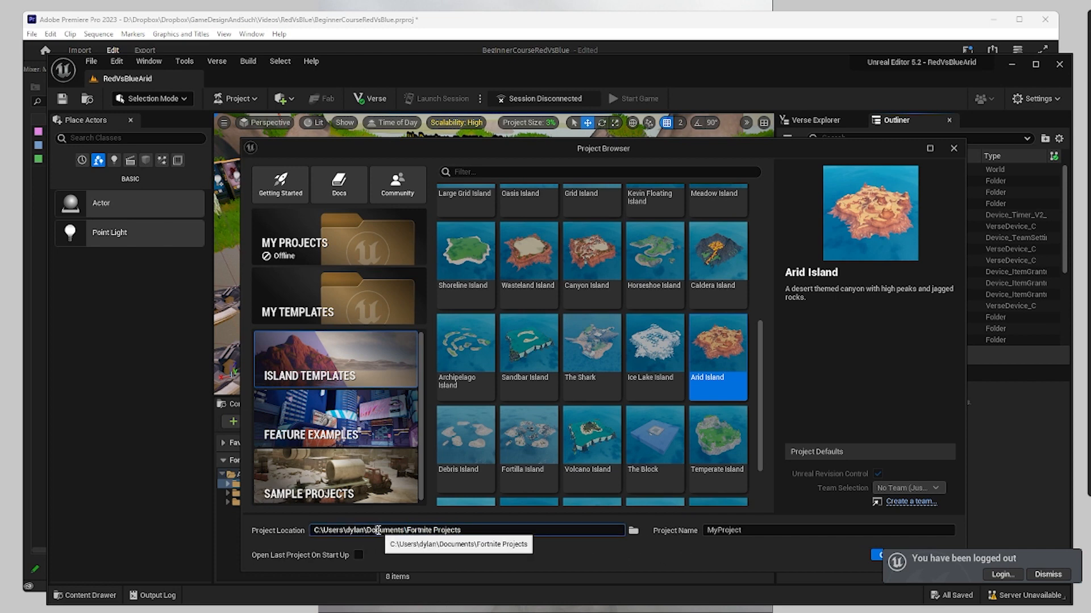
Set the new project's location to D:\Source\FortniteIslands.
left_click(633, 531)
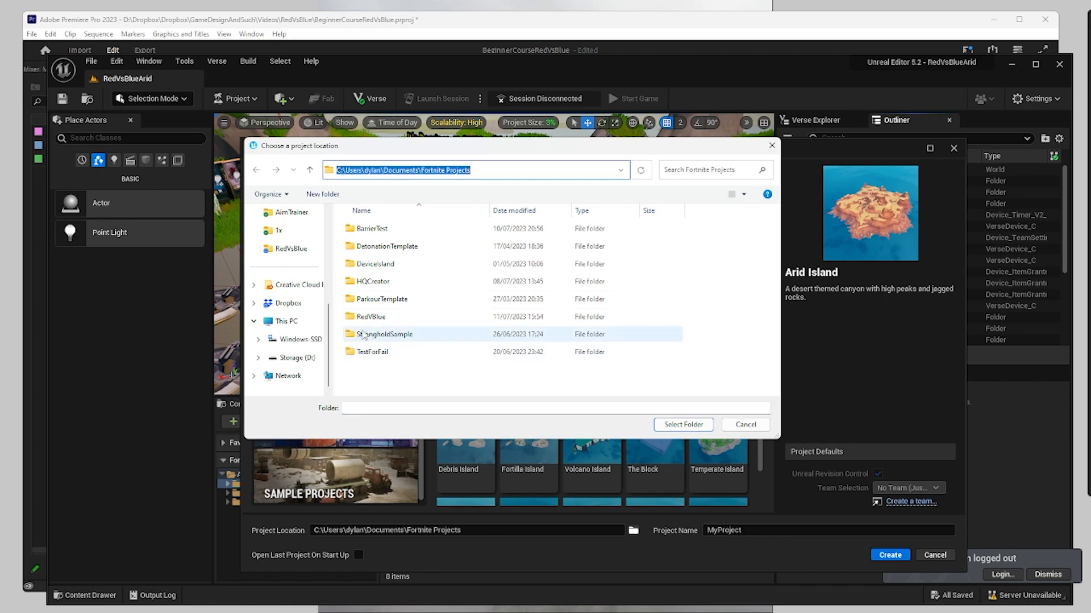
left_click(292, 357)
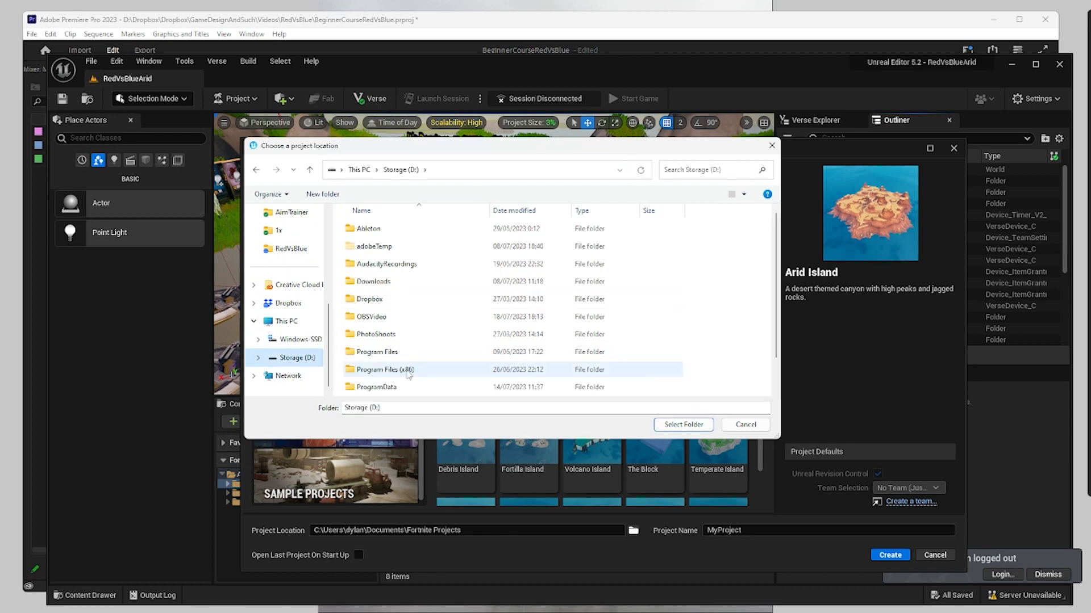
double_click(398, 389)
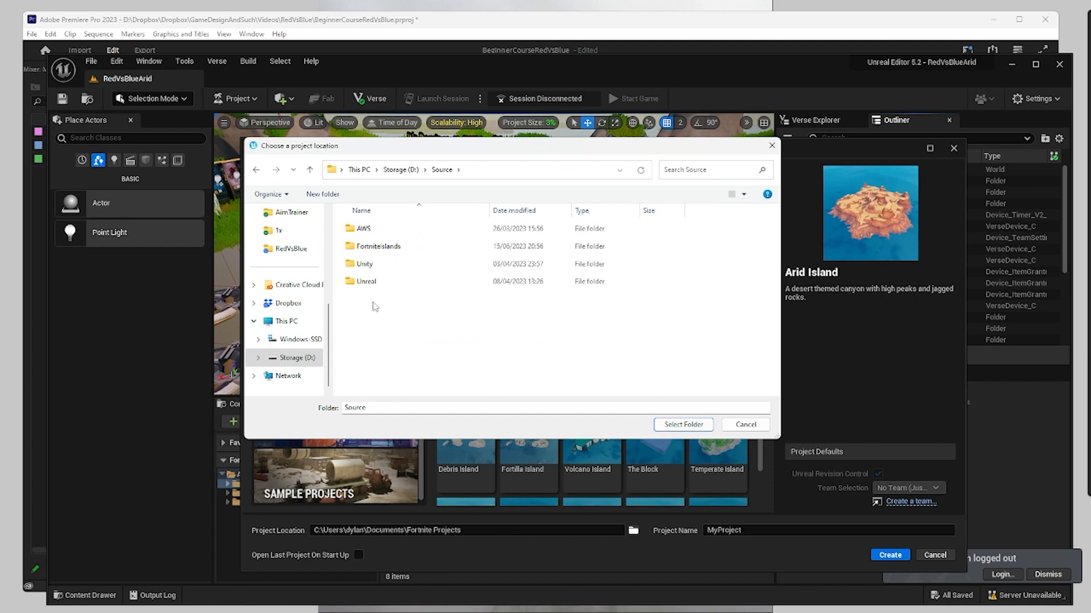
double_click(392, 246)
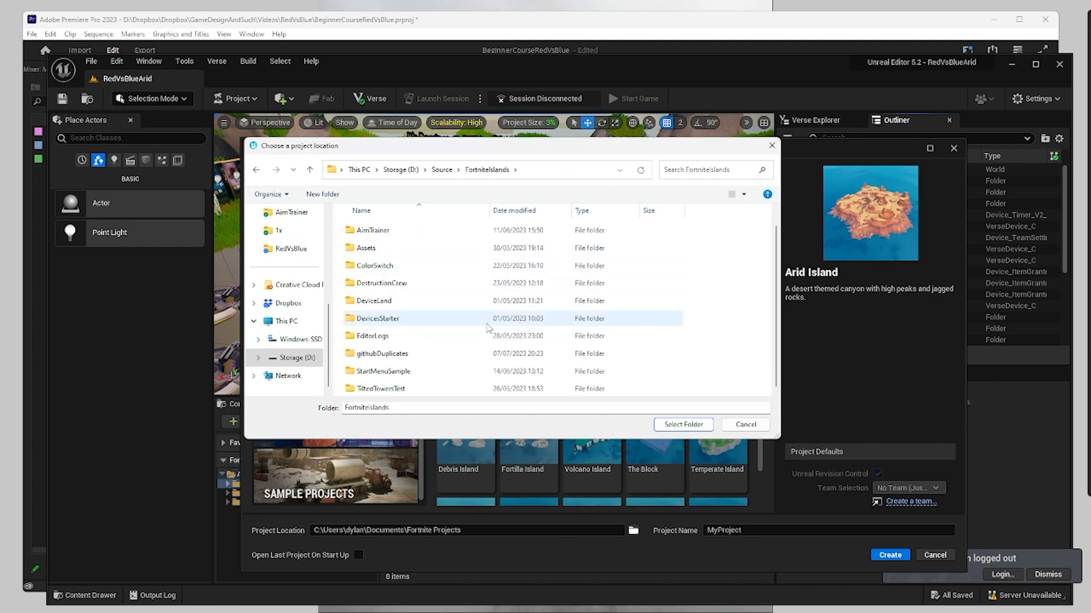
scroll(487, 328, "up", 1)
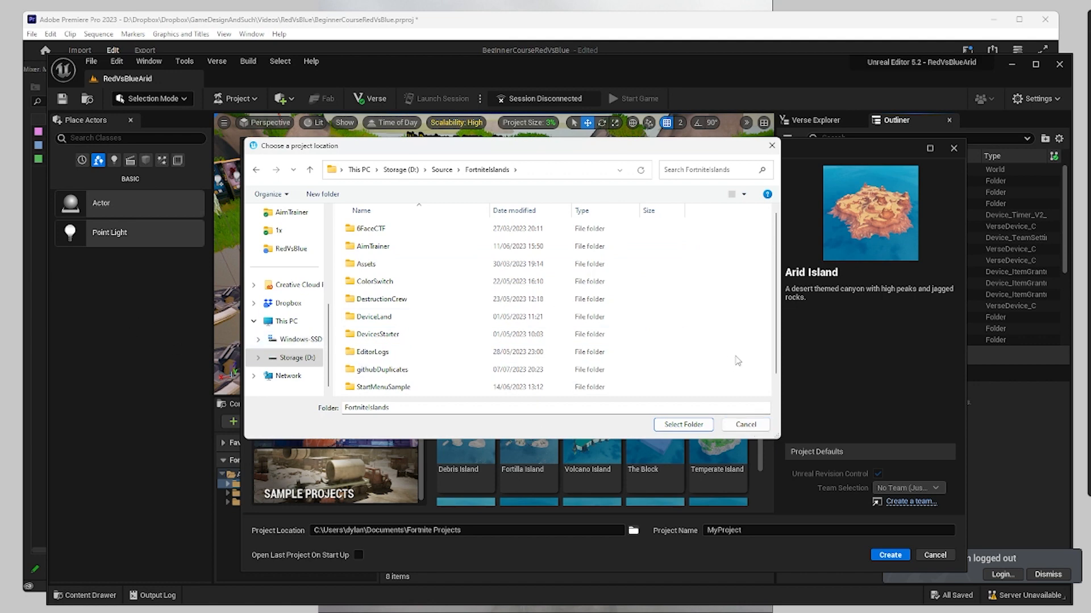
scroll(709, 350, "down", 1)
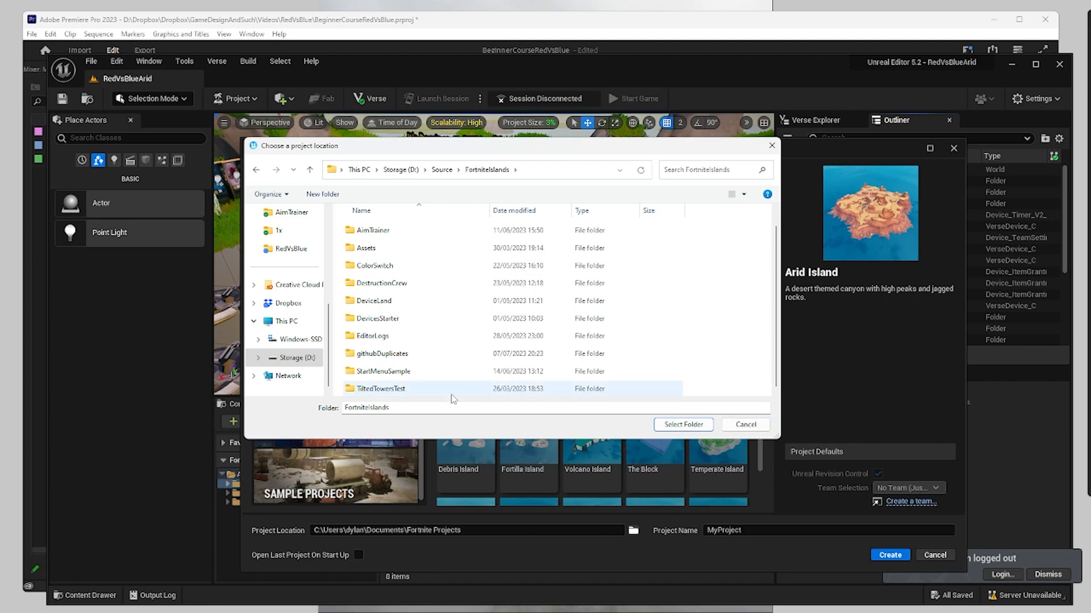
left_click(683, 424)
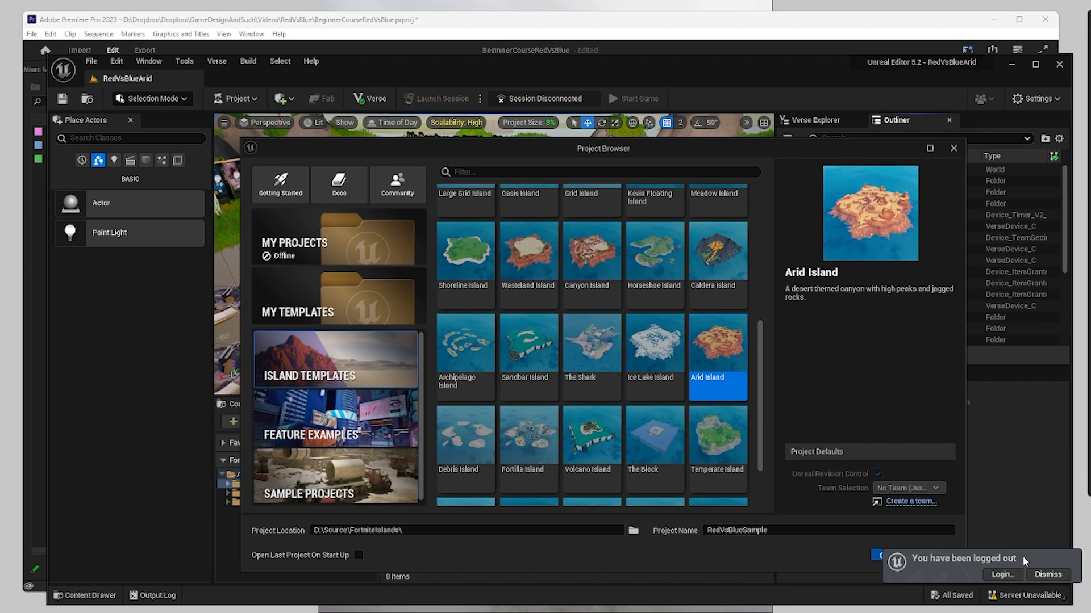
Name the project RedVsBlueSample and create it from the Arid Island template.
left_click(888, 556)
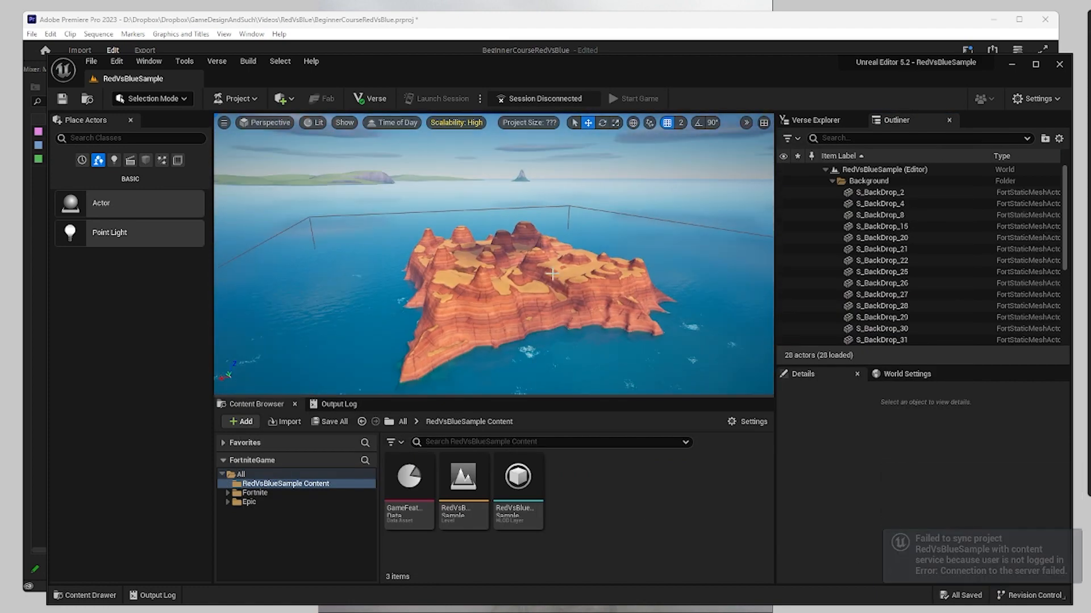
scroll(531, 318, "up", 10)
right_click_drag(523, 339, 539, 392)
key("w")
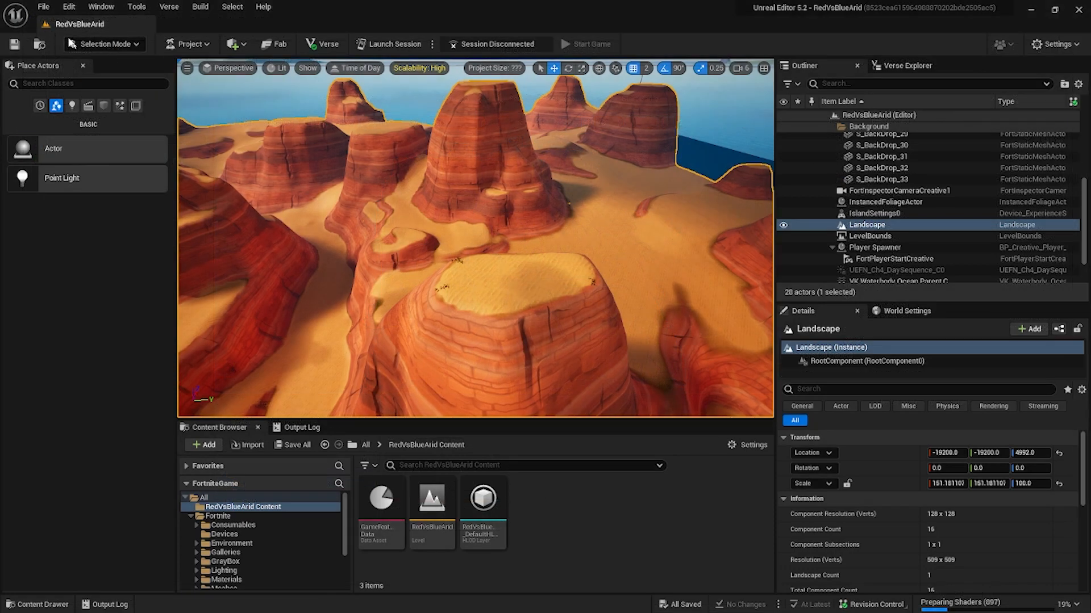
Switch the RedVsBlueArid level to Landscape mode and sculpt rocky ridges on the sand between the mesas.
left_click(105, 44)
left_click(98, 74)
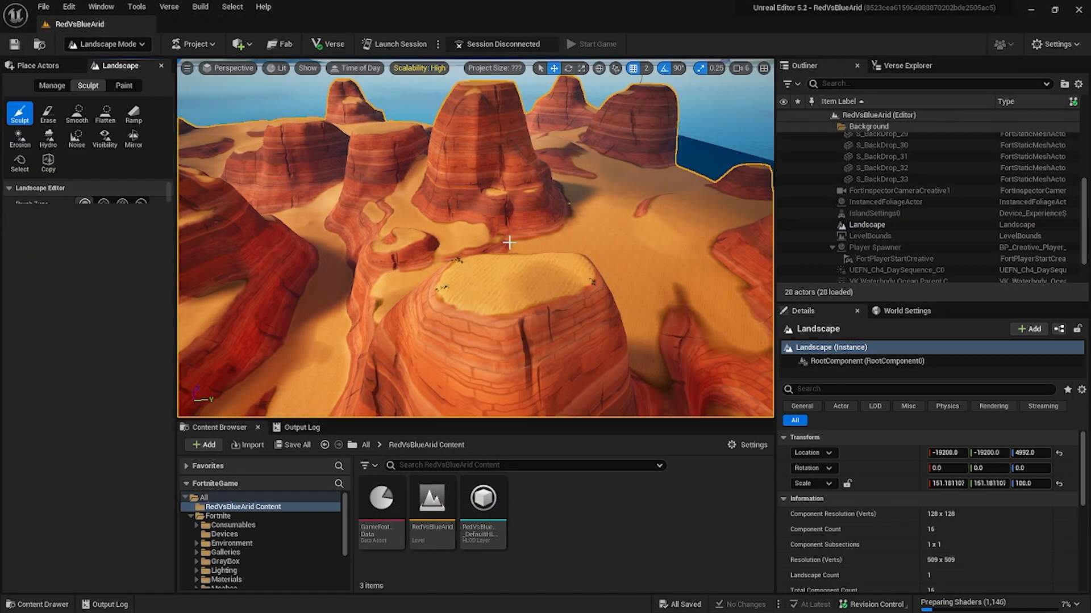
right_click_drag(476, 239, 636, 239)
key("w")
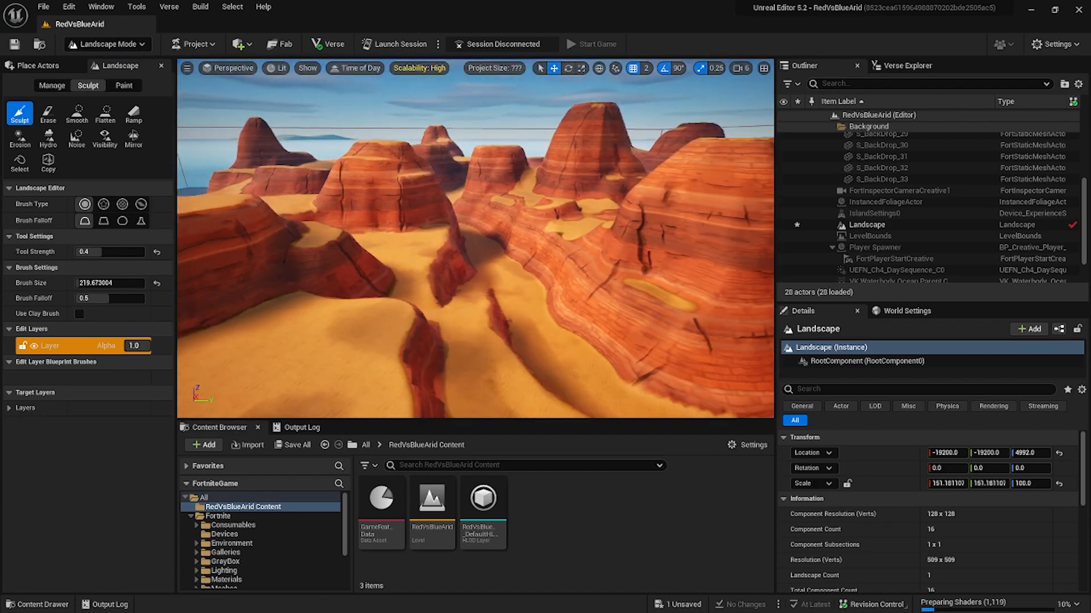
right_click_drag(407, 245, 388, 251)
key("s")
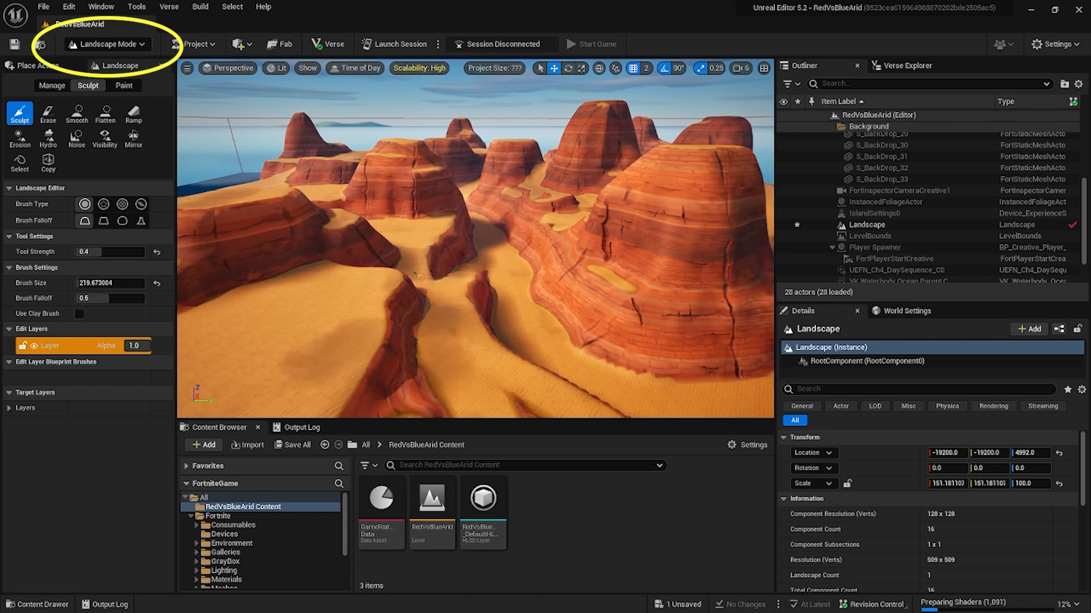
key("w")
mouse_move(419, 275)
right_mouse_down()
mouse_move(420, 307)
mouse_move(426, 267)
mouse_move(369, 264)
mouse_move(497, 279)
right_mouse_up()
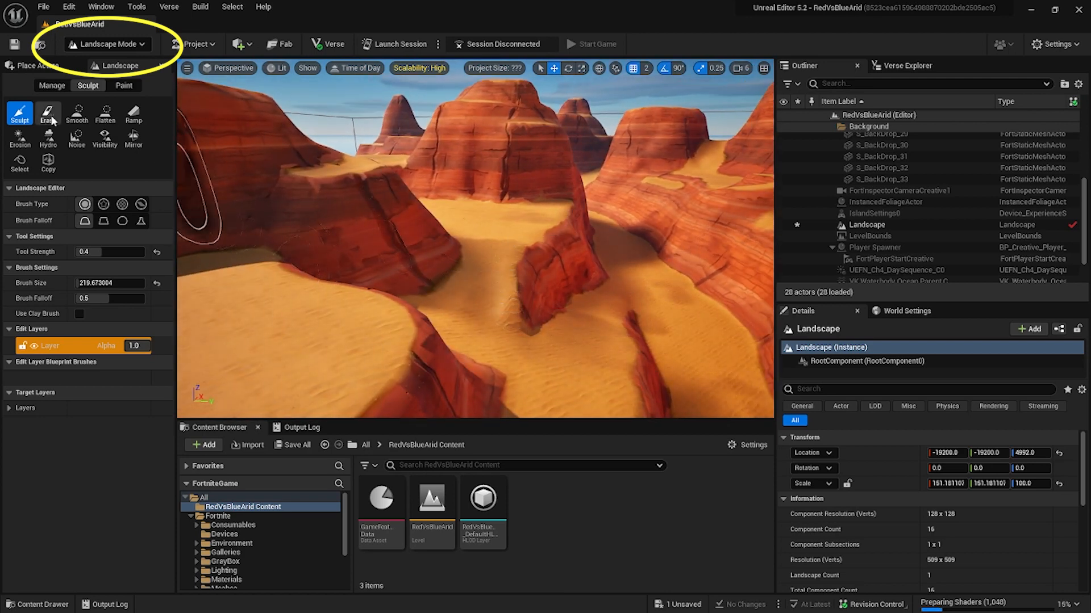
Use the Flatten tool along the crest of the red rock ridge in the canyon.
left_click(105, 116)
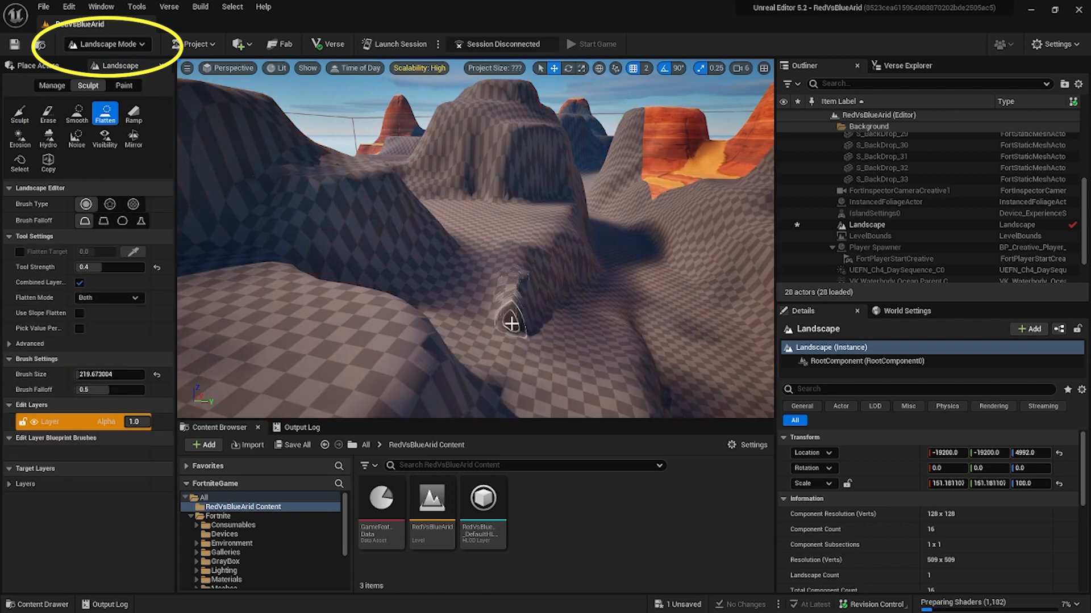
left_click_drag(512, 324, 520, 277)
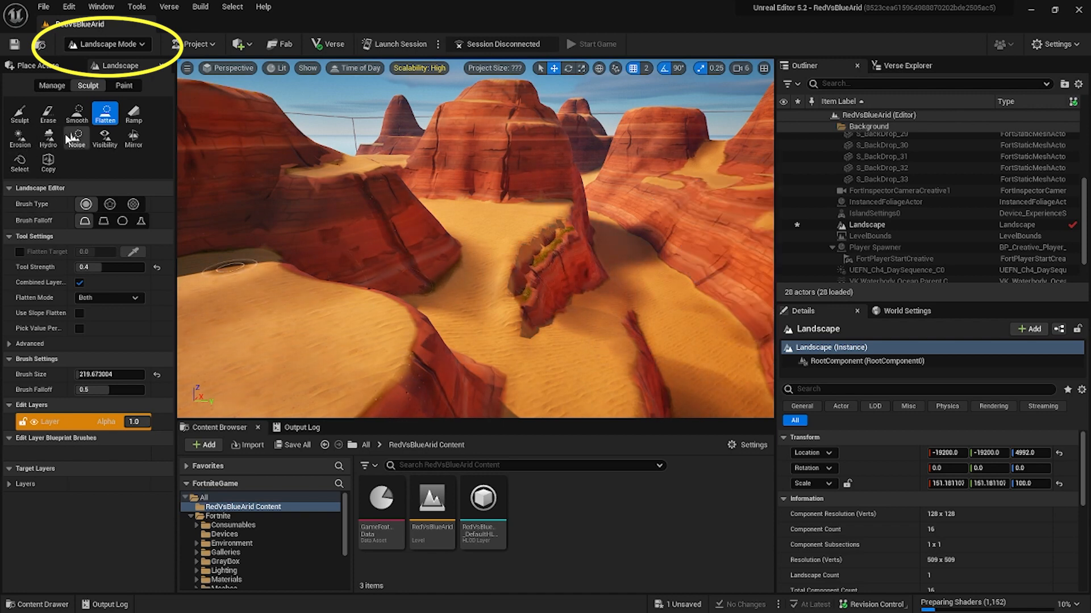
Erode the rock ridge and nearby mesas using the Erosion tool at strength 0.688 and brush size about 1432.
left_click(20, 140)
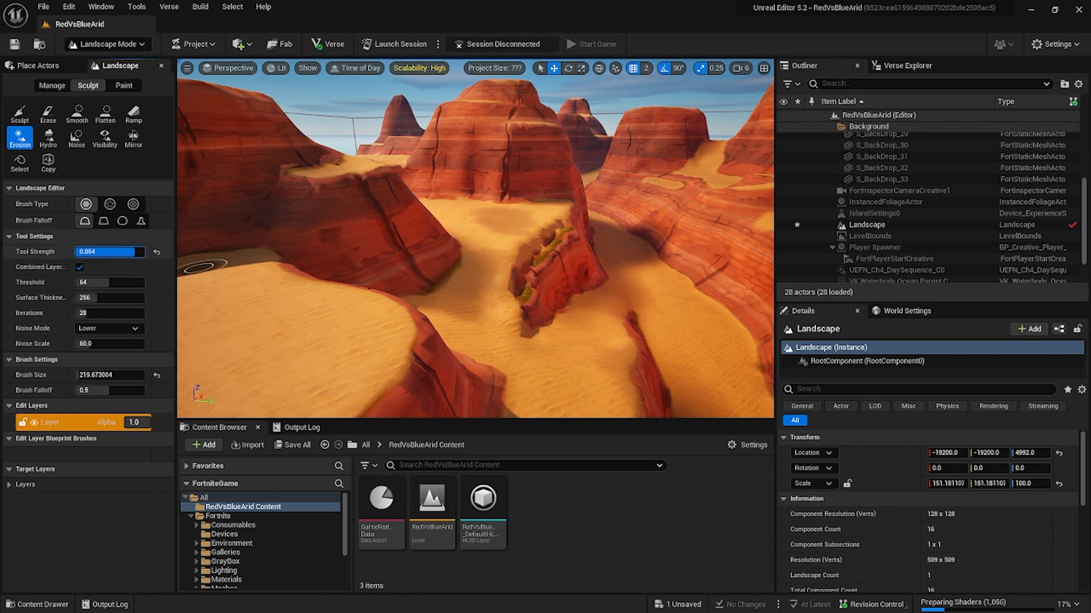
left_click_drag(135, 251, 123, 252)
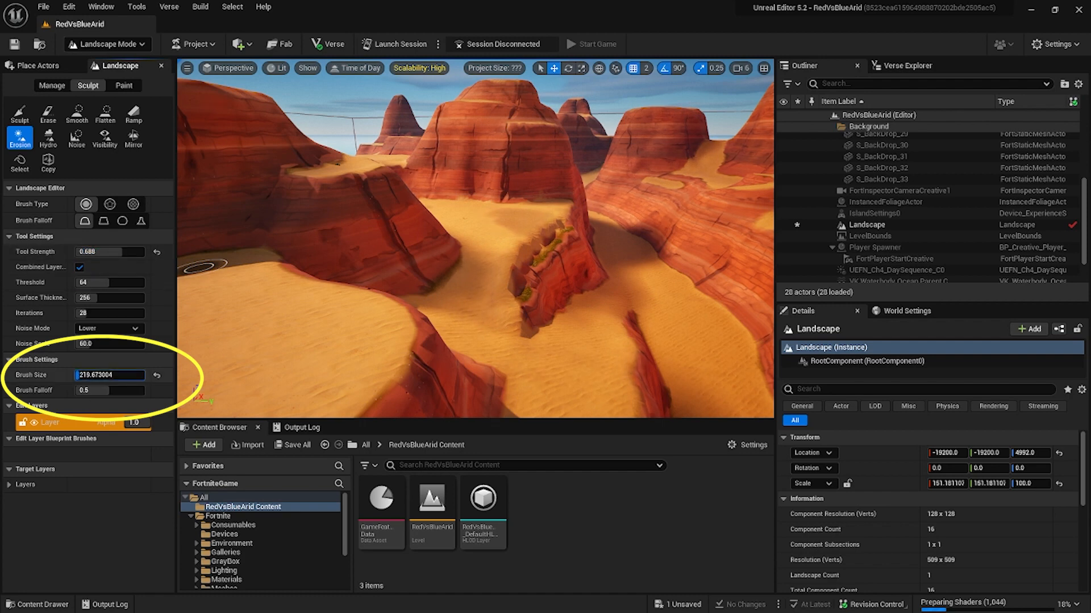
left_click_drag(80, 375, 106, 375)
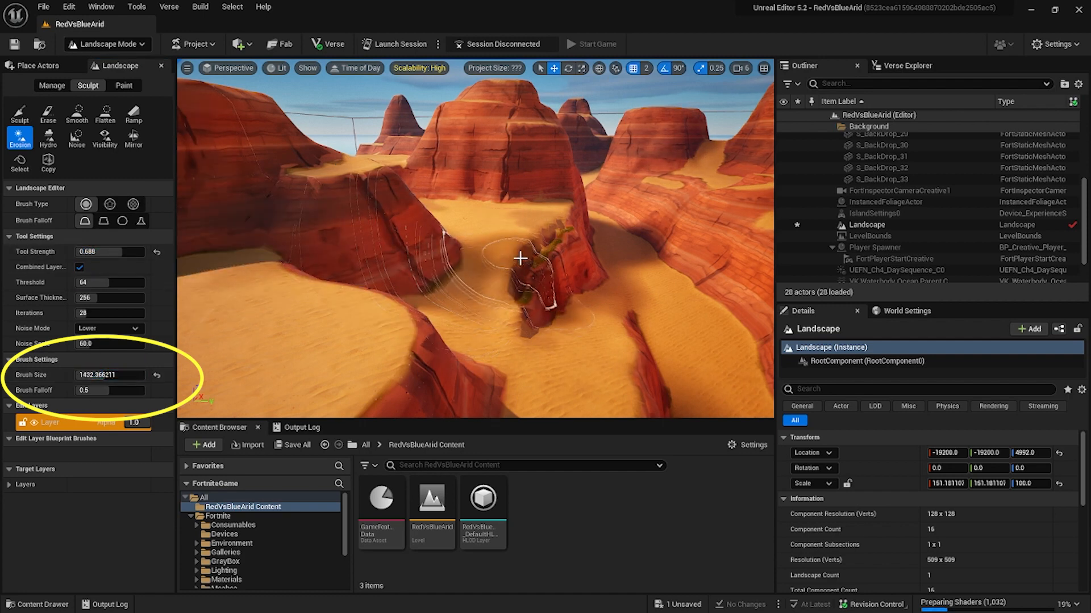
mouse_move(520, 259)
left_mouse_down()
mouse_move(559, 192)
mouse_move(523, 142)
mouse_move(527, 113)
left_mouse_up()
right_click_drag(524, 109, 435, 268)
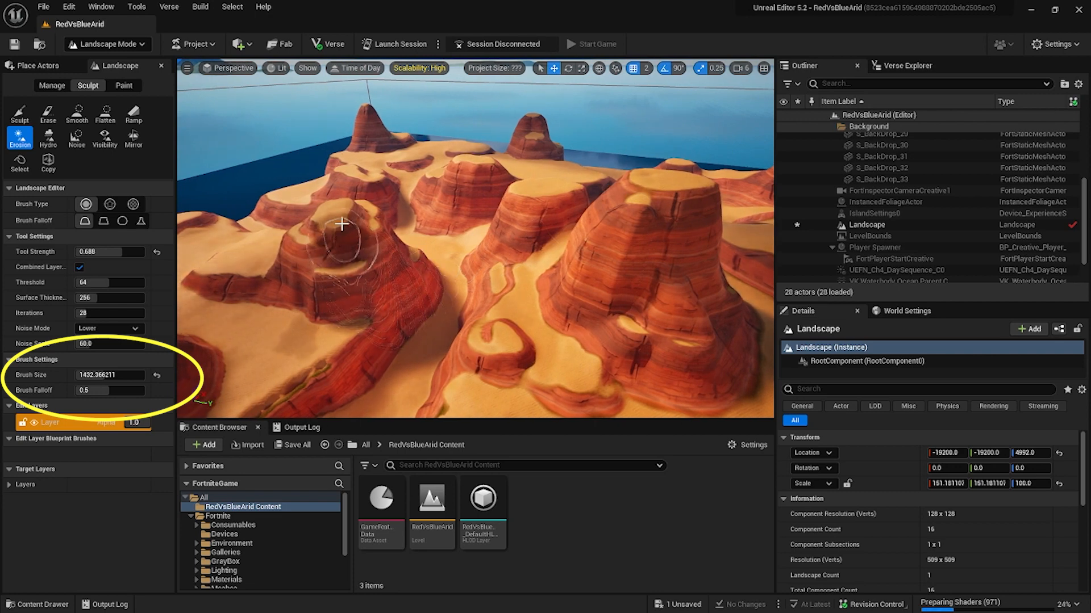
mouse_move(352, 196)
left_mouse_down()
mouse_move(372, 270)
mouse_move(357, 261)
mouse_move(360, 245)
mouse_move(484, 348)
left_mouse_up()
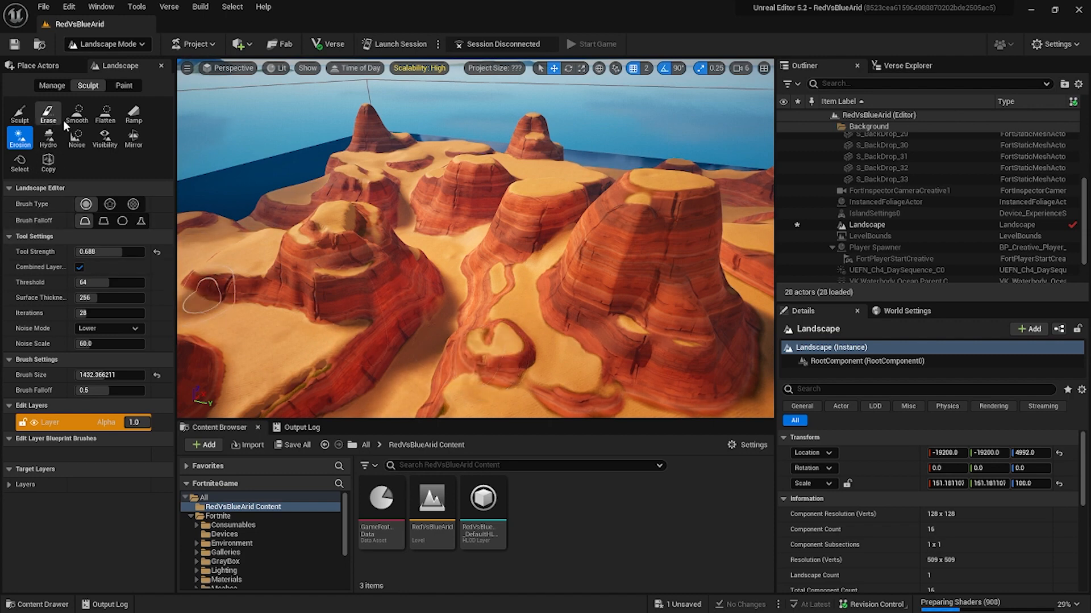
Flatten the central mesas and canyons into open ground with the Flatten tool.
left_click(102, 118)
mouse_move(568, 312)
left_mouse_down()
mouse_move(608, 275)
mouse_move(646, 270)
mouse_move(638, 236)
mouse_move(690, 227)
left_mouse_up()
mouse_move(690, 227)
right_mouse_down()
mouse_move(663, 280)
mouse_move(608, 227)
right_mouse_up()
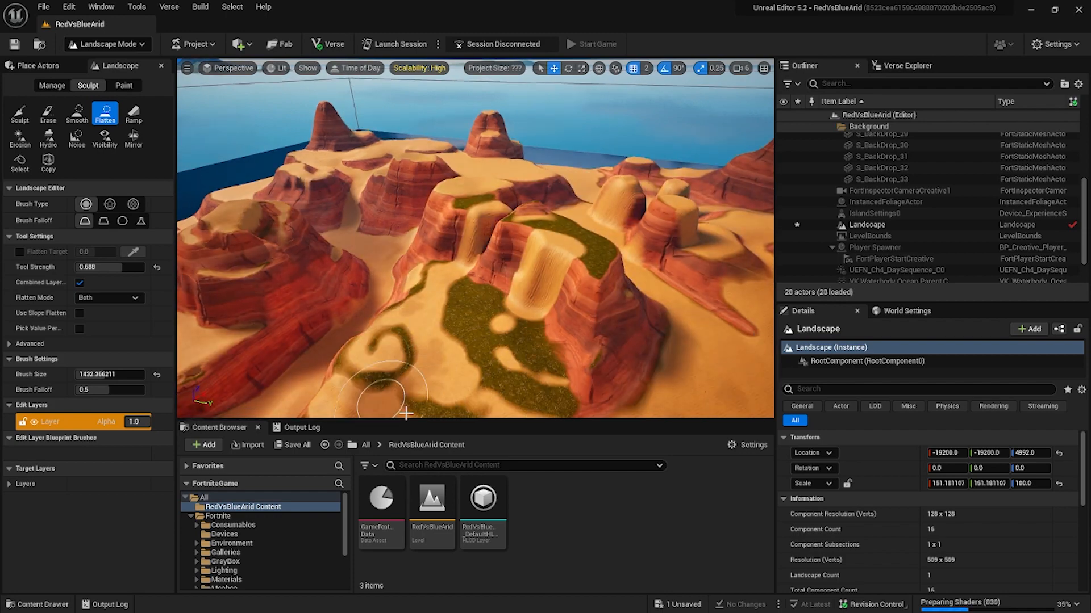
mouse_move(488, 272)
left_mouse_down()
mouse_move(449, 236)
mouse_move(343, 258)
left_mouse_up()
mouse_move(344, 258)
right_mouse_down()
mouse_move(437, 215)
mouse_move(494, 239)
mouse_move(505, 227)
right_mouse_up()
mouse_move(504, 227)
left_mouse_down()
mouse_move(464, 220)
mouse_move(509, 380)
left_mouse_up()
mouse_move(509, 380)
right_mouse_down()
mouse_move(653, 349)
mouse_move(613, 302)
mouse_move(523, 305)
mouse_move(523, 257)
mouse_move(505, 253)
right_mouse_up()
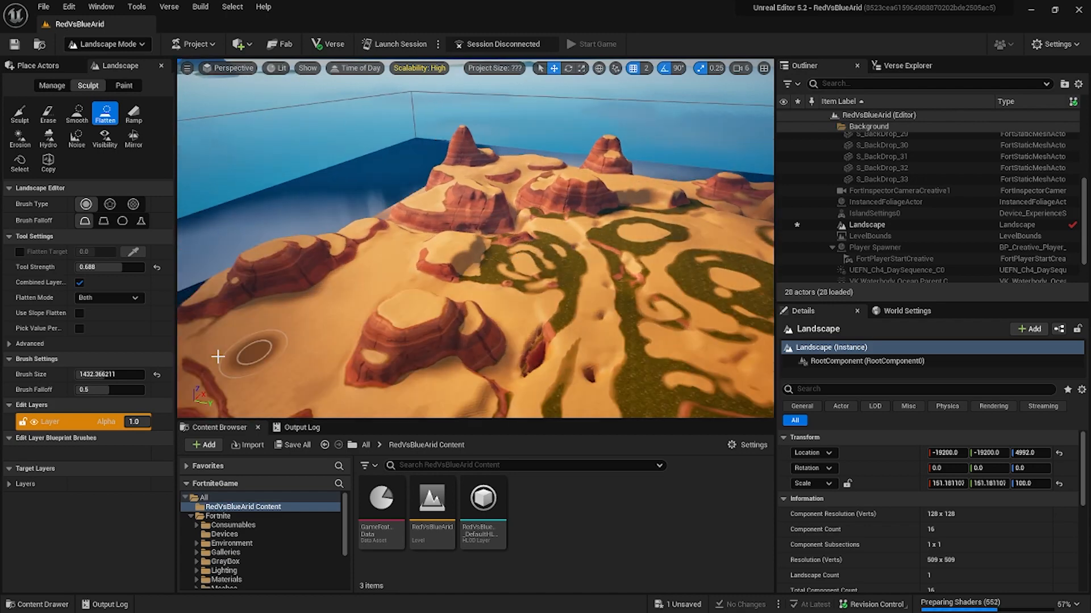
Raise a ring of rocky mountains along the island's outer edges with the Sculpt tool.
left_click(20, 114)
right_click_drag(318, 250, 352, 244)
left_click_drag(352, 244, 414, 206)
right_click_drag(422, 202, 483, 244)
left_click_drag(483, 244, 512, 265)
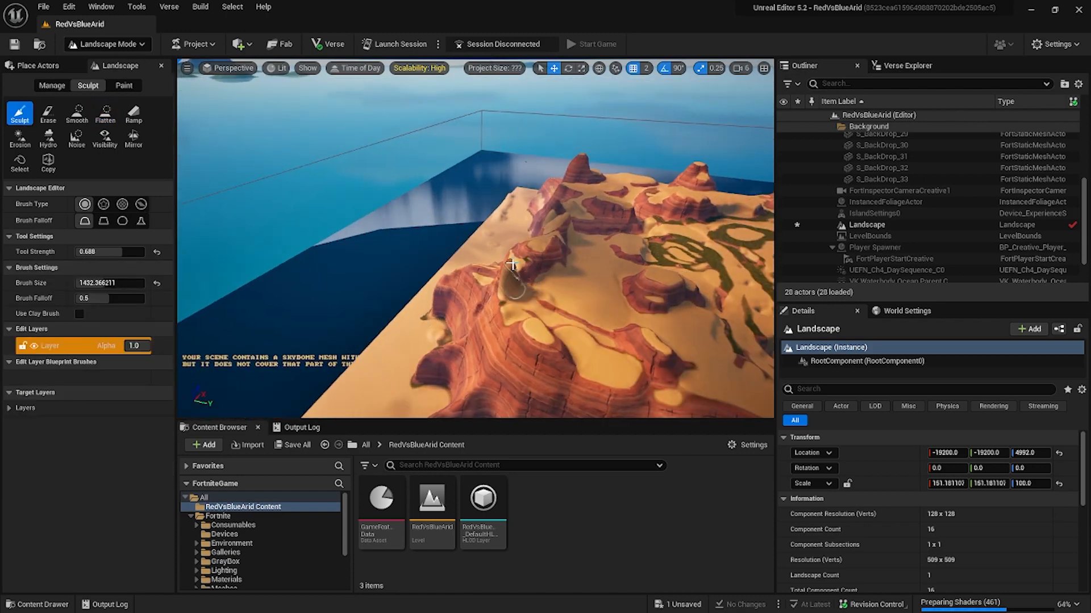
right_click_drag(499, 284, 376, 311)
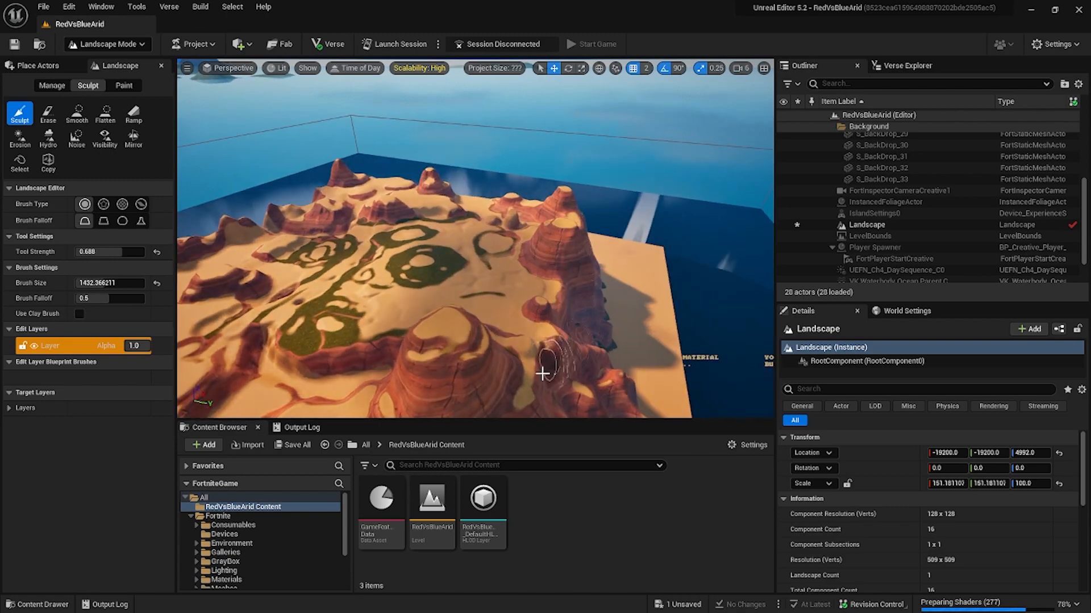
right_click_drag(546, 322, 507, 309)
left_click_drag(507, 309, 507, 305)
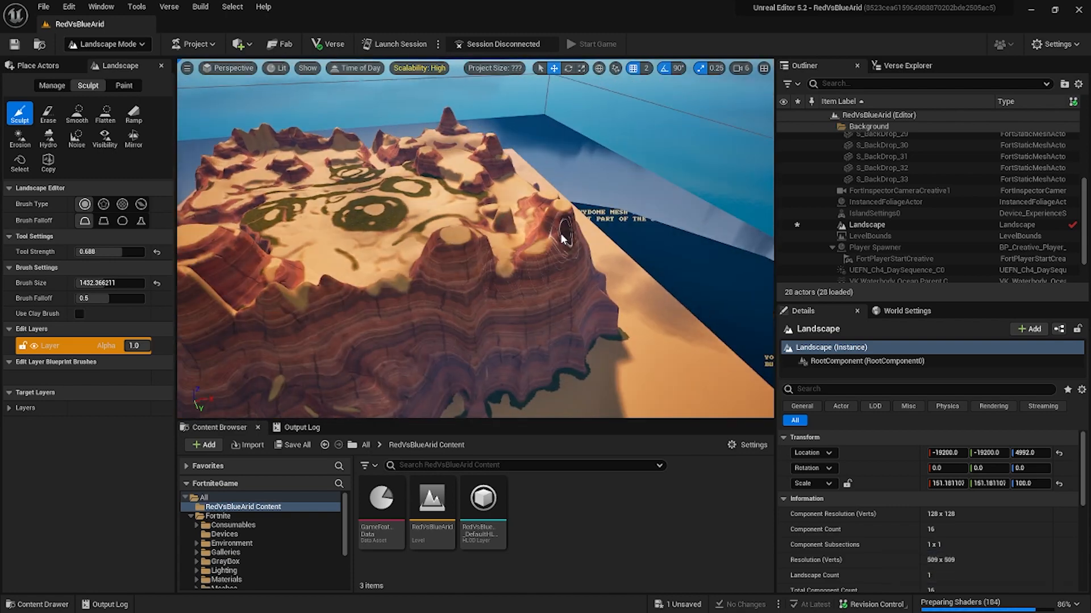
right_click_drag(563, 237, 469, 264)
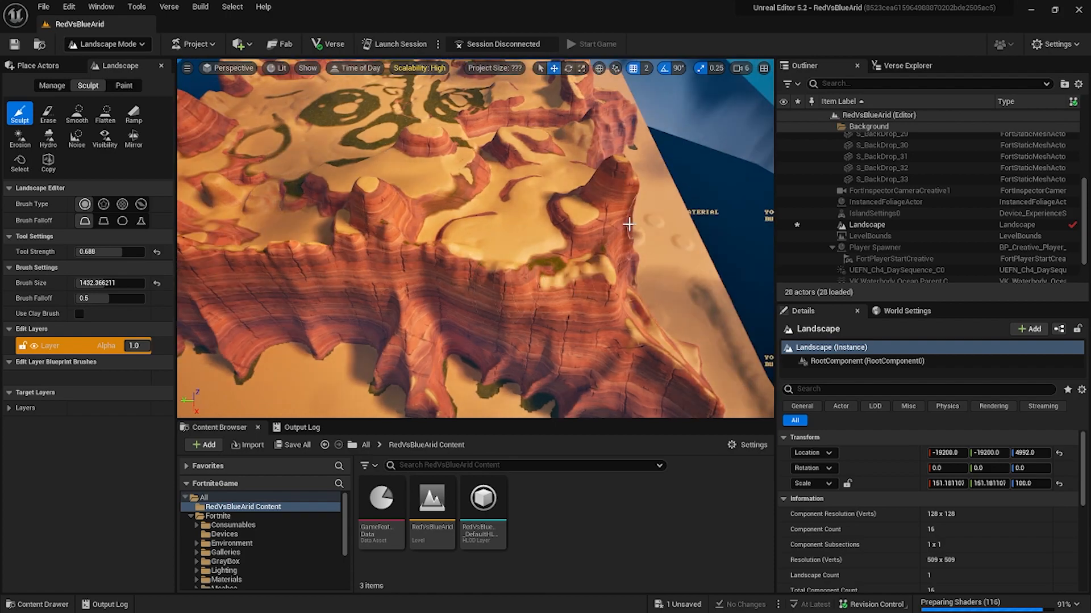
Sculpt tall rock spires along the island's cliff edge with the Sculpt tool at strength 0.688 and brush size about 1432.
right_click_drag(629, 225, 500, 216)
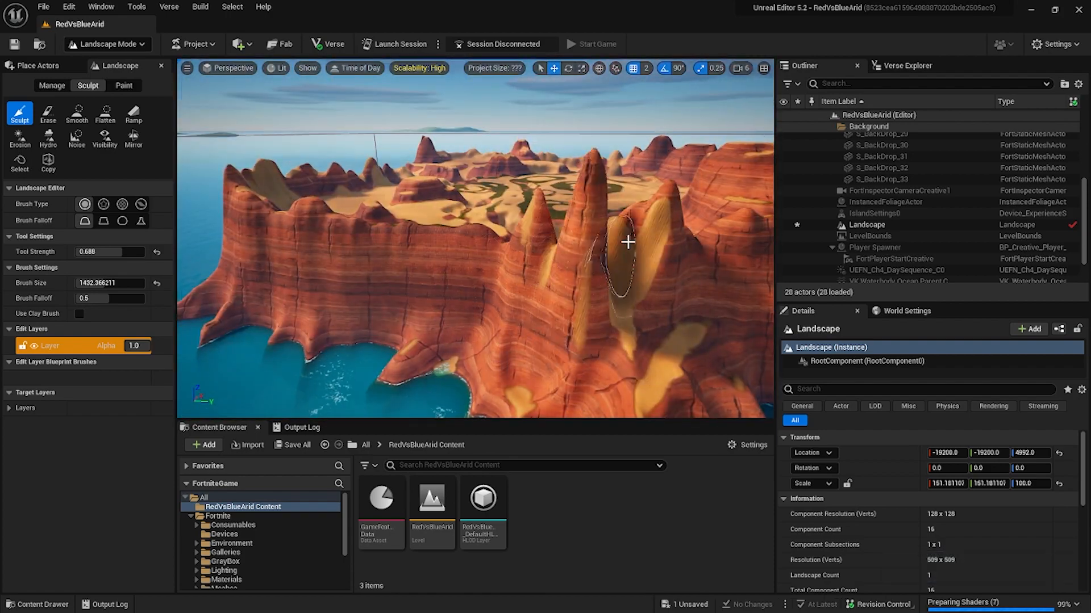
mouse_move(628, 242)
right_mouse_down()
mouse_move(573, 284)
mouse_move(424, 220)
mouse_move(483, 256)
mouse_move(460, 227)
mouse_move(431, 279)
mouse_move(414, 250)
mouse_move(399, 312)
right_mouse_up()
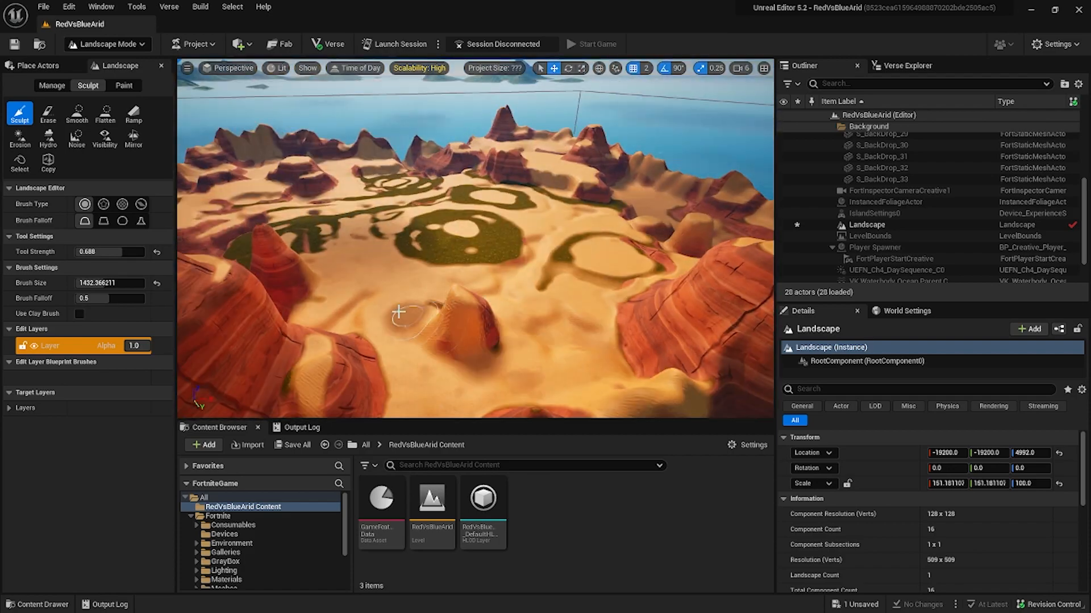
right_click_drag(461, 290, 546, 238)
scroll(546, 239, "down", 5)
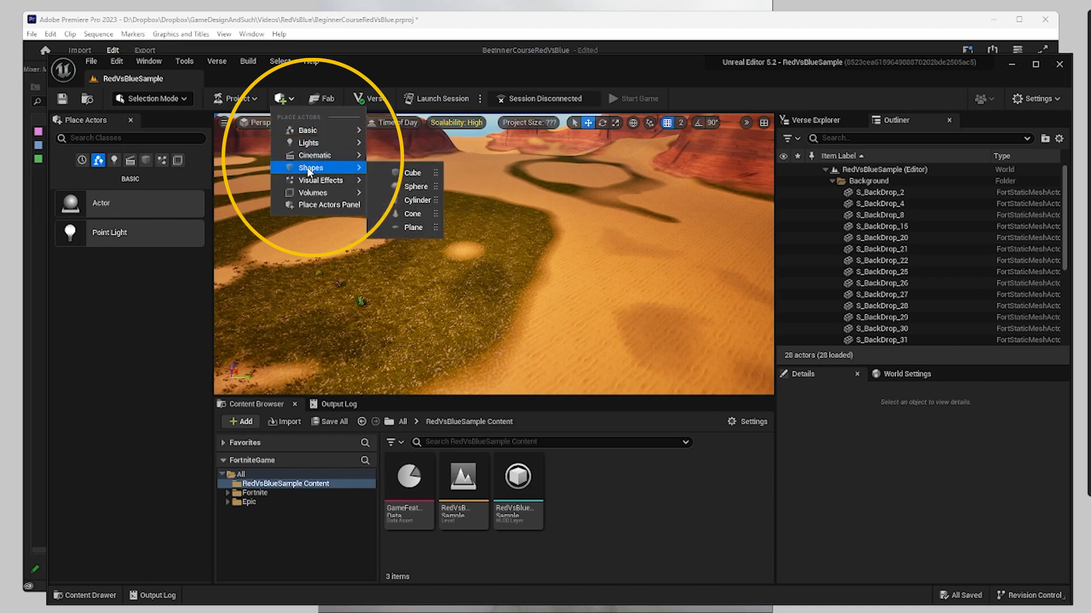
Add a Cube shape to the level and place it on the open sand in front of the mesas.
left_click(419, 173)
right_click_drag(431, 175, 527, 154)
left_click_drag(528, 154, 530, 255)
right_click_drag(529, 256, 438, 213)
left_click_drag(438, 213, 438, 323)
right_click_drag(438, 323, 412, 196)
left_click_drag(411, 196, 411, 318)
Scale the cube to 75 by 75 by 0.25 so it forms a thin, wide platform.
left_click(946, 537)
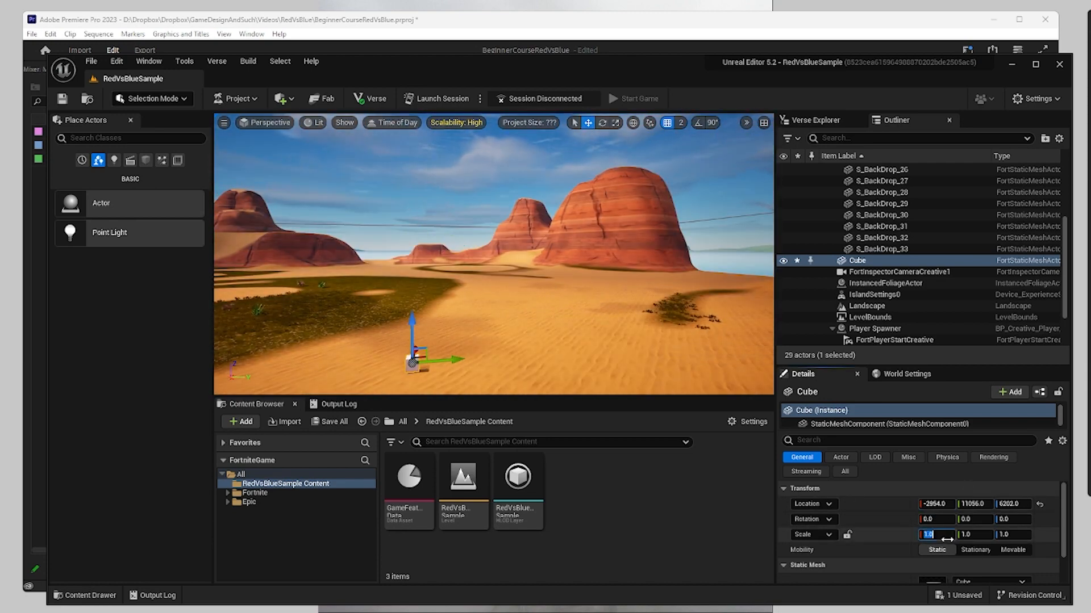
key("Return")
left_click(992, 535)
type("75")
left_click(1013, 537)
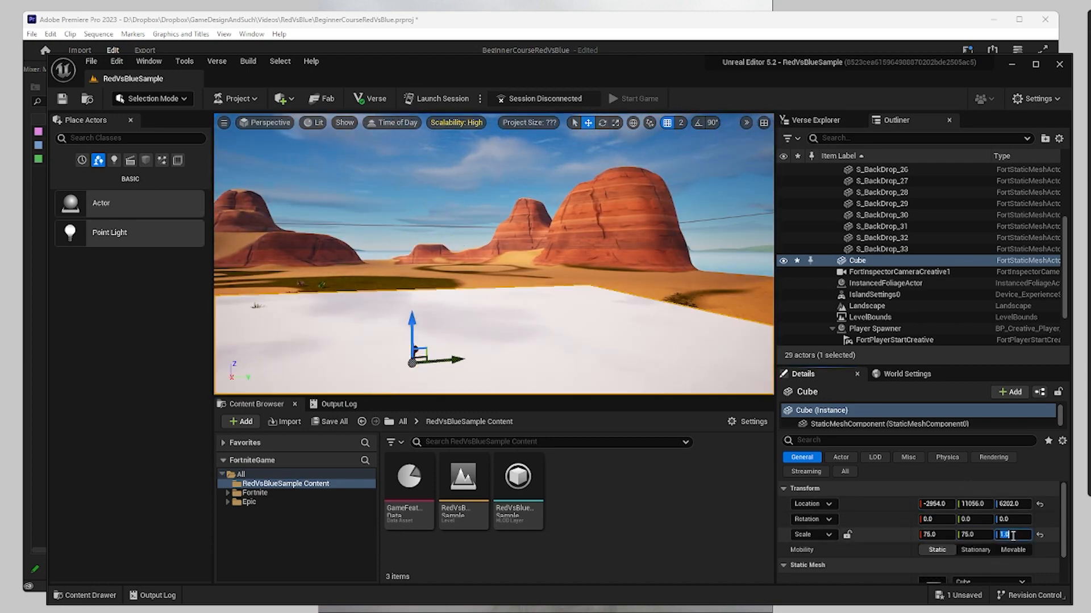
type(".25")
key("Return")
right_click_drag(625, 272, 556, 269)
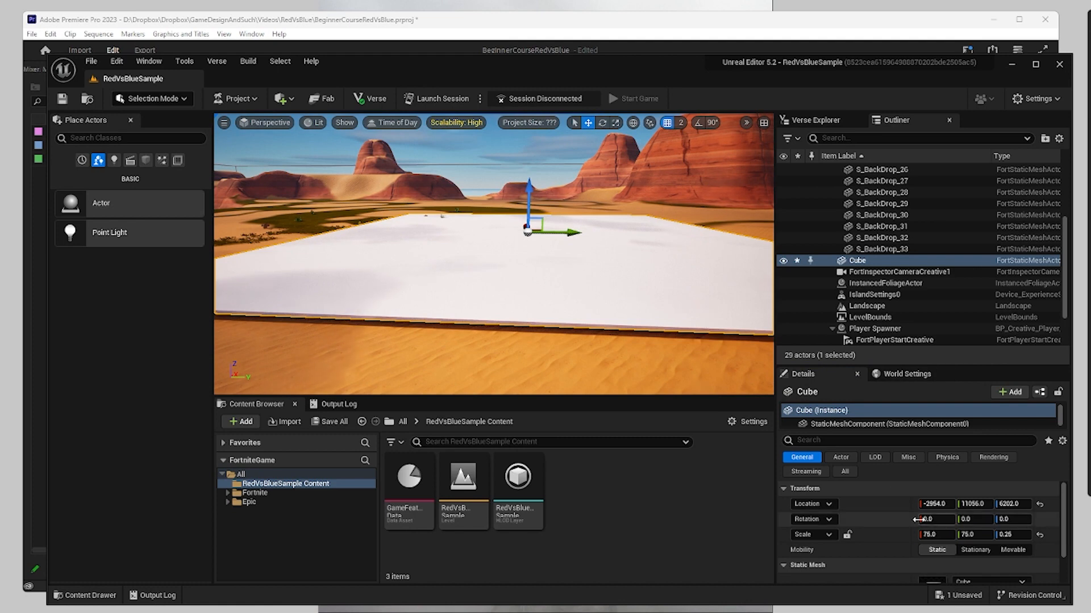
Apply the MI Brown Leather WorldAligned material to the cube and search the materials for "world" again.
scroll(936, 525, "down", 2)
left_click(988, 559)
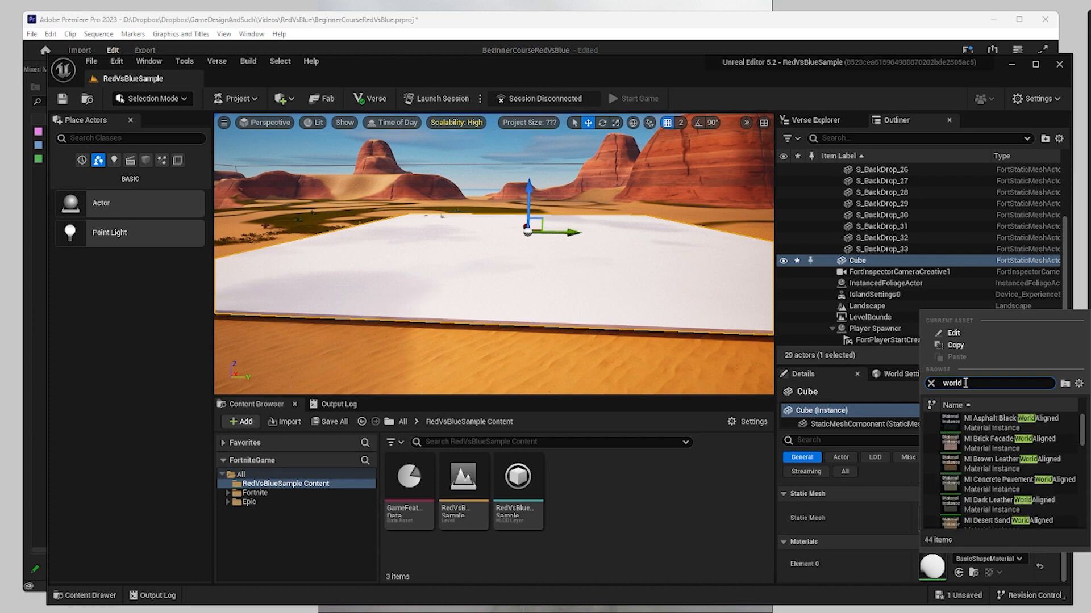
left_click(979, 464)
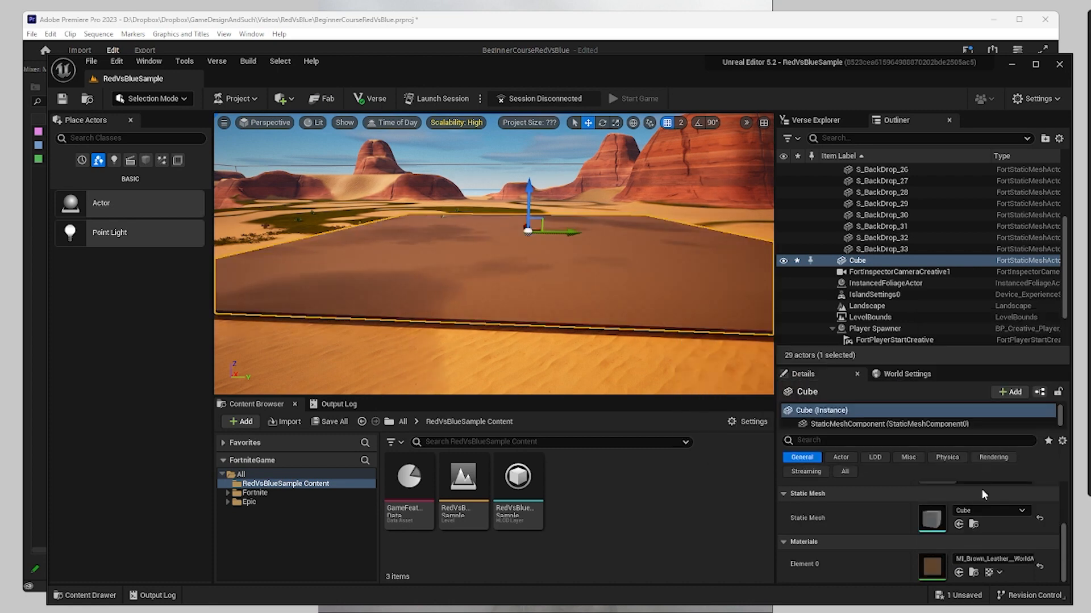
left_click(993, 560)
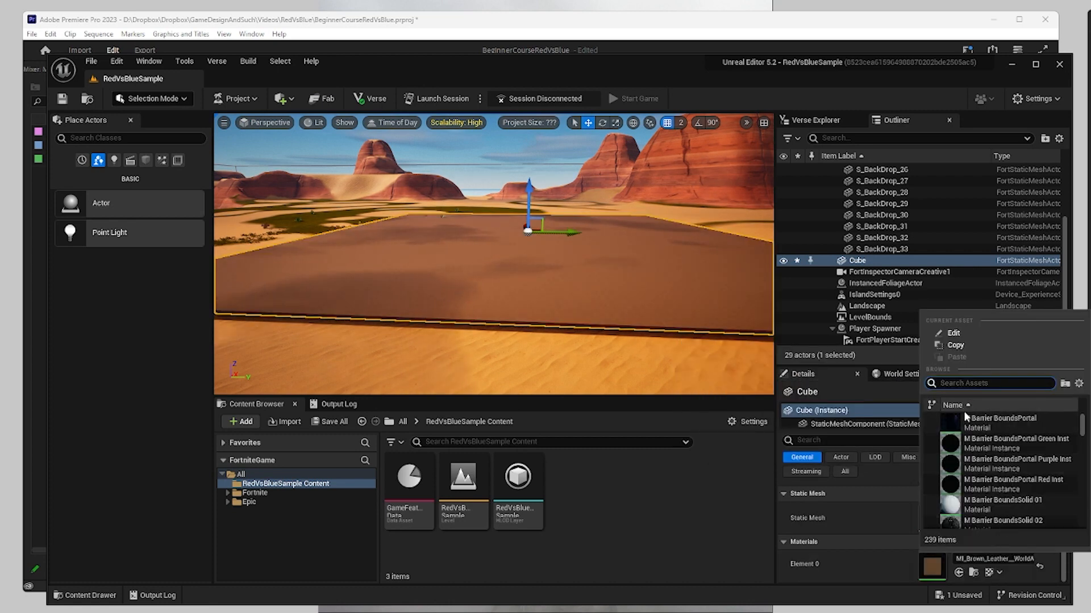
type("world")
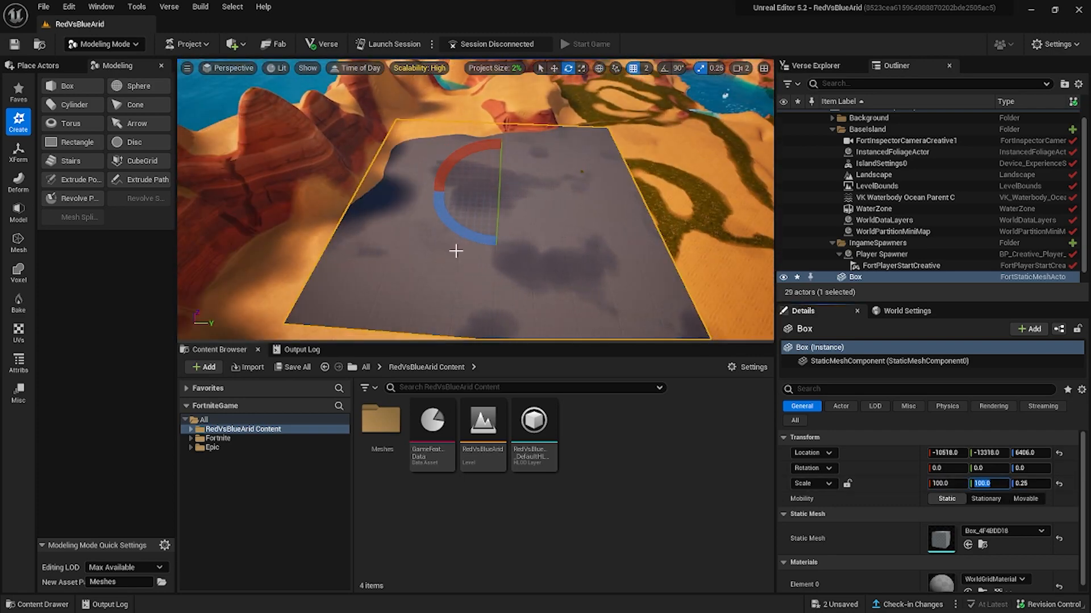
Set the box platform to scale 100 by 100 by 0.25 on the sand and flatten the landscape around it with the Flatten tool.
key("w")
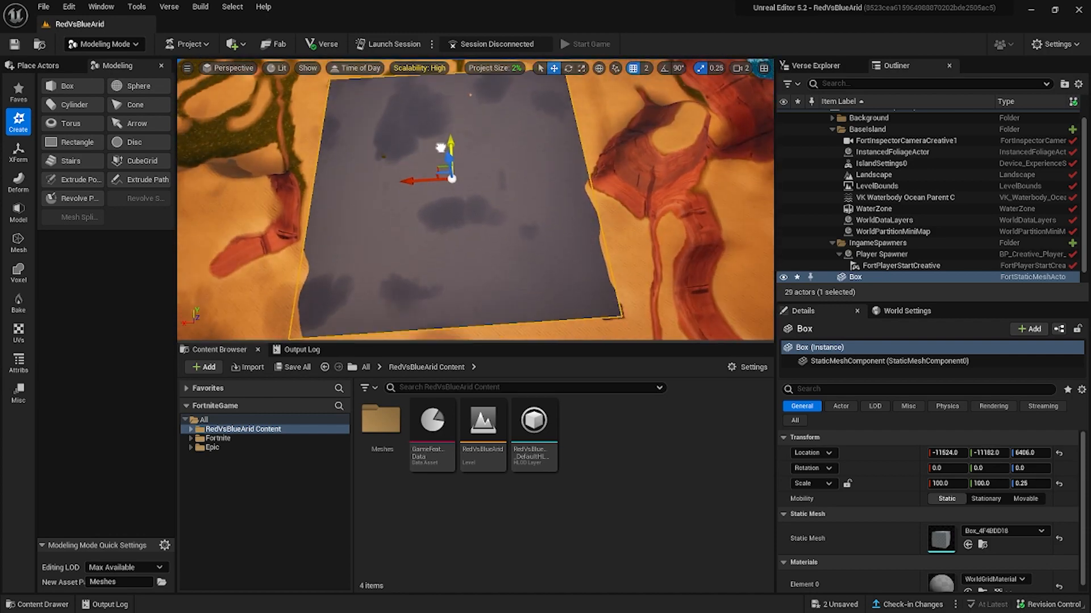
left_click(105, 44)
left_click(93, 68)
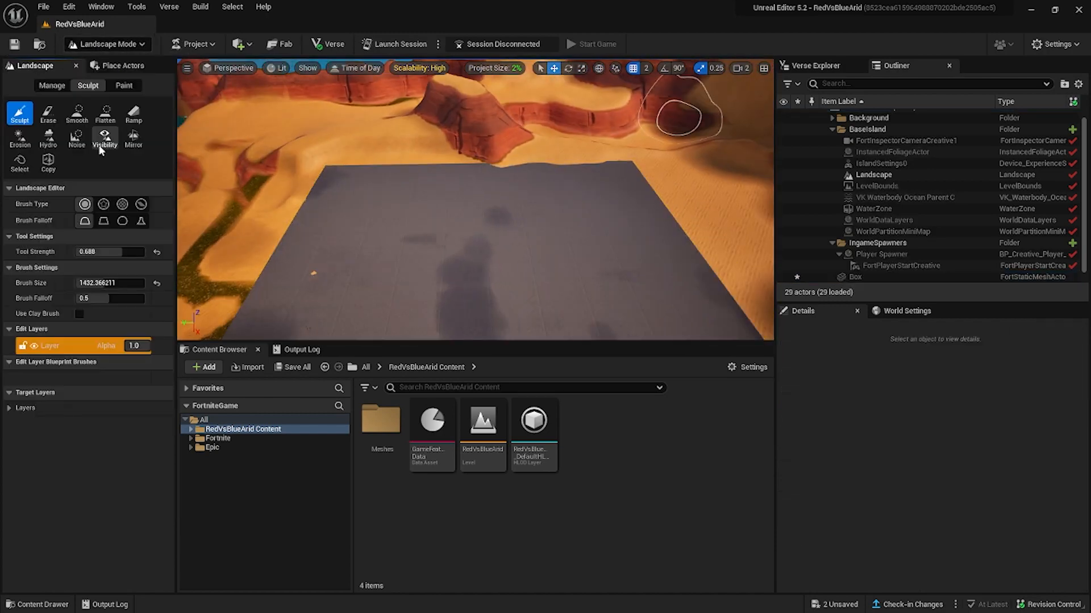
left_click(105, 113)
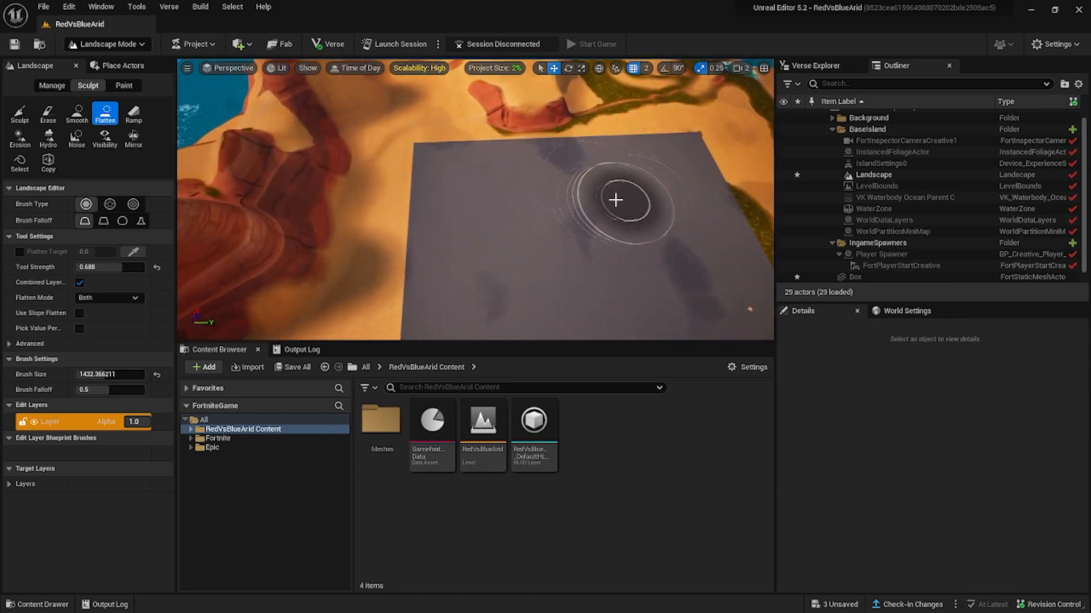
mouse_move(616, 200)
right_mouse_down()
mouse_move(638, 312)
mouse_move(467, 263)
mouse_move(494, 142)
mouse_move(568, 119)
right_mouse_up()
Return to Modeling mode and rotate the box platform about 36.23 degrees around its vertical axis.
key("e")
left_click(20, 114)
left_click(106, 43)
left_click(101, 87)
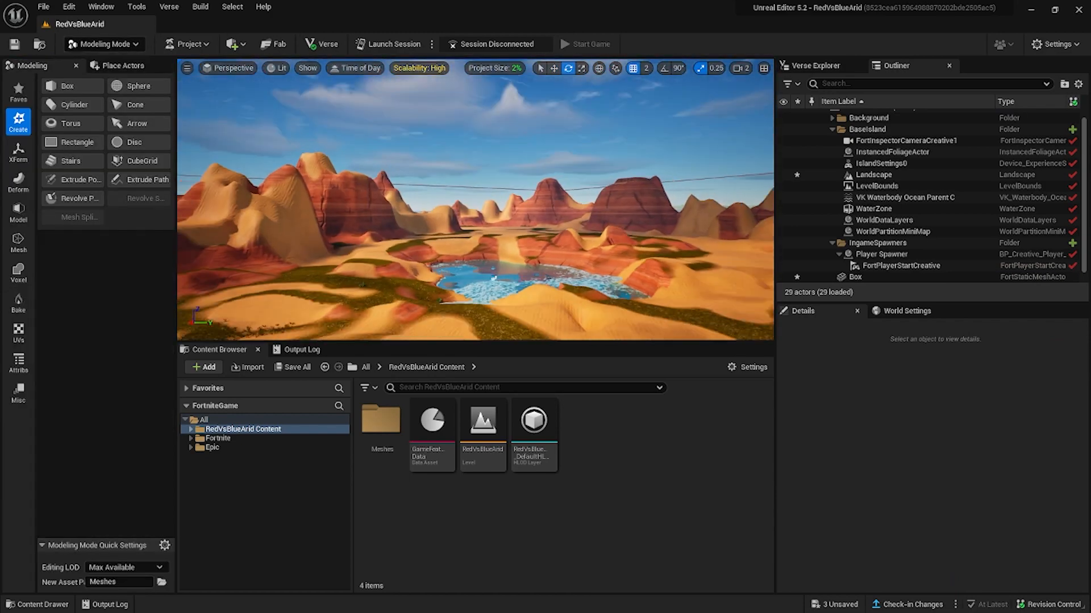
right_click_drag(475, 227, 439, 311)
left_click(440, 311)
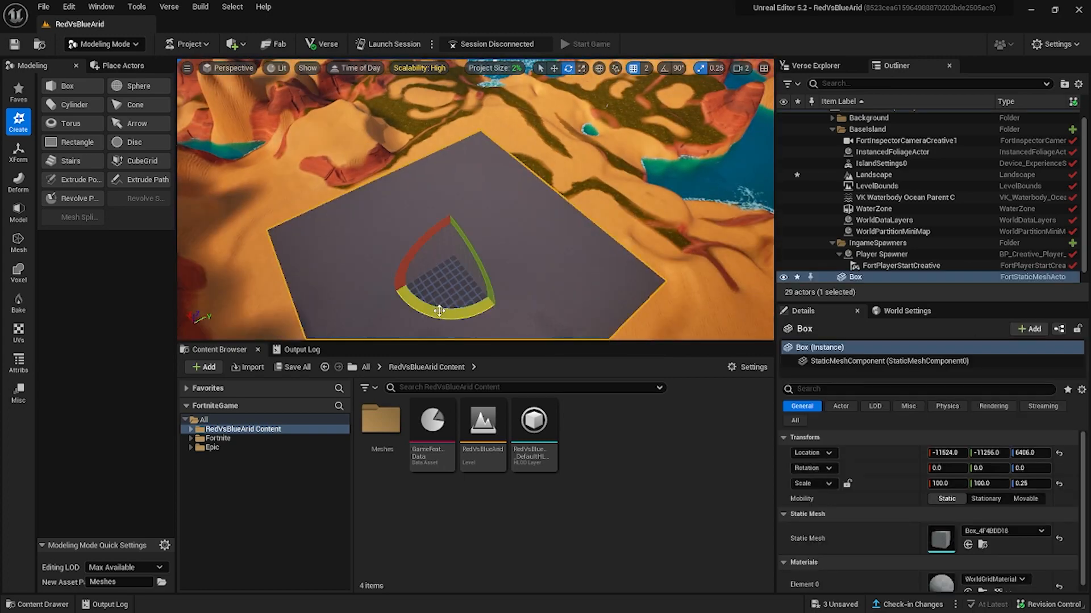
mouse_move(475, 227)
right_mouse_down()
mouse_move(483, 255)
mouse_move(489, 239)
right_mouse_up()
Flatten the sand mound covering the rotated platform's corner with the landscape Flatten tool.
left_click(106, 44)
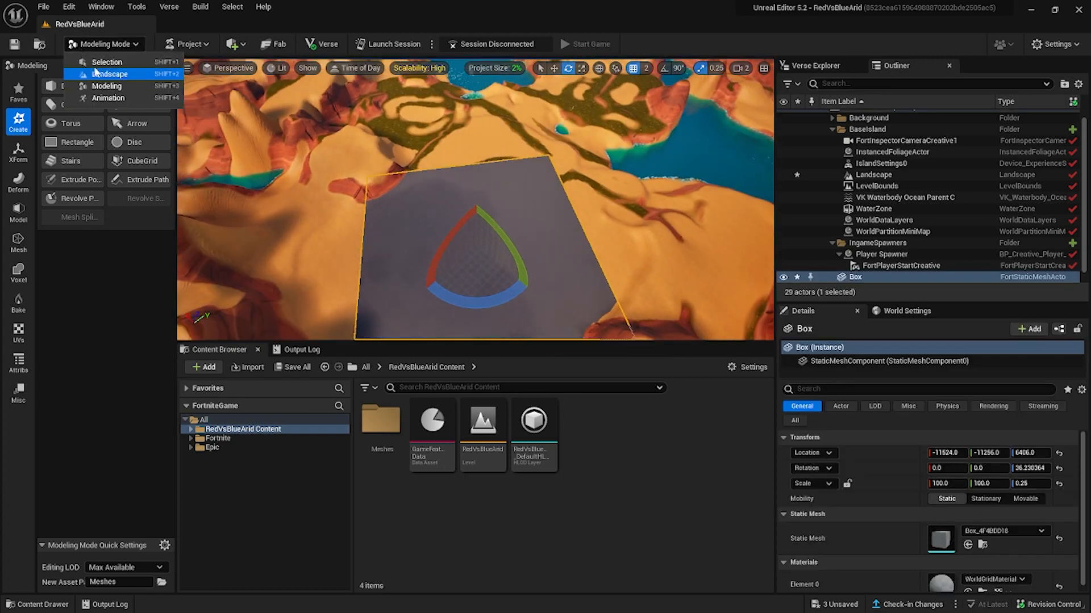
left_click(96, 73)
left_click(106, 113)
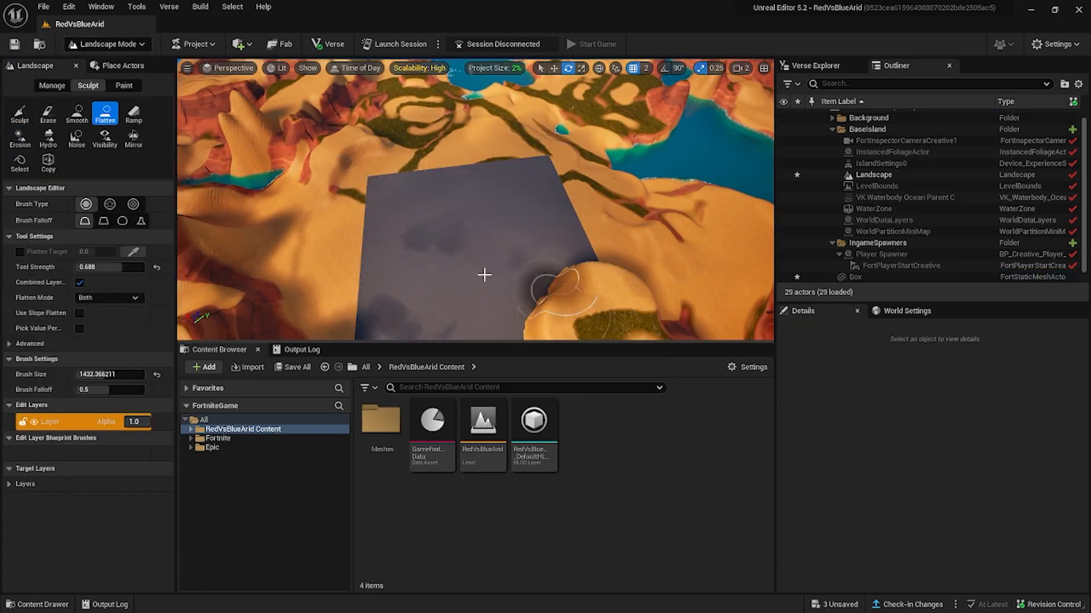
mouse_move(484, 275)
right_mouse_down()
mouse_move(549, 257)
mouse_move(557, 277)
mouse_move(528, 271)
right_mouse_up()
Switch to Selection mode and search the Fortnite Devices folder for "spawn".
left_click(106, 44)
left_click(97, 63)
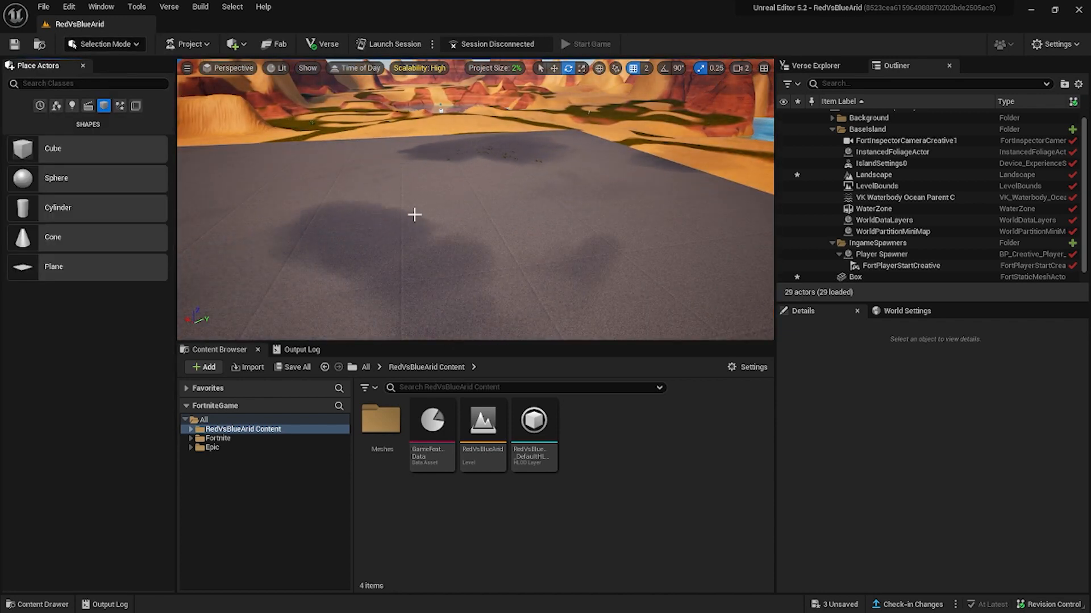
right_click(414, 217)
left_click(250, 124)
left_click(68, 7)
mouse_move(263, 9)
left_click(43, 7)
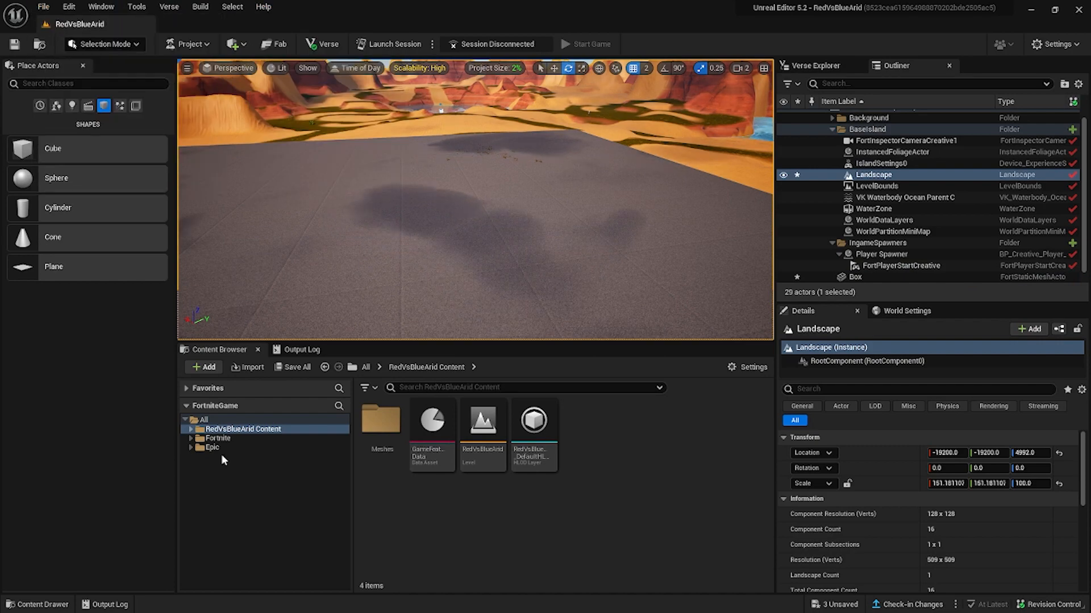
double_click(218, 438)
left_click(224, 457)
left_click(467, 388)
type("spawn")
key("Return")
scroll(614, 519, "down", 3)
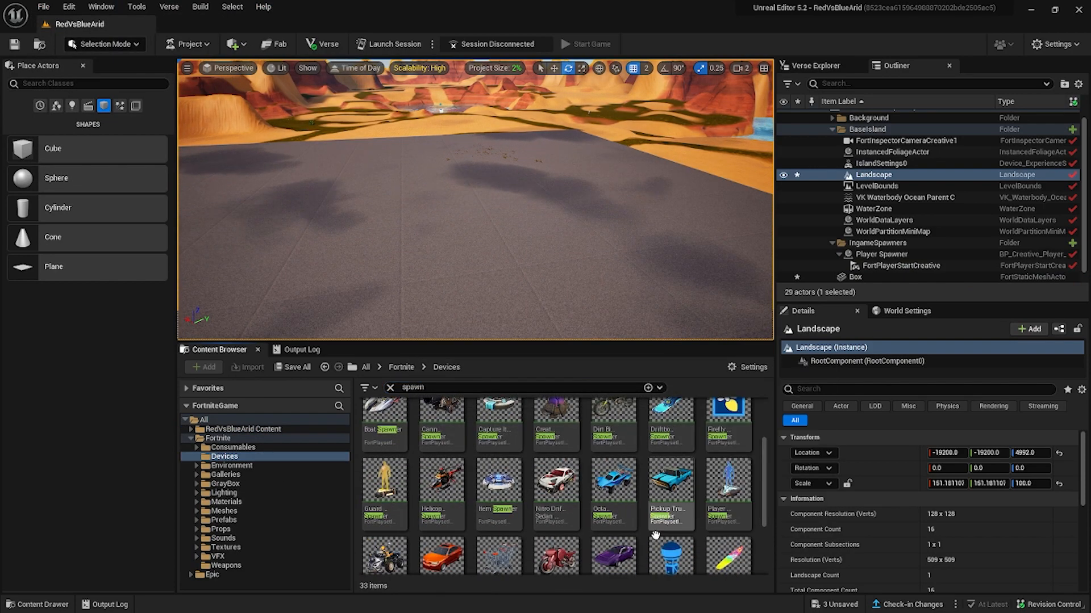
Place a Player Spawner device on the box platform.
left_click_drag(728, 472, 448, 275)
right_click_drag(448, 276, 446, 250)
right_click_drag(524, 255, 523, 227)
Duplicate the box platform to the opposite side of the map, scale the copy to 75 by 75, and switch to Landscape mode.
left_click(524, 254)
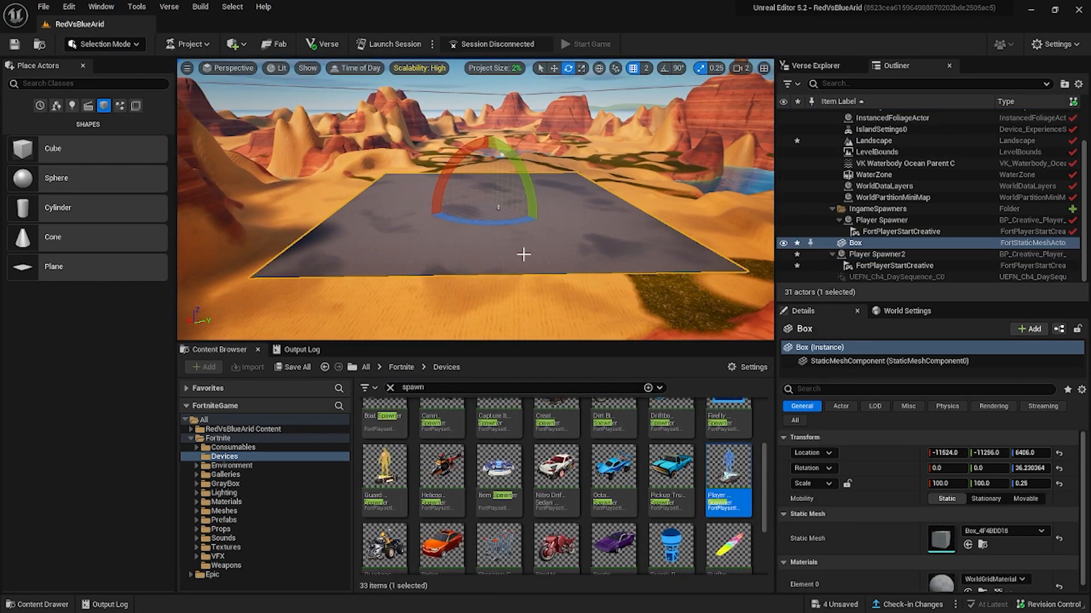
key("ctrl+d")
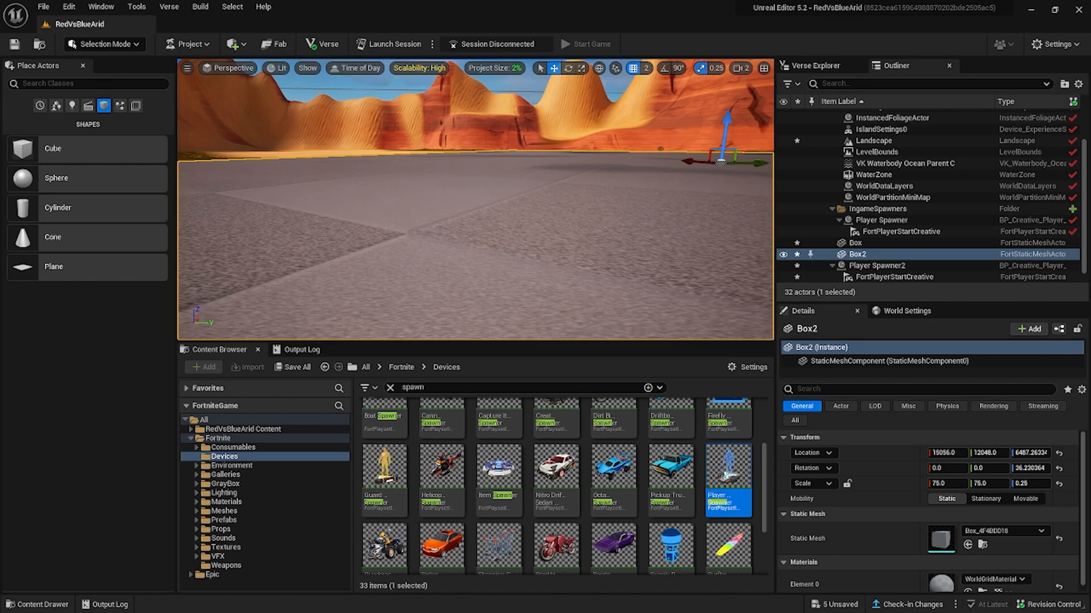
right_click_drag(475, 199, 375, 211)
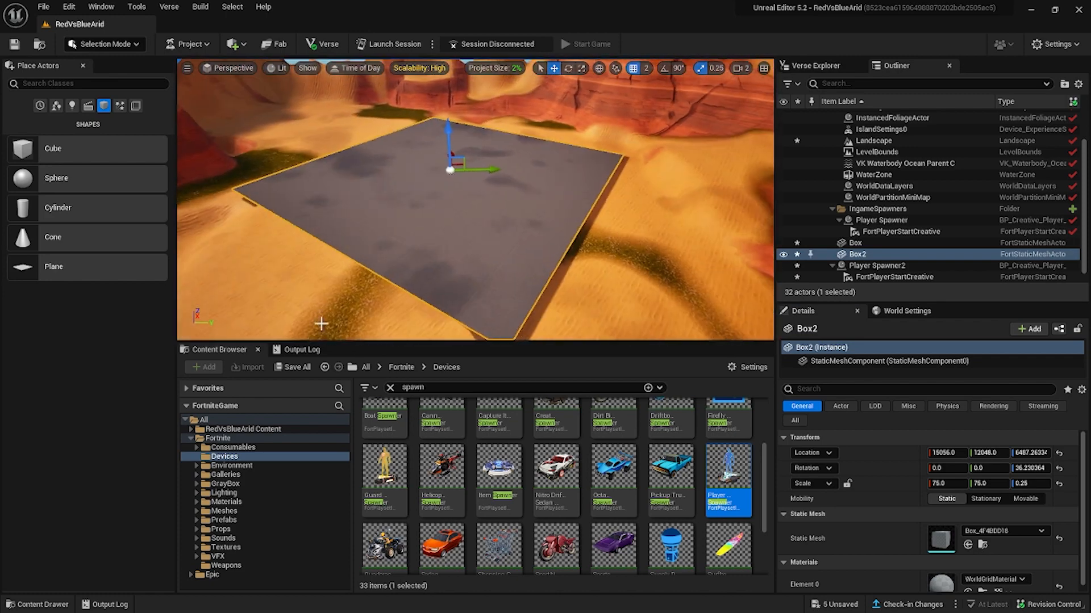
left_click(105, 44)
left_click(106, 74)
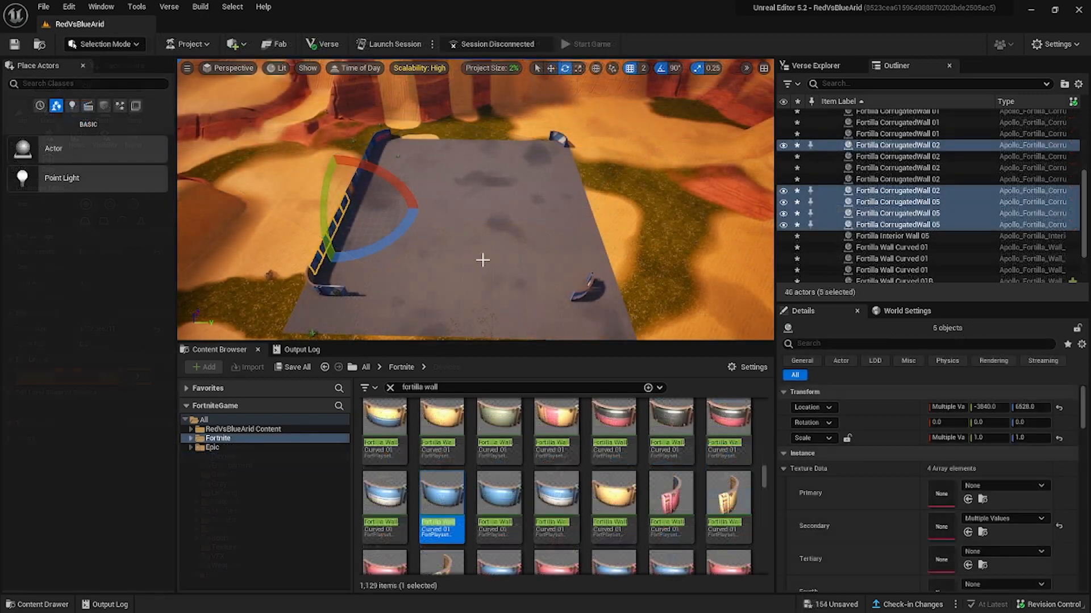
Duplicate the row of eleven Fortilla corrugated walls and move the copies to the opposite edge of the fortress platform.
right_click_drag(482, 260, 531, 204)
key("w")
left_click(535, 190, "ctrl")
left_click(570, 177, "ctrl")
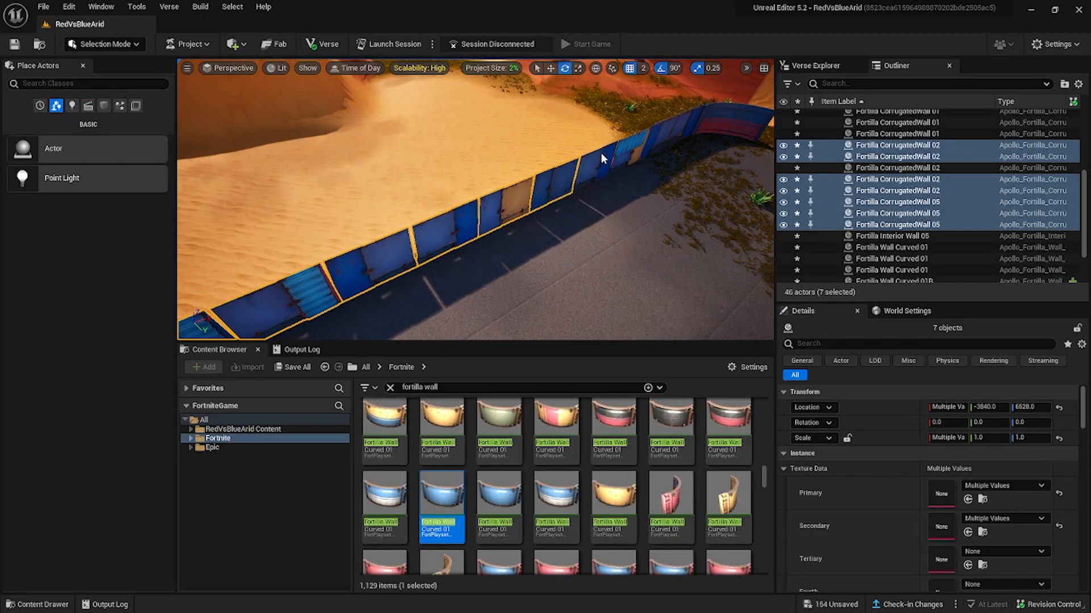
left_click(656, 137, "ctrl")
left_click(663, 136, "ctrl")
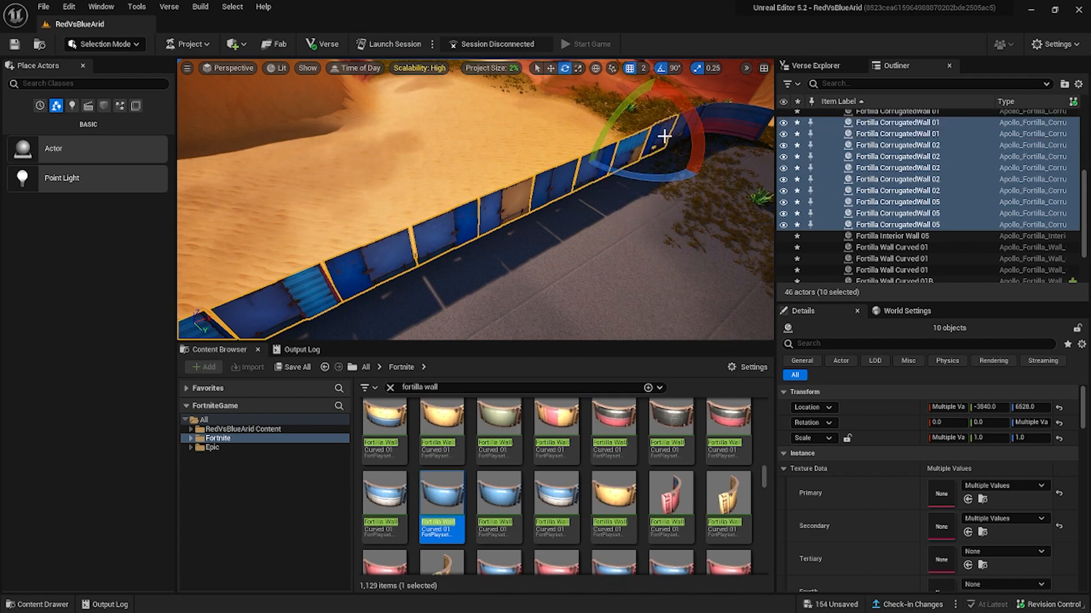
right_click_drag(663, 137, 599, 134)
left_click(608, 143, "ctrl")
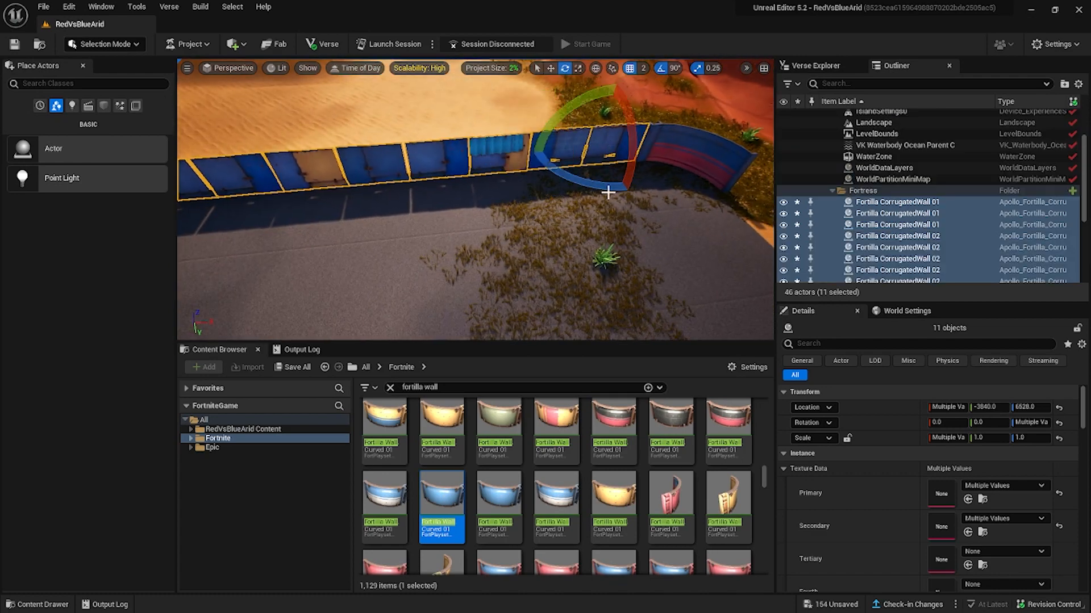
right_click_drag(608, 193, 687, 213)
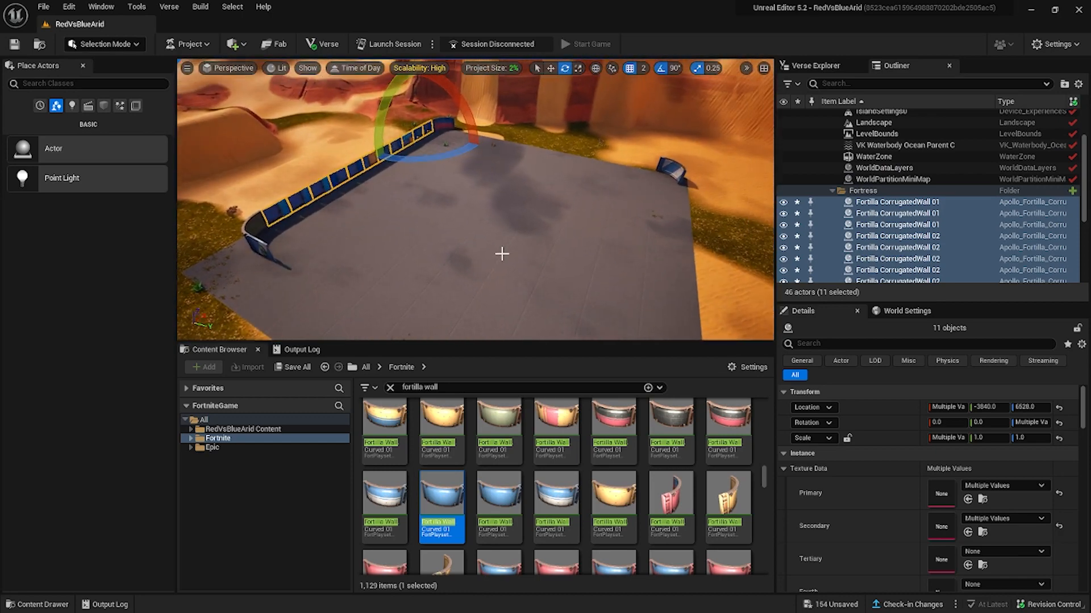
key("ctrl+d")
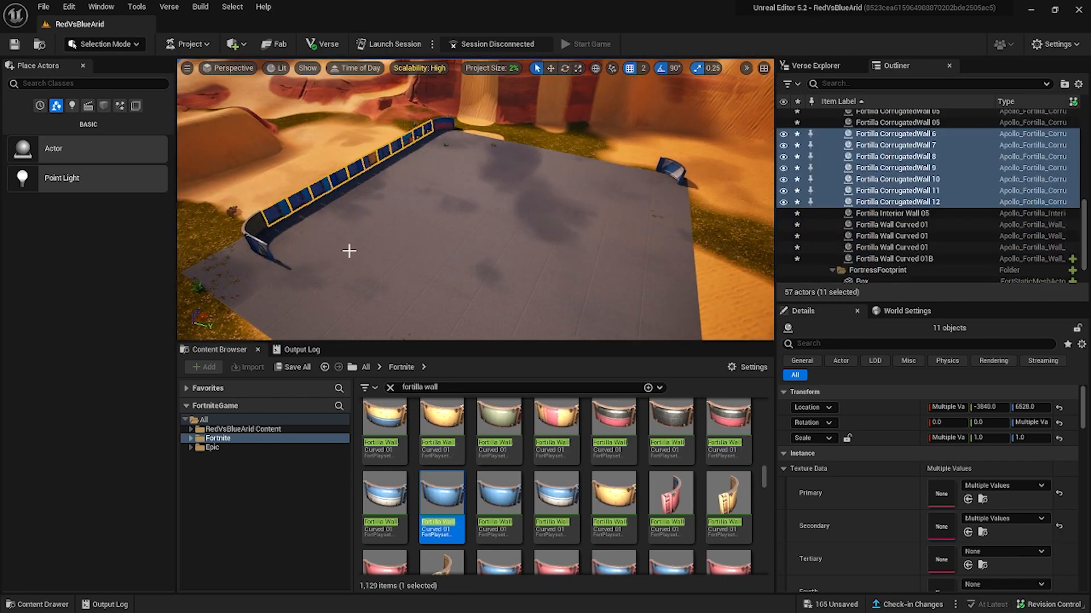
key("w")
left_click_drag(289, 223, 627, 338)
left_click_drag(773, 339, 752, 316)
mouse_move(578, 228)
right_mouse_down()
mouse_move(591, 250)
mouse_move(577, 238)
right_mouse_up()
left_click_drag(516, 262, 566, 271)
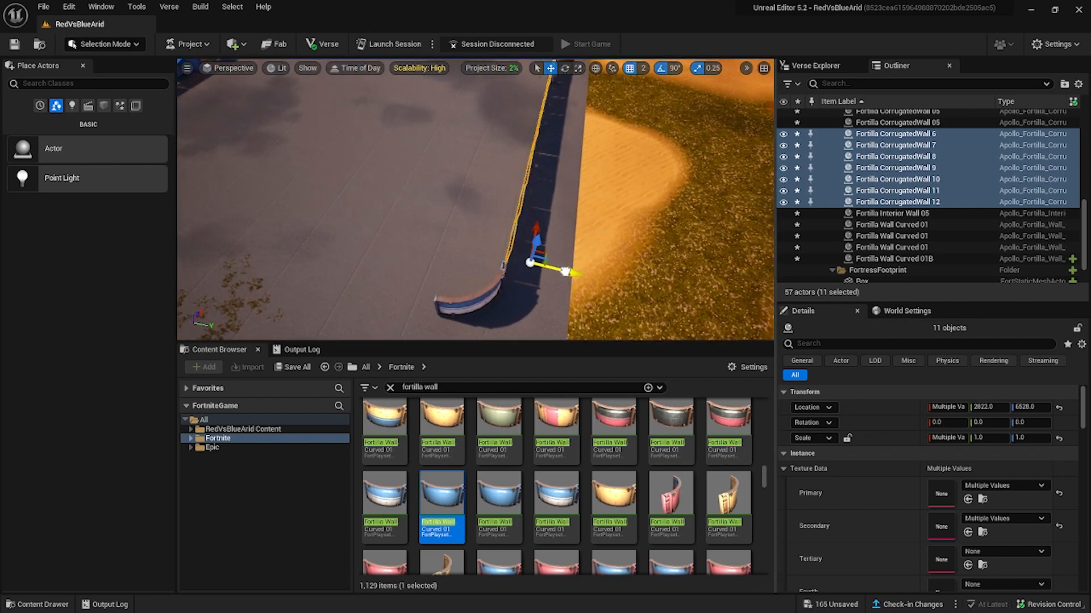
Pull one panel in the middle of the copied wall row outward to open a gap, and select the panel beside it.
right_click_drag(631, 269, 494, 222)
left_click(494, 222)
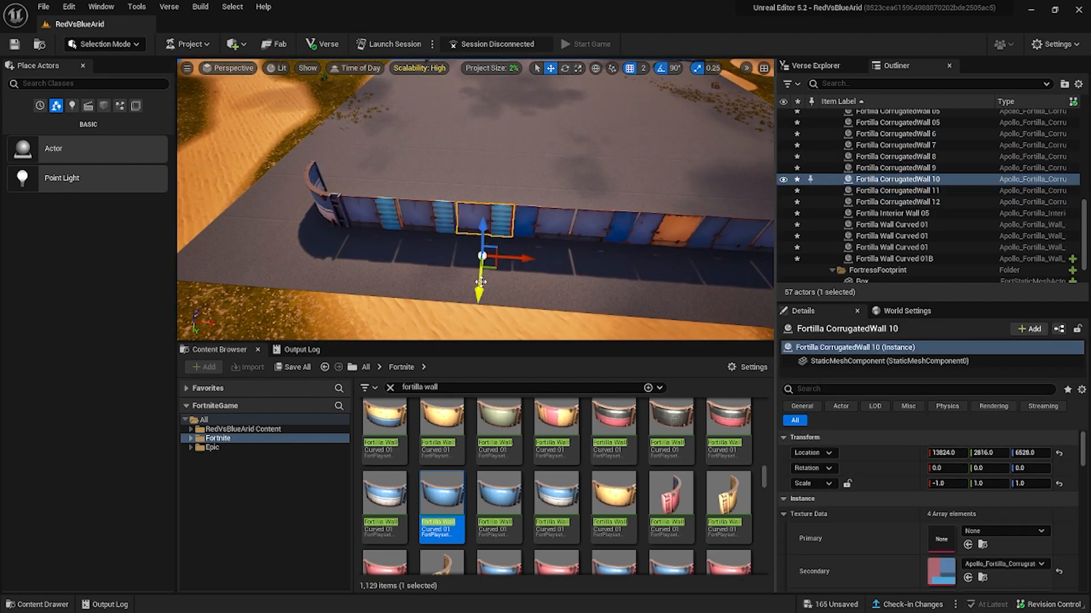
left_click_drag(481, 281, 482, 321)
left_click(431, 224)
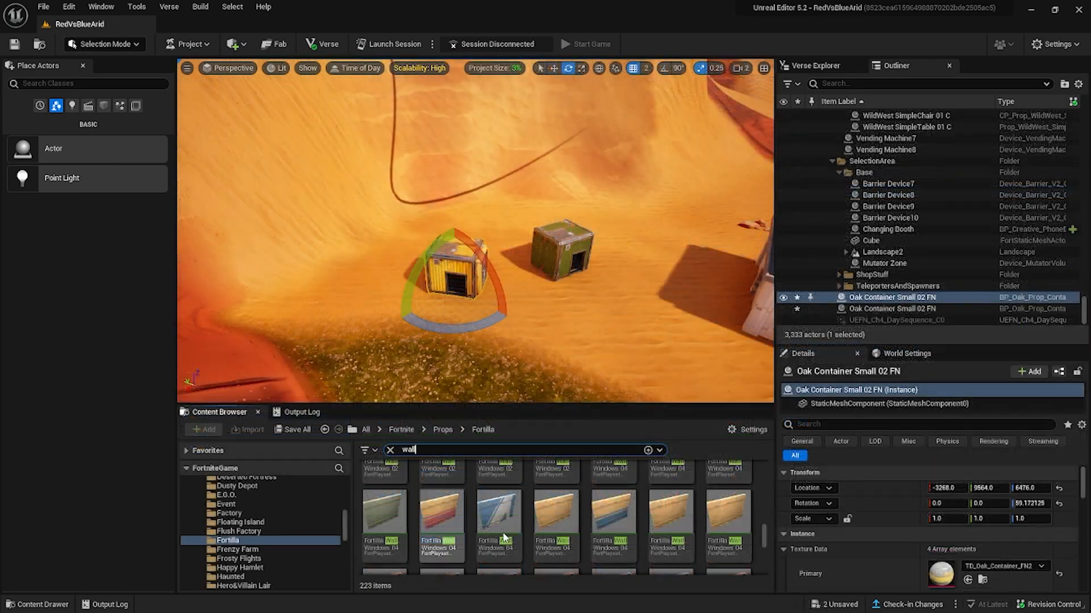
Place a blue Fortilla Wall Windows 04 beside the two small containers and rotate it to about 32.5 degrees.
left_click_drag(498, 509, 562, 330)
left_click_drag(614, 362, 529, 341)
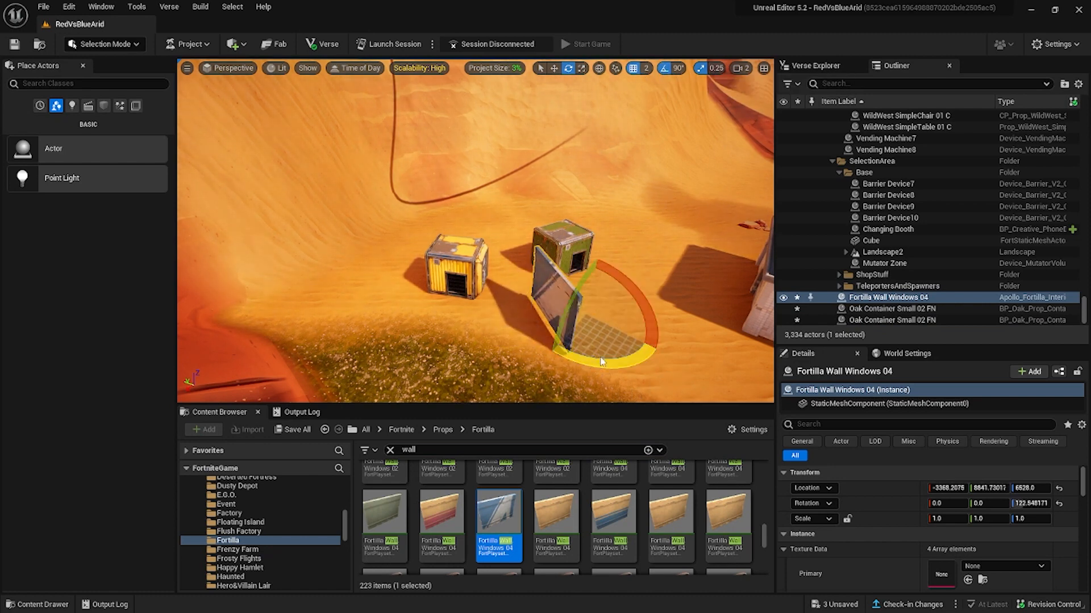
left_click_drag(602, 362, 652, 339)
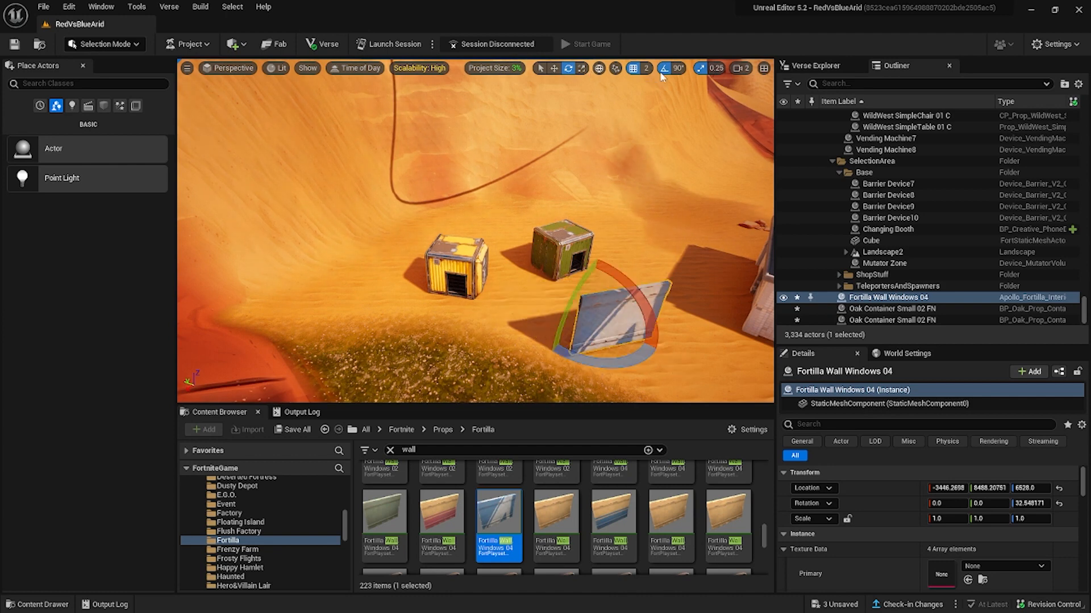
key("w")
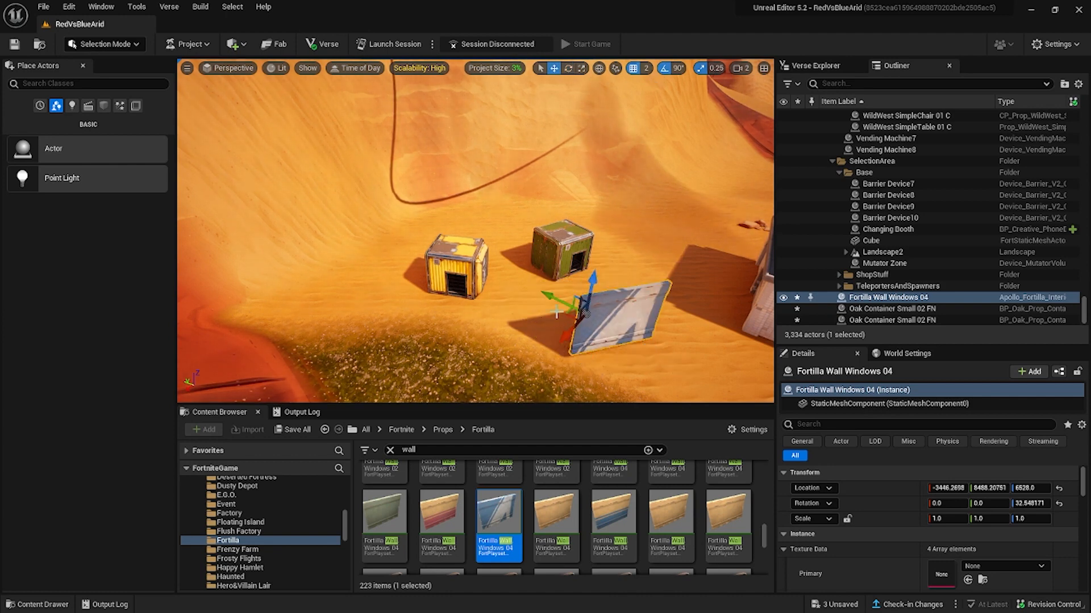
Rotate the blue Fortilla Wall Windows 04 to 90 degrees and move it around the small containers with grid snapping on.
left_click_drag(557, 313, 525, 290)
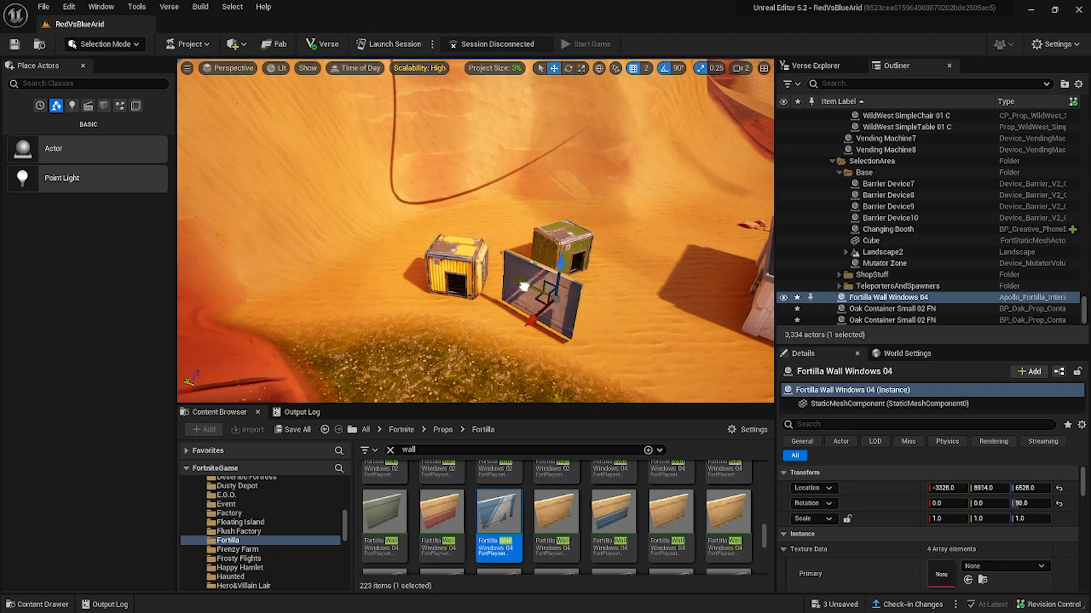
left_click_drag(524, 286, 605, 118)
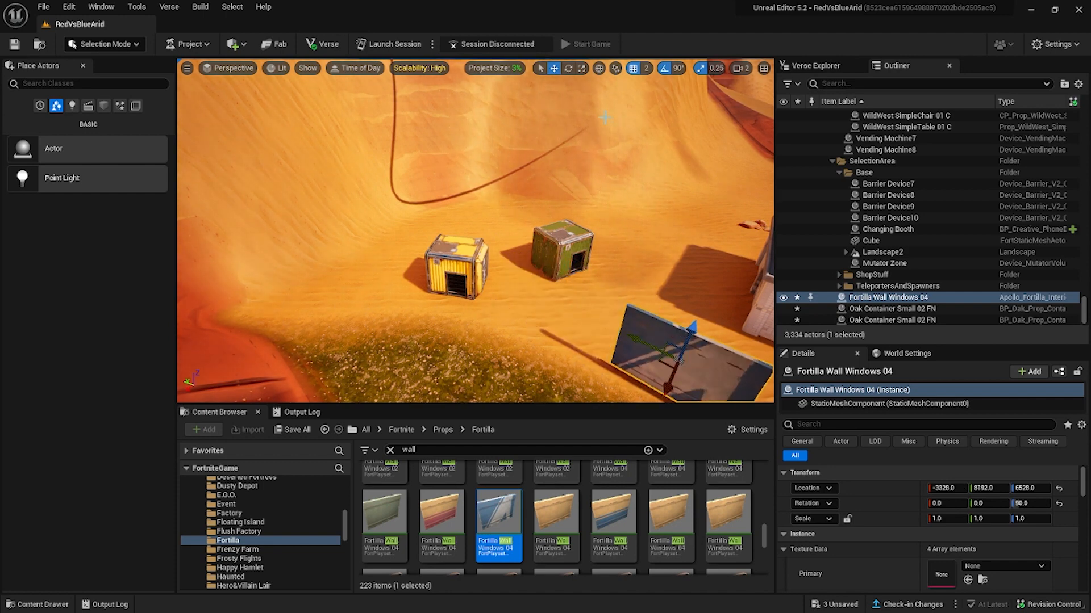
Turn off movement snapping, move the window wall freely to between the two containers with its rotation snapped to 0 degrees, and toggle movement snapping again.
left_click(636, 74)
left_click_drag(633, 342, 597, 255)
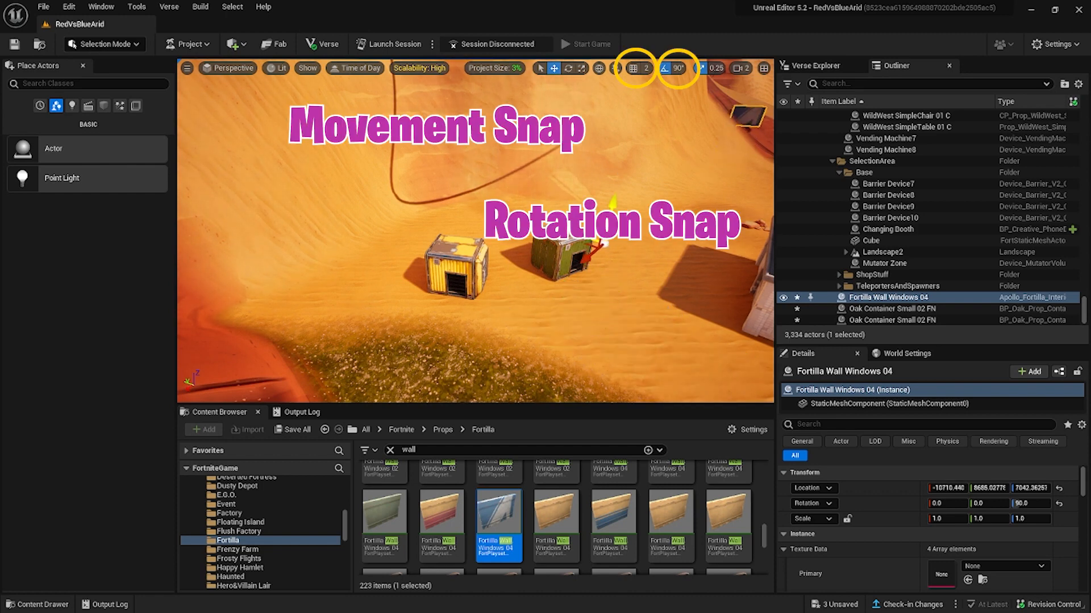
left_click_drag(583, 356, 582, 308)
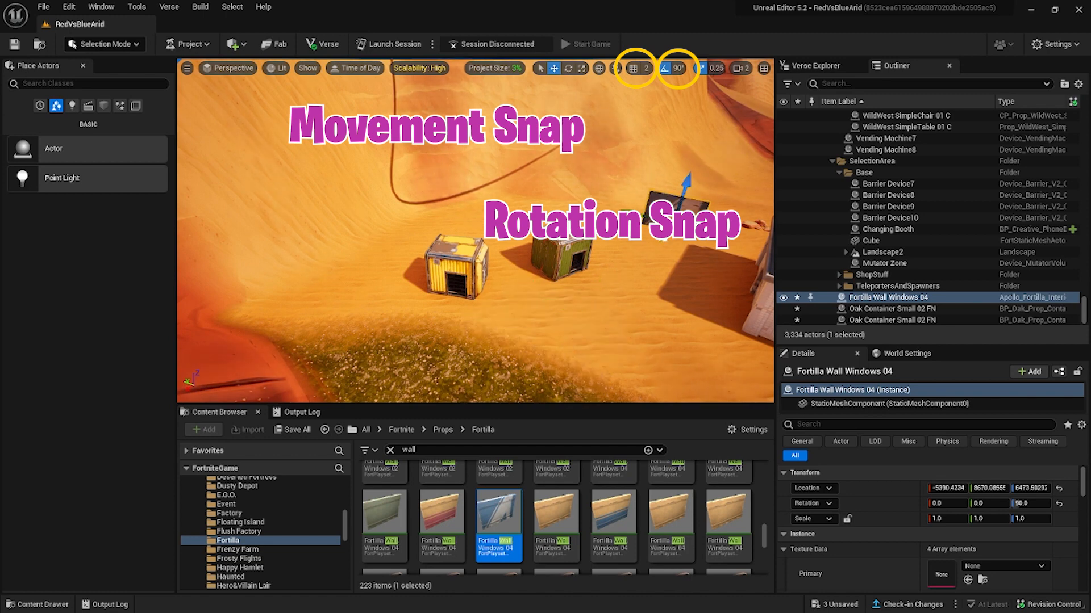
left_click_drag(678, 203, 516, 277)
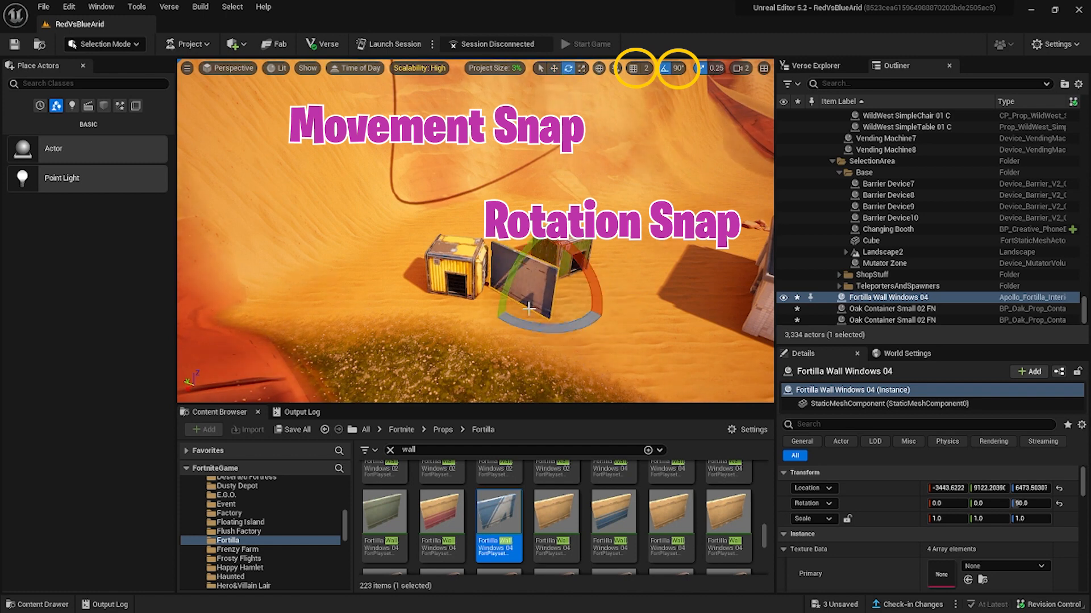
left_click_drag(539, 334, 607, 329)
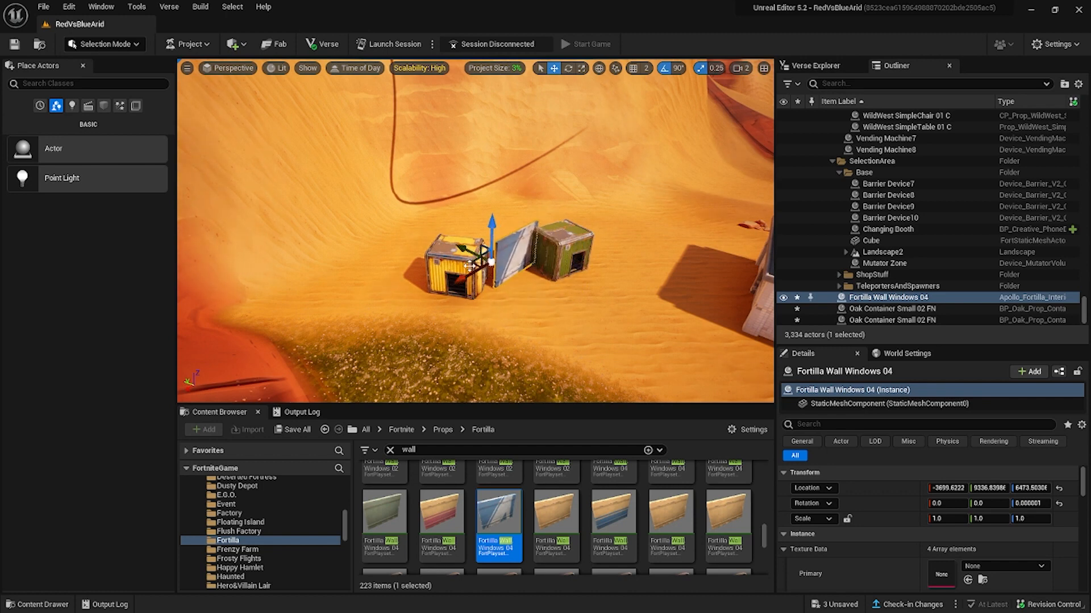
left_click(631, 69)
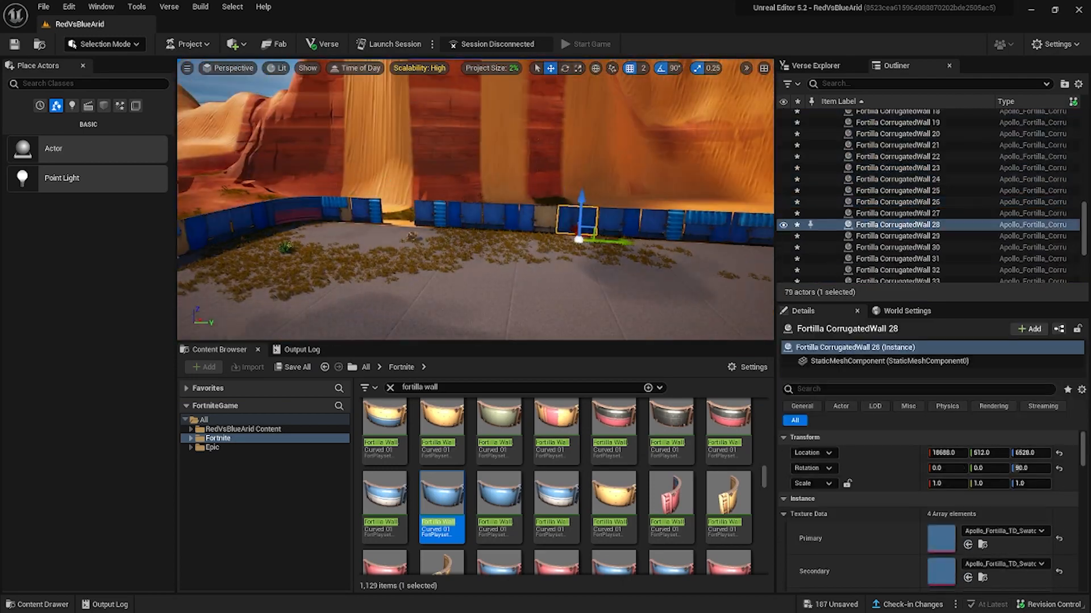
Select all fifty fortress wall pieces and duplicate them upward to a height of 6912 as a second tier.
left_click(434, 242)
left_click(267, 267)
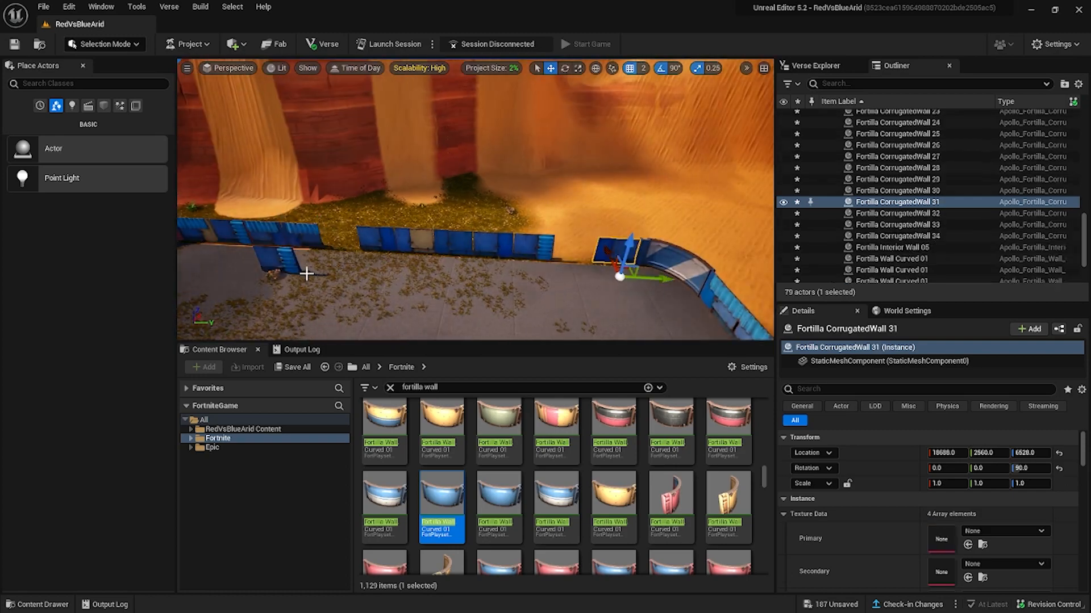
left_click_drag(621, 275, 550, 279, "alt")
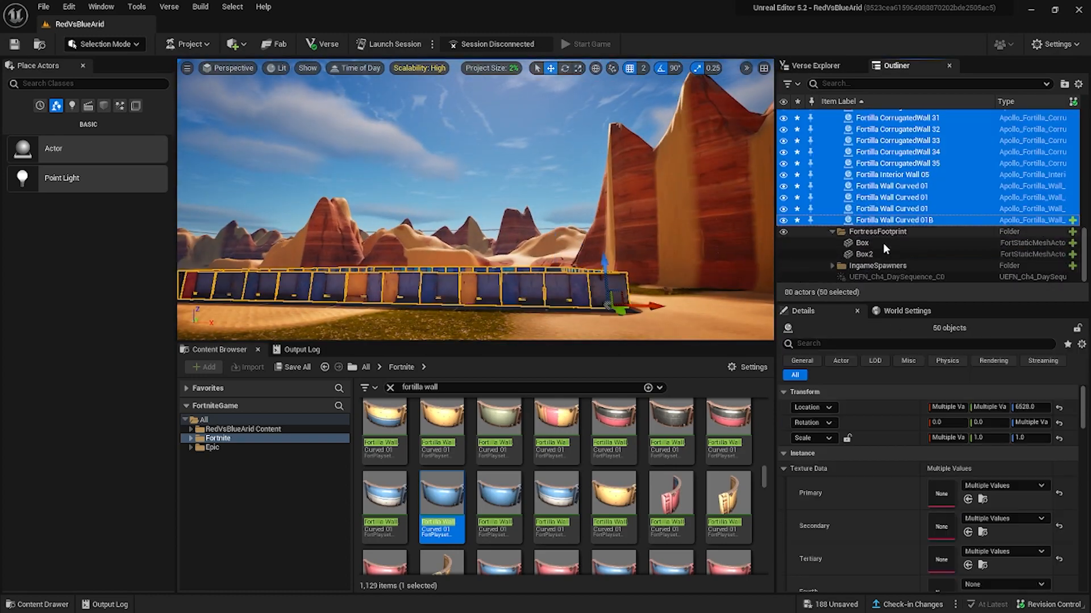
left_click_drag(591, 310, 590, 280, "alt")
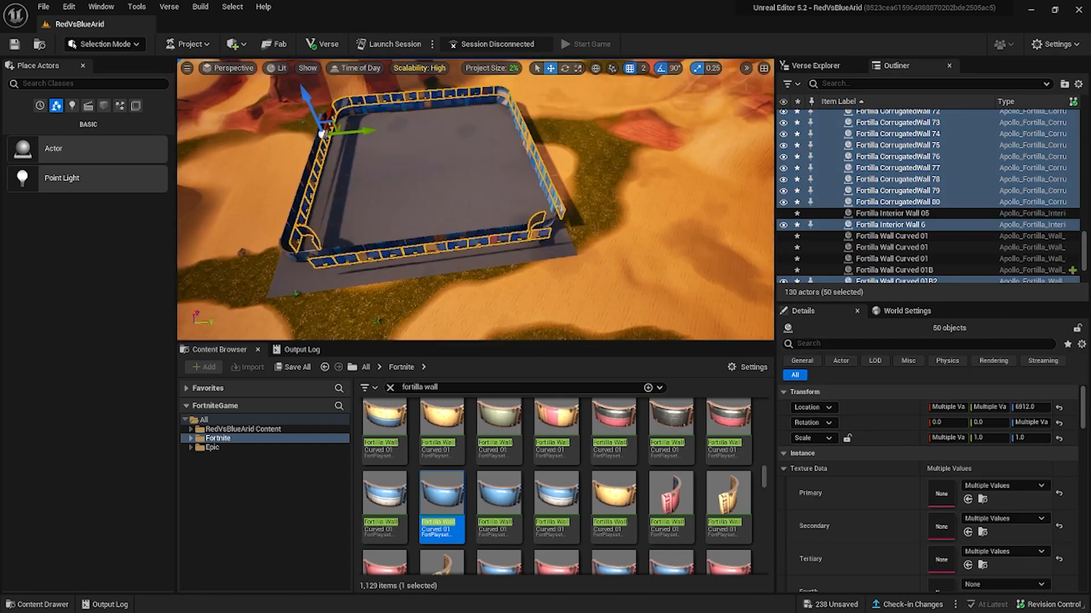
Set the upper tier's row of eleven corrugated walls back to X 12032 and select the curved corner wall beside it.
left_click(474, 241)
left_click(487, 255)
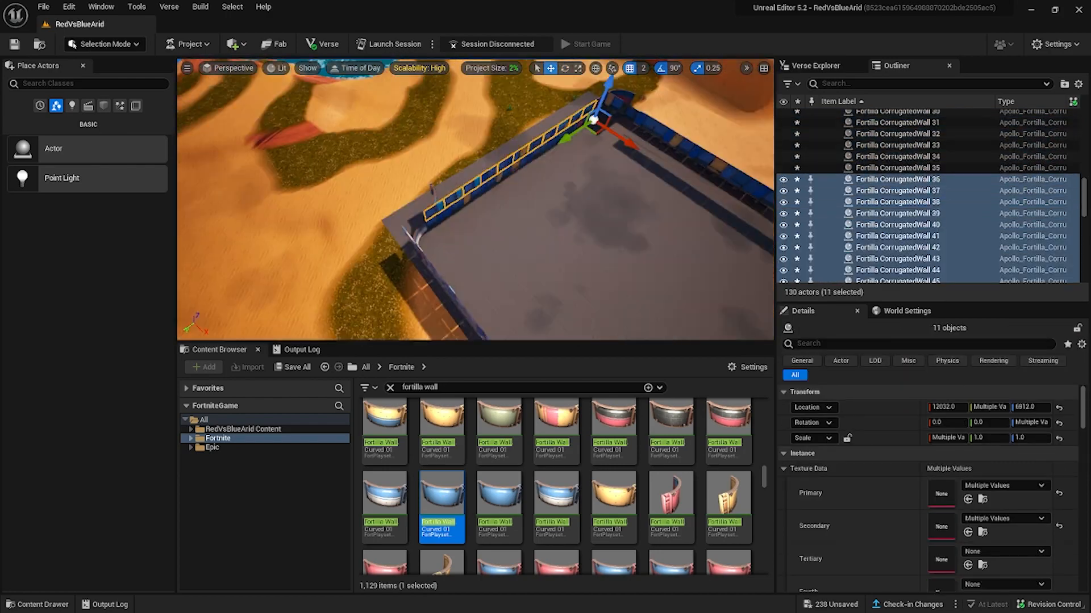
left_click(443, 251)
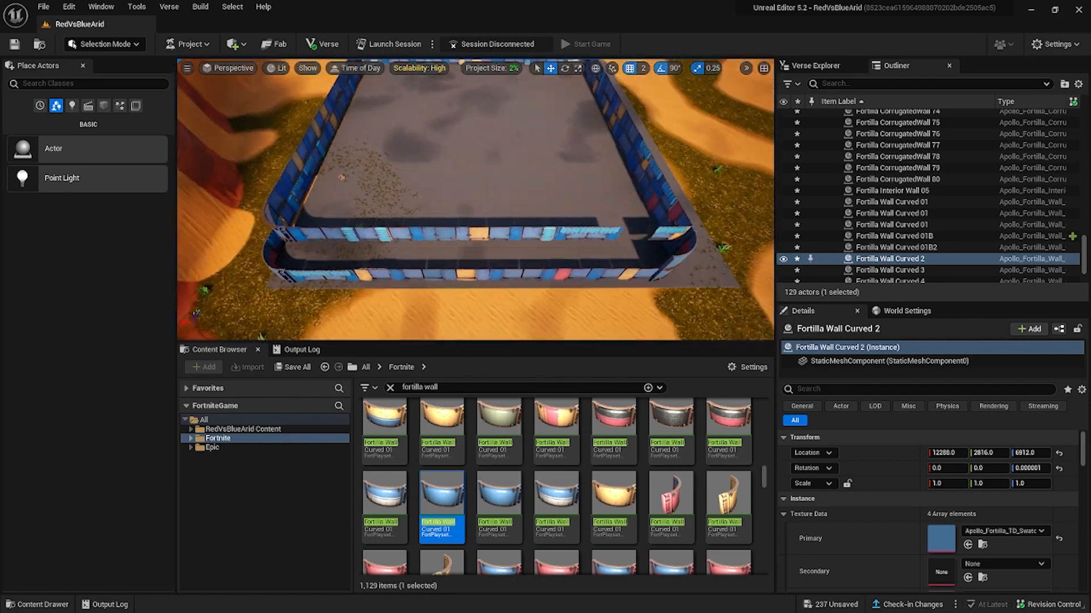
key("w")
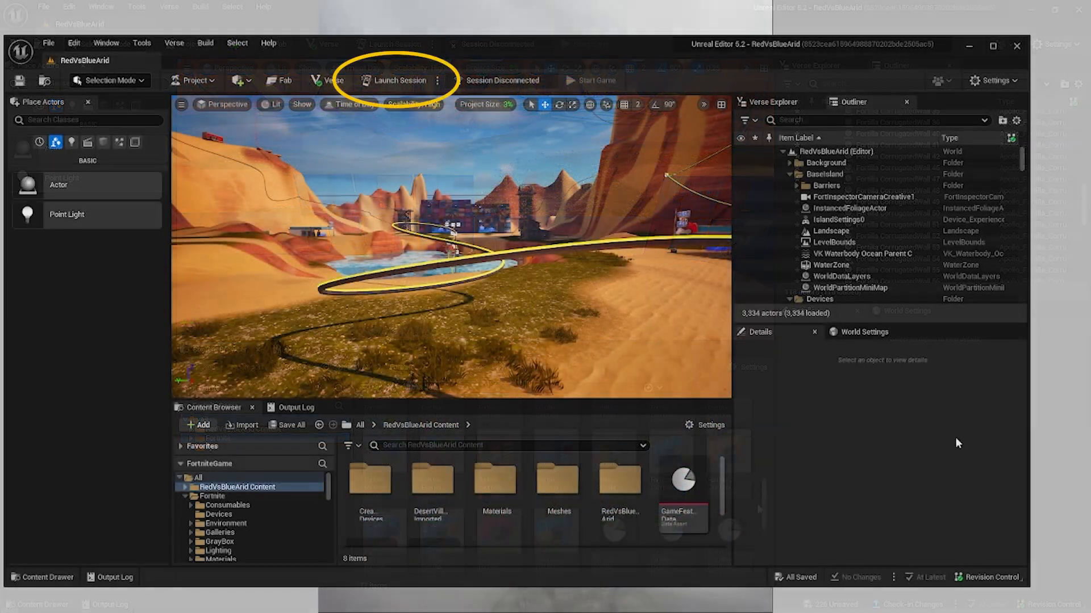
Launch a session and playtest the island from the weapon area into the fortress, ending the game when finished.
left_click(399, 81)
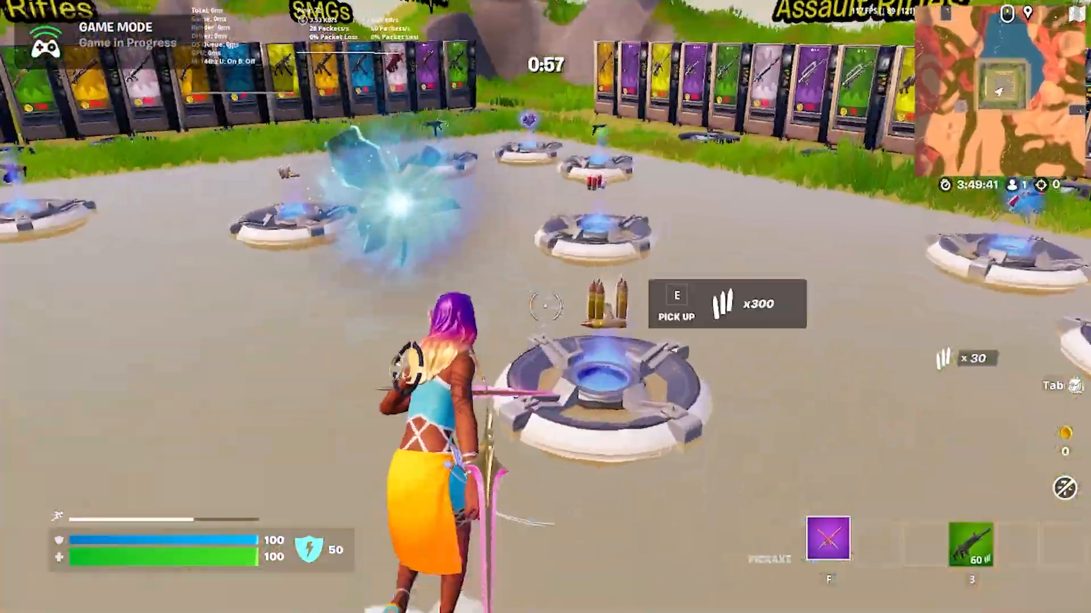
key("w")
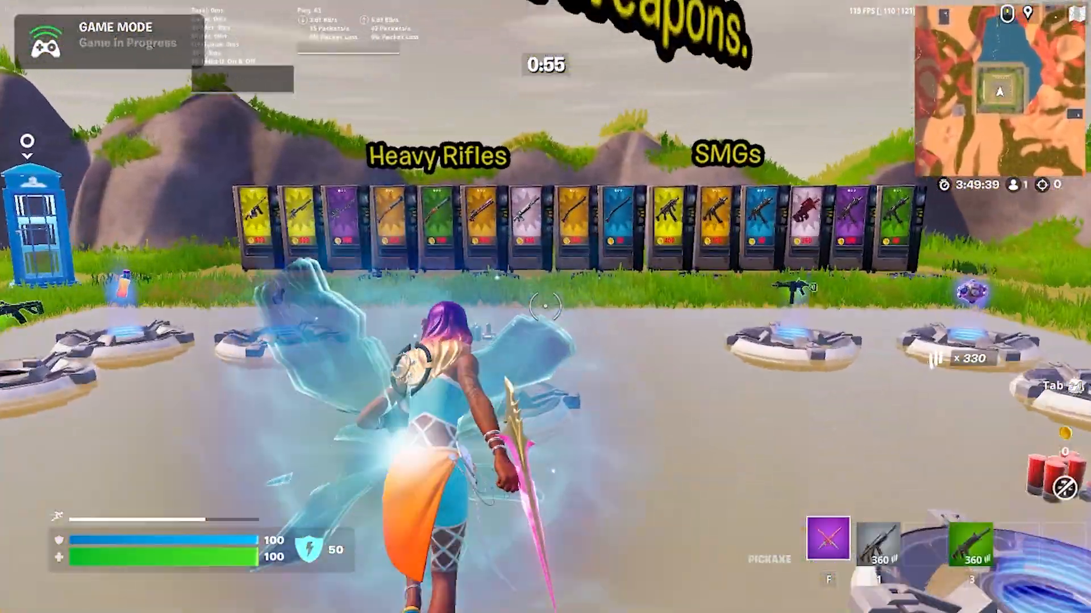
key("w")
key("space")
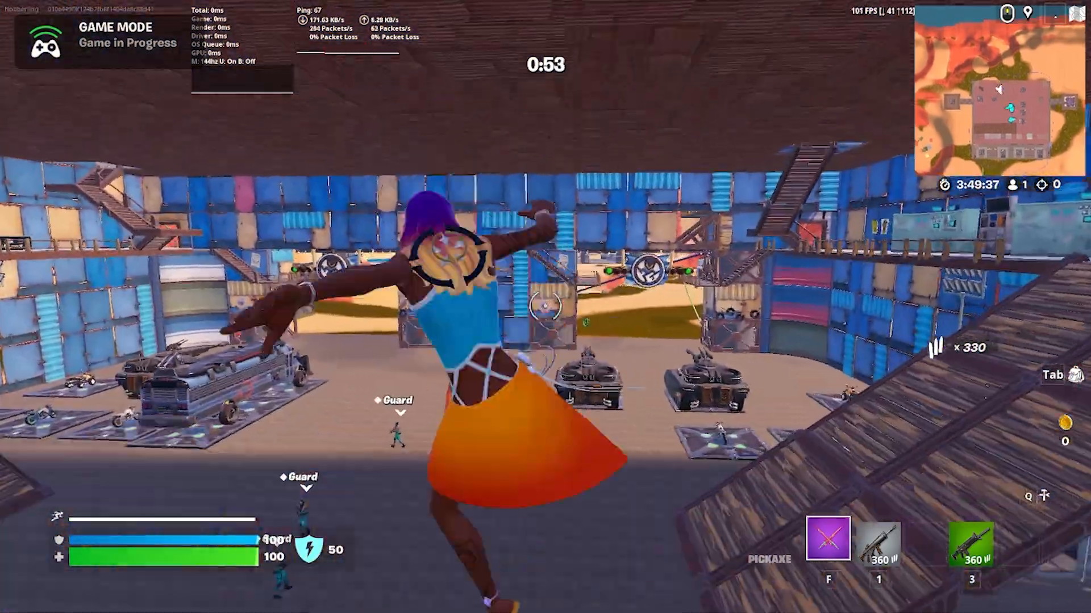
key("w")
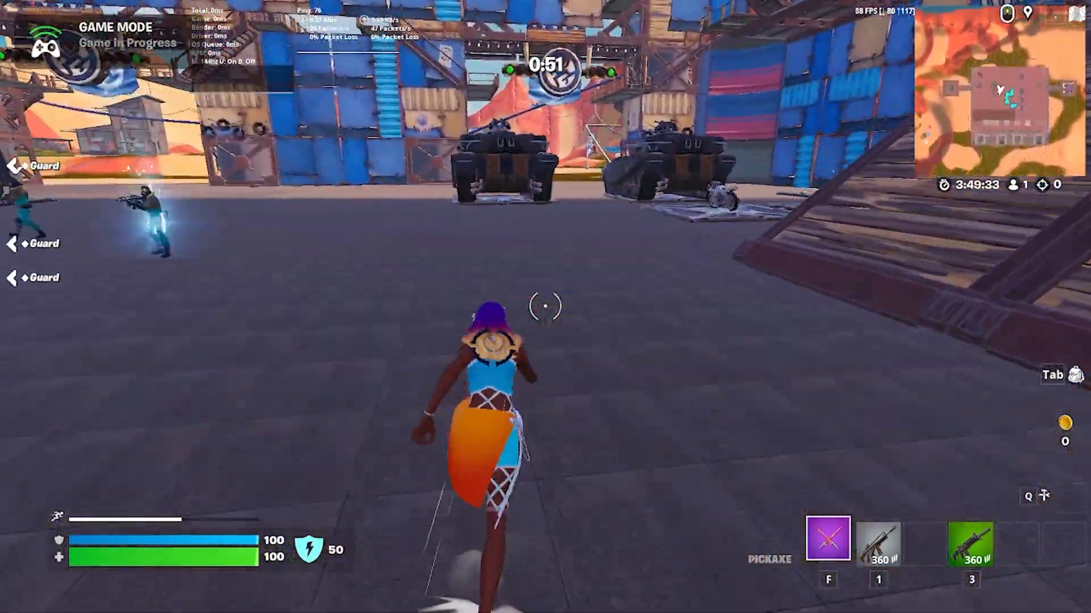
key("w")
key("Escape")
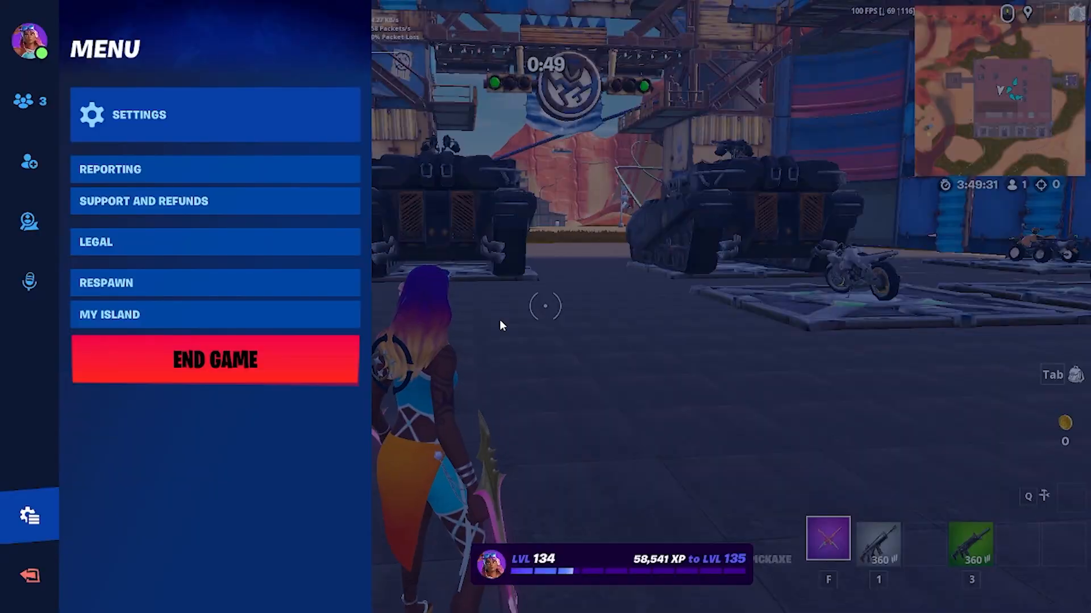
left_click(141, 370)
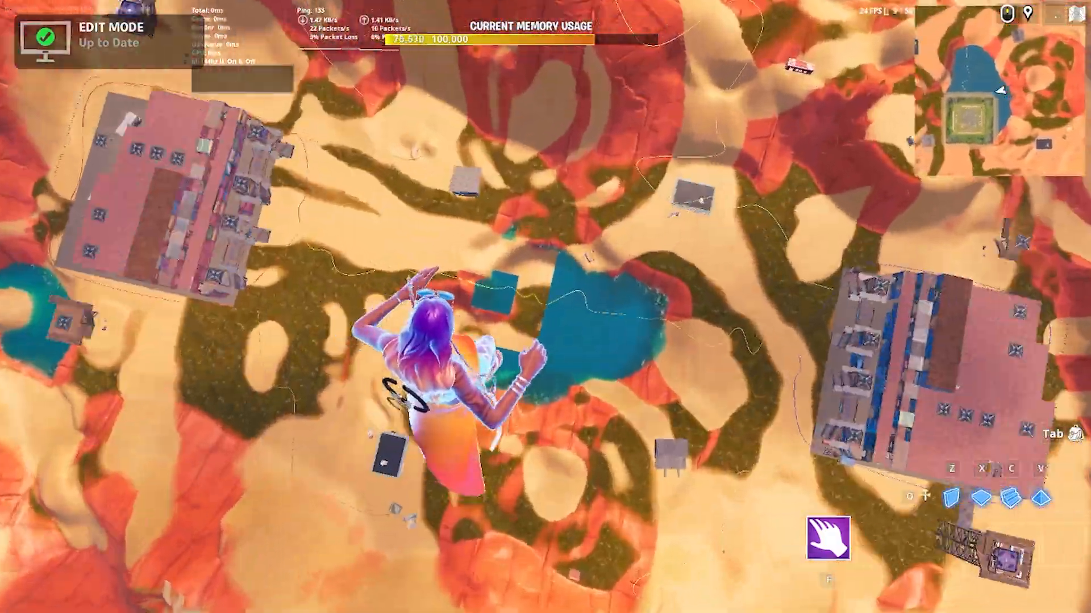
Open the in-game Creative inventory of the island and assign the Castle Keep prefab to quick bar slots 1 and 2.
key("Escape")
key("Escape")
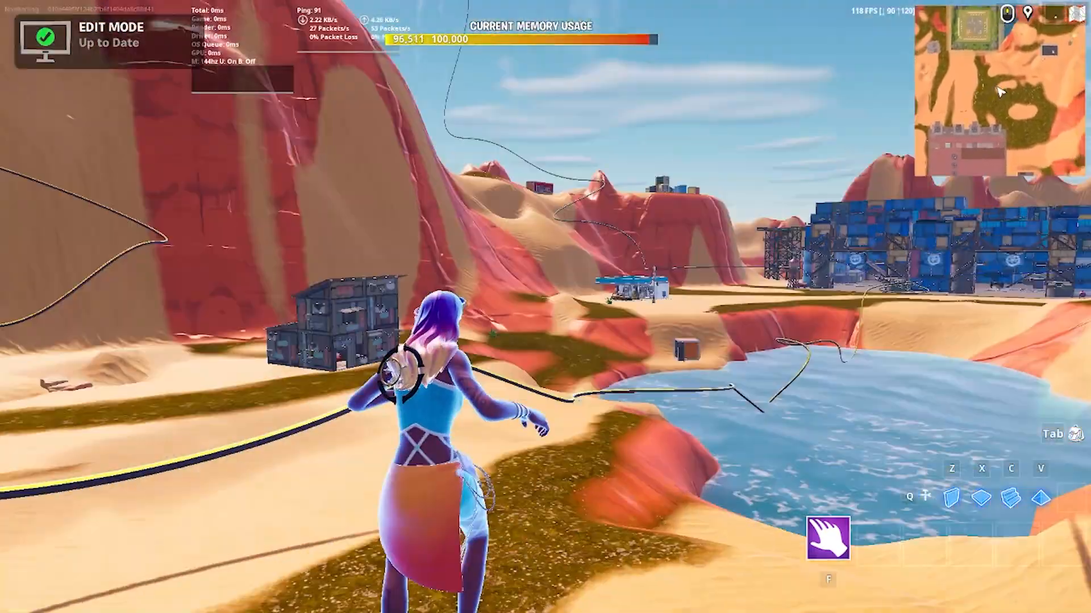
key("Escape")
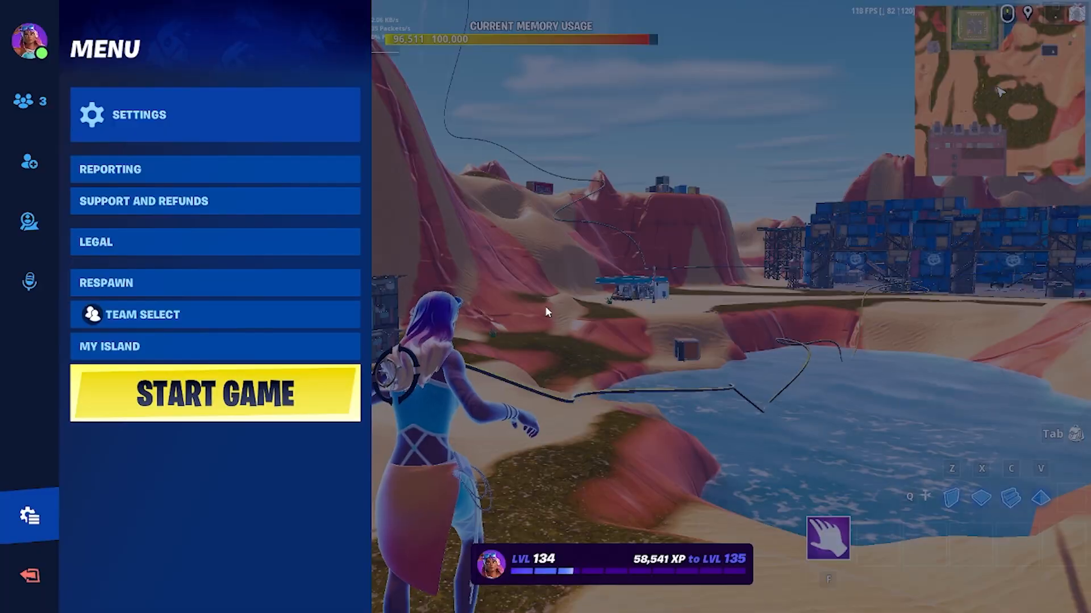
left_click(116, 346)
left_click(532, 25)
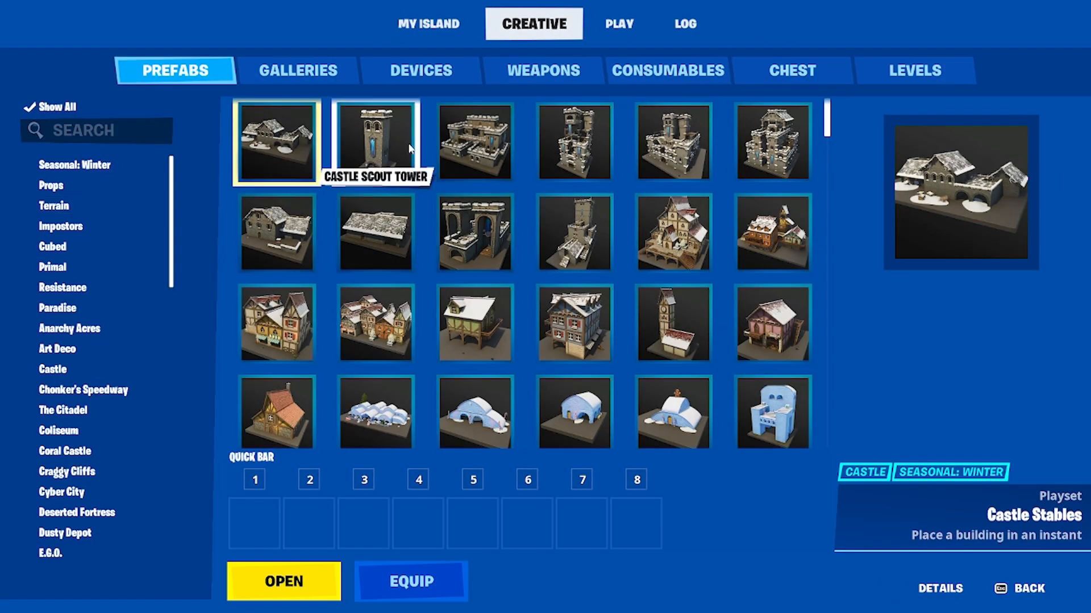
left_click_drag(402, 150, 259, 522)
left_click_drag(472, 150, 314, 537)
Filter the prefabs to Fortilla, assign the boat prefab to quick bar slot 3 and equip it for placement.
scroll(104, 527, "down", 2)
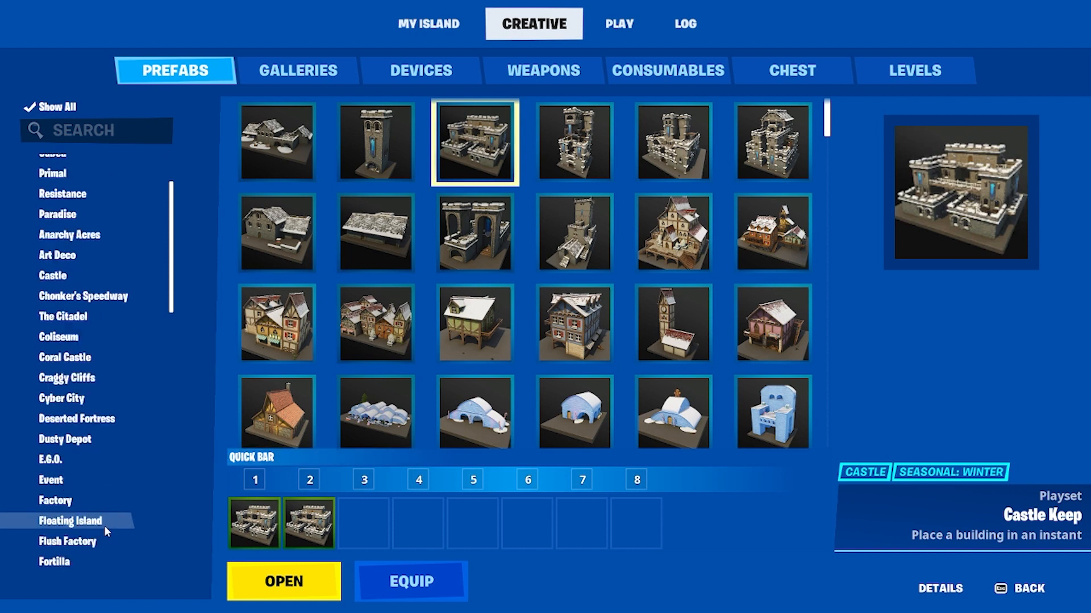
left_click(54, 562)
left_click_drag(377, 231, 364, 523)
key("Escape")
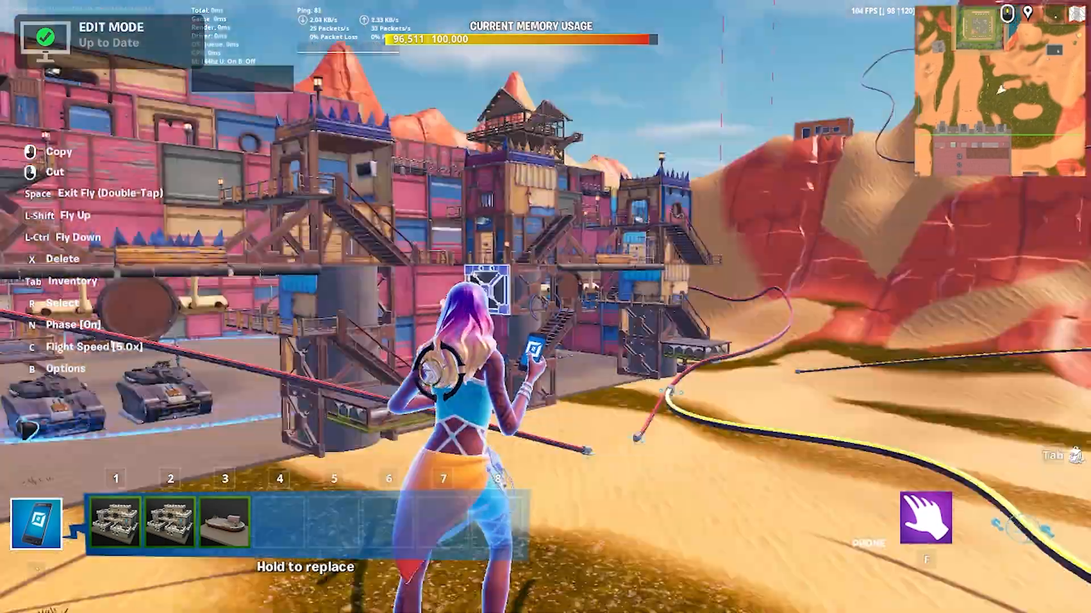
key("3")
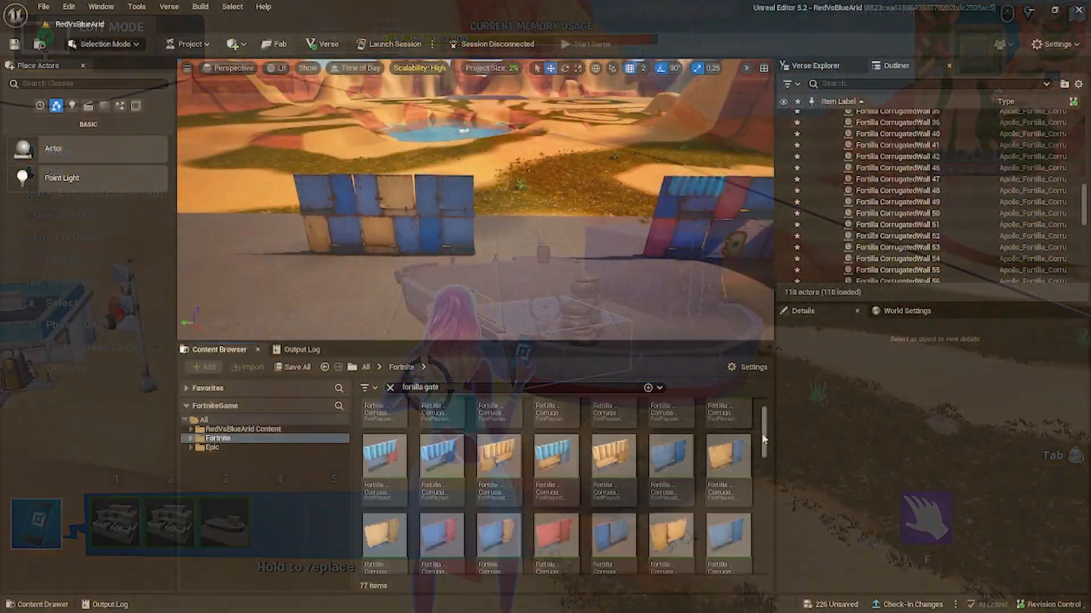
Find the Fortilla Gate Entrance among the "fortilla gate" assets and place it in the level near the fortress opening.
left_click_drag(764, 440, 764, 558)
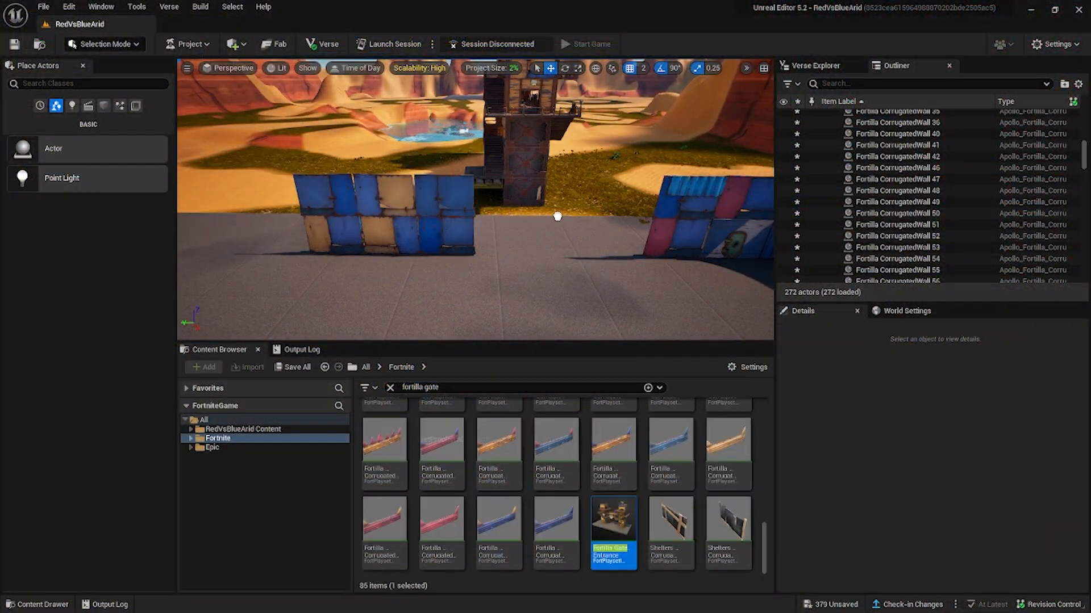
left_click_drag(558, 216, 559, 218)
right_click_drag(560, 218, 687, 216)
left_click(254, 166)
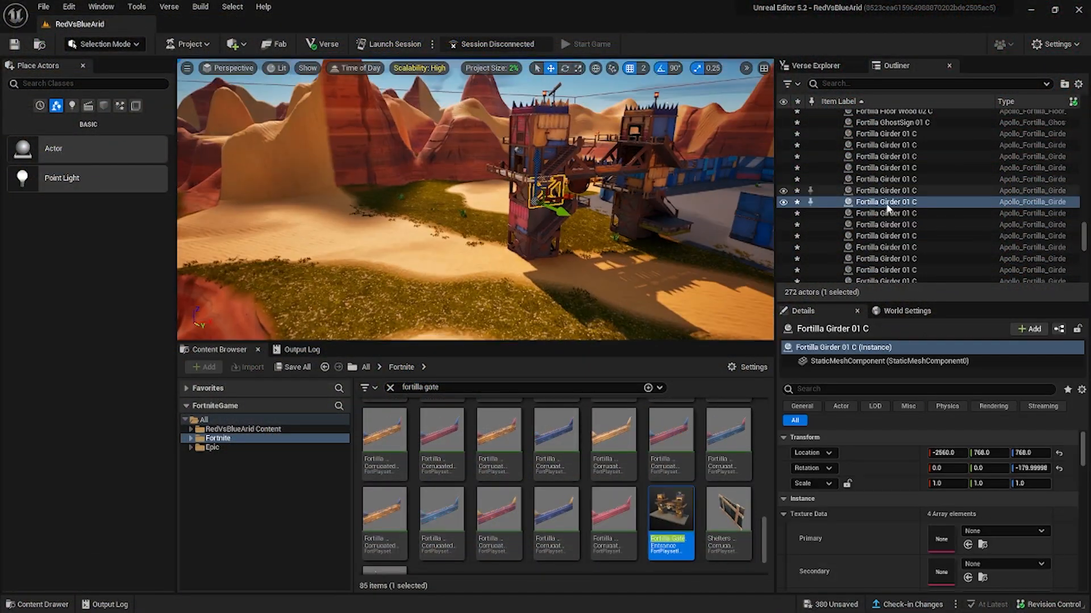
Select the whole Fortilla Gate Entrance, rotate it to 90 degrees and move it toward the gap in the fortress wall.
scroll(889, 205, "up", 10)
left_click(903, 202)
left_click(833, 203)
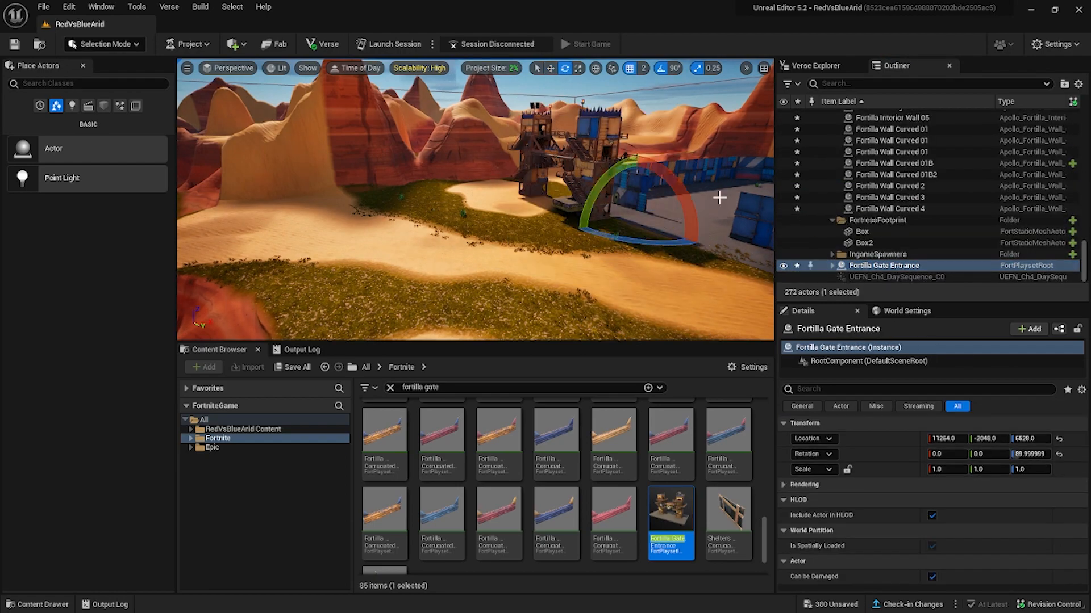
right_click_drag(719, 198, 761, 204)
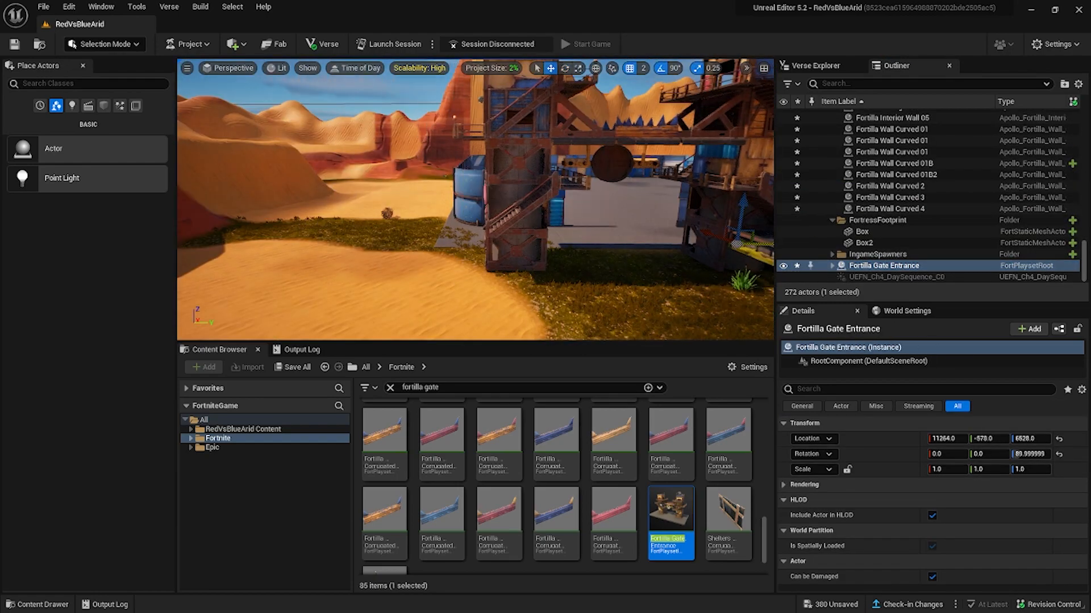
right_click_drag(681, 204, 721, 239)
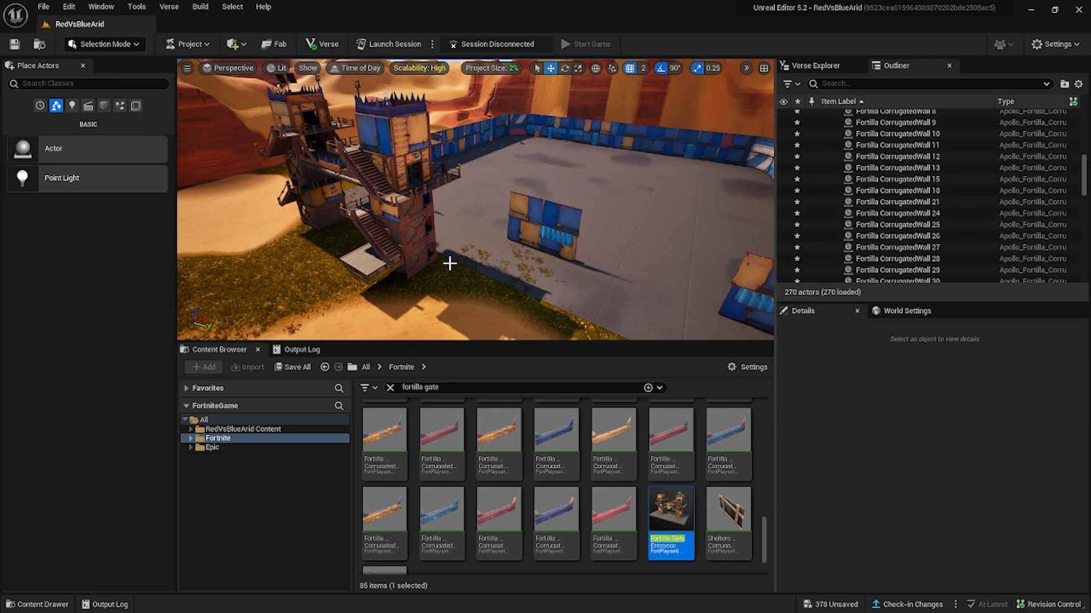
Collapse the Fortress folder, shift the whole gate entrance closer to the isolated wall section, and adjust that section's four panels along the fortress edge.
left_click(891, 206)
scroll(876, 231, "up", 5)
left_click(832, 192)
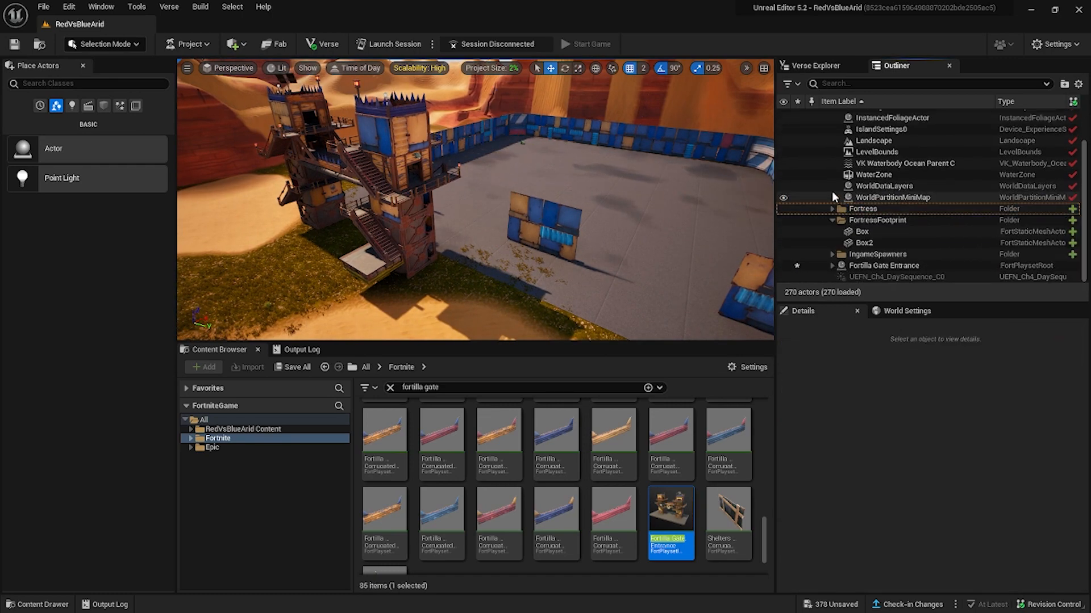
left_click(882, 265)
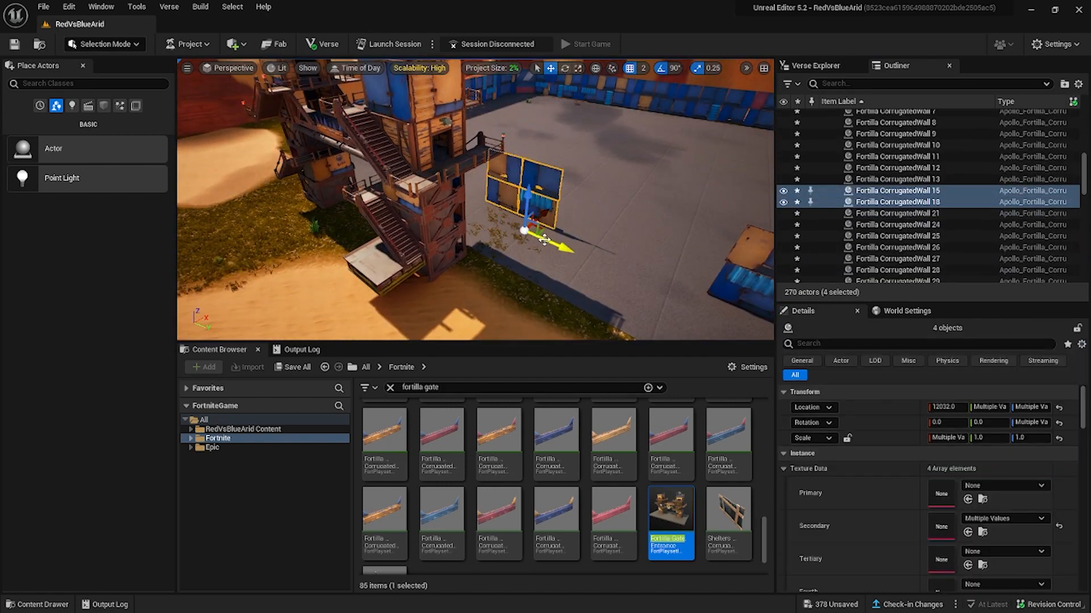
left_click_drag(711, 314, 714, 315)
Select the parent of the Fortilla Gate Entrance pieces and position the whole gate at X 12288, Y 1536.
left_click(445, 191)
left_click(893, 202)
key("Left")
key("Left")
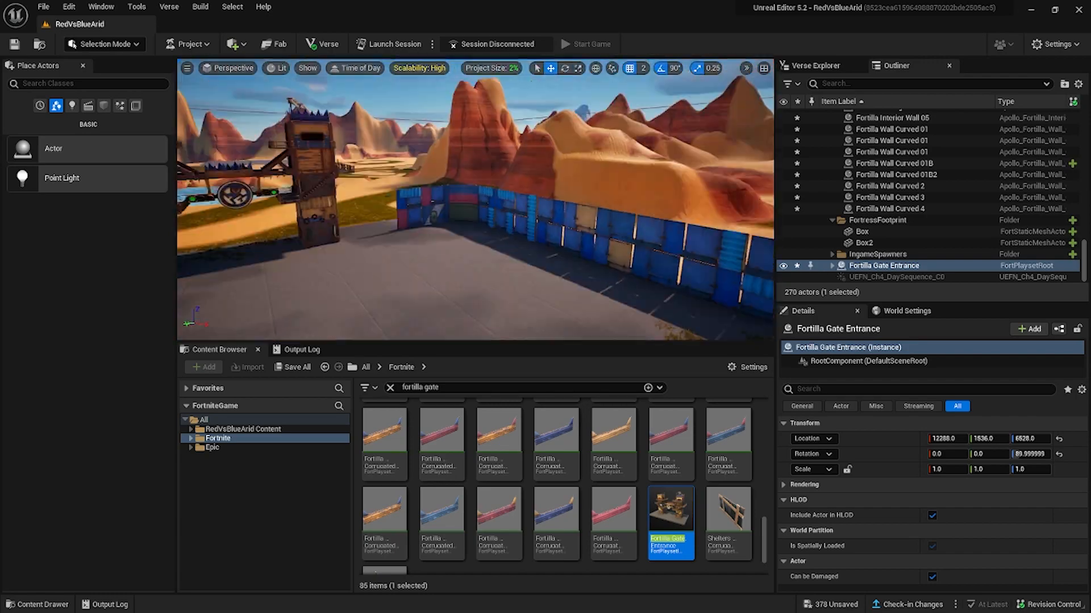
Paste copies of the four-panel wall section and line them up beside the gate at X 12032, rotated to 90 degrees.
key("ctrl+v")
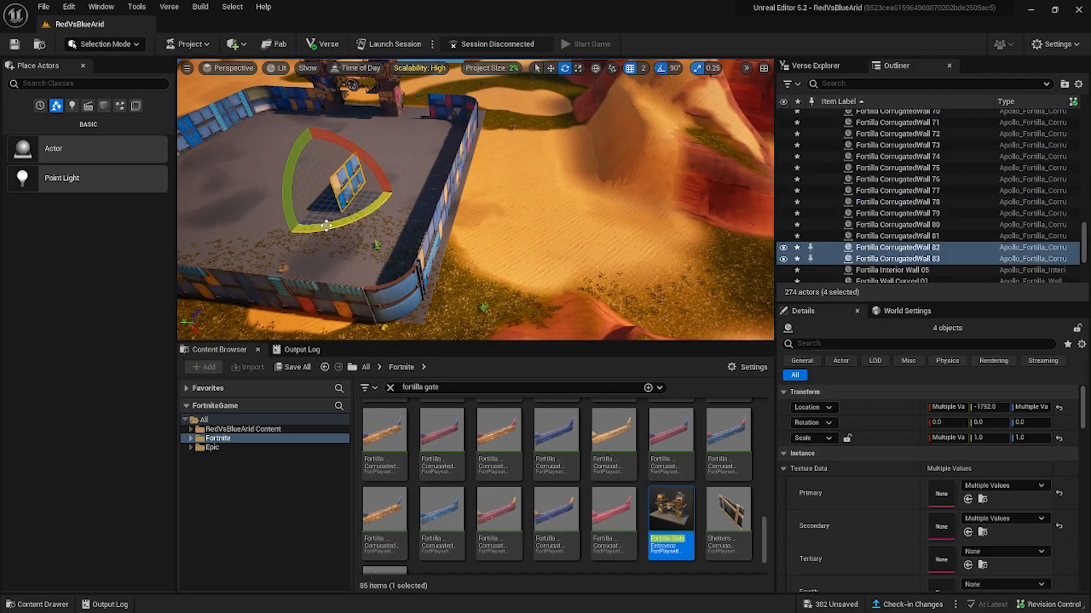
key("ctrl+v")
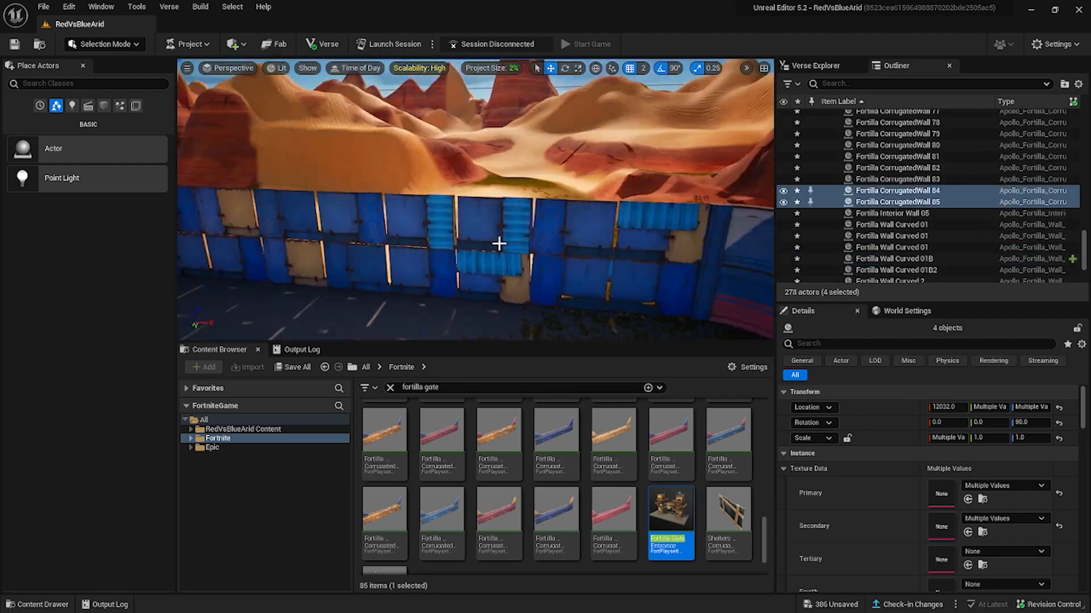
left_click_drag(329, 212, 322, 248, "alt")
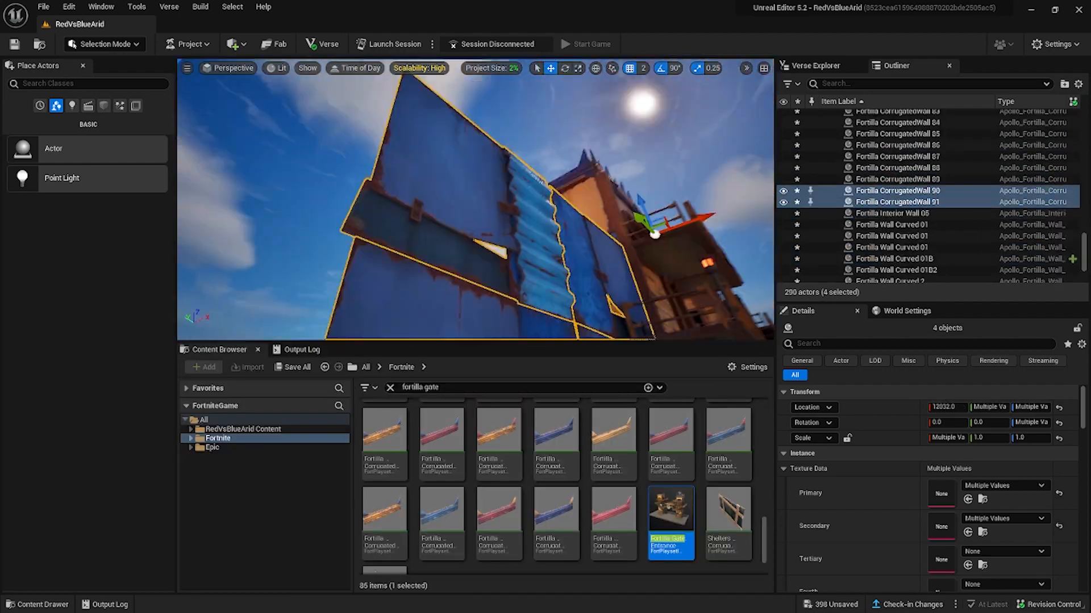
Add a pair of curved corner walls at X 18432, Y -3328 and raise them above the existing fortress corner.
left_click(581, 297)
key("e")
key("w")
left_click_drag(558, 171, 558, 147, "alt")
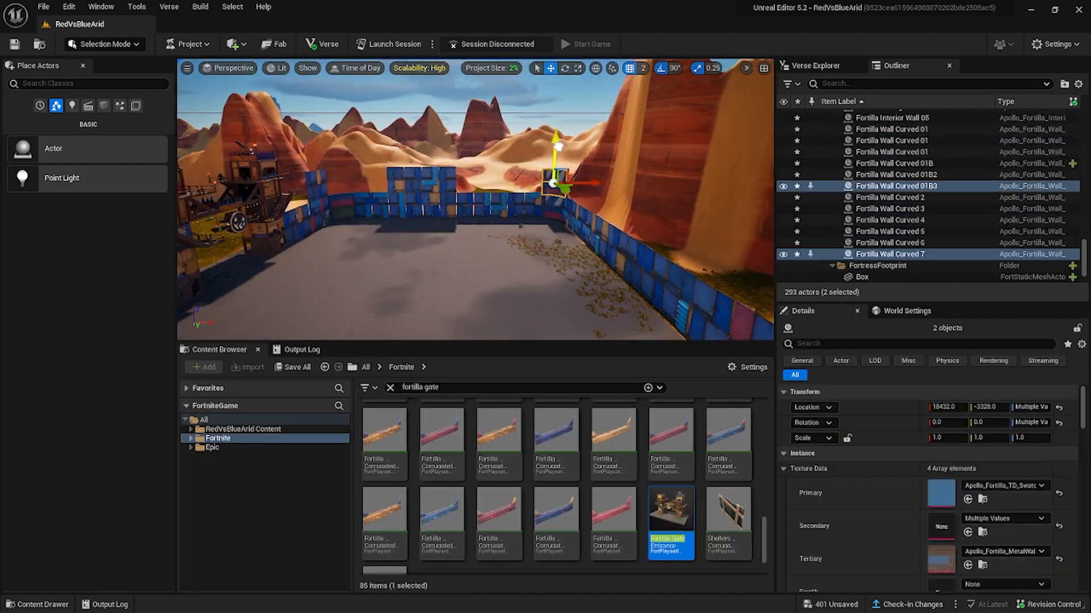
Add a second stacked pair of curved corner walls at the opposite back corner and rotate it to -180 degrees.
left_click(486, 263)
key("w")
left_click_drag(487, 256, 487, 238, "alt")
key("e")
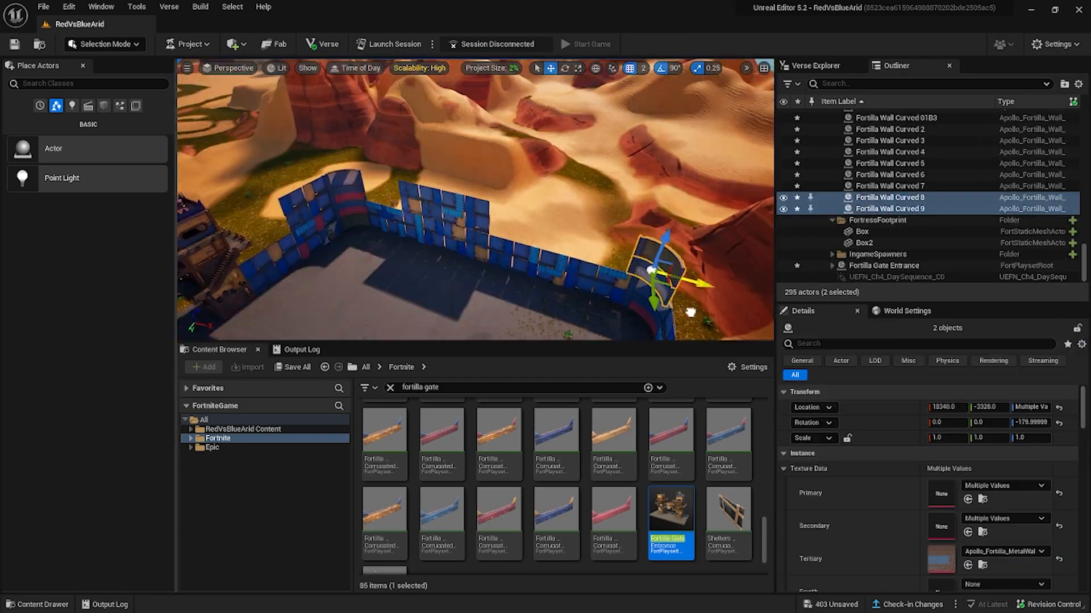
Extend the fortress's upper tier with corrugated wall panels leading into the raised corner, ending at X 17920, Y -3840.
right_click_drag(690, 313, 538, 210)
left_click(538, 210)
left_click(497, 227, "ctrl")
left_click_drag(491, 232, 452, 208, "alt")
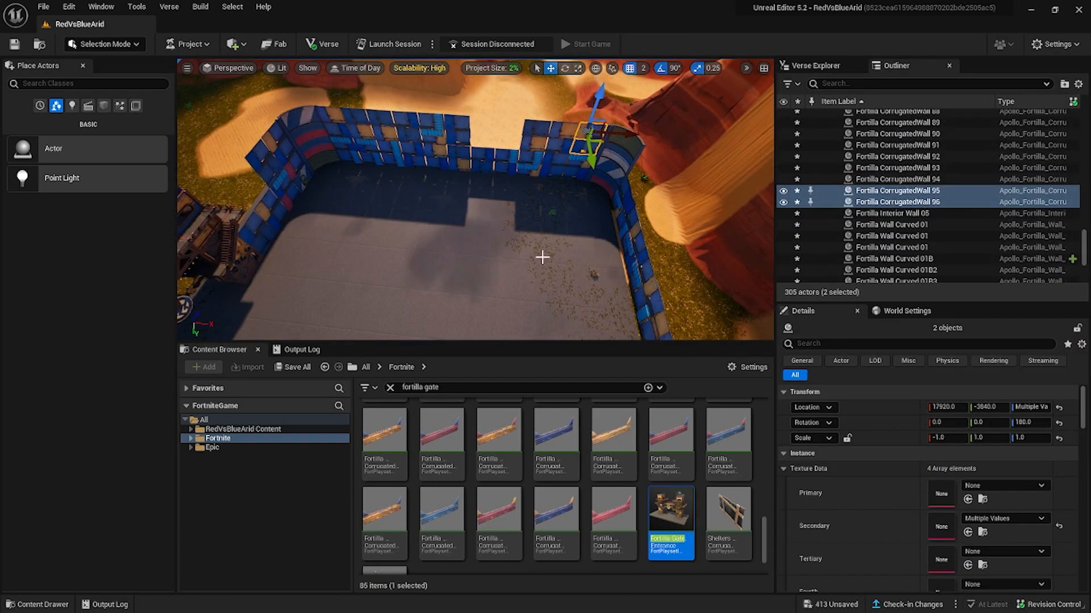
Create a MainBase subfolder inside the Fortress folder and move all the fortress wall pieces into it.
scroll(909, 213, "up", 20)
left_click(875, 195)
type("MainBase")
key("Return")
left_click(859, 217)
left_click(892, 227, "shift")
left_click_drag(1083, 248, 1084, 151)
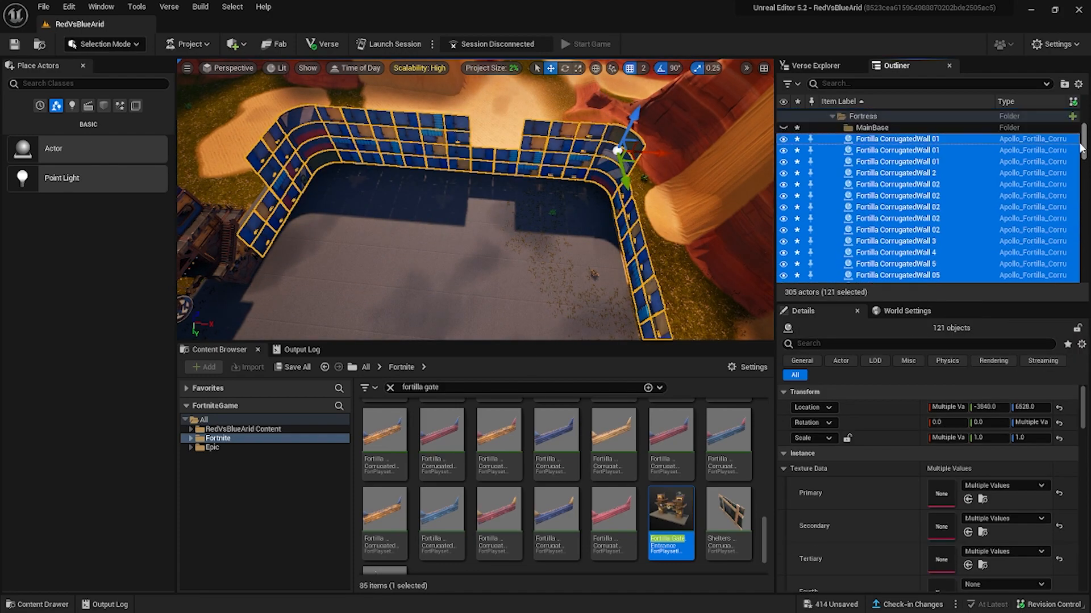
left_click_drag(892, 149, 871, 126)
Rename the Fortress folder as FortressBlue.
left_click_drag(858, 272, 862, 203)
left_click(869, 203)
key("F2")
left_click(888, 203)
type("Blu")
Duplicate four corrugated wall panels and place them on the upper tier beside the raised curved corner at X 18688.
left_click(402, 188)
left_click(402, 205, "ctrl")
left_click(420, 209, "ctrl")
left_click(420, 191, "ctrl")
left_click_drag(423, 157, 424, 118, "alt")
left_click_drag(440, 169, 415, 166)
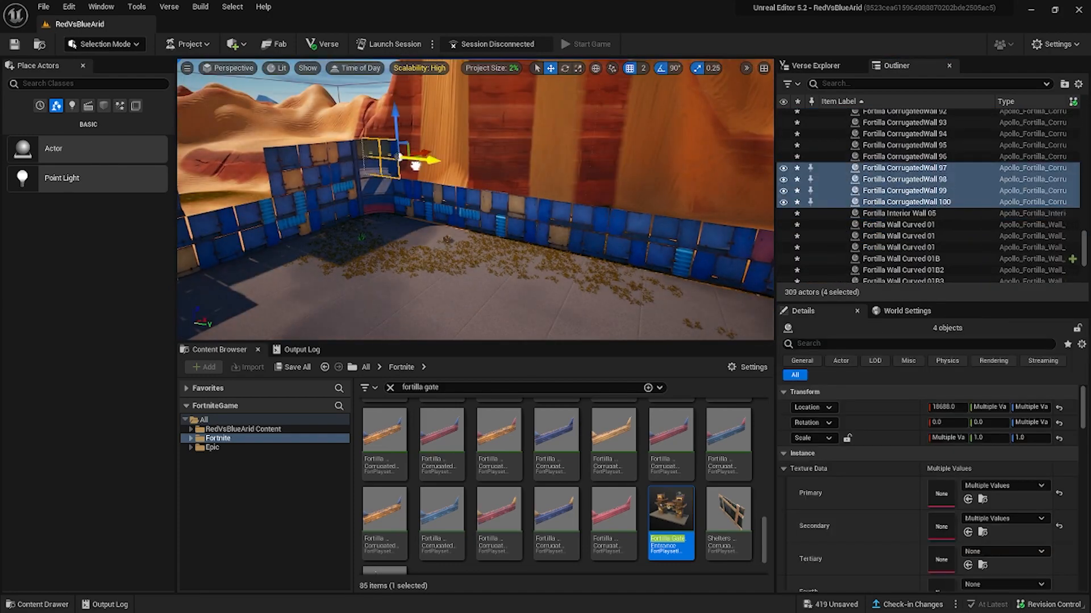
Select the stacked corrugated panels along the side wall at Y -3840 and copy them toward the facing side.
left_click(340, 175, "ctrl")
left_click(414, 199, "ctrl")
left_click(704, 199, "ctrl")
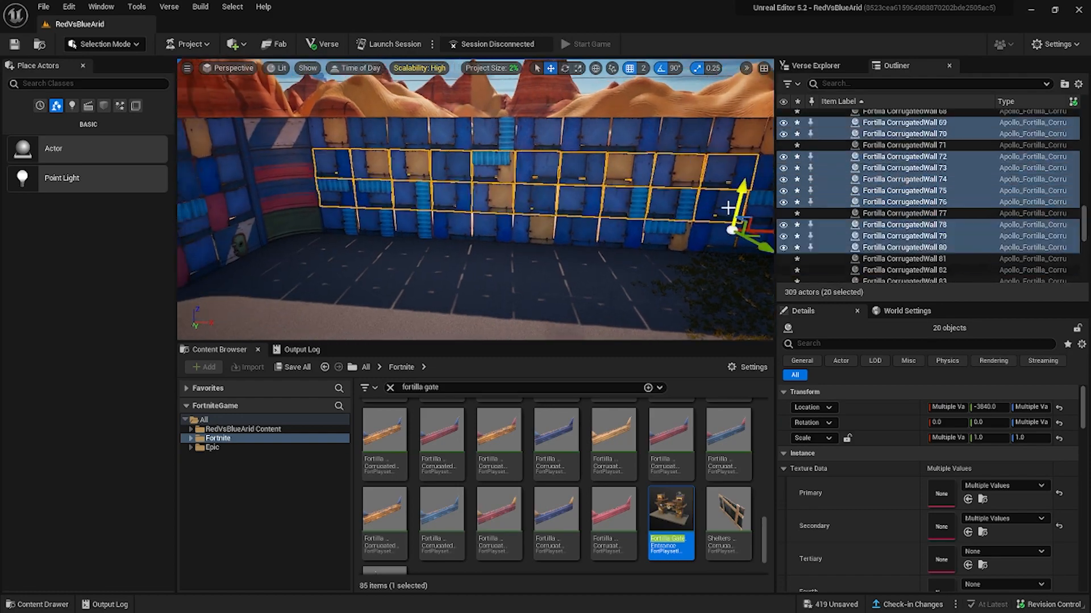
left_click_drag(750, 237, 659, 152, "alt")
Fill the upper tier of the side wall at Y 3328 and position a corrugated panel beside the gate at X 12032, Y -512, Z 7296.
left_click(494, 213)
left_click(523, 219, "ctrl")
left_click_drag(475, 171, 475, 143, "alt")
left_click_drag(459, 172, 499, 190)
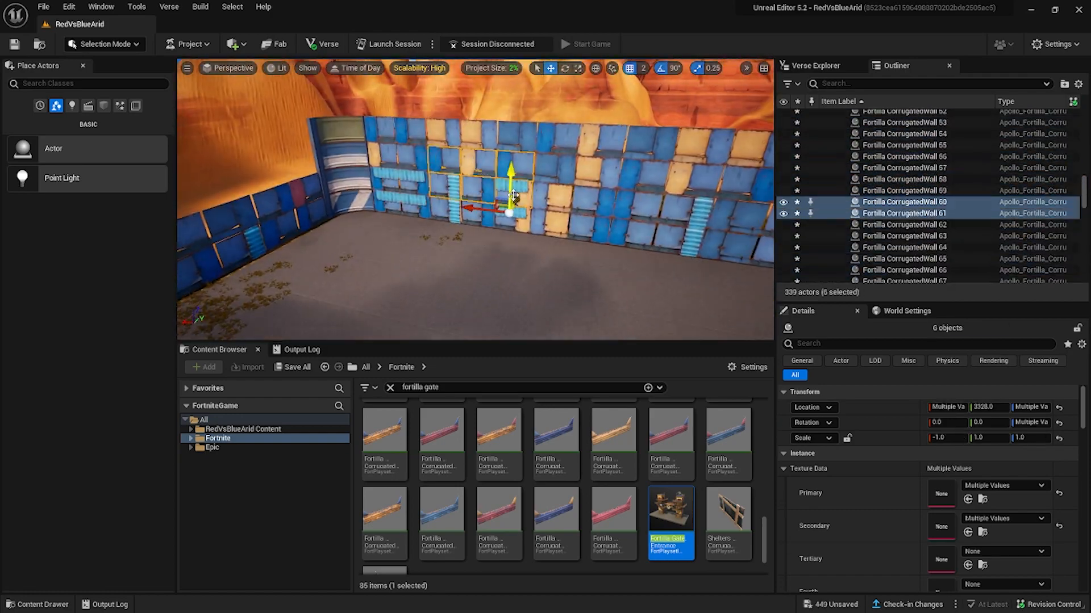
right_click_drag(499, 190, 398, 198)
left_click(255, 250)
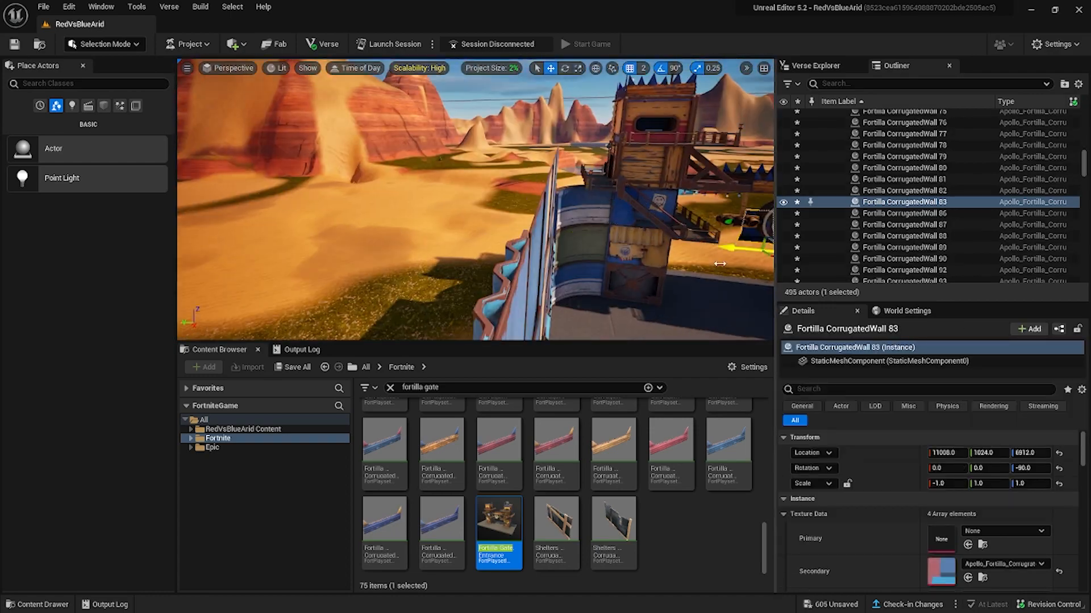
right_click_drag(506, 211, 432, 205)
Search the assets for fortilla floor and place four FloorQuarter01 pieces as walkway corners inside the walls, rotating the last to 270 degrees.
scroll(662, 516, "up", 5)
double_click(431, 387)
type("floor")
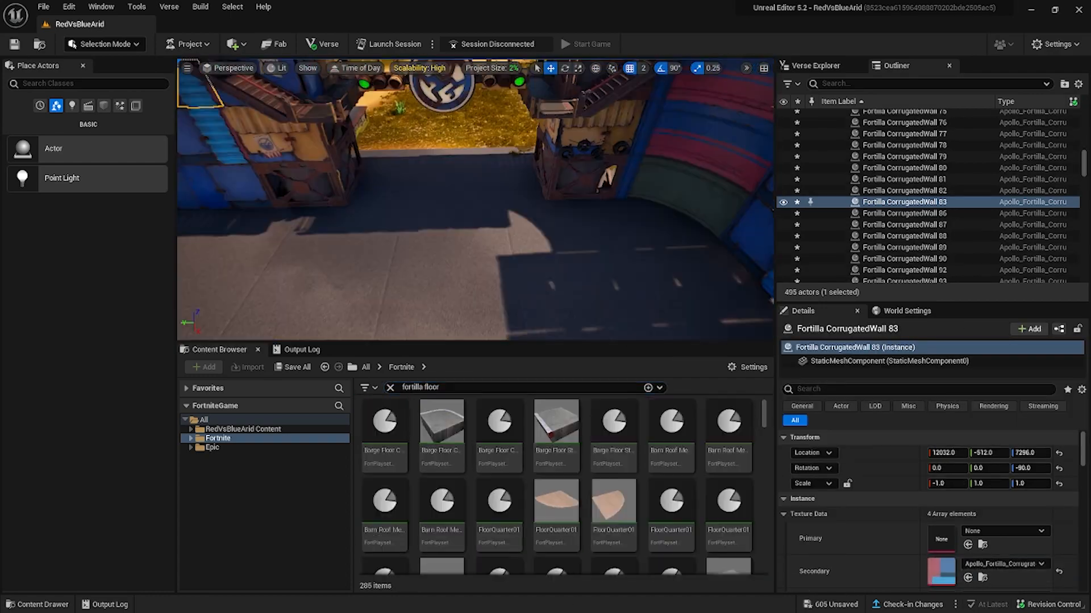
left_click_drag(763, 415, 477, 238)
key("Delete")
scroll(544, 465, "down", 20)
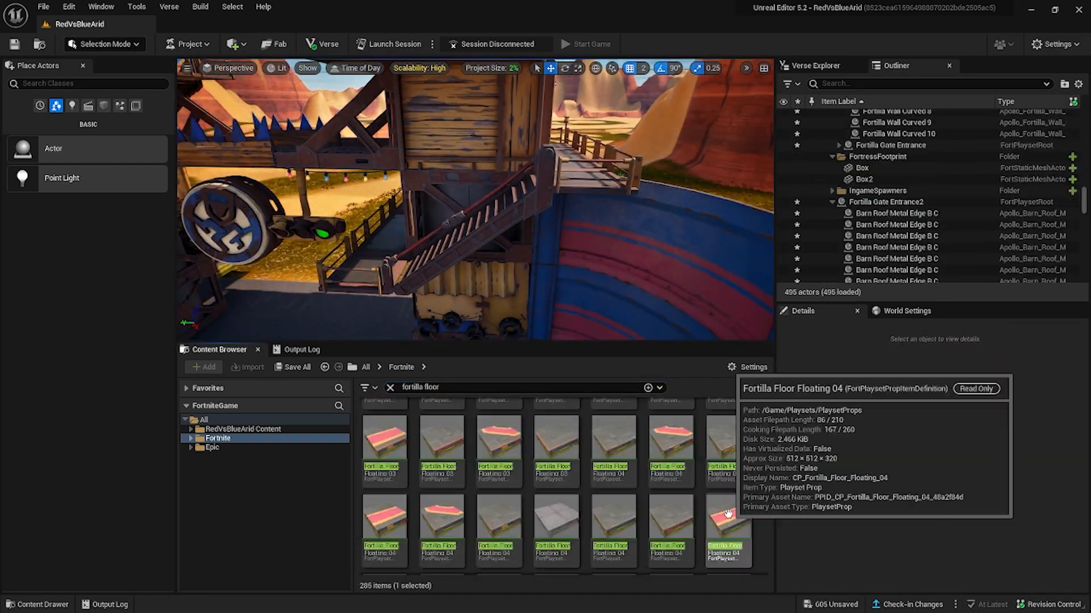
scroll(733, 525, "up", 20)
right_click_drag(489, 193, 546, 227)
left_click_drag(614, 500, 511, 170)
key("e")
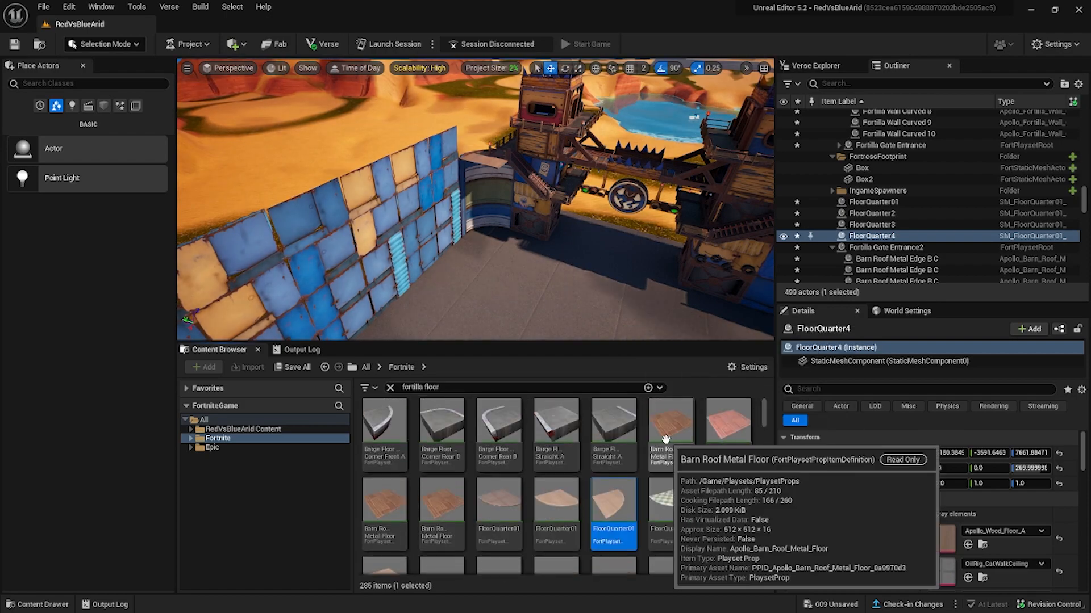
Open the Fortilla props folder and browse its full contents without a search filter.
scroll(664, 442, "down", 10)
double_click(429, 388)
type("corrugated")
left_click(191, 439)
left_click(197, 529)
scroll(227, 530, "down", 5)
left_click(229, 530)
left_click(390, 388)
scroll(704, 530, "down", 20)
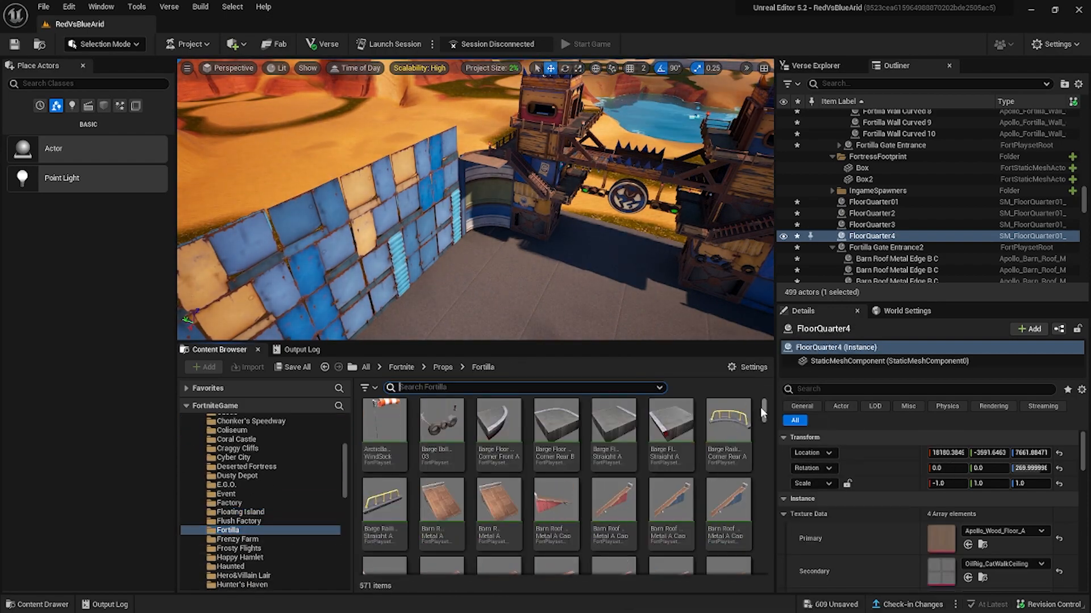
Filter the Fortilla props by floor and place a Fortilla Floor Metal 03B against the side wall at X 12800, Y 3328, Z 7680.
scroll(704, 529, "down", 20)
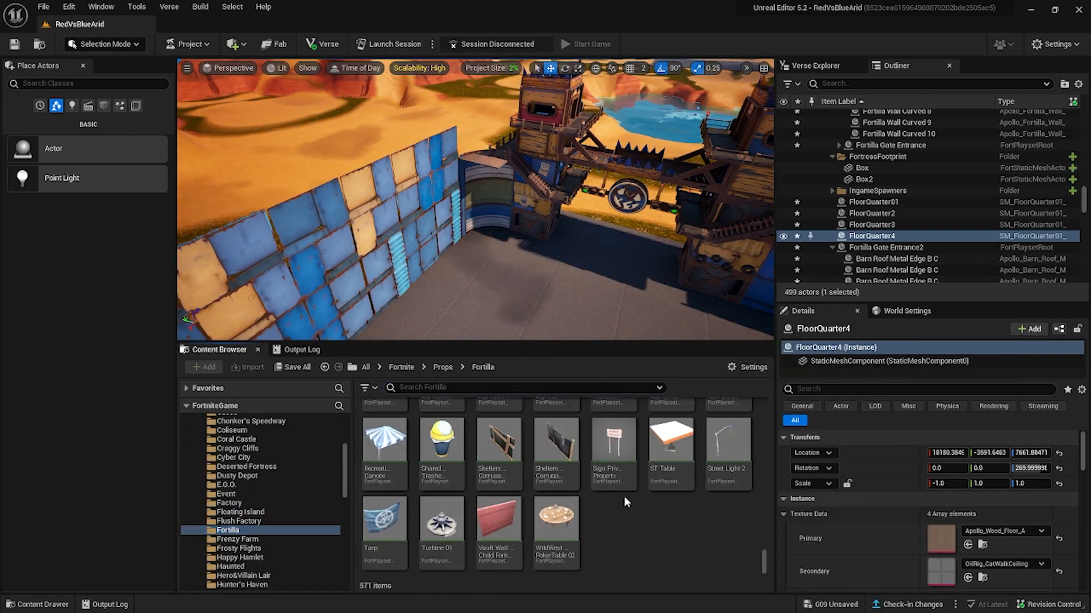
left_click(430, 388)
type("floor")
scroll(611, 499, "down", 10)
right_click_drag(475, 199, 443, 205)
Copy a row of eleven metal floor pieces, rotate it to -90 degrees and line it up along the adjoining wall at Z 7680.
scroll(668, 524, "down", 10)
left_click_drag(667, 524, 558, 149)
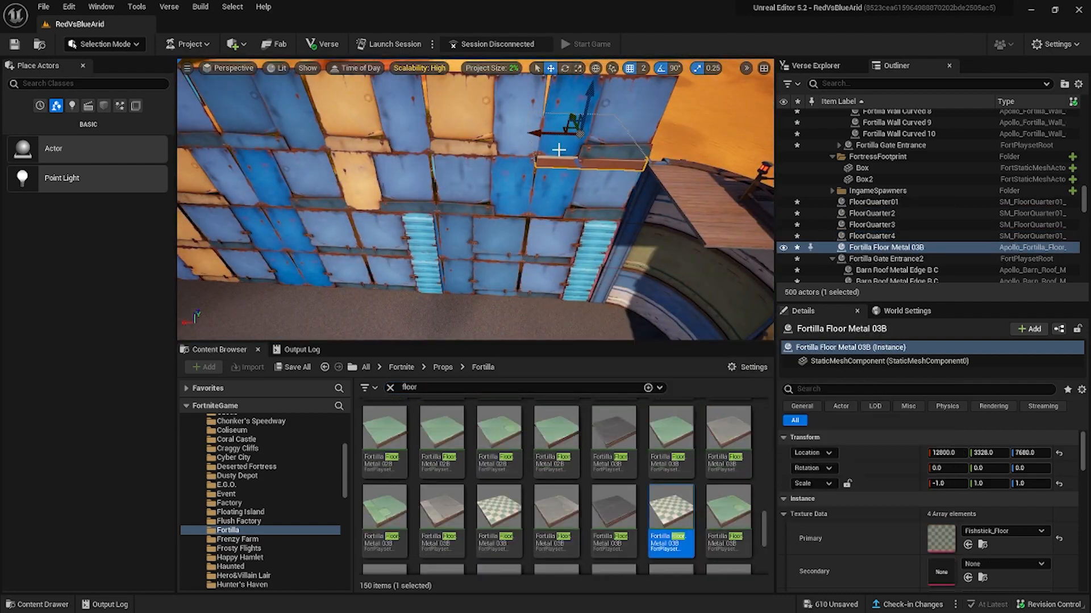
Duplicate the checkered metal floor piece along the side wall to form a raised walkway.
left_click_drag(561, 225, 500, 228, "alt")
right_click_drag(513, 276, 475, 250)
left_click_drag(438, 235, 375, 236, "alt")
mouse_move(475, 250)
right_mouse_down()
mouse_move(467, 239)
mouse_move(489, 227)
mouse_move(475, 250)
right_mouse_up()
scroll(886, 243, "up", 20)
left_click(828, 244)
scroll(828, 245, "down", 20)
left_click(889, 122)
left_click(890, 214, "shift")
left_click_drag(425, 108, 418, 258, "alt")
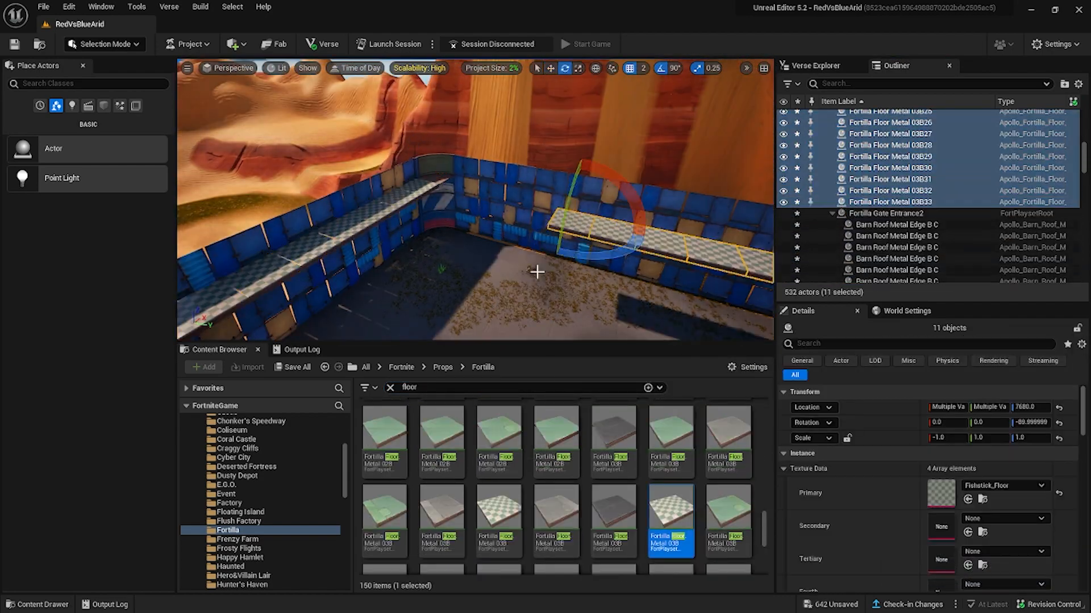
left_click(447, 244)
key("w")
right_click_drag(536, 271, 432, 273)
Place four Tank Spawners in a spaced row facing the gates at X 13878, with the second one at Y 600.
left_click(408, 242)
left_click_drag(335, 248, 405, 253, "alt")
left_click(372, 247, "shift")
left_click_drag(374, 256, 635, 277, "alt")
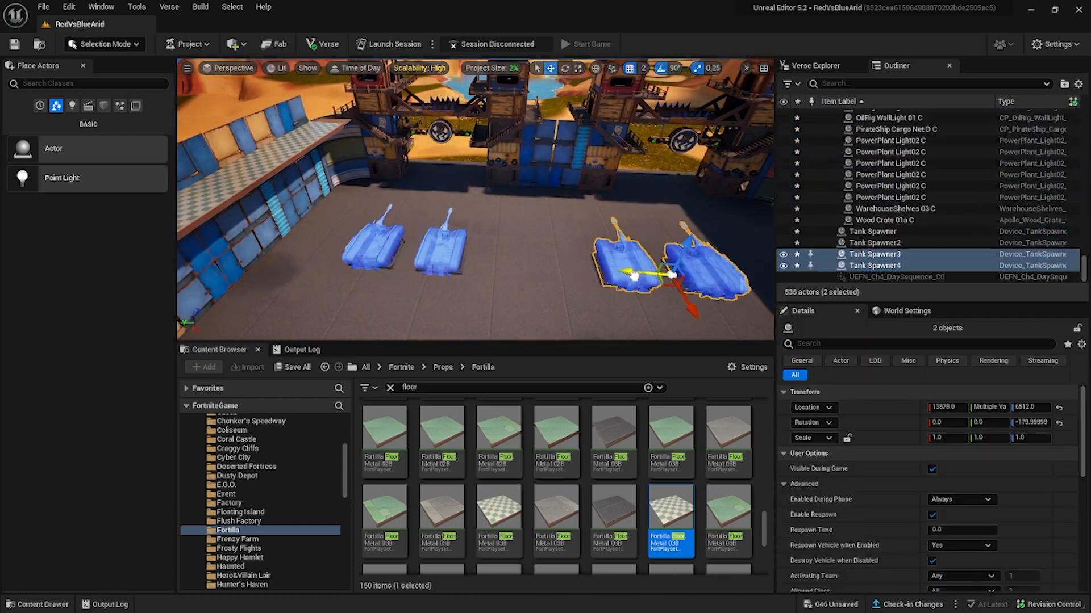
right_click_drag(476, 271, 476, 227)
left_click(473, 213)
left_click_drag(429, 221, 414, 223)
Search the Devices folder for spawner and place a Quadcrasher Spawner at each end of the tank row.
scroll(273, 483, "up", 15)
left_click(225, 457)
left_click(451, 388)
type("spawner")
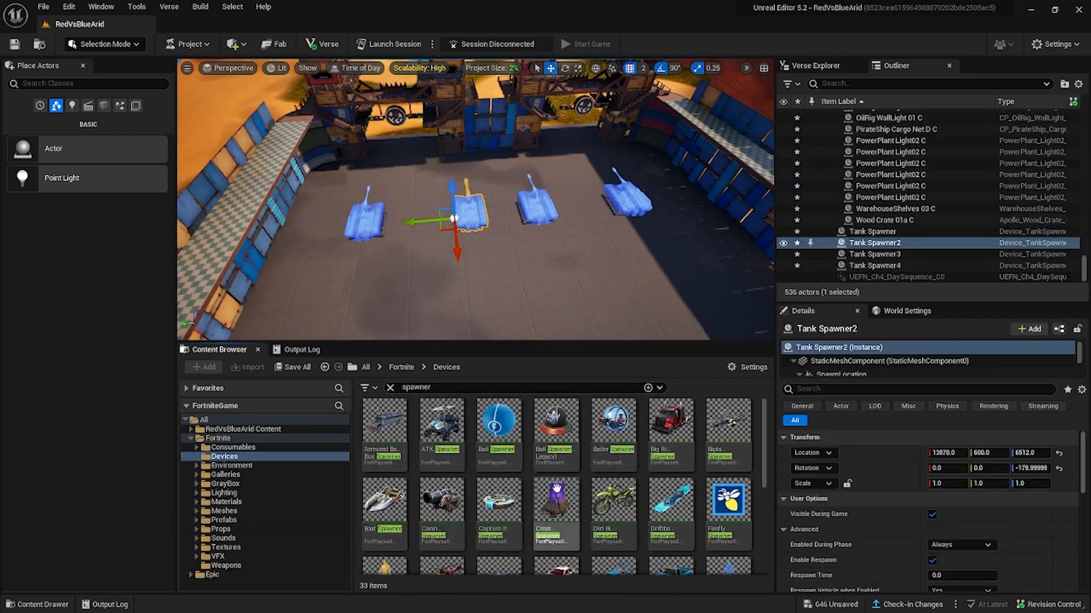
scroll(455, 500, "down", 4)
left_click_drag(398, 537, 305, 227)
left_click_drag(284, 229, 670, 198, "alt")
scroll(621, 524, "down", 5)
scroll(620, 511, "up", 10)
Search the devices for battle and place two Armored Battle Bus Spawners among the tanks, rotated to face the gates.
left_click(451, 388)
type("battle")
left_click_drag(381, 423, 419, 263)
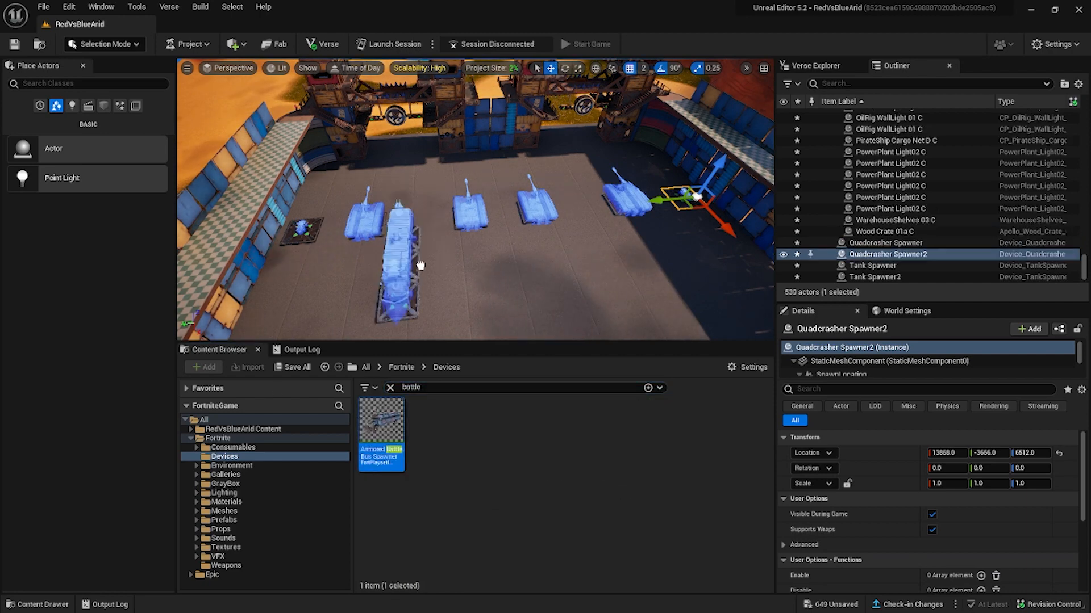
right_click_drag(476, 227, 424, 255)
left_click_drag(466, 236, 424, 255, "alt")
right_click_drag(424, 255, 424, 284)
Create a subfolder named VehicleSpawners inside the FortressBlue folder.
scroll(909, 198, "up", 10)
right_click(867, 191)
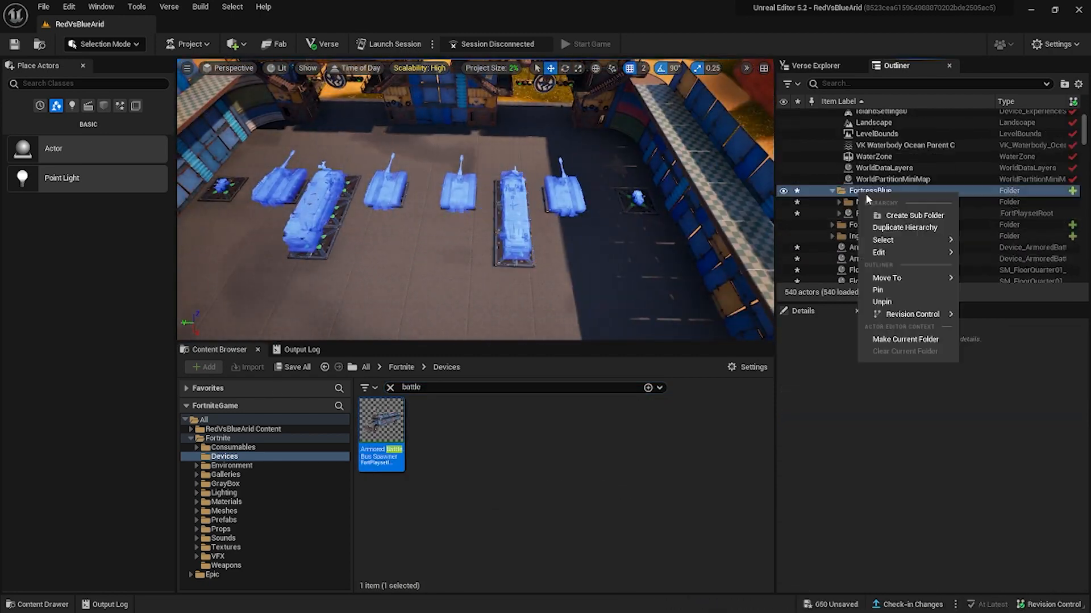
left_click(926, 215)
type("VehicleSpawners")
Move the second Fortilla Gate Entrance into the FortressBlue folder.
left_click(873, 211)
left_click(887, 245)
left_click(873, 229, "shift")
left_click_drag(873, 228, 872, 150)
left_click(839, 191)
Create a Gates subfolder inside FortressBlue and move both Fortilla gate entrances into it.
right_click(867, 180)
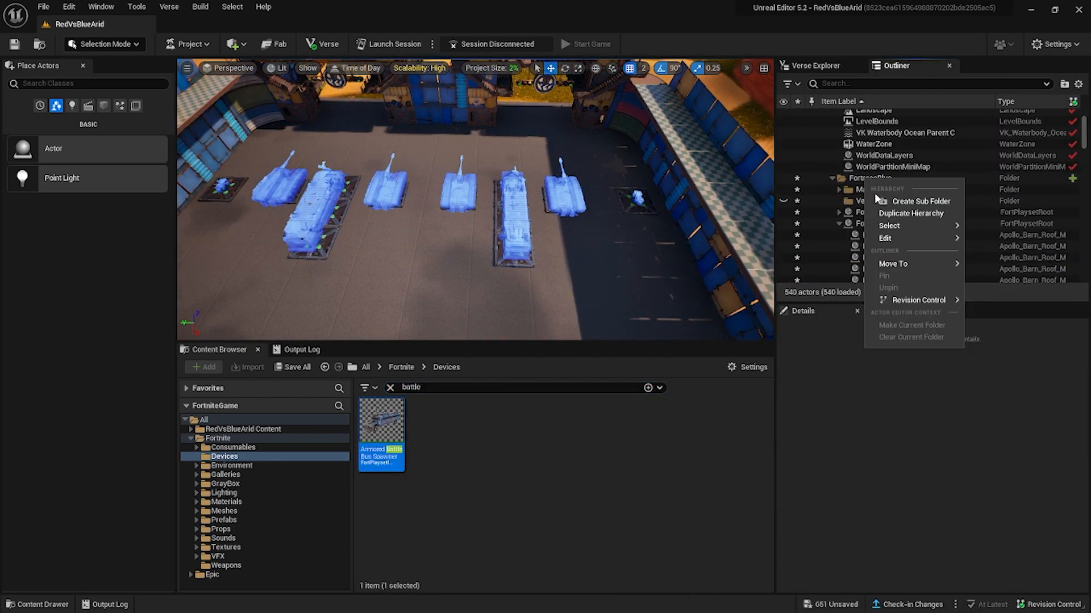
left_click(912, 201)
type("Gates")
left_click(877, 224)
left_click(839, 234)
left_click(865, 233, "shift")
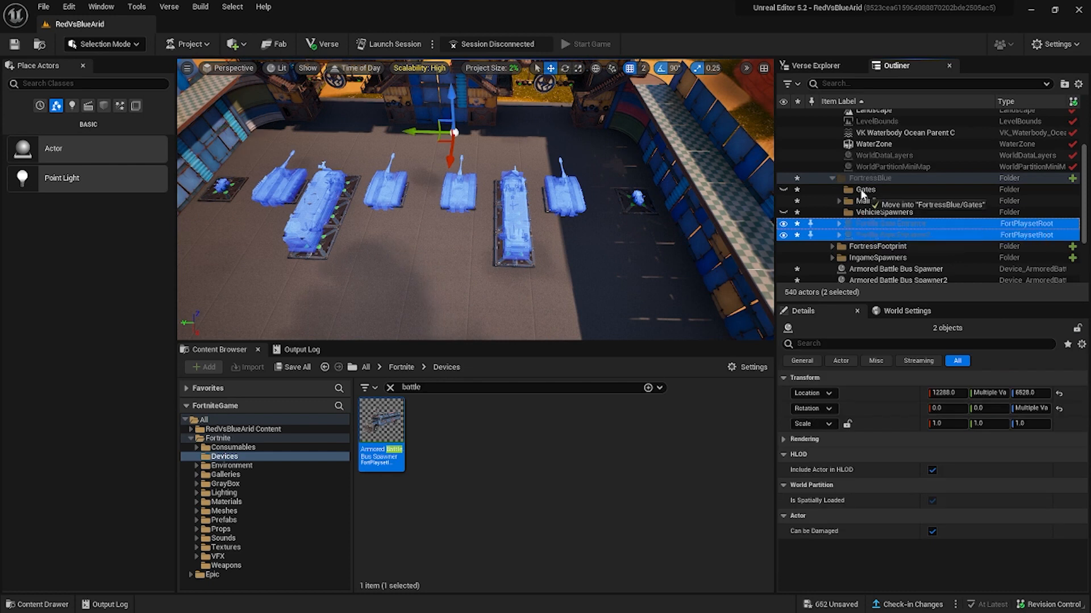
left_click_drag(858, 215, 857, 216)
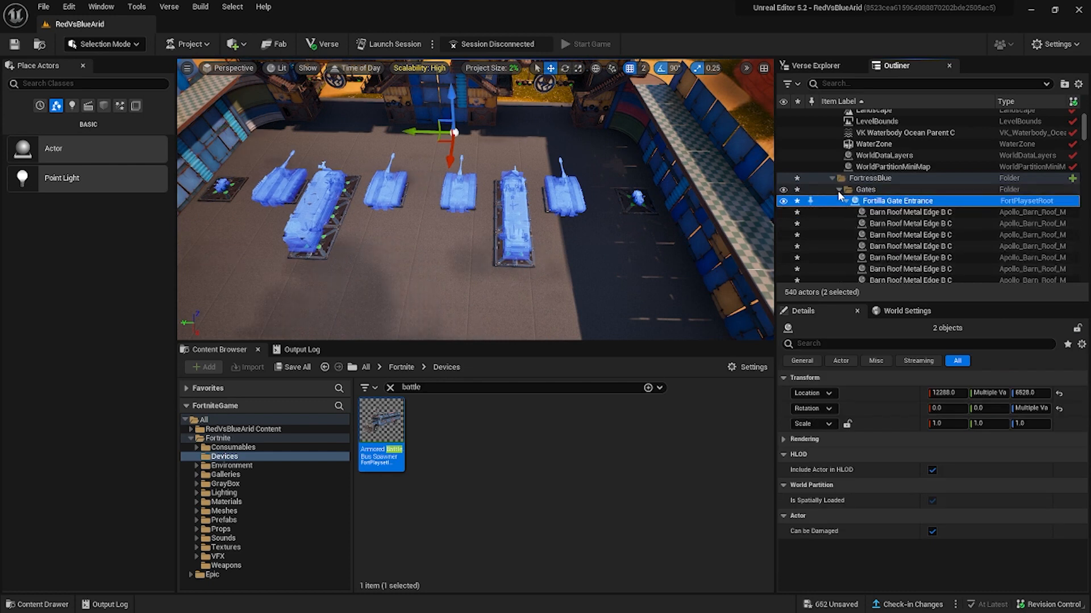
left_click(859, 249)
Clear the device search and place a Dirt Bike Spawner behind each Quadcrasher Spawner, the second at X 14702, Y -3698.
scroll(858, 255, "down", 2)
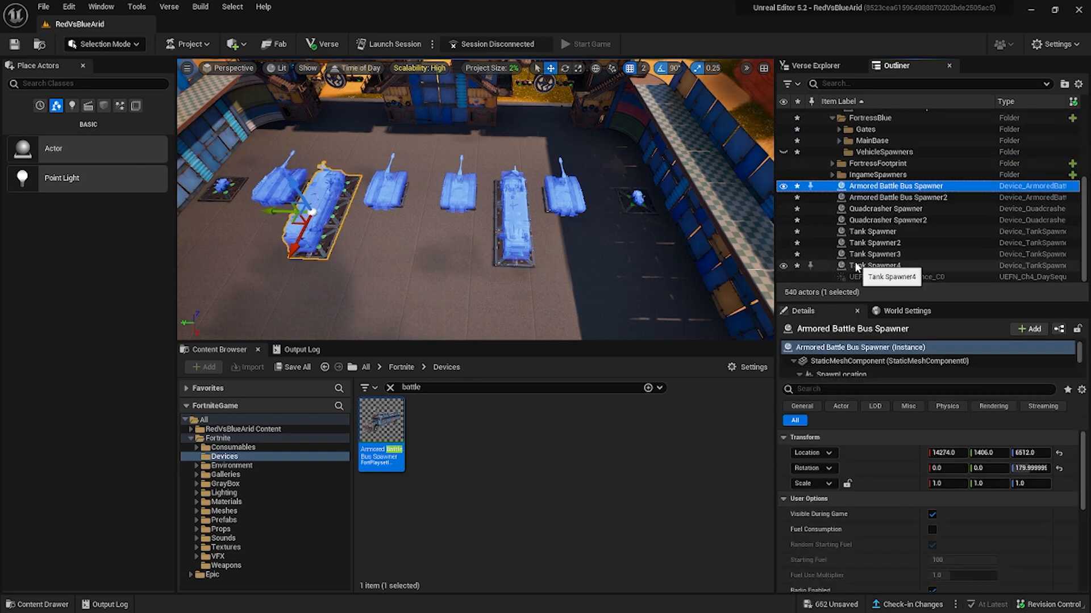
mouse_move(413, 275)
right_mouse_down()
mouse_move(397, 250)
mouse_move(410, 253)
mouse_move(401, 250)
mouse_move(401, 277)
right_mouse_up()
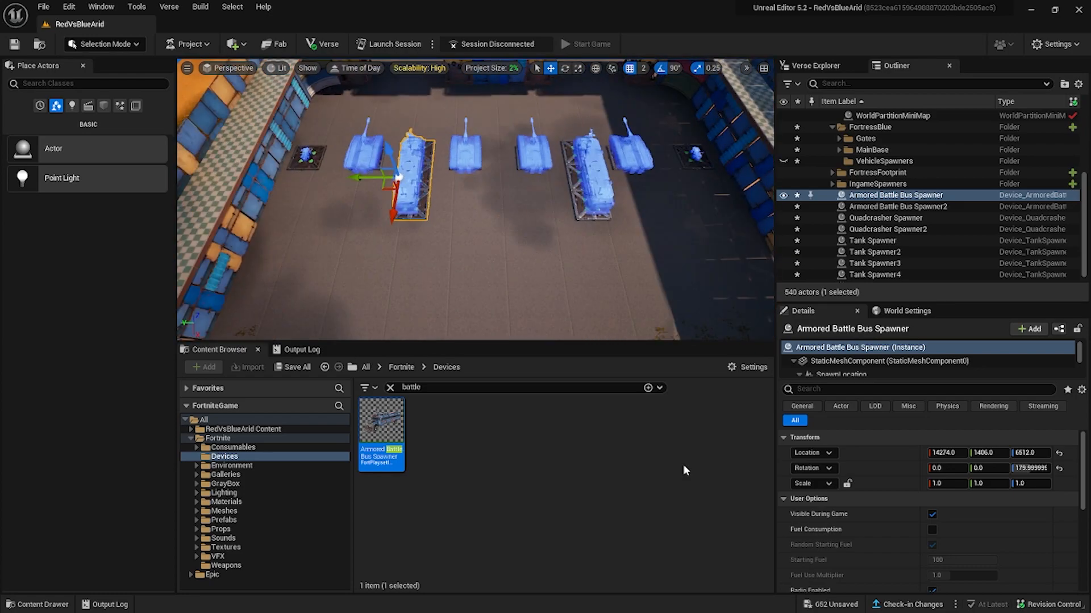
left_click(390, 387)
scroll(697, 510, "down", 8)
left_click_drag(384, 493, 713, 200)
Place four Sportbike Spawners beside the Dirt Bike Spawners, two on each side of the fortress yard.
scroll(715, 493, "down", 6)
scroll(715, 493, "down", 8)
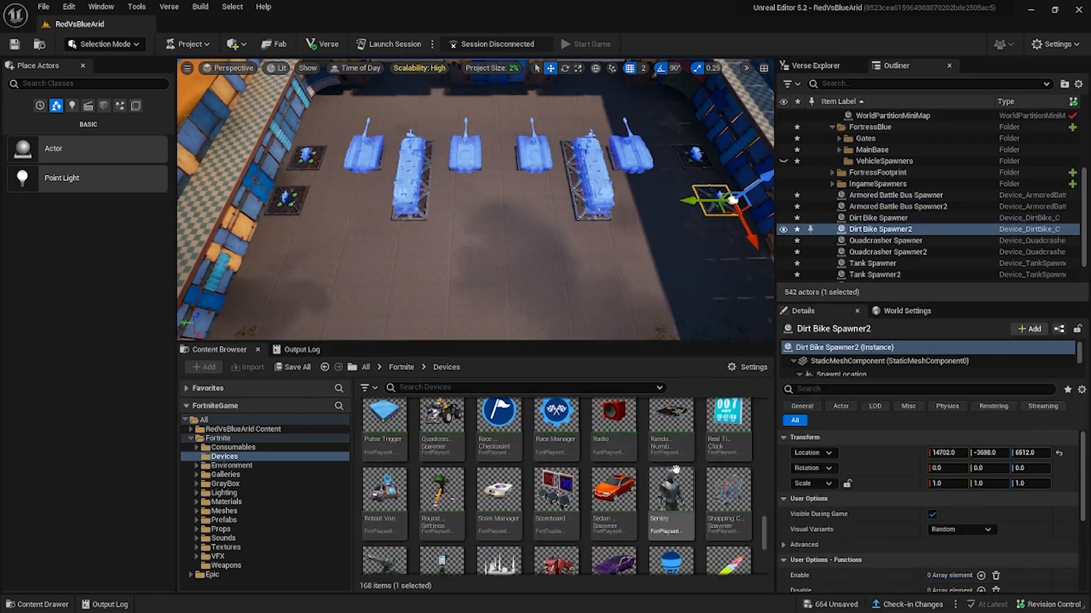
left_click_drag(555, 508, 327, 200)
left_click_drag(556, 509, 674, 200)
left_click_drag(556, 509, 368, 200)
left_click_drag(556, 508, 633, 201)
Place two Taxi Spawners out on the desert terrain beyond the fortress.
scroll(678, 524, "down", 2)
right_click_drag(714, 242, 713, 243)
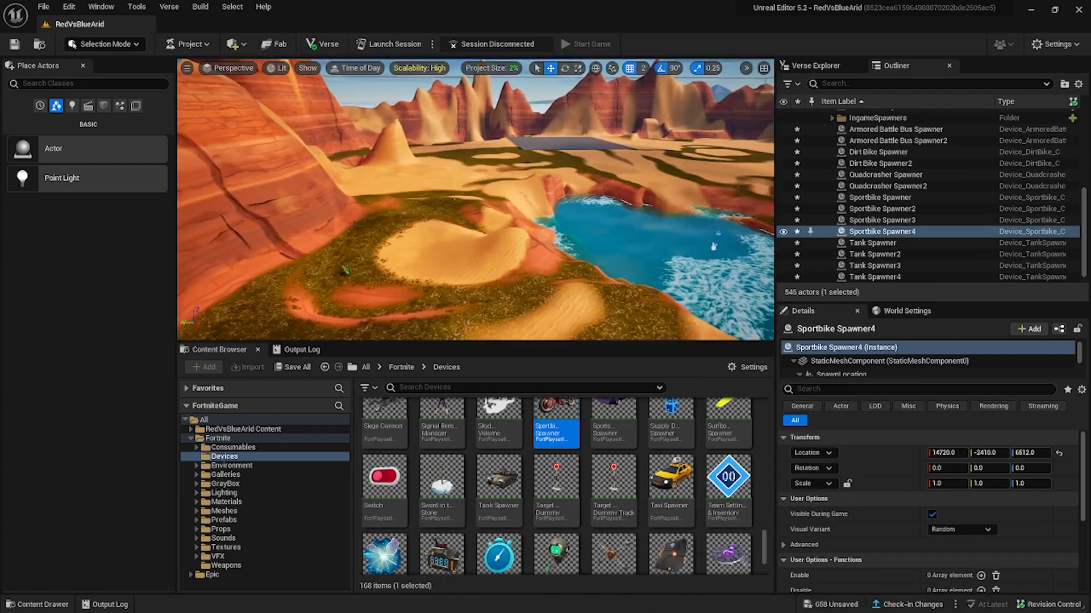
left_click_drag(671, 493, 713, 243)
right_click_drag(714, 244, 710, 241)
left_click_drag(671, 493, 433, 165)
right_click_drag(433, 165, 443, 165)
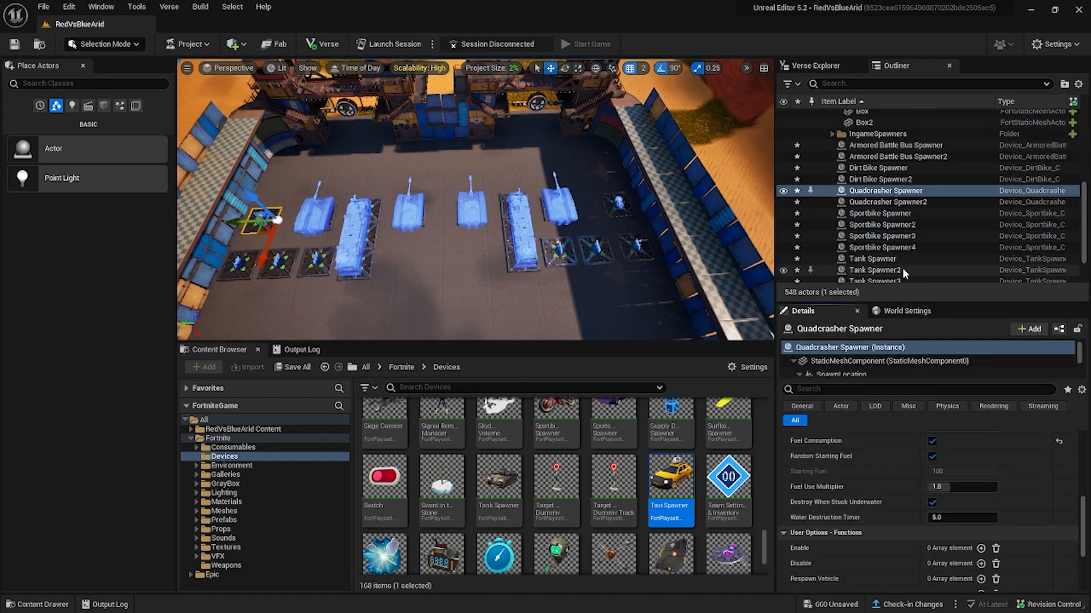
Replace the Fortilla Gas Station with the Gas Station prefab on the desert terrain and position a Taxi Spawner beside it.
left_click(902, 267, "shift")
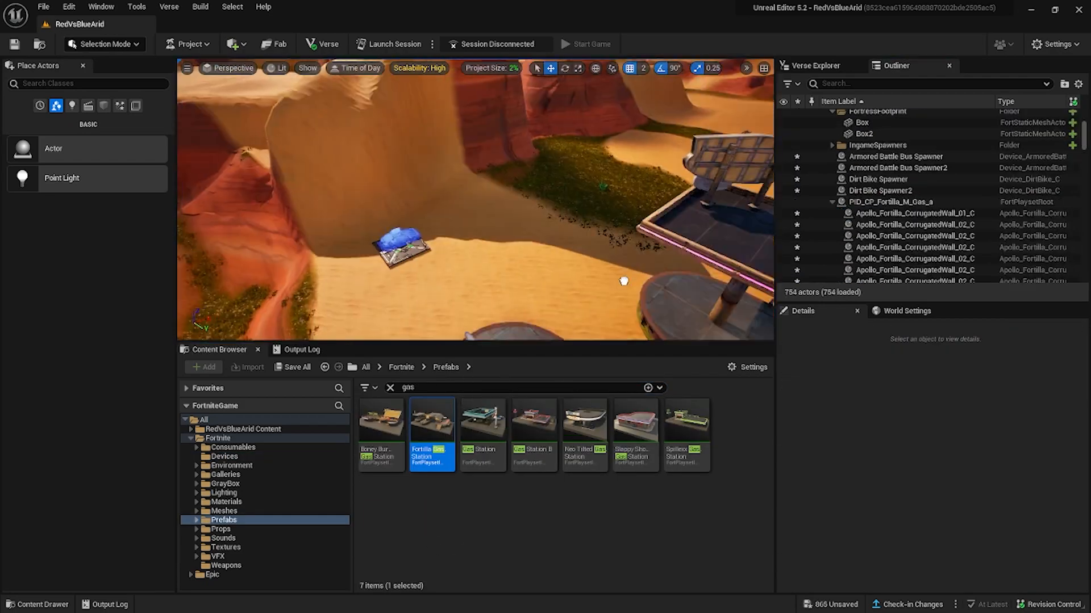
right_click(483, 210)
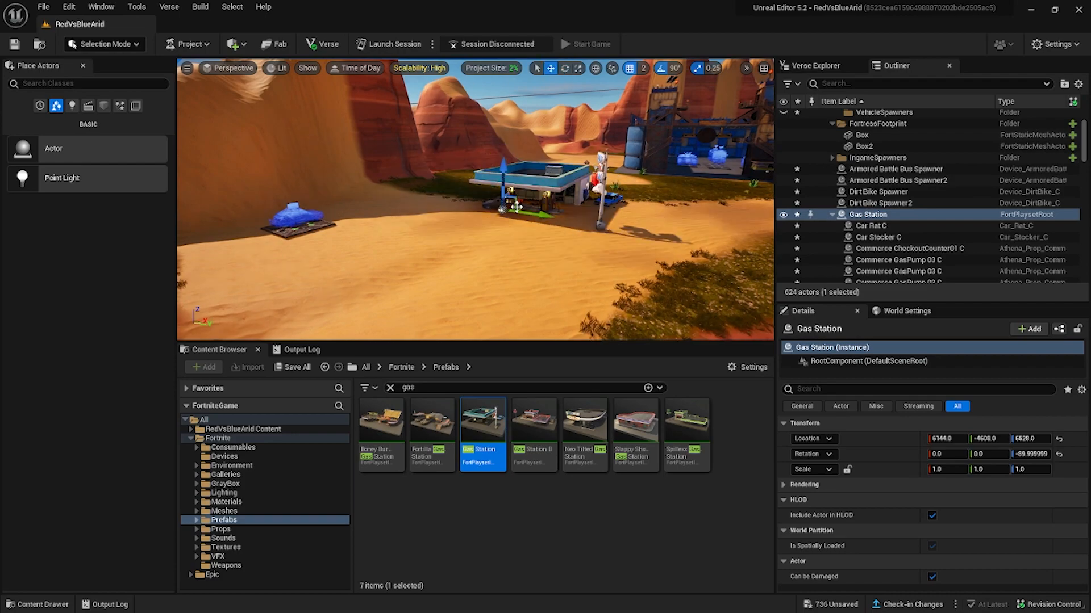
left_click(534, 202)
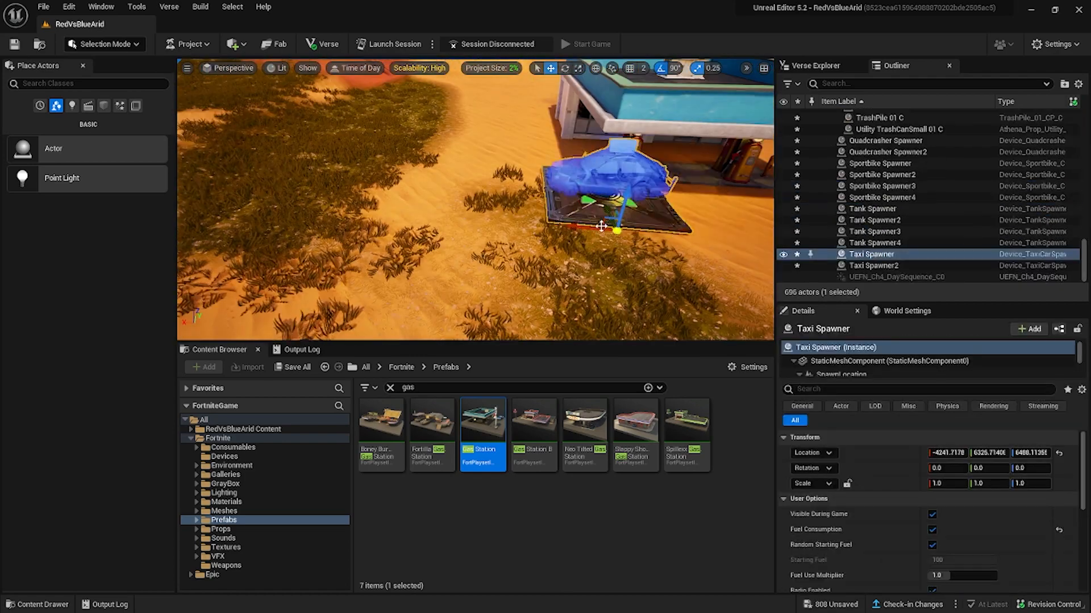
Create a GasStations folder and gather the two gas stations and both Taxi Spawners in it.
type("GasS")
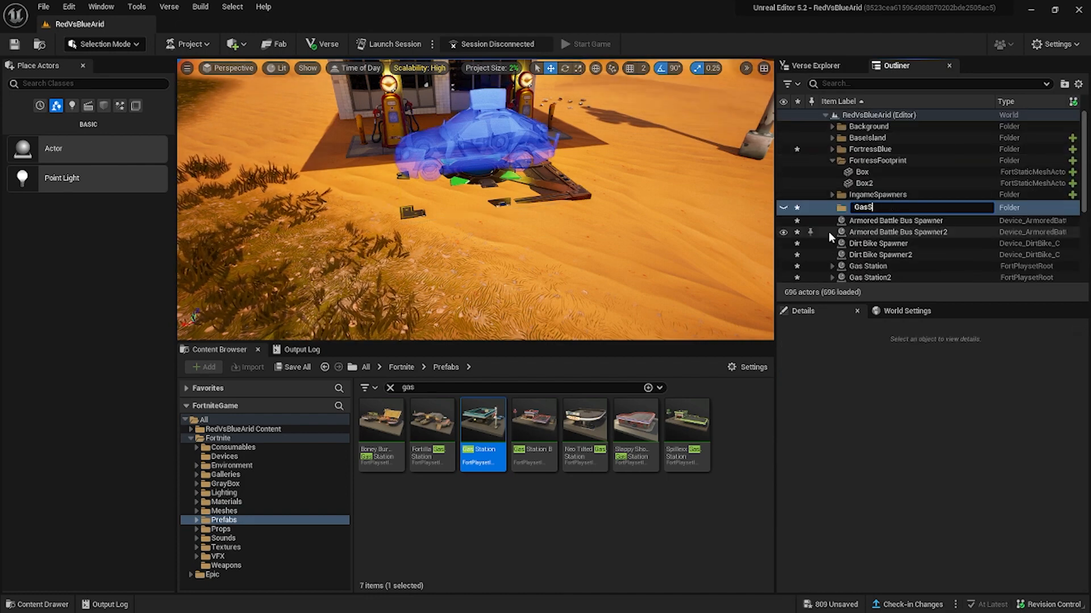
type("tations")
key("Return")
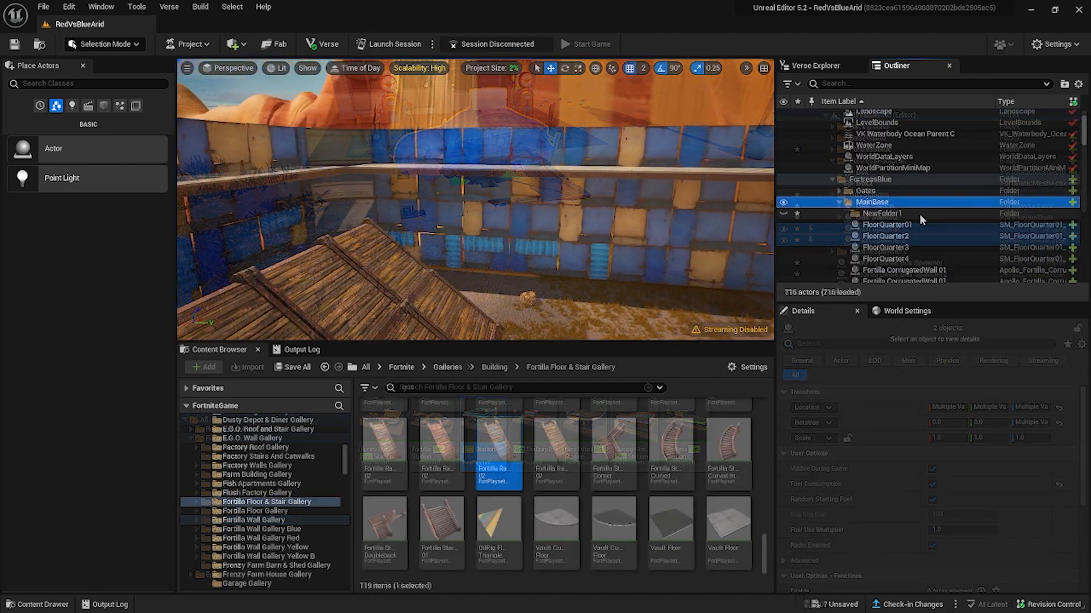
Add a subfolder inside MainBase and rename it as ExteriorWall.
key("Return")
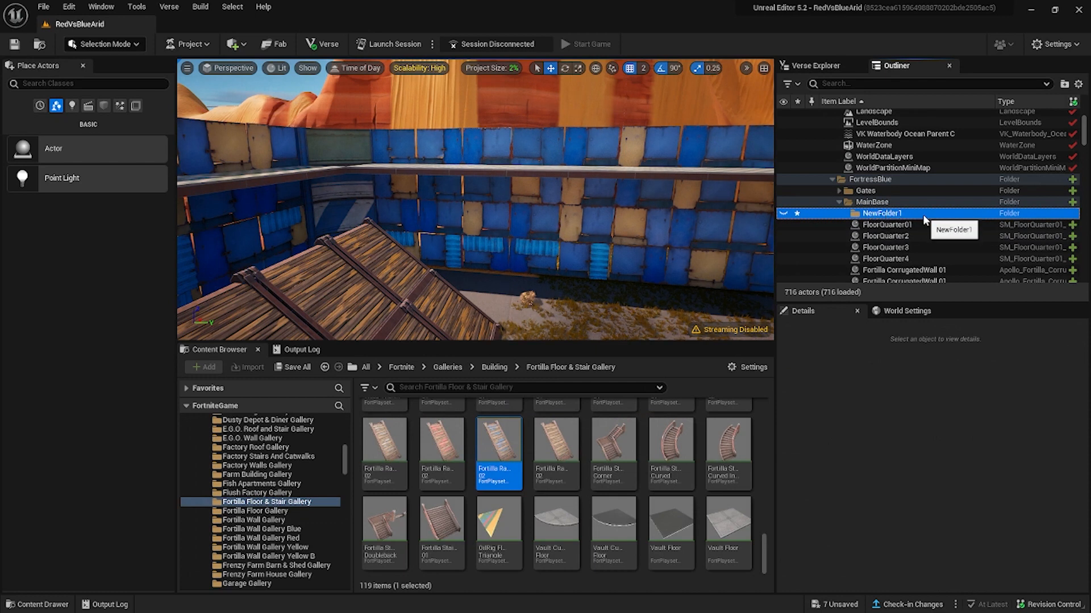
mouse_move(946, 270)
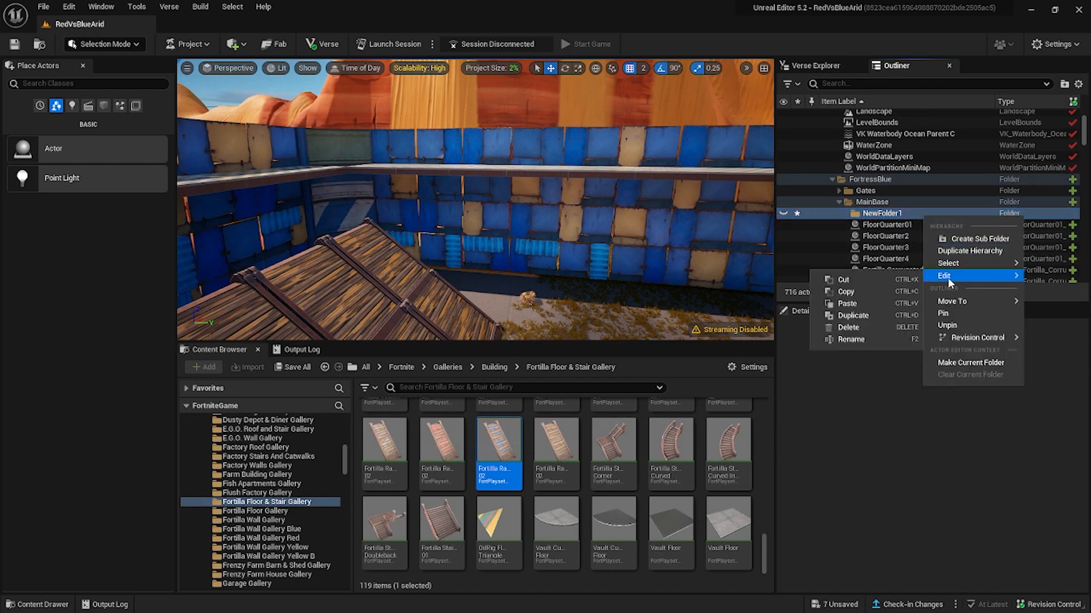
left_click(847, 341)
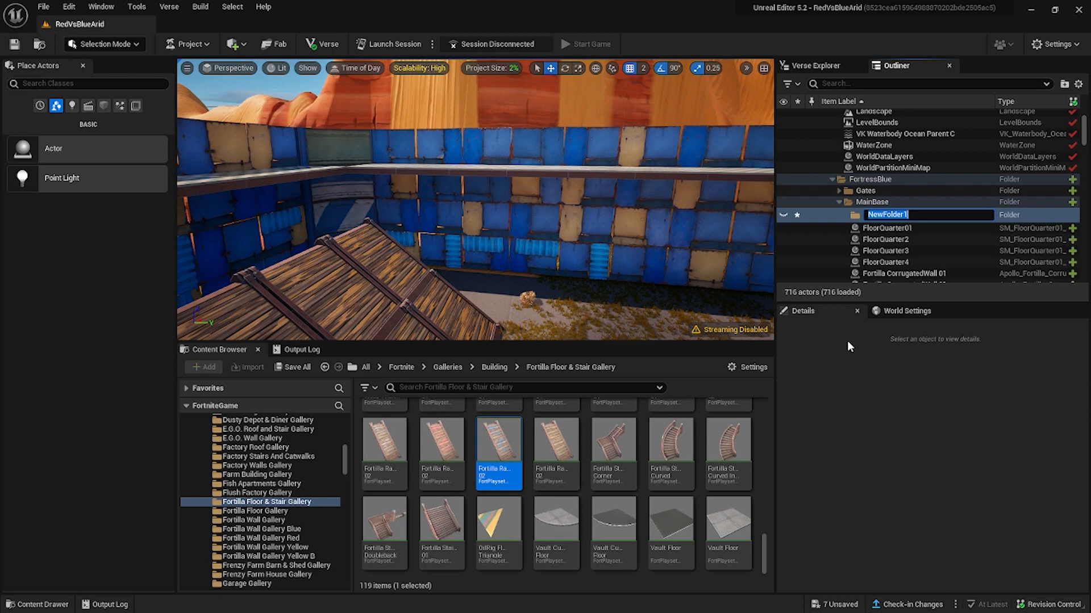
type("ExteriorWall")
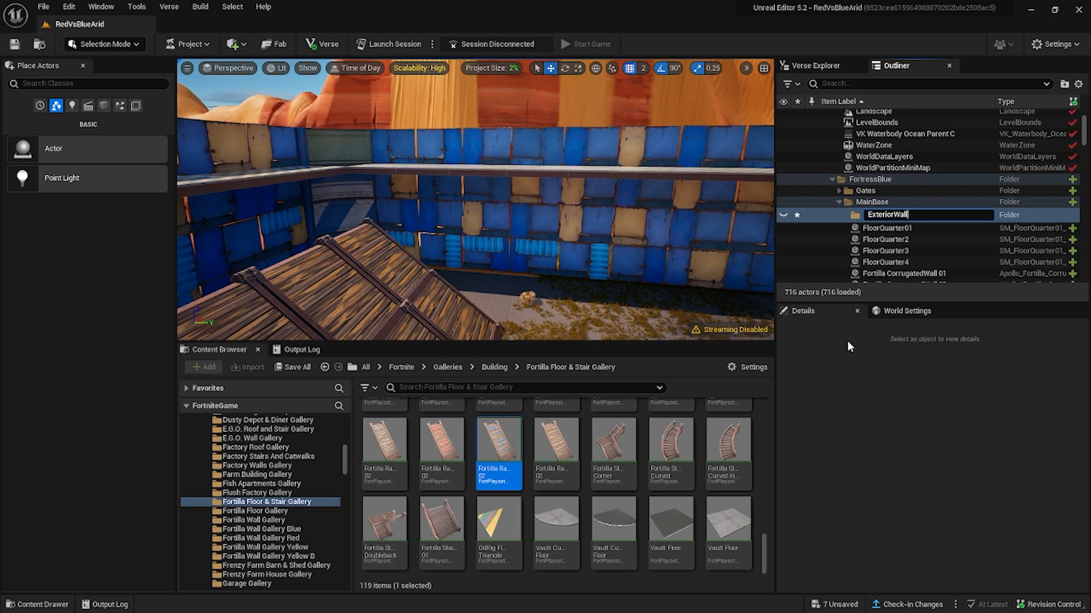
key("Return")
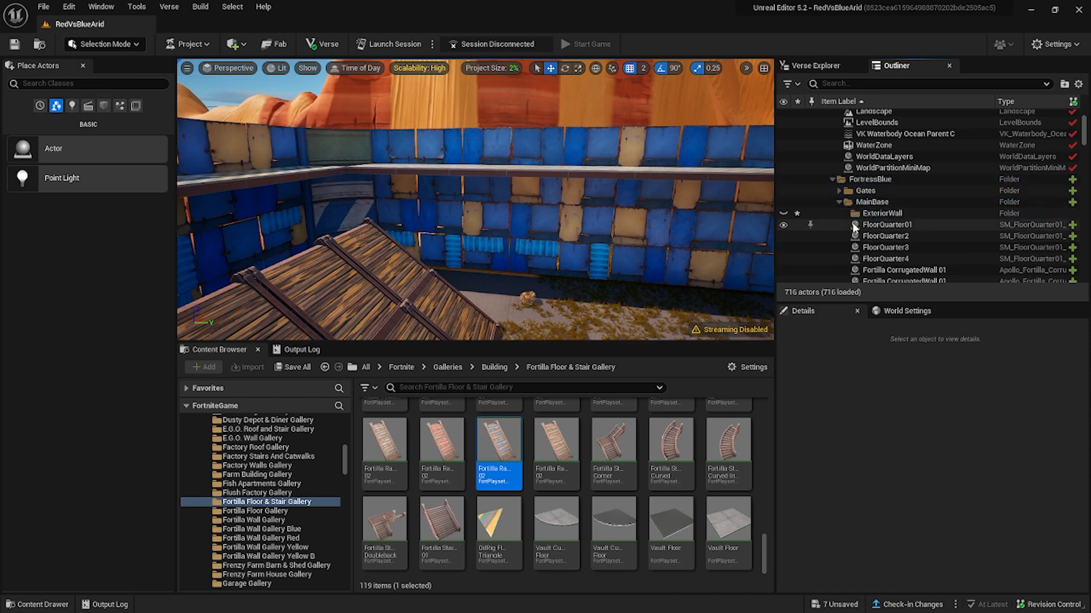
Select the FloorQuarter pieces in turn and examine where each one sits in the blue fortress.
left_click(879, 228)
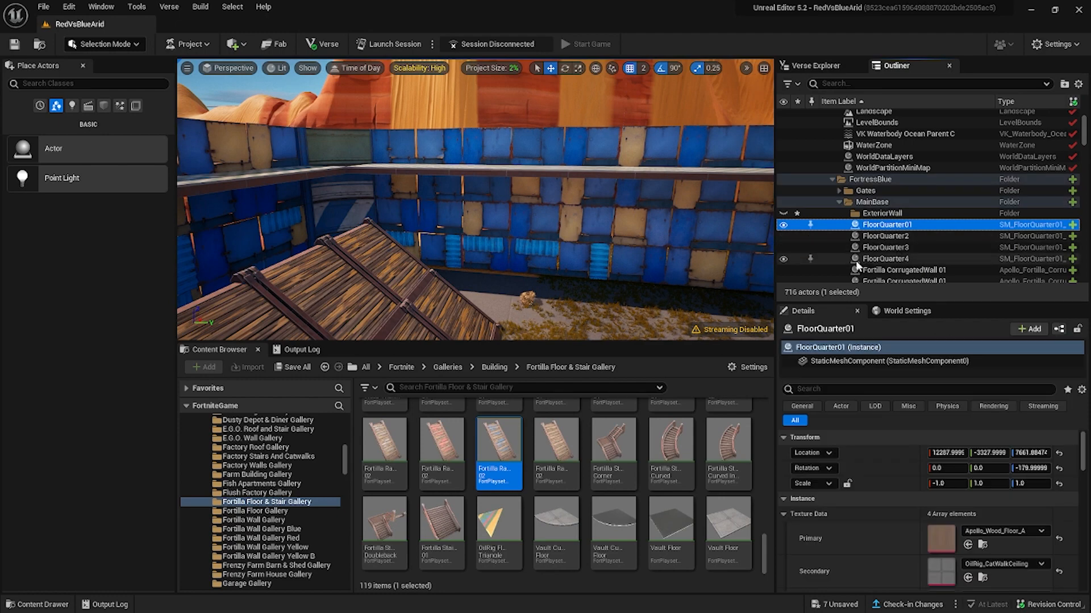
right_click(859, 260)
left_click(872, 226)
key("f")
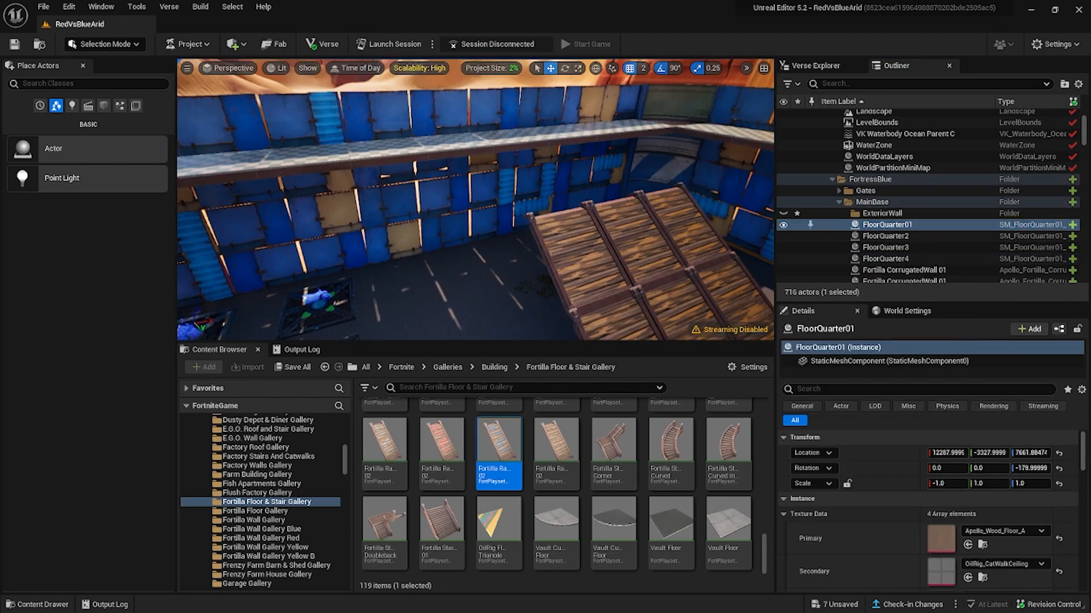
mouse_move(673, 284)
right_mouse_down()
mouse_move(707, 279)
mouse_move(672, 284)
right_mouse_up()
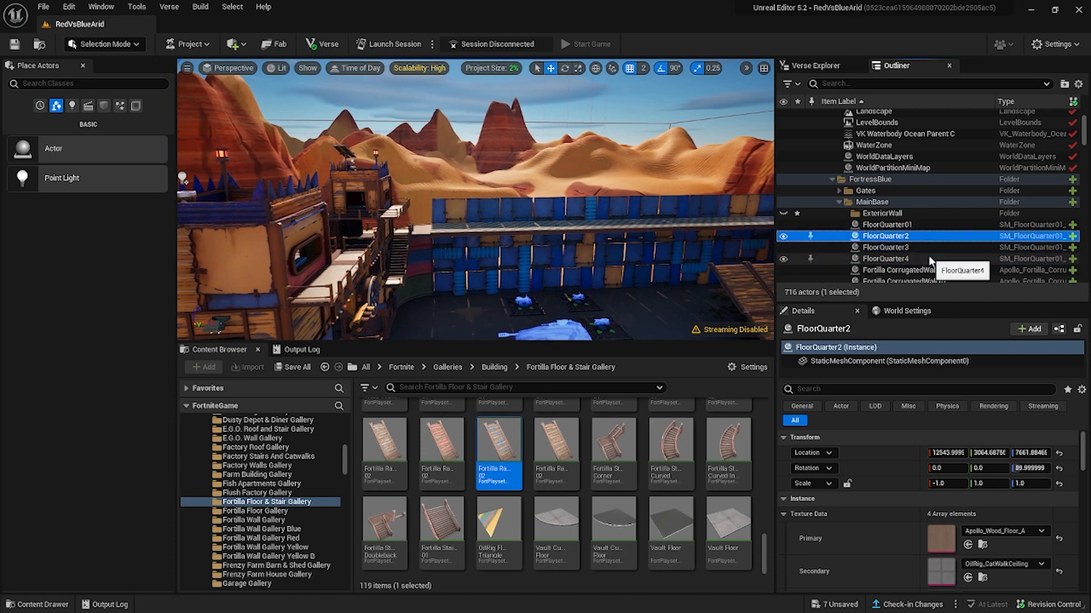
Select all the Fortilla CorrugatedWall pieces in MainBase and move them into the ExteriorWall folder.
key("ctrl+z")
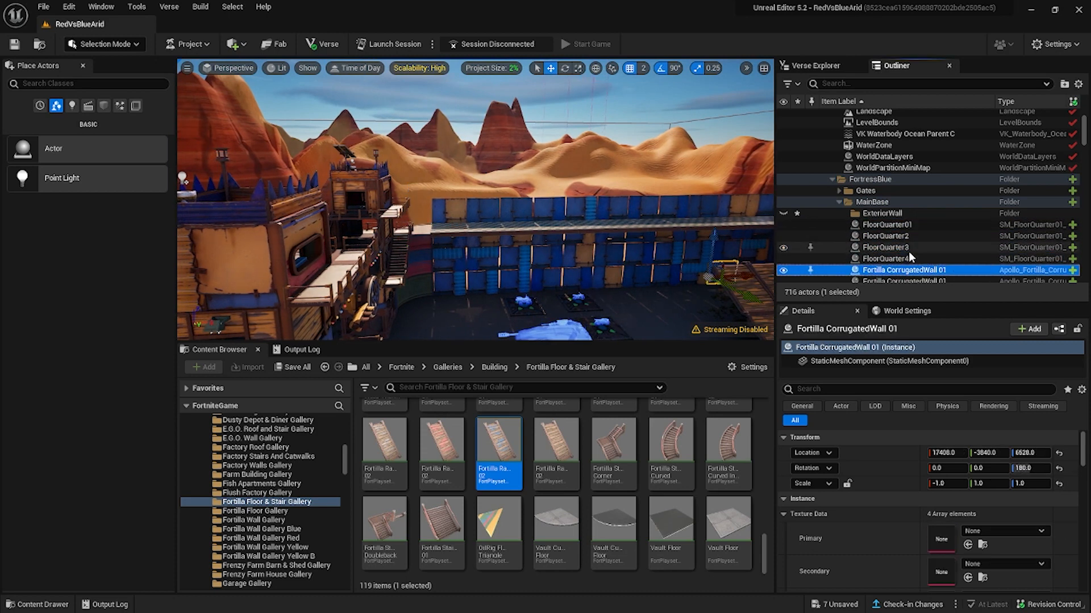
scroll(911, 266, "down", 5)
scroll(911, 266, "down", 15)
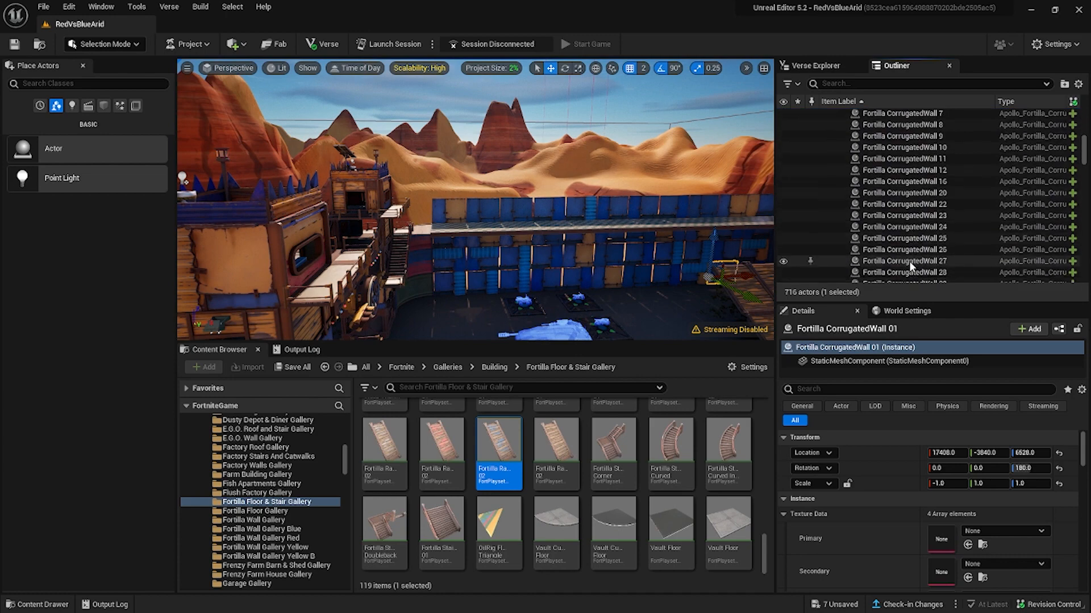
scroll(915, 256, "up", 6)
left_click(906, 177, "shift")
mouse_move(477, 199)
right_mouse_down()
mouse_move(397, 244)
mouse_move(477, 193)
right_mouse_up()
scroll(891, 179, "up", 20)
left_click_drag(886, 227, 878, 168)
right_click_drag(477, 198, 534, 244)
Select the four ground-level curved corner walls and move them into the ExteriorWall folder.
scroll(915, 215, "down", 20)
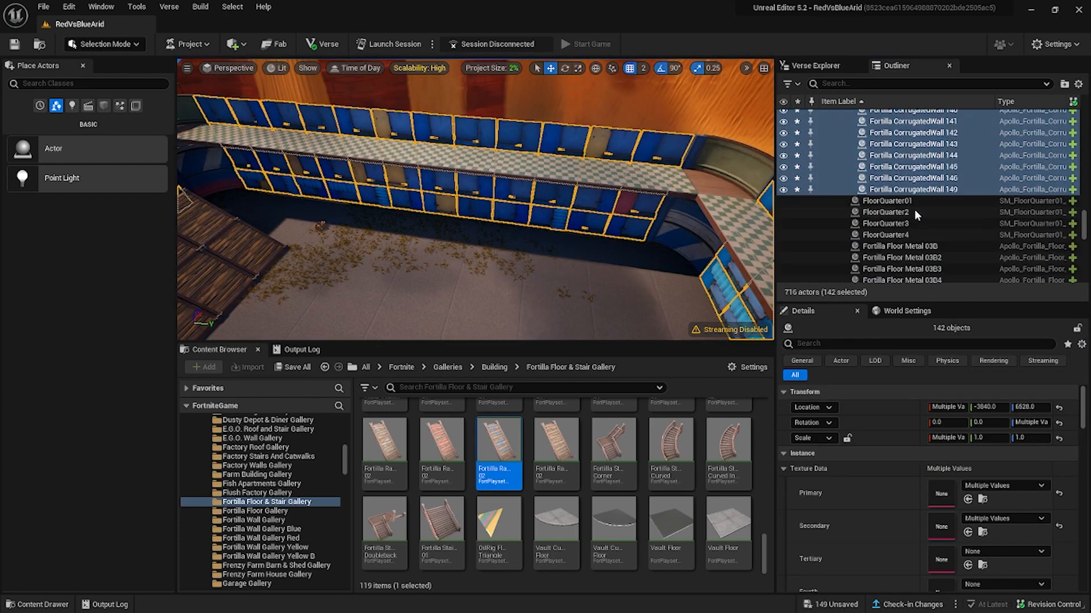
left_click(900, 239)
left_click(898, 273, "shift")
scroll(879, 216, "up", 20)
left_click_drag(892, 250, 863, 211)
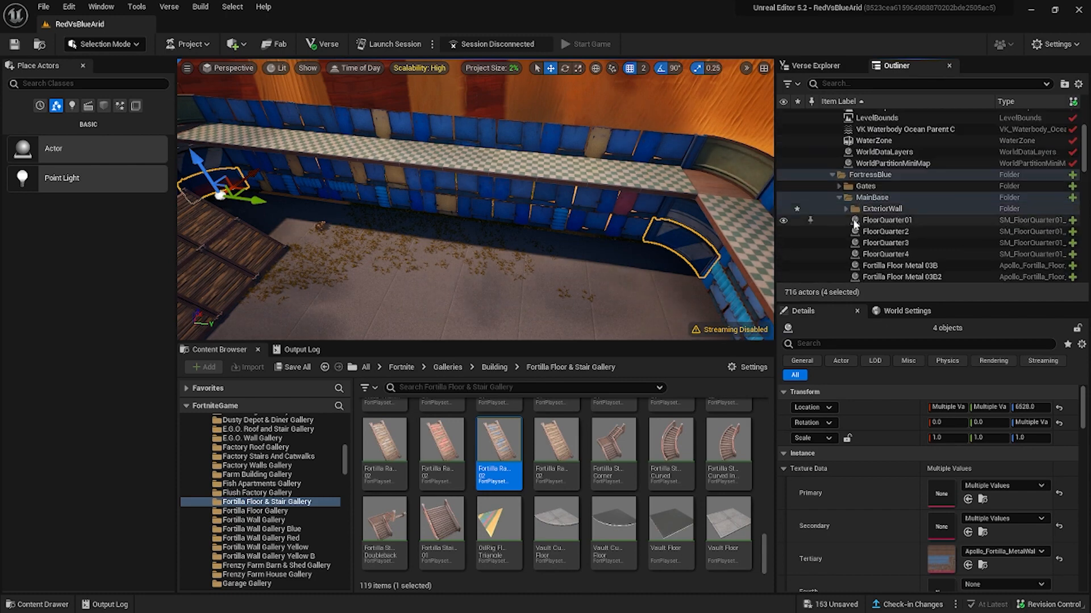
Create a subfolder inside MainBase and name it UpperFloor.
right_click(852, 198)
left_click(827, 255)
type("UpperFloor")
key("Return")
Move the FloorQuarter pieces and all the Fortilla Floor Metal tiles into the UpperFloor folder.
scroll(884, 244, "down", 3)
left_click(887, 146)
left_click(891, 180, "shift")
scroll(892, 198, "down", 10)
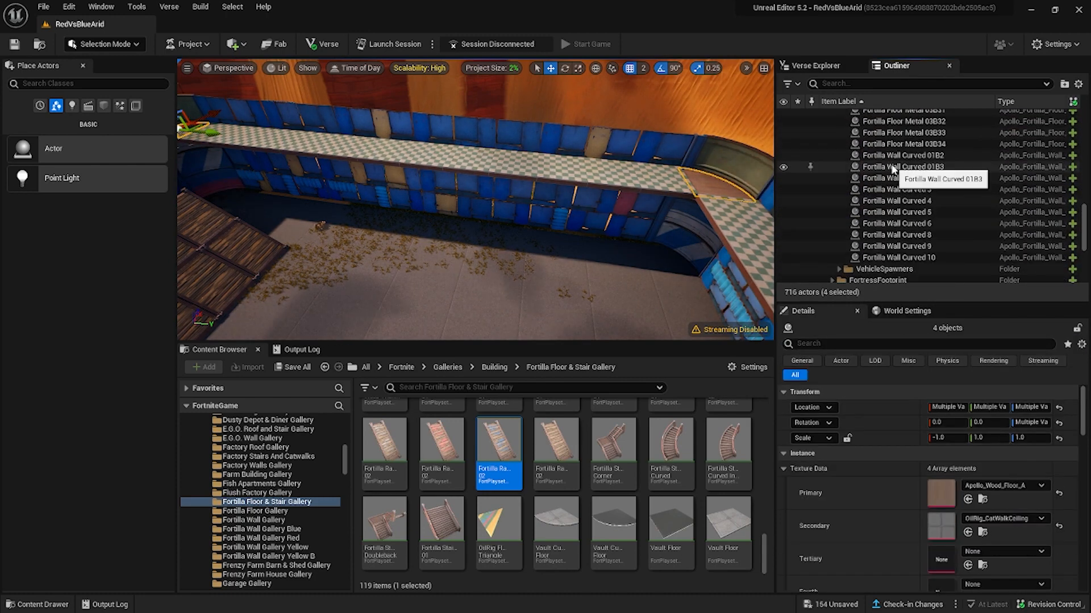
right_click_drag(694, 259, 732, 258)
scroll(881, 250, "up", 14)
left_click_drag(881, 263, 884, 230)
left_click(875, 221)
Select the remaining Fortilla Wall Curved pieces and move them into the ExteriorWall folder.
scroll(909, 227, "down", 3)
left_click(938, 228, "shift")
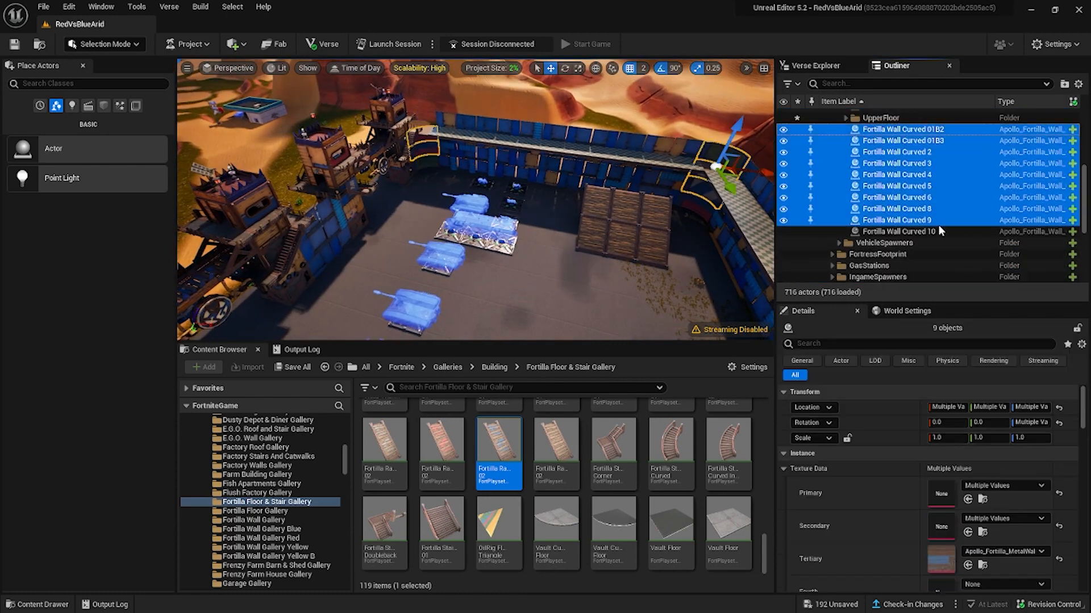
right_click_drag(597, 227, 603, 187)
scroll(881, 176, "up", 1)
left_click_drag(881, 176, 882, 142)
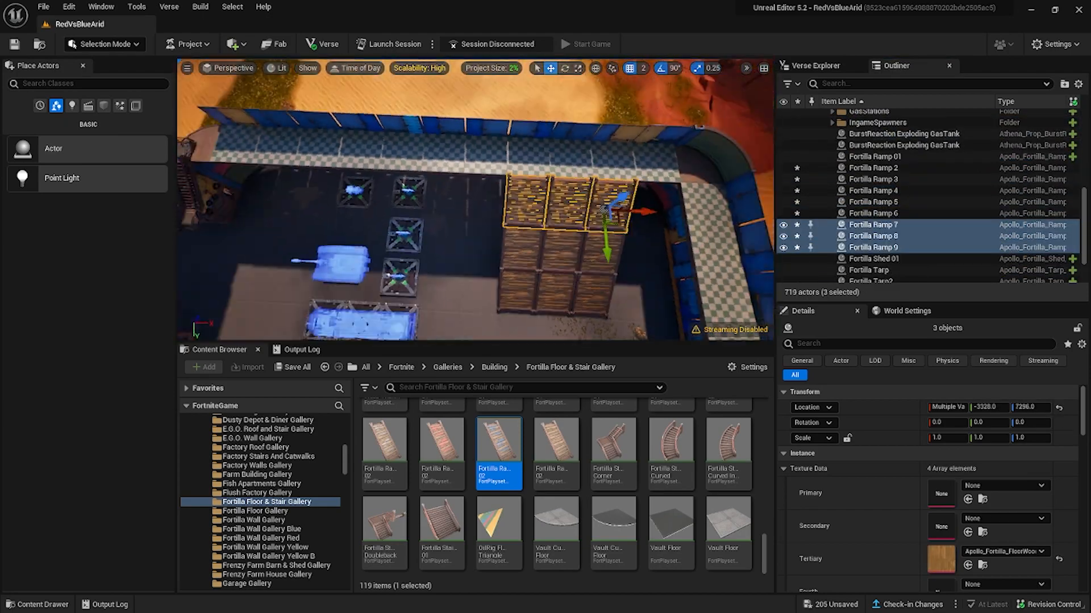
Delete one outer column of three wooden ramps beside the blue fortress walkway.
left_click(533, 285, "ctrl")
left_click(582, 246)
key("Delete")
Select the six remaining wooden ramps and duplicate them for the opposite side of the fortress courtyard.
left_click(513, 203)
left_click(538, 210, "ctrl")
left_click(547, 247, "ctrl")
left_click(509, 245, "ctrl")
left_click(563, 288, "ctrl")
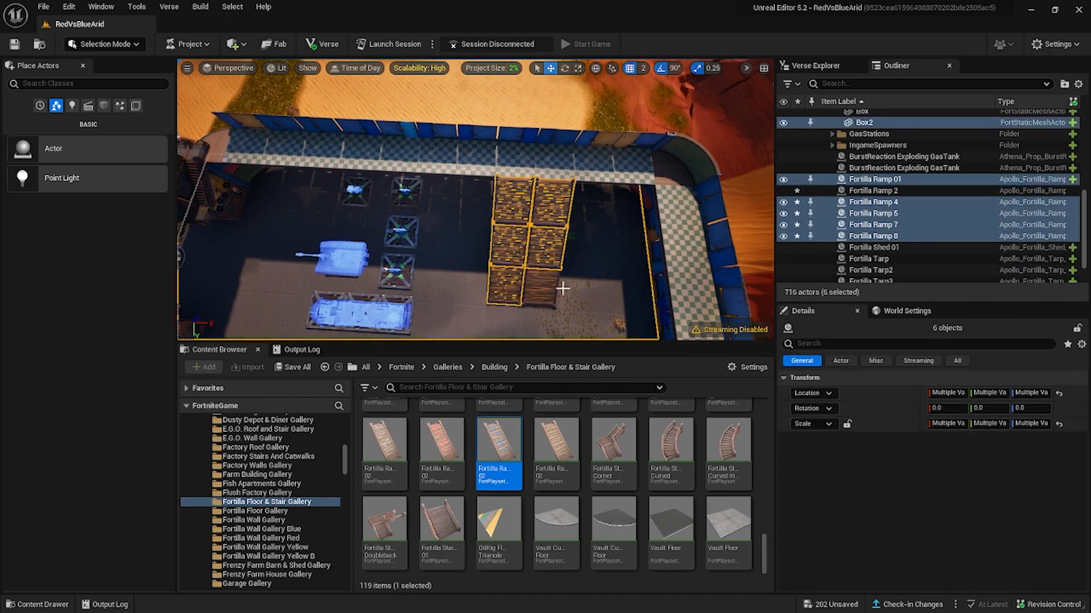
left_click(543, 287)
left_click(508, 286, "ctrl")
left_click(511, 247, "ctrl")
left_click(545, 244, "ctrl")
left_click(551, 209, "ctrl")
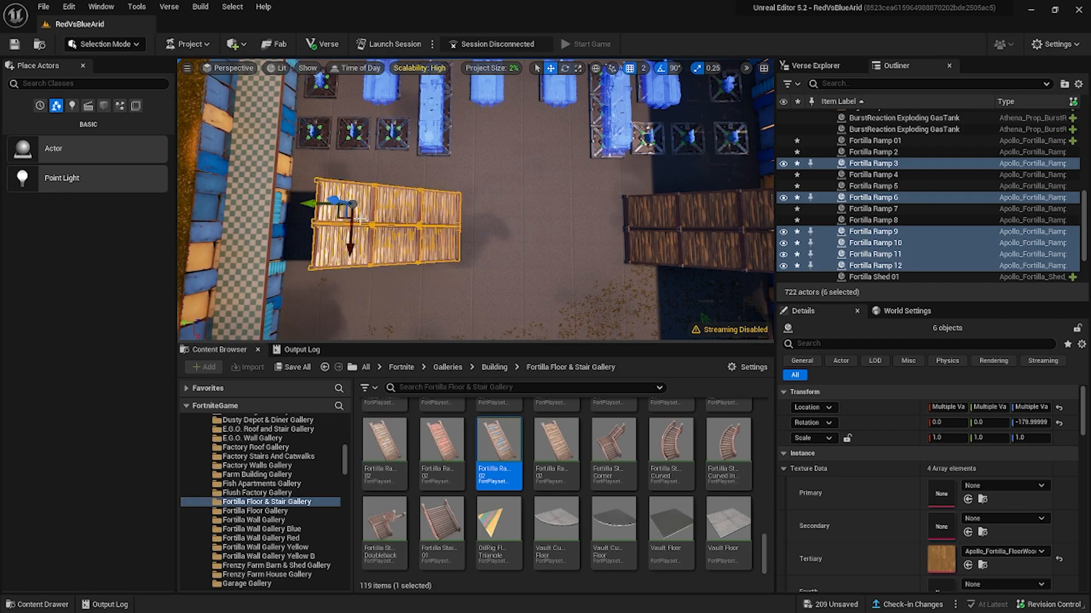
right_click_drag(360, 220, 409, 142)
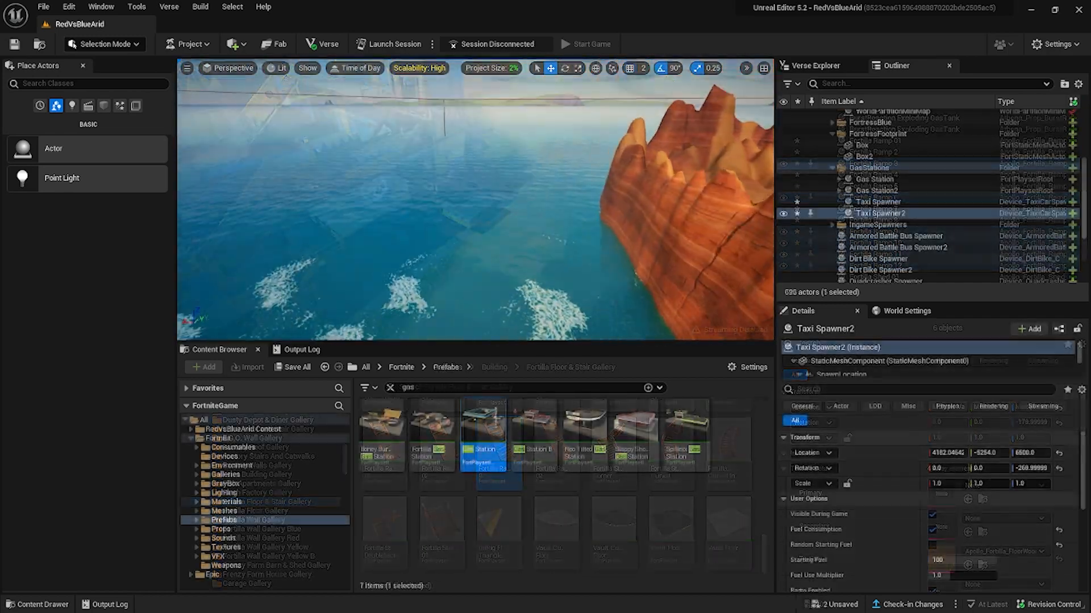
Find the barrier in the Devices library and place a Barrier Device on the rocky cliffs beyond the fortress.
key("a")
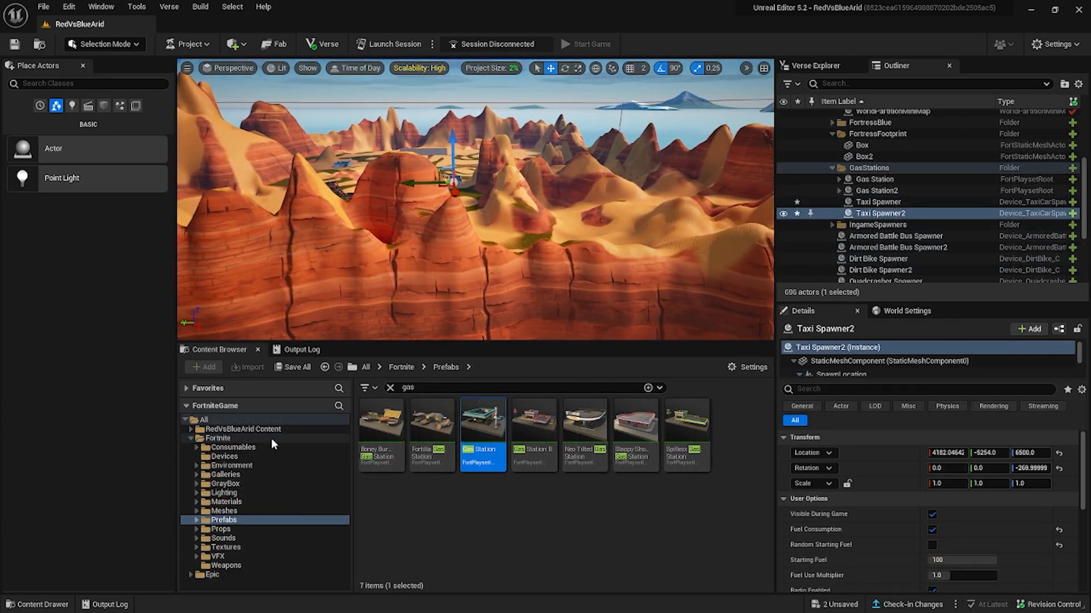
left_click(391, 388)
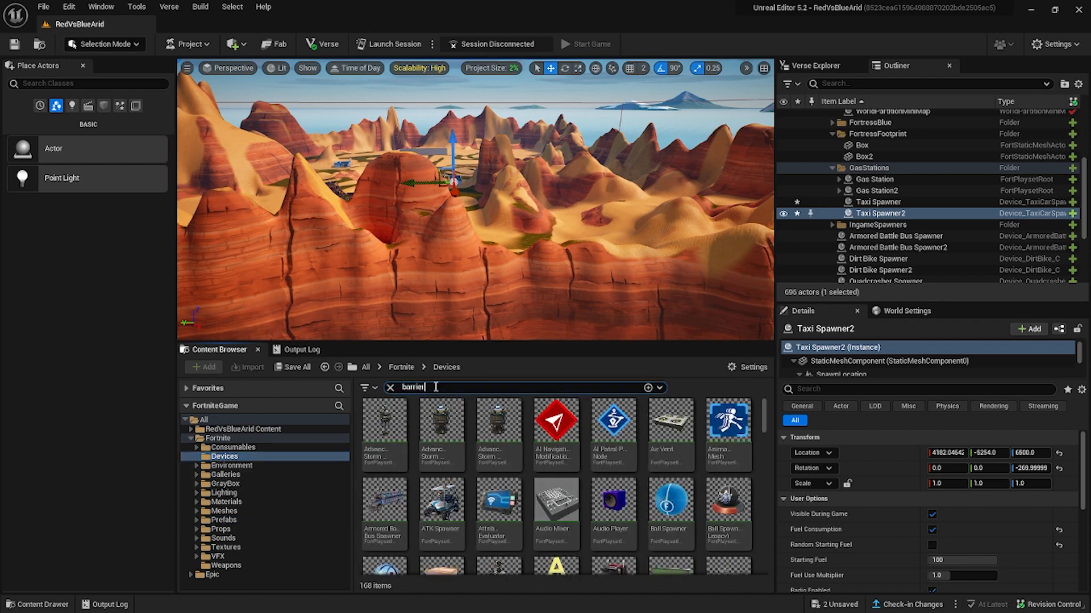
left_click(381, 421)
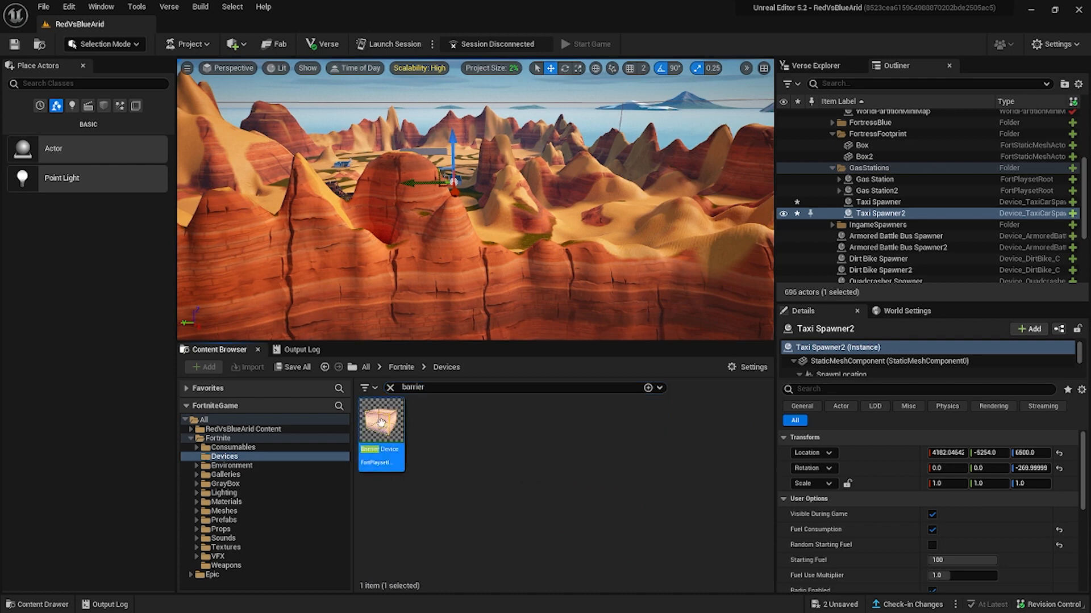
left_click_drag(460, 267, 461, 264)
key("f")
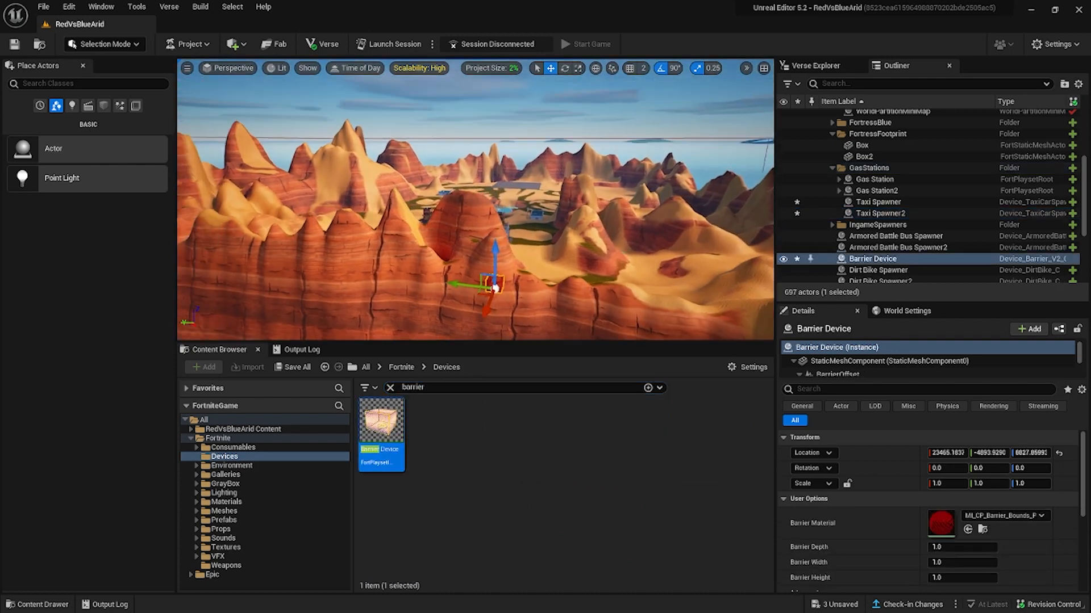
right_click_drag(419, 294, 414, 295)
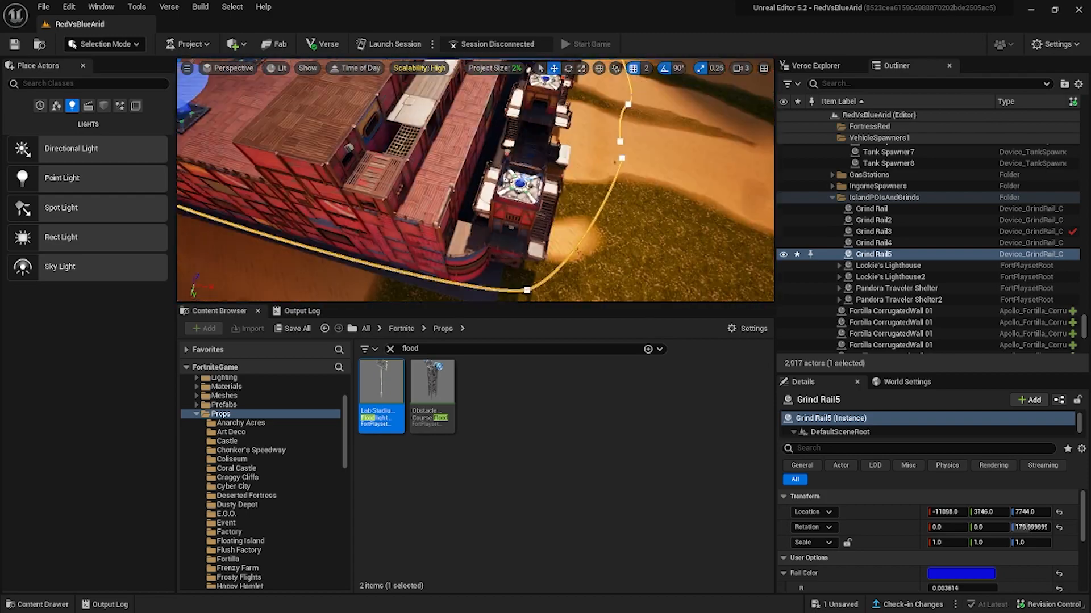
Set the rail color of Grind Rail5 near the red fortress to red, hex sRGB FF0026FF.
right_click_drag(474, 180, 409, 159)
left_click(961, 574)
left_click(827, 407)
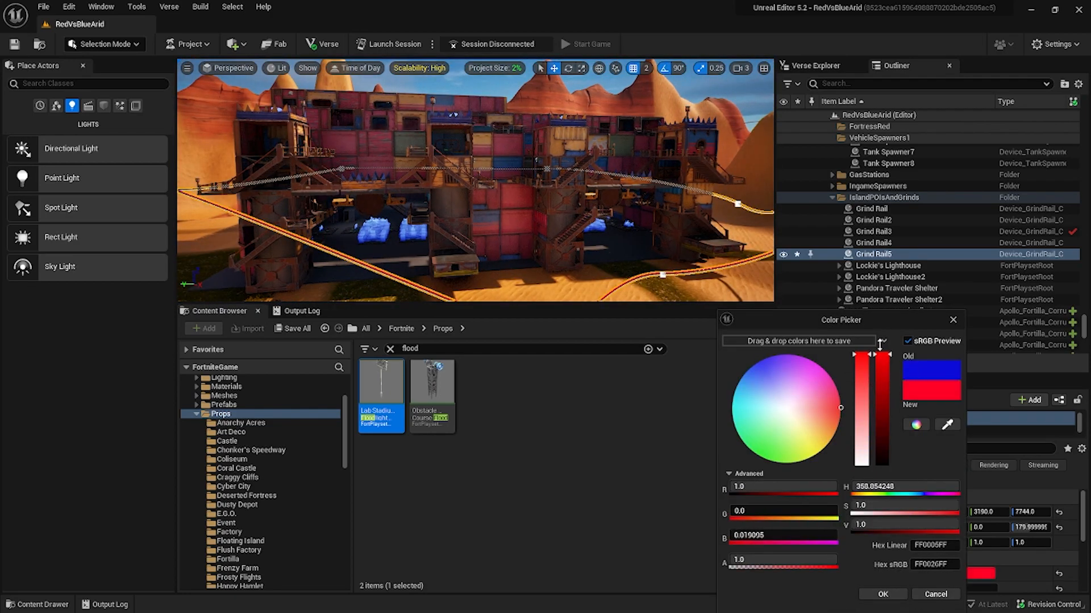
left_click(1041, 573)
right_click_drag(475, 180, 431, 171)
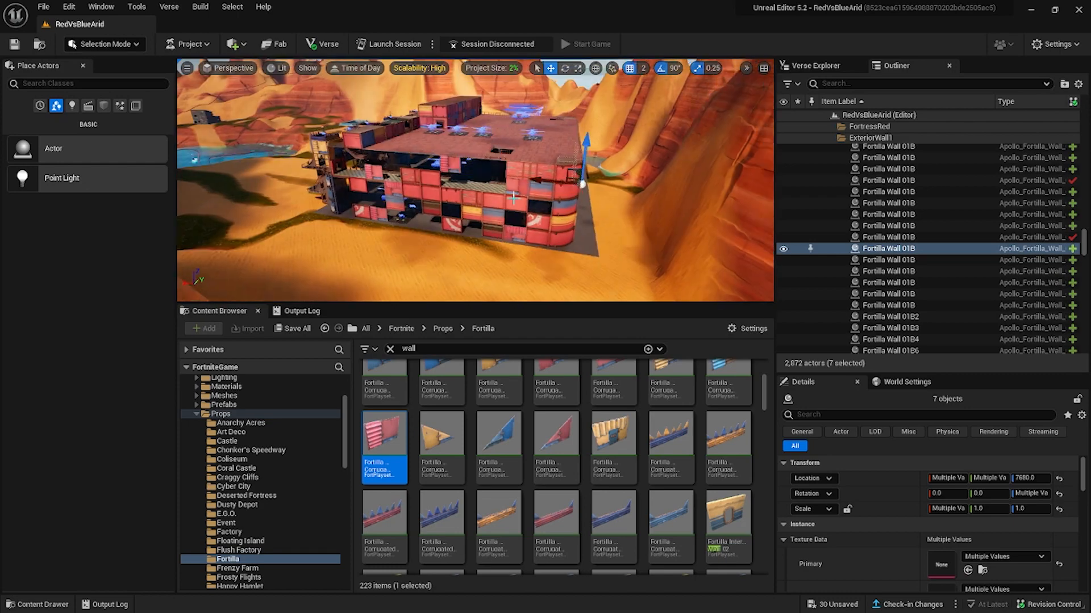
right_click_drag(475, 180, 431, 170)
Select the six red wall panels standing apart on the sand beside the red fortress and rotate them together.
right_click_drag(544, 228, 483, 239)
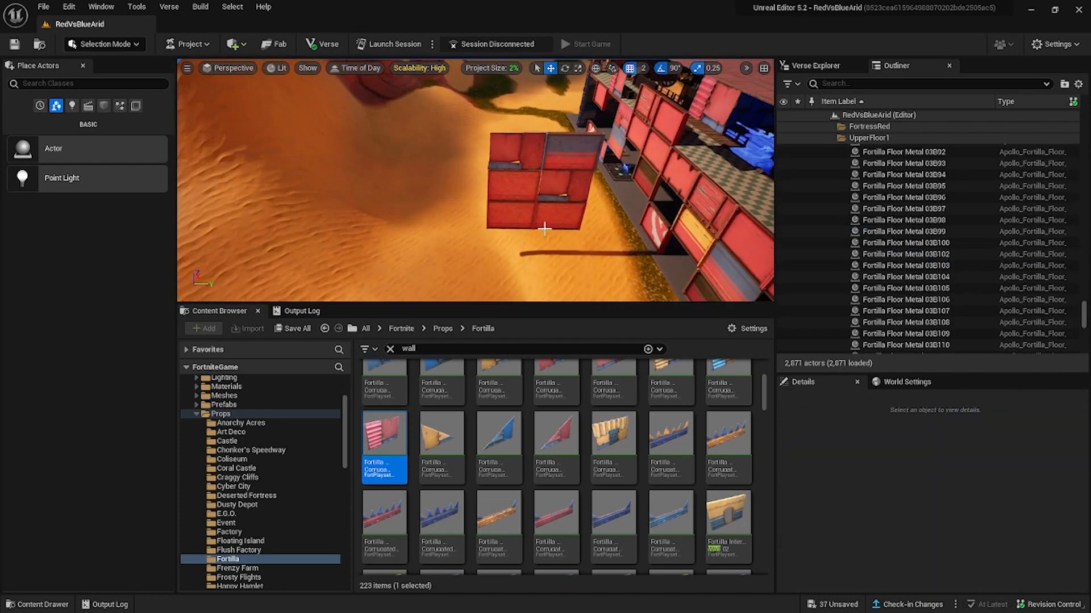
left_click_drag(570, 224, 557, 227, "ctrl+alt")
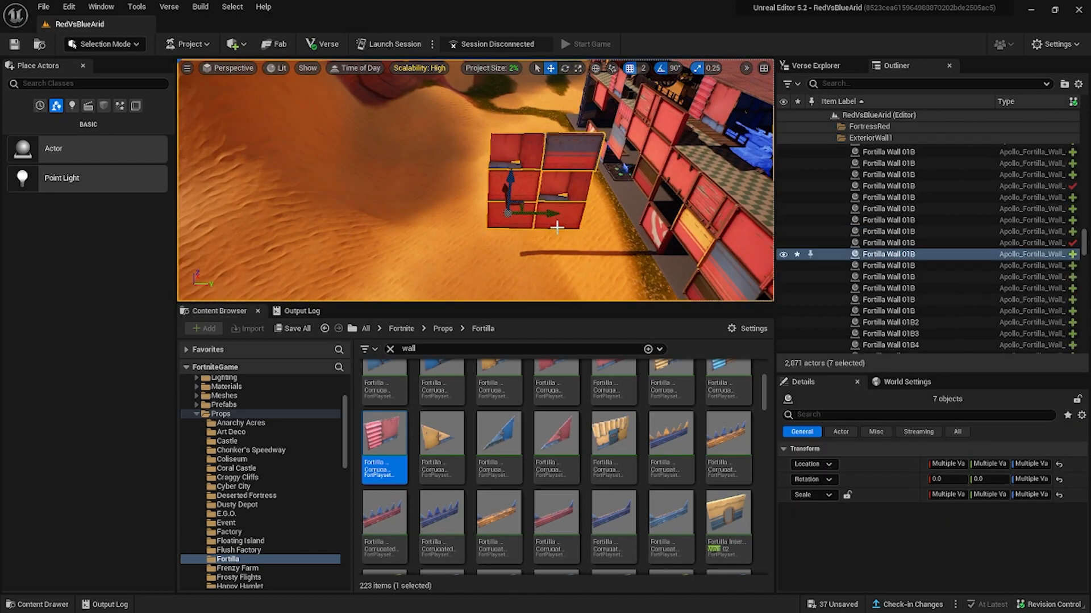
left_click(450, 226, "ctrl")
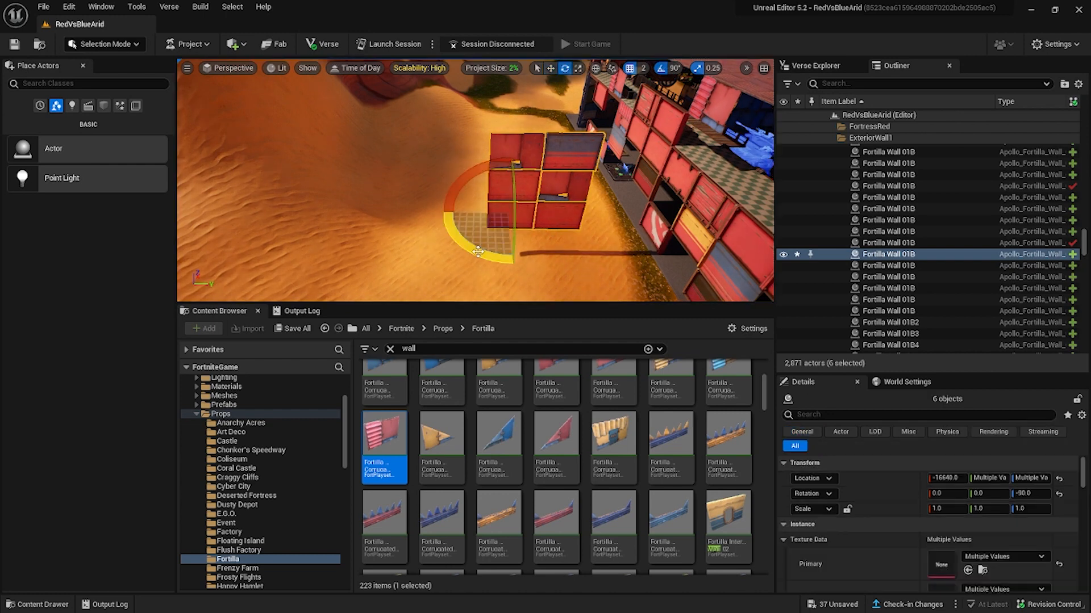
mouse_move(474, 216)
right_mouse_down()
mouse_move(534, 191)
mouse_move(591, 227)
mouse_move(479, 215)
right_mouse_up()
left_click(479, 215)
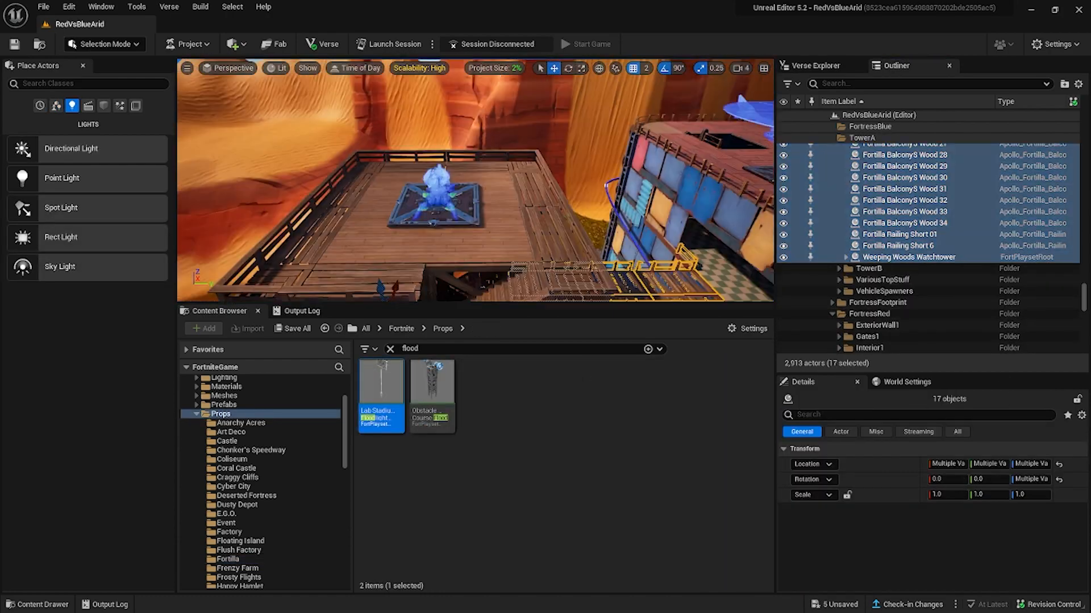
Clear the TowerA selection and collapse the expanded UpperFloor, ExteriorWall and MainBase folders.
key("ctrl+z")
scroll(909, 242, "up", 15)
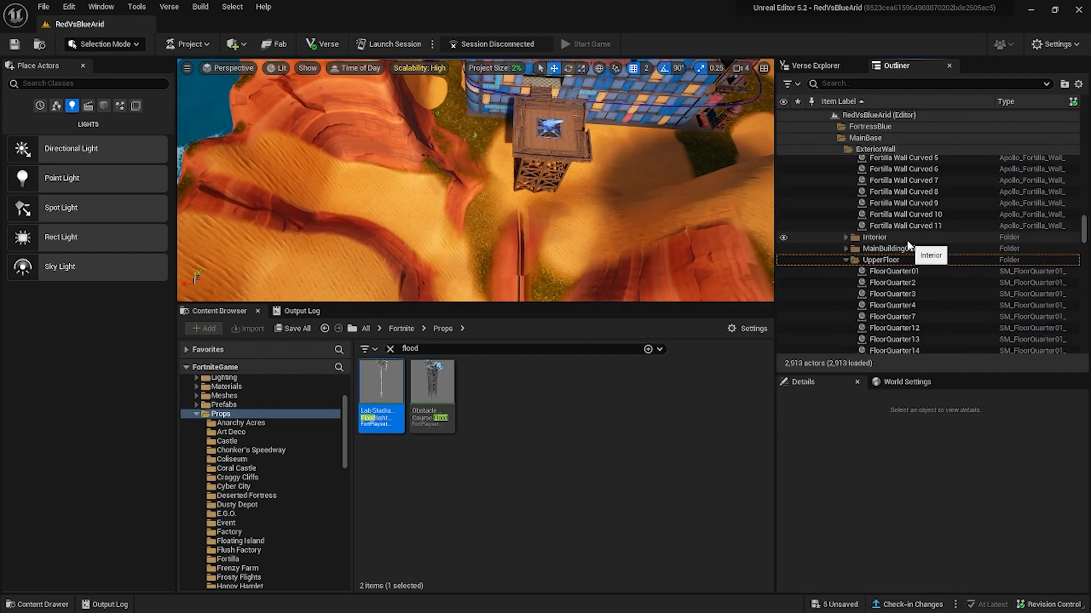
double_click(909, 260)
scroll(910, 239, "up", 5)
double_click(911, 237)
double_click(913, 226)
double_click(915, 193)
left_click(917, 216)
double_click(916, 215)
scroll(909, 213, "down", 2)
Try to duplicate the entire contents of the TowerA folder in the blue fortress.
right_click(886, 187)
left_click(932, 222)
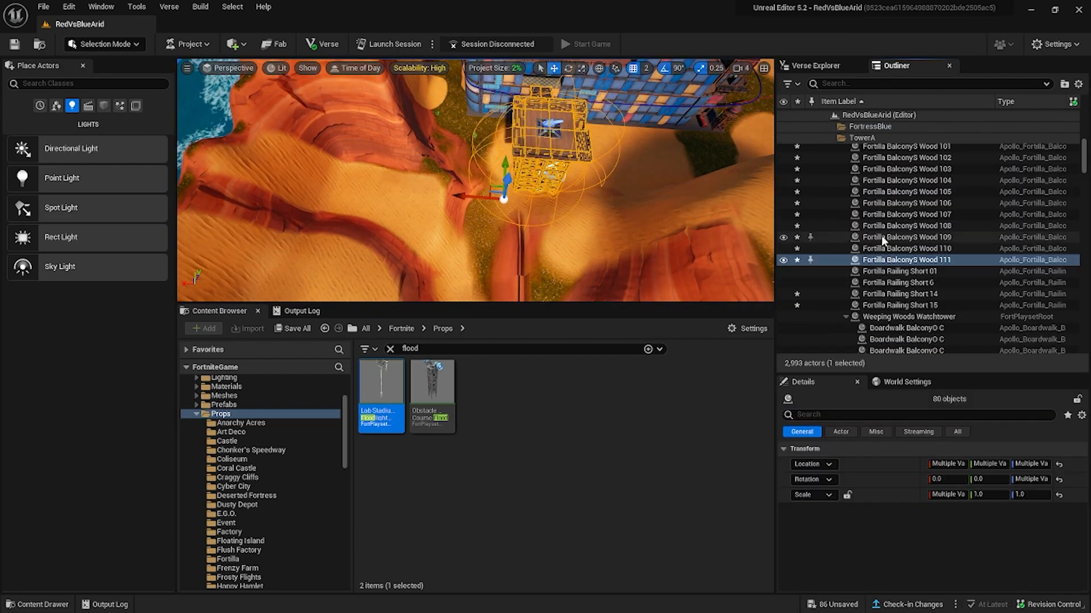
scroll(881, 239, "up", 15)
double_click(872, 244)
left_click(869, 254)
key("ctrl+z")
key("ctrl+z")
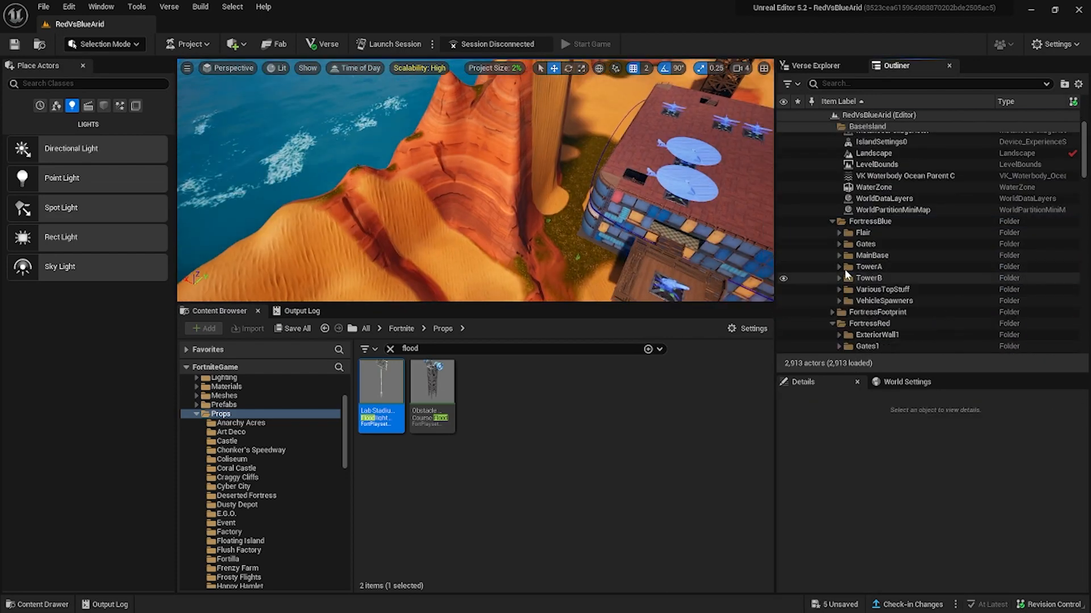
Retry duplicating all TowerA objects together with the parts of the Weeping Woods Watchtower.
scroll(881, 258, "down", 10)
scroll(880, 256, "up", 5)
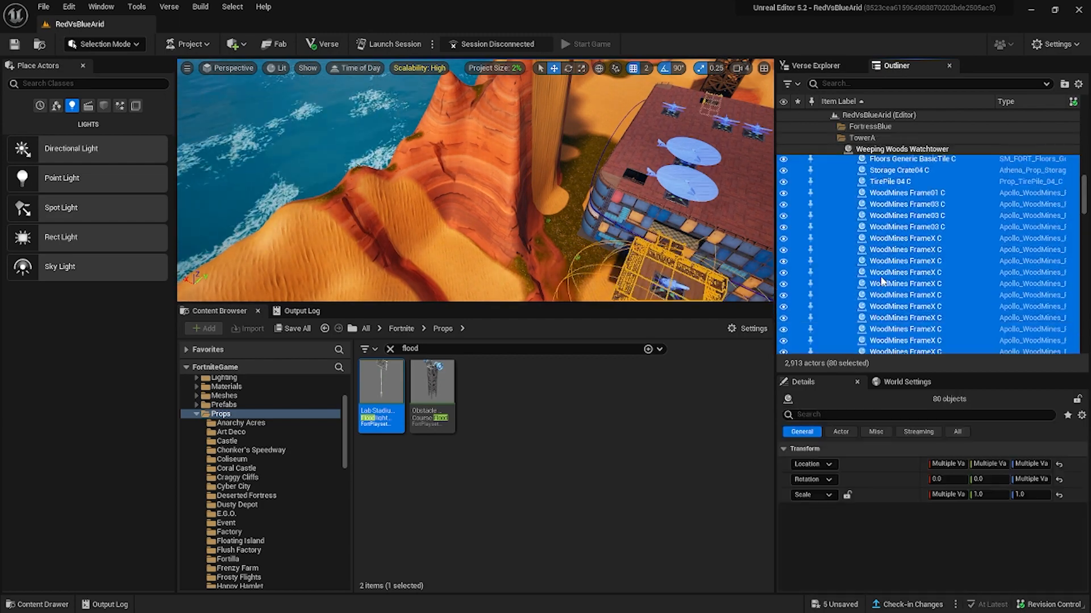
right_click(864, 345)
mouse_move(916, 415)
left_click(818, 453)
scroll(955, 316, "down", 6)
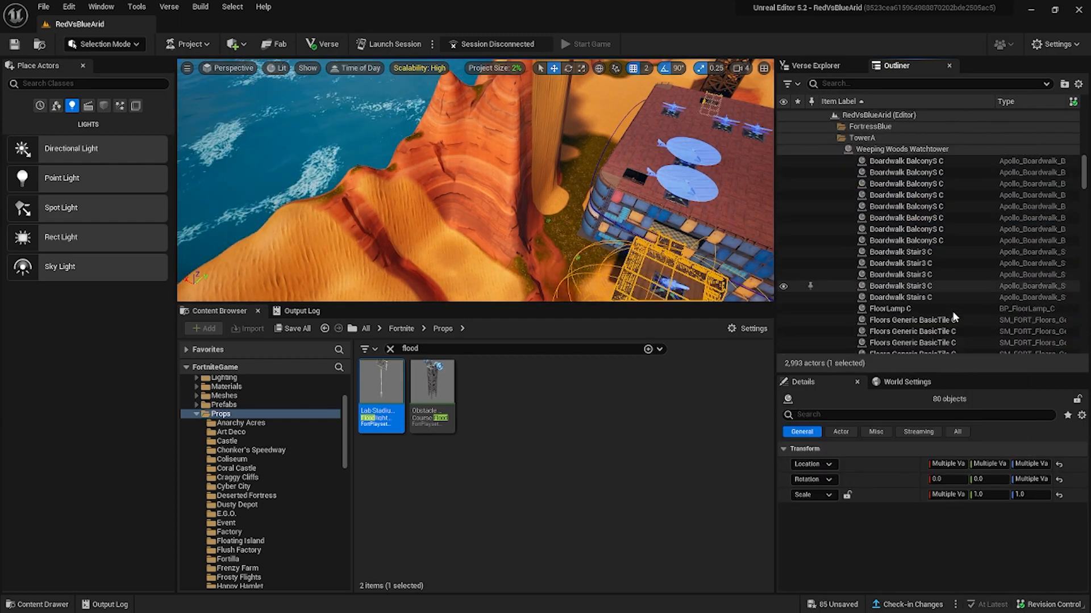
key("ctrl+z")
Create a subfolder inside FortressRed and name it TowerA1.
scroll(925, 278, "up", 15)
left_click(839, 210)
right_click_drag(658, 271, 704, 296)
left_click(69, 6)
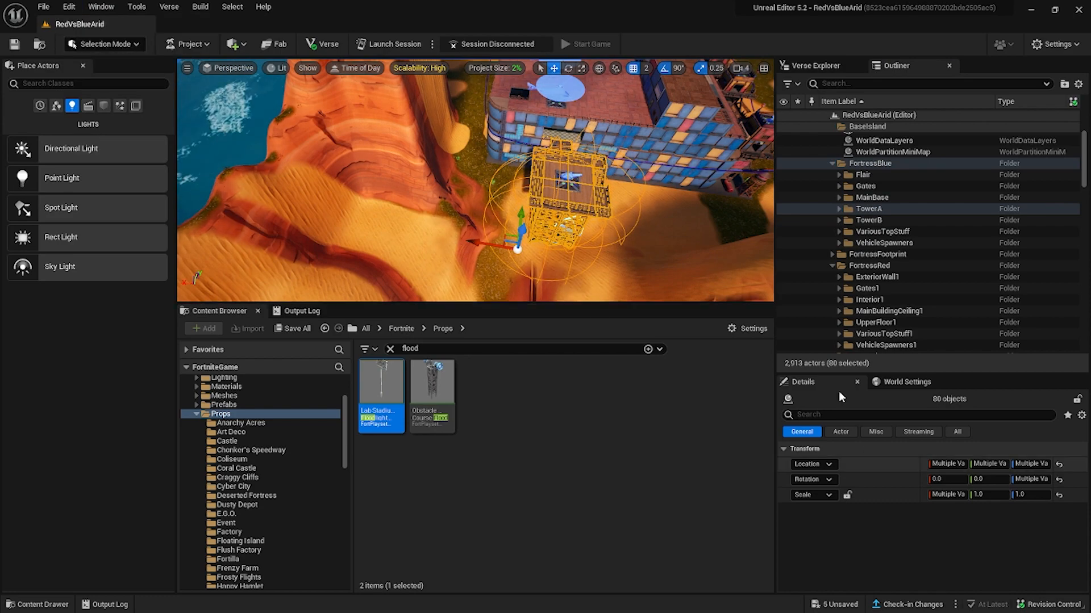
right_click(873, 267)
left_click(902, 293)
type("Tower1")
key("Return")
Paste a copy of TowerA's balcony, railing and watchtower objects and move the copies into the TowerA1 folder.
key("ctrl+v")
scroll(568, 193, "down", 10)
scroll(918, 291, "up", 5)
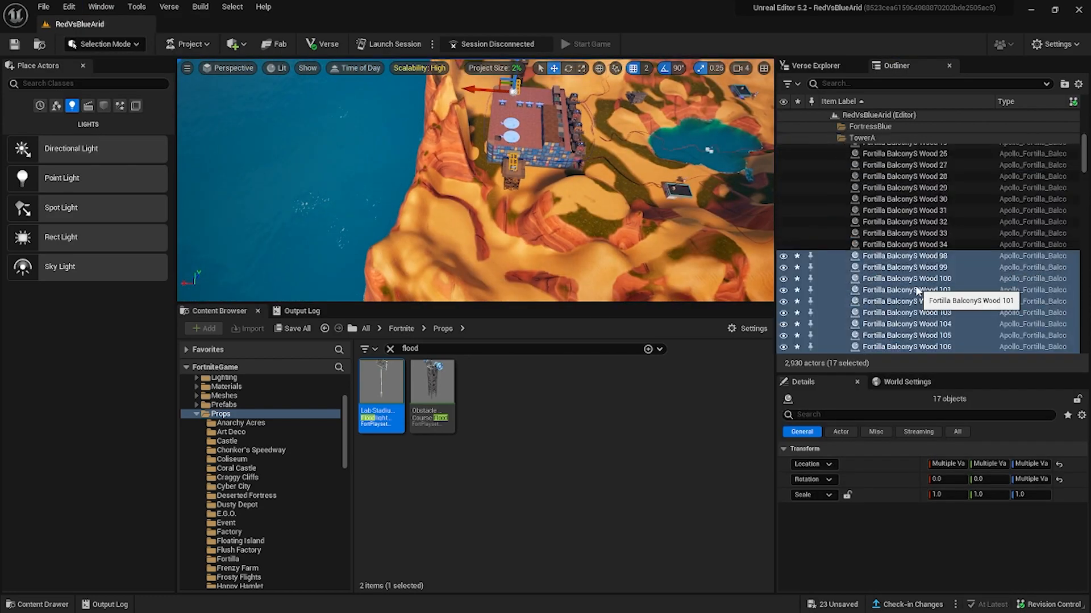
scroll(909, 278, "down", 8)
left_click(846, 250)
left_click_drag(886, 233, 856, 328)
Try to duplicate the Weeping Woods Watchtower on its own and delete the copy.
scroll(869, 284, "up", 8)
left_click(877, 249)
right_click(878, 249)
mouse_move(916, 415)
left_click(818, 453)
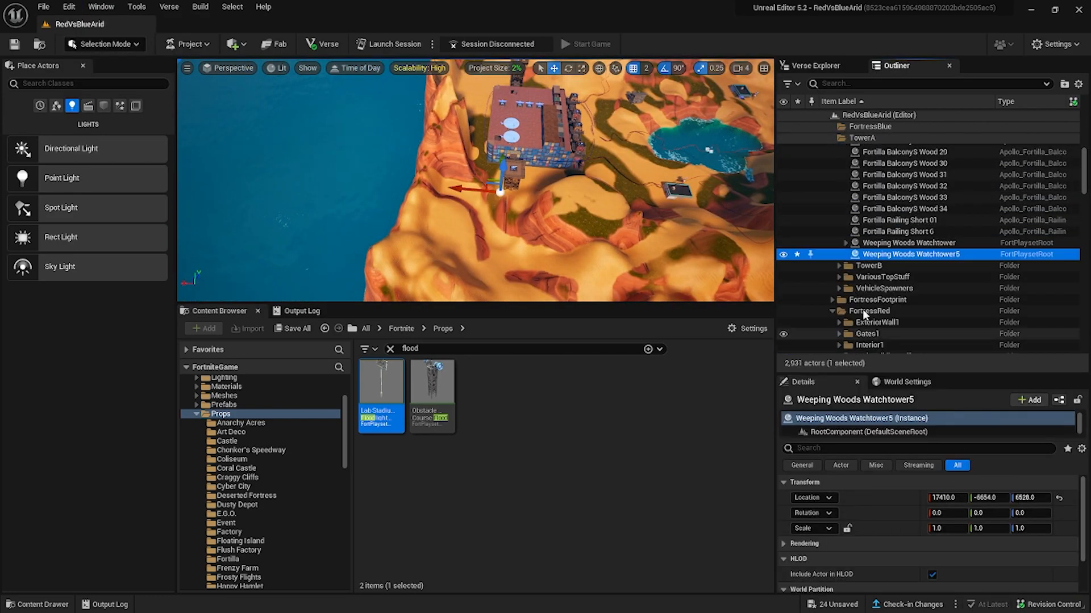
key("Delete")
left_click(863, 243)
left_click(846, 244)
key("ctrl+d")
key("Delete")
Select the Weeping Woods Watchtower in TowerA along with all its child parts and duplicate them.
left_click(879, 254)
scroll(882, 262, "up", 10)
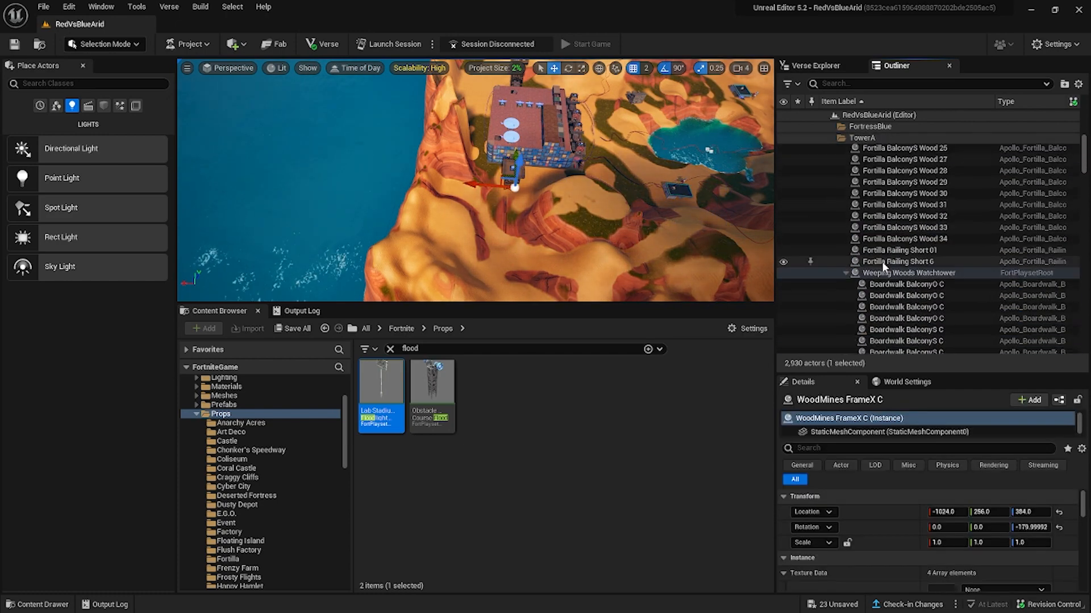
left_click(884, 284, "shift")
scroll(879, 295, "up", 8)
left_click(879, 306)
scroll(879, 304, "down", 10)
left_click(892, 177, "shift")
key("ctrl+d")
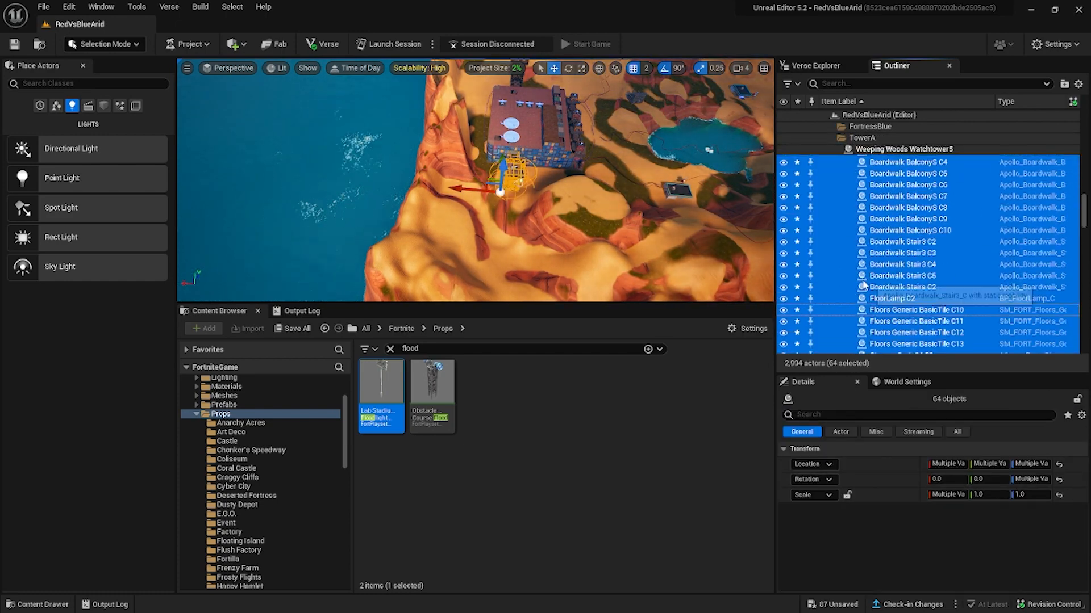
Move the duplicated Weeping Woods Watchtower parts into FortressRed's TowerA1 folder and select all of that folder's objects.
left_click_drag(863, 286, 861, 301)
scroll(863, 287, "down", 10)
scroll(869, 289, "down", 10)
left_click(881, 322)
scroll(877, 273, "up", 10)
left_click(877, 250, "shift")
Move the whole TowerA1 selection across the map and position it beside the red fortress.
left_click_drag(454, 189, 686, 213)
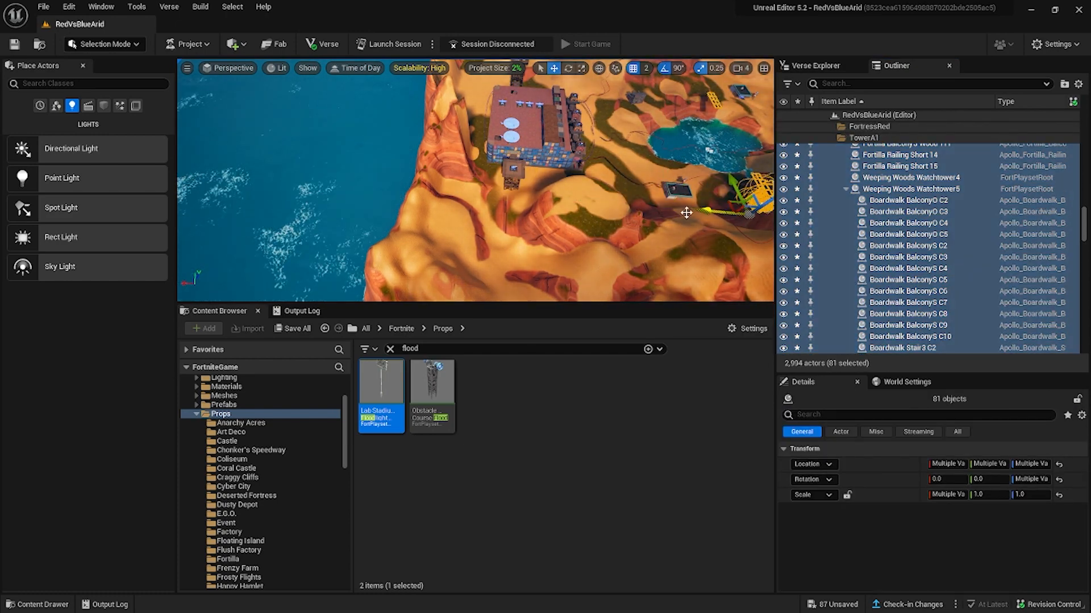
right_click_drag(686, 212, 420, 239)
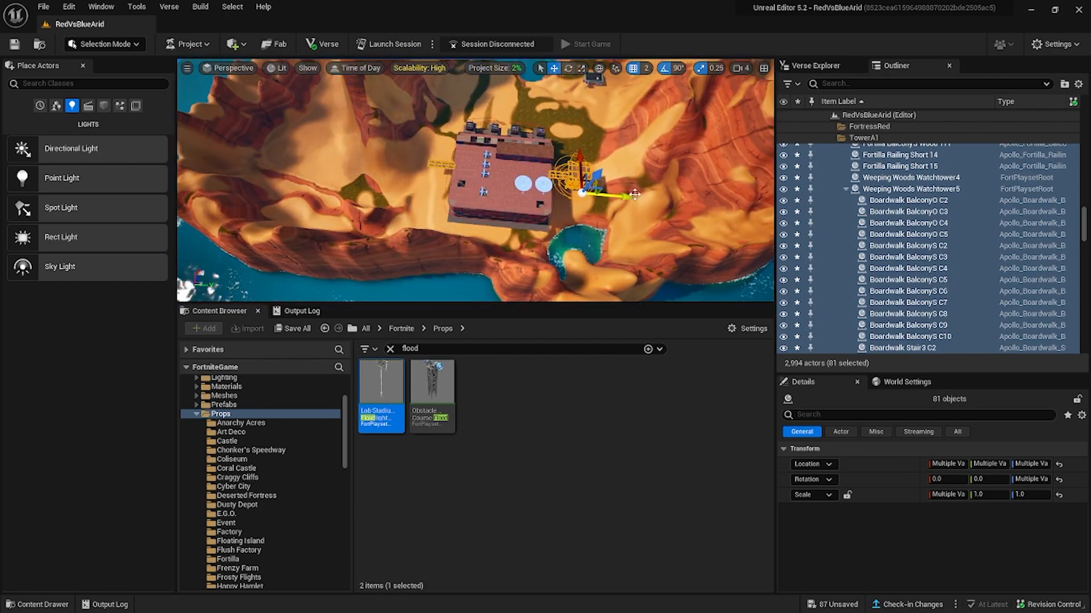
mouse_move(628, 133)
right_mouse_down()
mouse_move(602, 128)
mouse_move(670, 108)
mouse_move(693, 136)
mouse_move(628, 133)
right_mouse_up()
left_click(625, 137)
left_click(603, 150)
left_click_drag(627, 194, 693, 261, "alt")
Duplicate the short Fortilla railing by TowerA1's walkway and slide the copy along the Y axis to about 2799.
right_click_drag(692, 261, 738, 216)
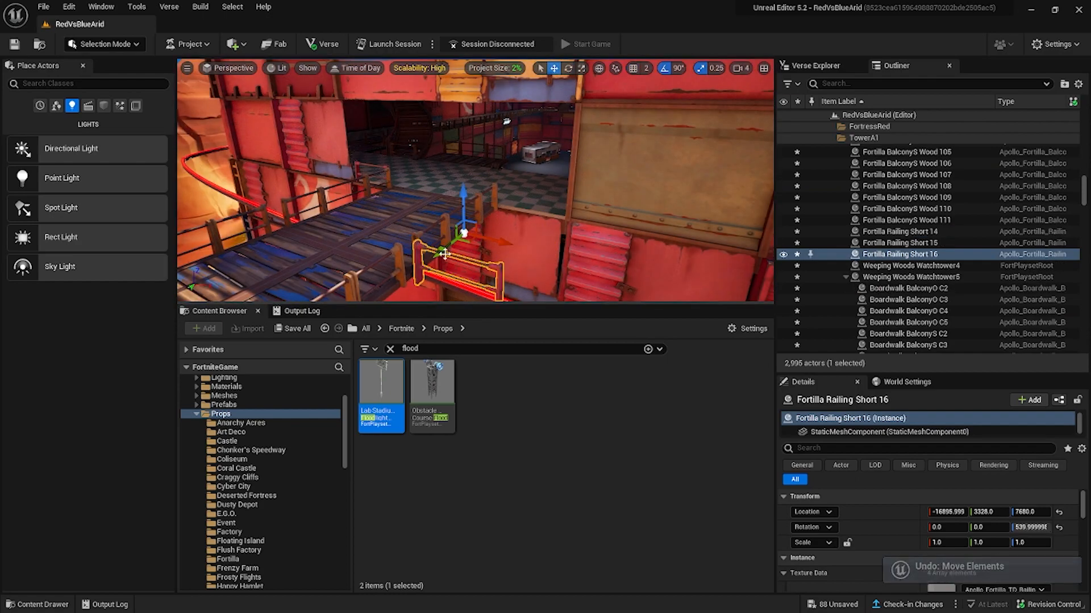
left_click_drag(444, 254, 477, 226)
right_click_drag(477, 226, 613, 238)
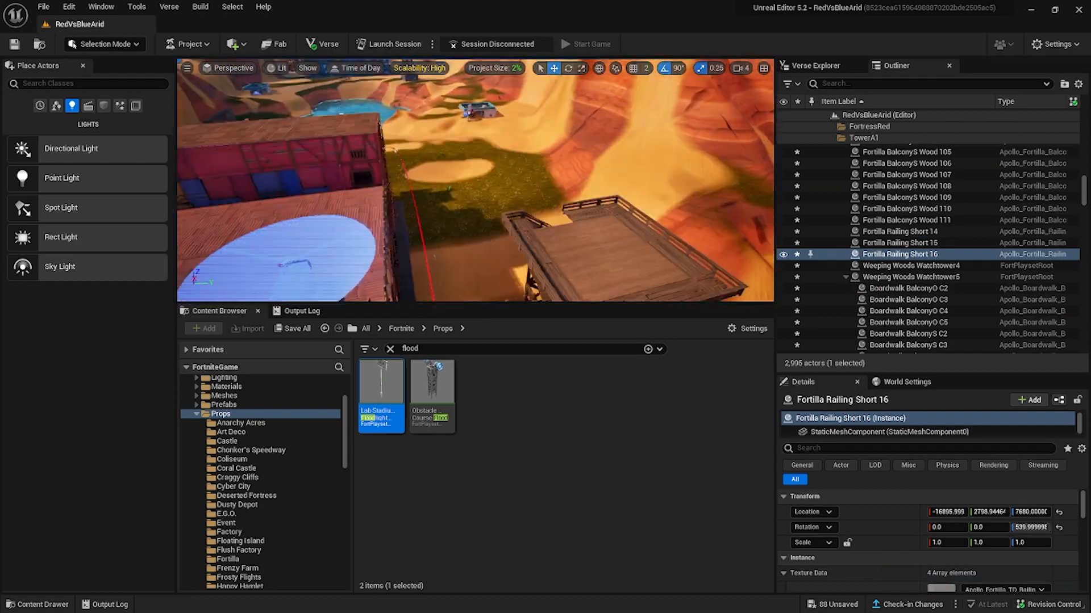
Search the Fortnite devices for "cannon" and place a Siege Cannon on TowerA1's top platform.
scroll(238, 411, "up", 1)
left_click(227, 417)
left_click(431, 349)
type("cannon")
scroll(883, 267, "up", 10)
double_click(881, 267)
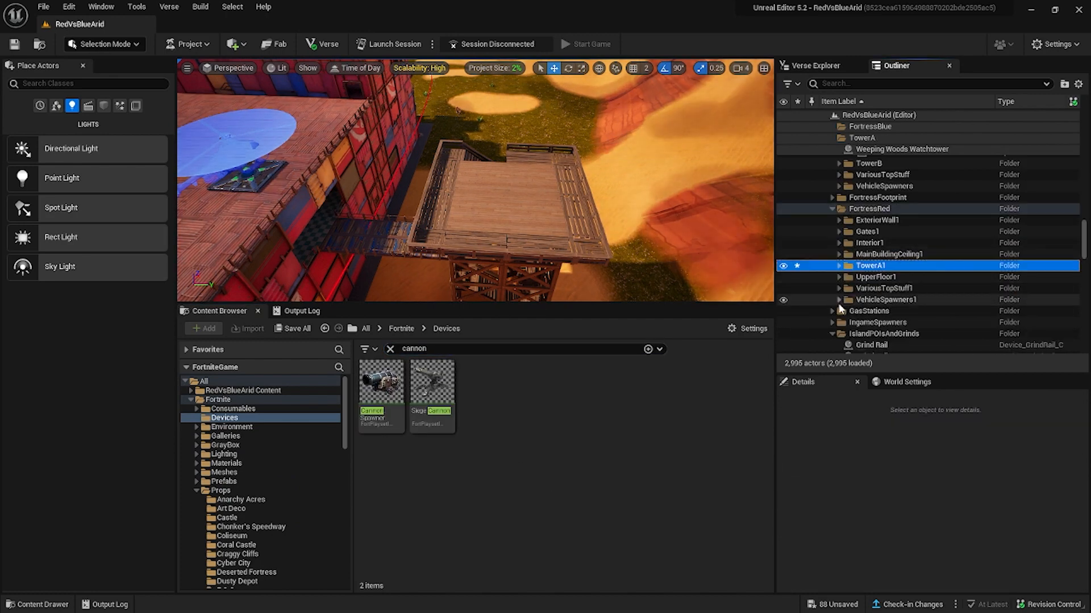
left_click_drag(431, 386, 516, 221)
Create a subfolder inside FortressBlue and name it Lighting.
left_click(878, 223, "shift")
scroll(878, 227, "up", 20)
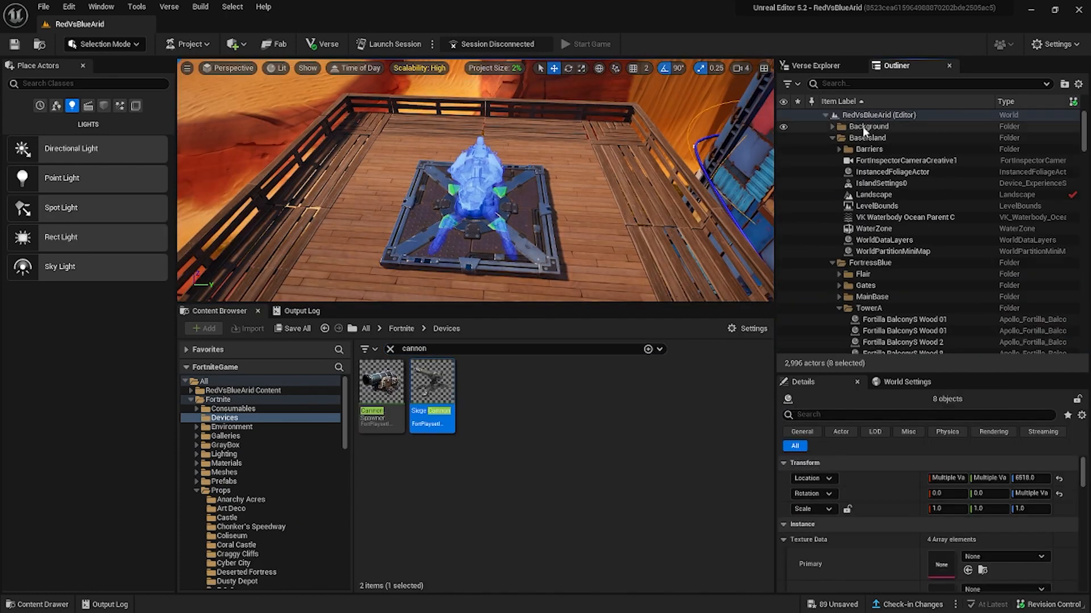
left_click(858, 117)
right_click(857, 264)
left_click(887, 290)
type("Lighting")
key("Return")
Select the four floodlights inside the blue fortress and move them into FortressBlue's Lighting folder.
right_click_drag(511, 188, 568, 199)
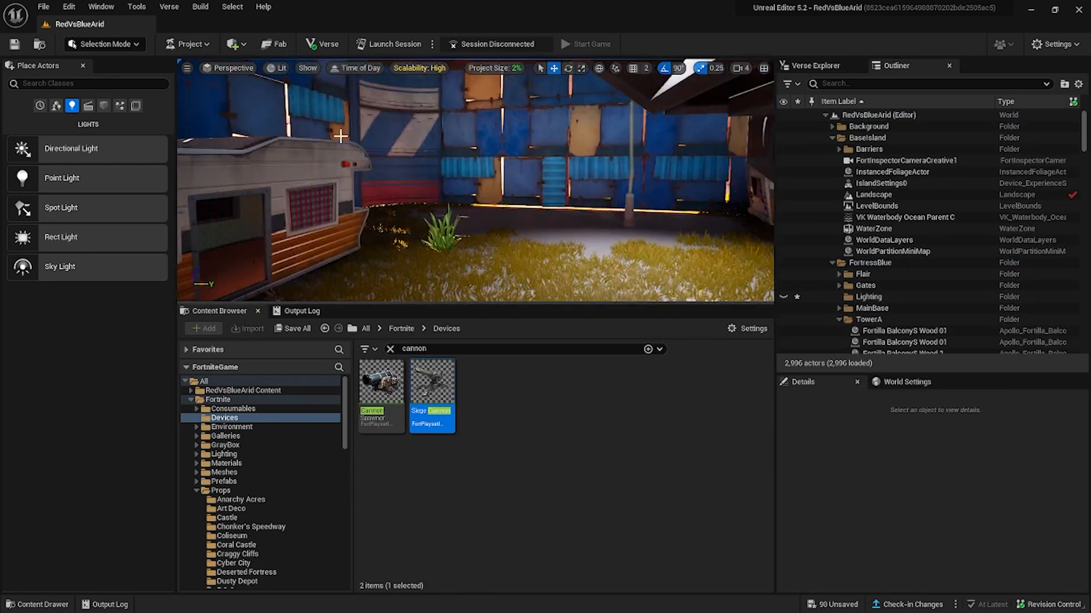
right_click_drag(340, 136, 397, 171)
left_click(281, 159)
left_click(405, 179)
left_click(666, 198, "shift")
right_click_drag(477, 182, 522, 165)
left_click(477, 154, "shift")
scroll(857, 243, "up", 20)
left_click_drag(869, 280, 840, 301)
left_click(839, 297)
left_click(839, 309)
scroll(878, 253, "down", 3)
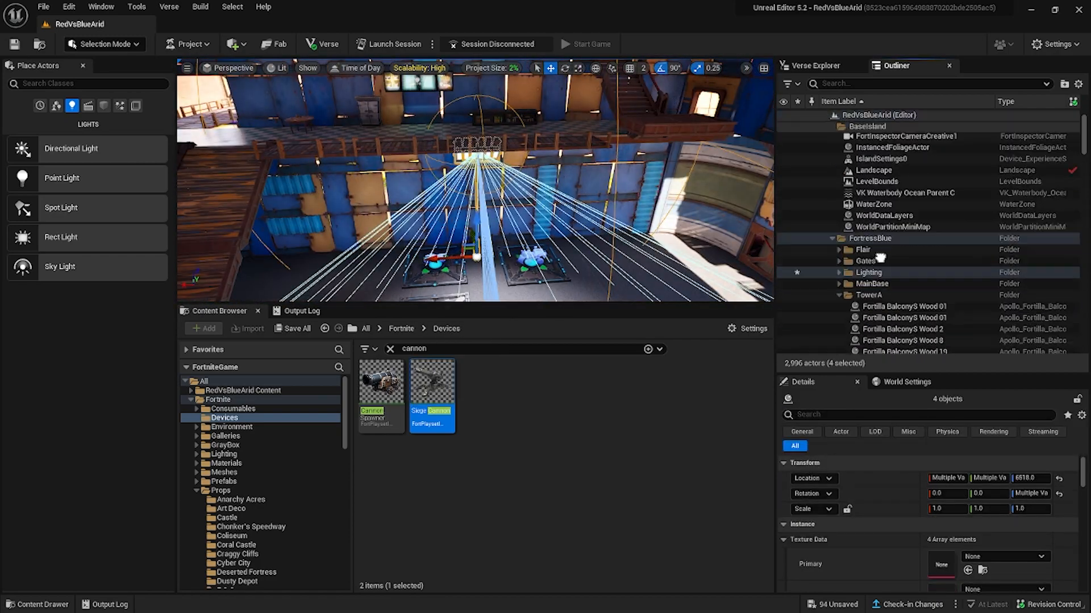
Collapse the IslandPOIsAndGrinds folder and move the loose Fortilla wall pieces into FortressRed's ExteriorWall1 folder.
double_click(878, 274)
scroll(869, 289, "down", 5)
left_click(872, 138)
scroll(875, 323, "down", 10)
scroll(875, 323, "up", 2)
left_click(839, 171)
scroll(877, 256, "down", 2)
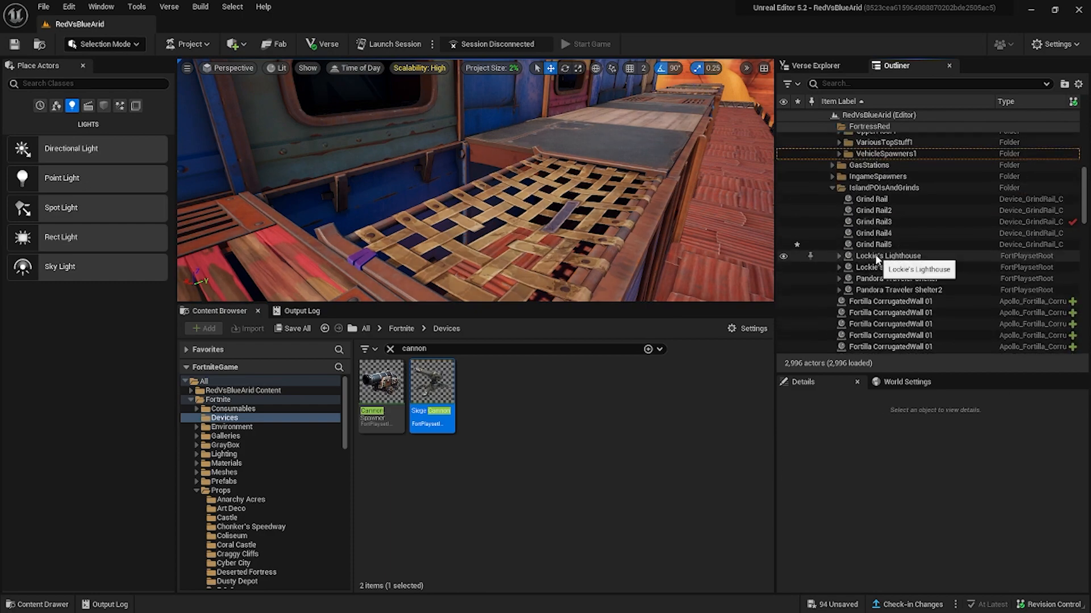
left_click(832, 190)
double_click(874, 200)
scroll(852, 256, "down", 15)
left_click(852, 312, "shift")
scroll(853, 345, "up", 20)
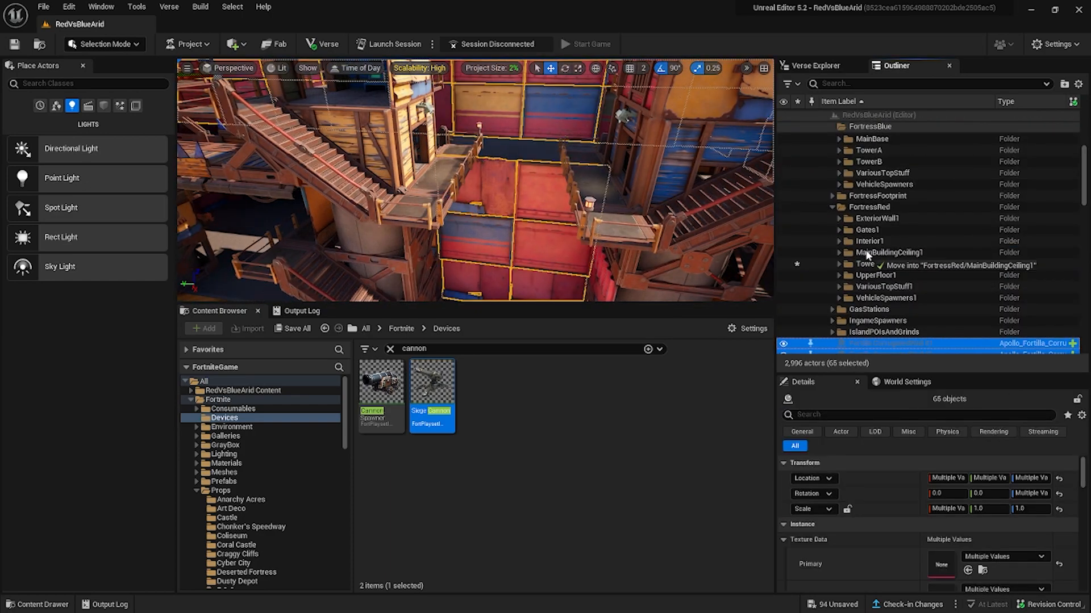
left_click_drag(867, 255, 871, 221)
left_click(839, 219)
Create a Lighting1 subfolder inside FortressRed and move the four loose Lab Stadium floodlights into it.
scroll(866, 255, "down", 10)
left_click(871, 302, "shift")
right_click(869, 134)
left_click(883, 176)
type("Lighting1")
left_click(870, 292, "shift")
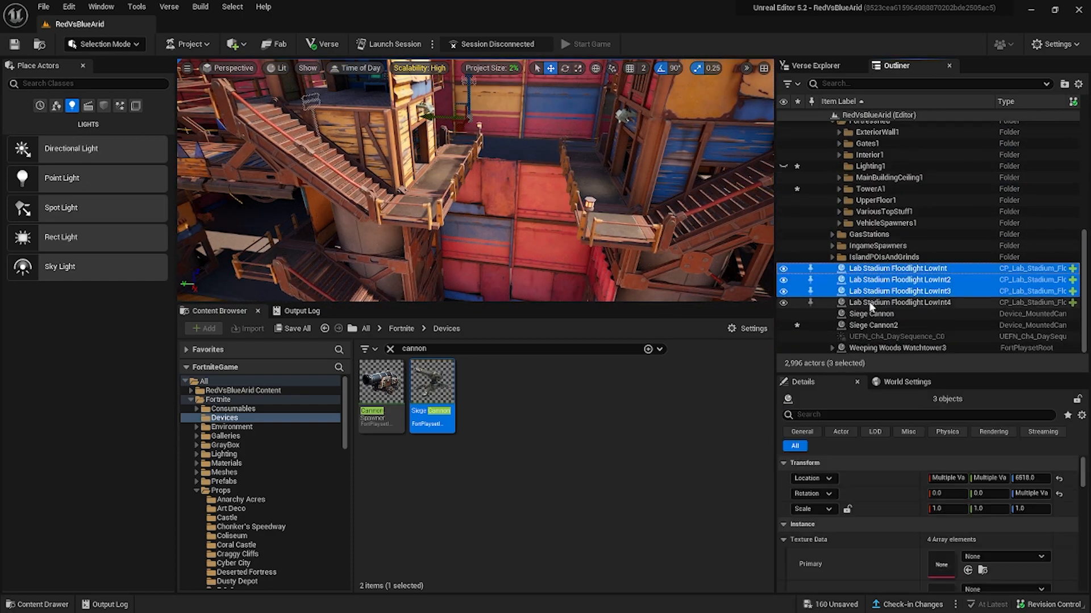
left_click(870, 303, "shift")
File the two loose siege cannons in the fortresses' vehicle spawner folders, with Siege Cannon2 in VehicleSpawners1.
double_click(869, 315)
left_click_drag(870, 303, 876, 280)
scroll(858, 318, "down", 10)
double_click(871, 325)
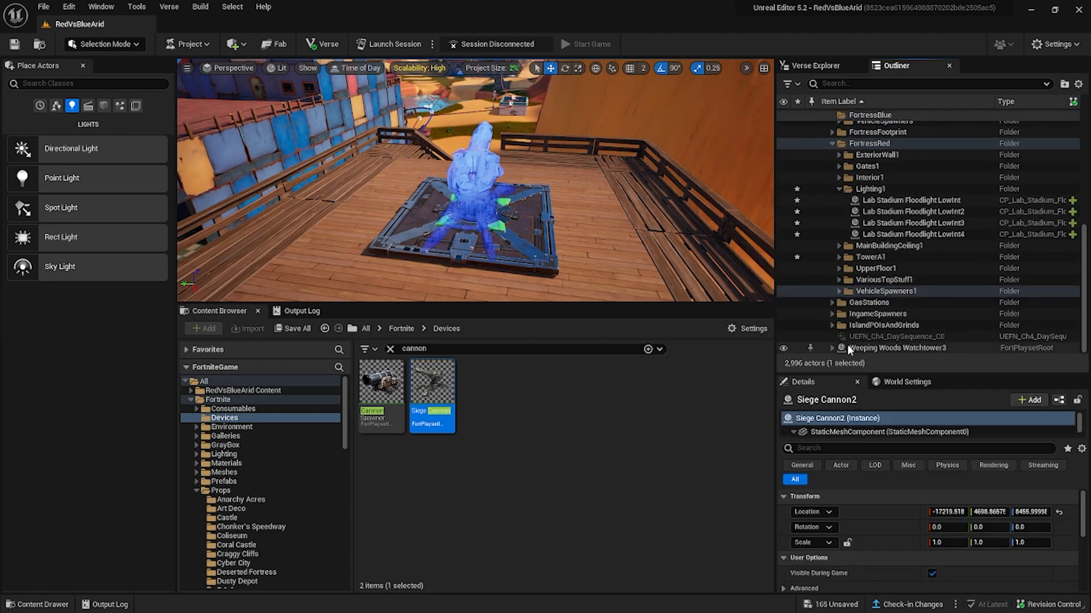
Move the loose Weeping Woods Watchtower3 into FortressBlue's TowerB folder and collapse its parts.
double_click(849, 348)
mouse_move(857, 348)
left_mouse_down()
mouse_move(836, 288)
mouse_move(867, 329)
left_mouse_up()
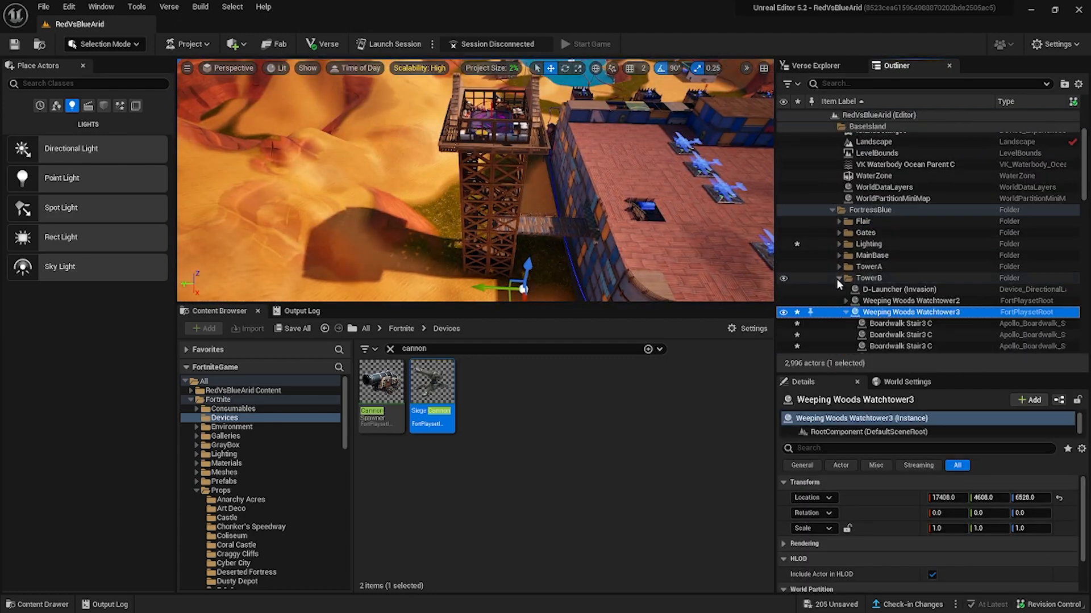
left_click(846, 312)
Duplicate TowerB's D-Launcher and both Weeping Woods Watchtowers together with all their child parts.
left_click(878, 289)
left_click(879, 313, "shift")
left_click(839, 278)
right_click(865, 278)
left_click(912, 314)
left_click(966, 269)
key("Left")
key("Left")
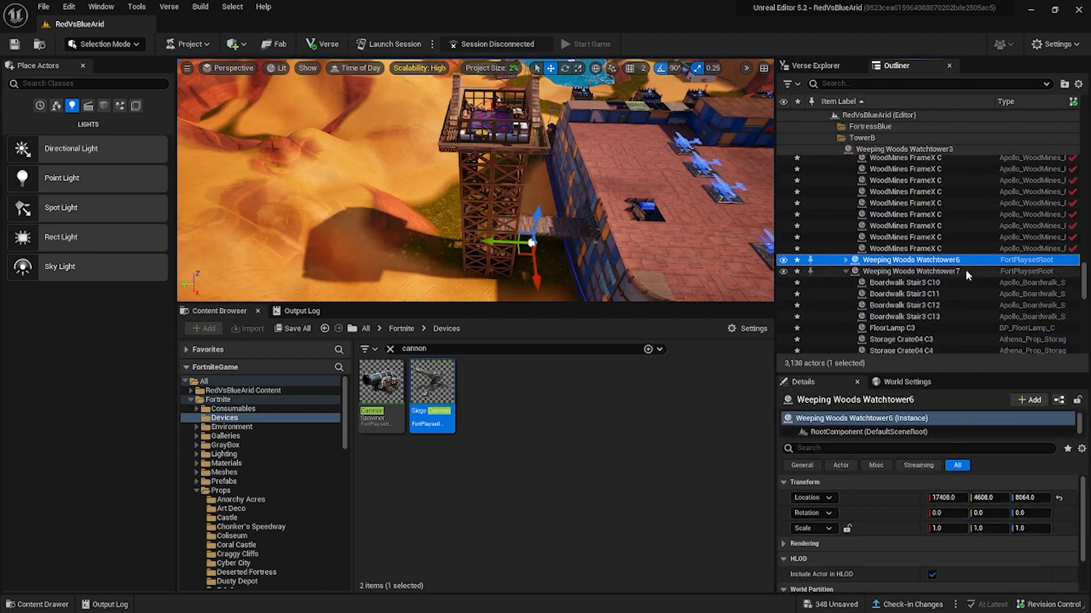
Collapse the duplicated watchtowers and move them with the D-Launcher copy into a TowerB1 folder inside FortressRed.
key("Up")
key("Left")
key("Left")
key("Up")
key("Up")
key("Up")
key("Down")
left_click(913, 248, "ctrl")
left_click(913, 259, "ctrl")
left_click_drag(898, 251, 867, 271)
left_click(846, 260)
left_click(850, 283)
left_click(845, 271)
double_click(879, 238)
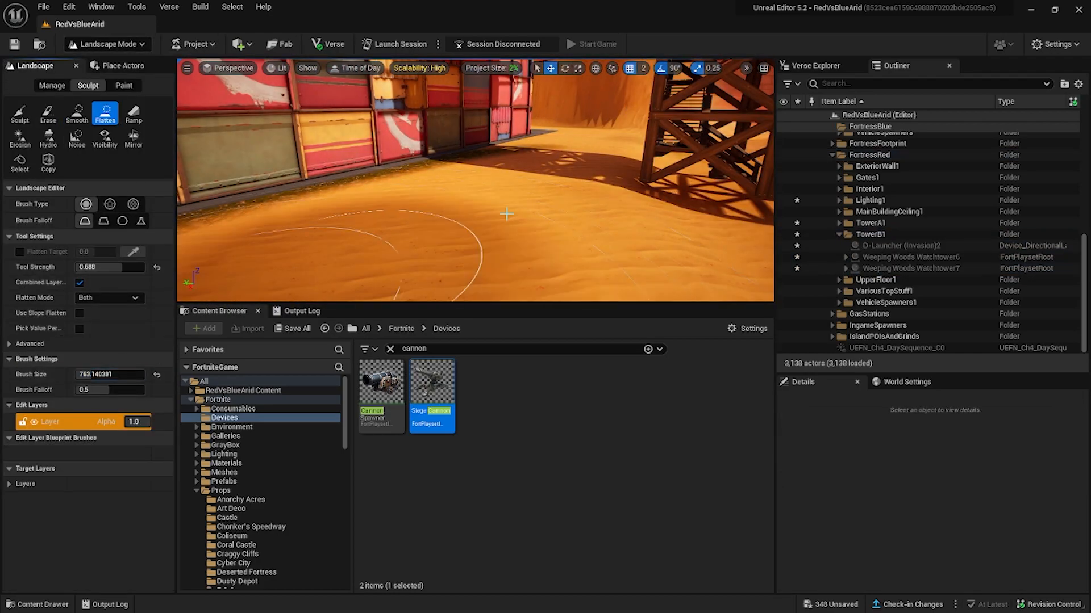
Flatten the sand around the base of TowerB1's watchtower in Landscape mode.
right_click_drag(506, 214, 563, 183)
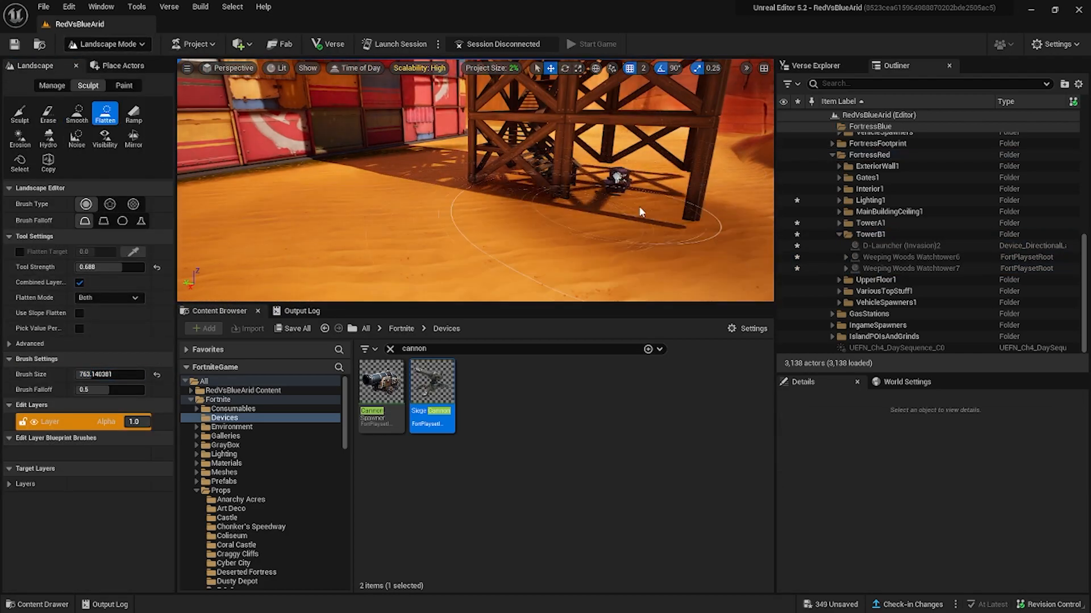
right_click_drag(476, 188, 557, 188)
Set the Sculpt tool strength to 0.192, try raising the sand in front of the watchtower, and undo the stroke.
left_click(20, 114)
left_click_drag(116, 252, 89, 252)
left_click(551, 227)
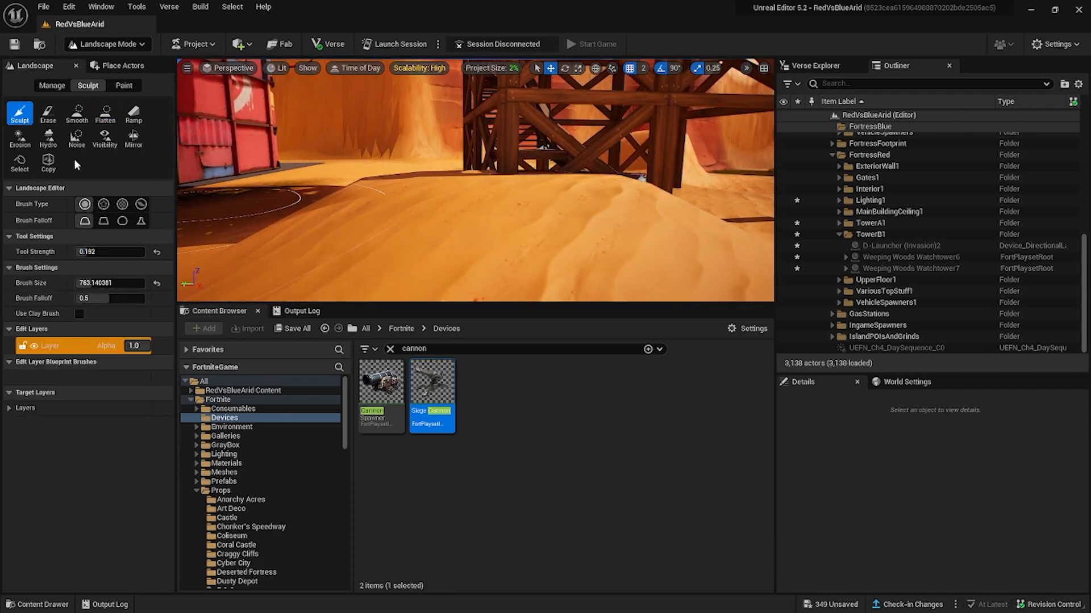
key("ctrl+z")
Try sculpting and flattening the sand under the watchtower's legs with lighter strokes.
right_click_drag(477, 221, 500, 221)
mouse_move(478, 222)
left_mouse_down()
mouse_move(523, 200)
mouse_move(534, 207)
left_mouse_up()
left_click(105, 113)
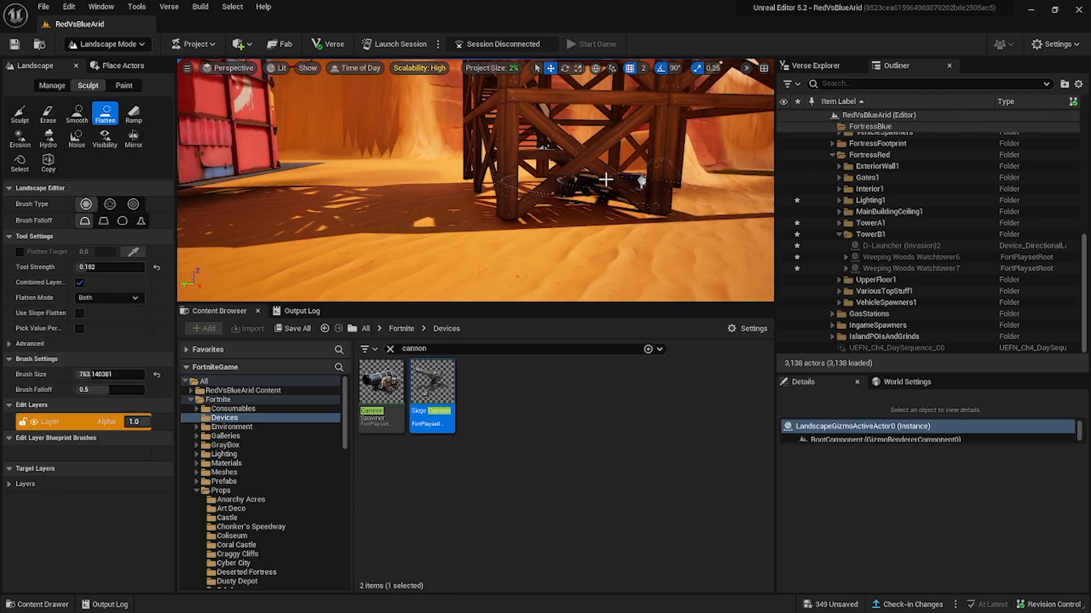
key("ctrl+z")
right_click_drag(484, 211, 519, 222)
Return to Selection mode and undo the recent landscape strokes around the watchtower.
left_click(113, 44)
left_click(119, 65)
left_click(544, 221)
key("ctrl+z")
key("ctrl+z")
key("ctrl+z")
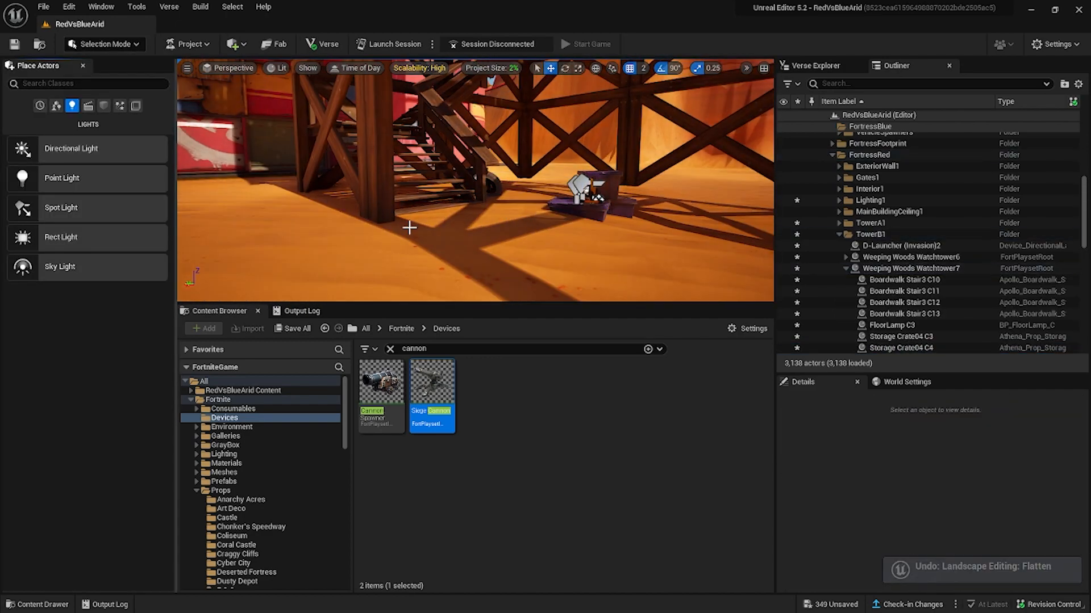
Try another landscape stroke beside the watchtower's legs, undo it, and choose the Sculpt tool.
right_click_drag(409, 227, 409, 228)
left_click(105, 44)
left_click(94, 79)
mouse_move(477, 222)
right_mouse_down()
mouse_move(643, 236)
mouse_move(488, 203)
mouse_move(636, 218)
mouse_move(444, 207)
mouse_move(511, 199)
mouse_move(539, 170)
right_mouse_up()
key("ctrl+z")
left_click(20, 113)
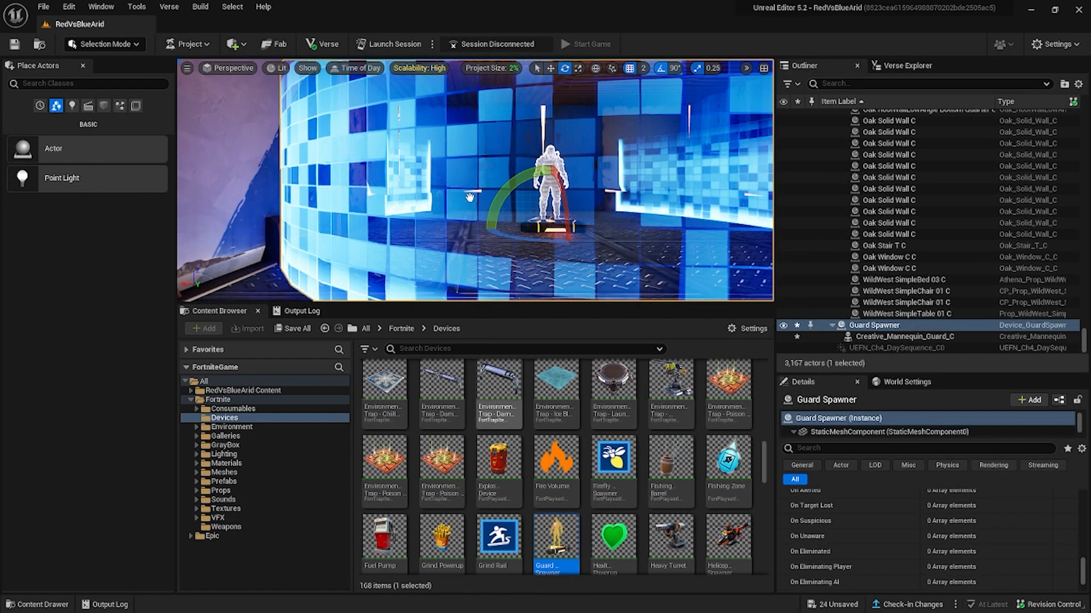
Enlarge the viewport and frame the Guard Spawner in the blue room from the front.
left_click_drag(461, 307, 461, 382)
key("f")
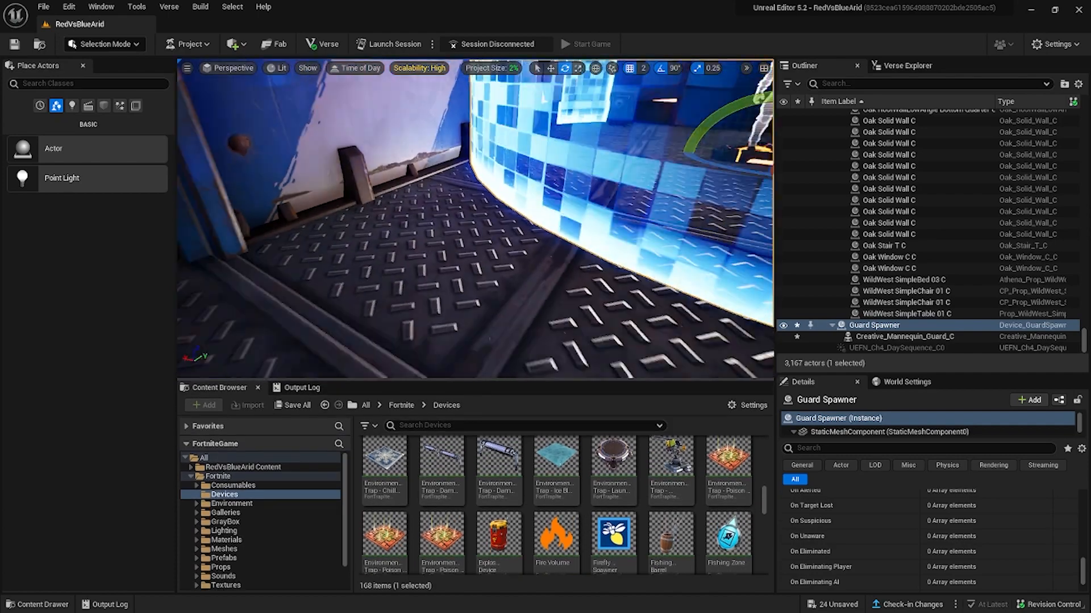
right_click_drag(475, 219, 497, 232)
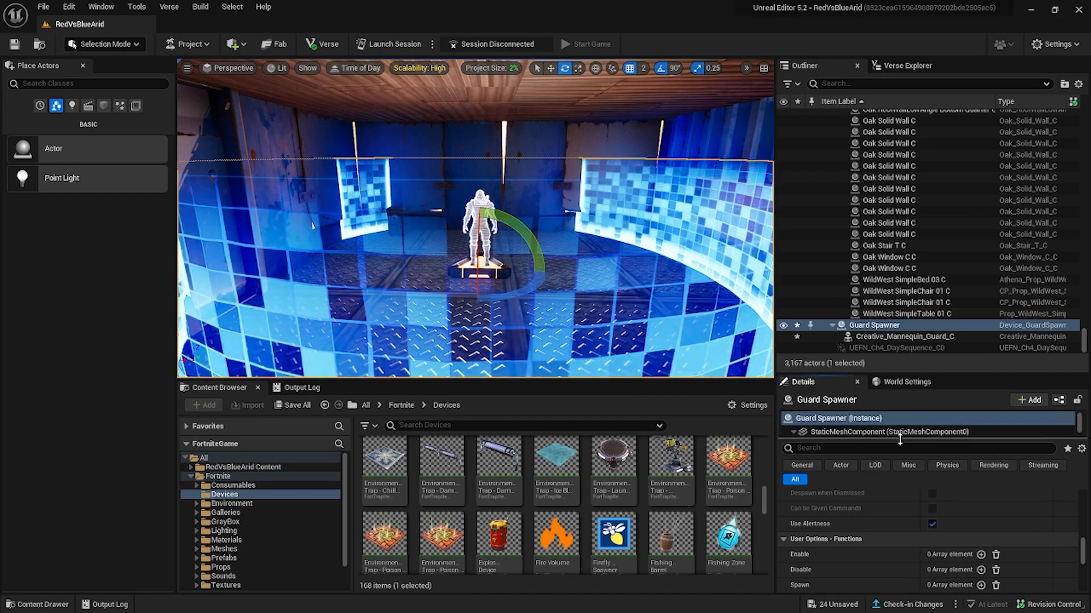
Examine the Guard Spawner's component list and its StaticMeshComponent properties, including HLOD and collision settings.
left_click_drag(904, 441, 904, 521)
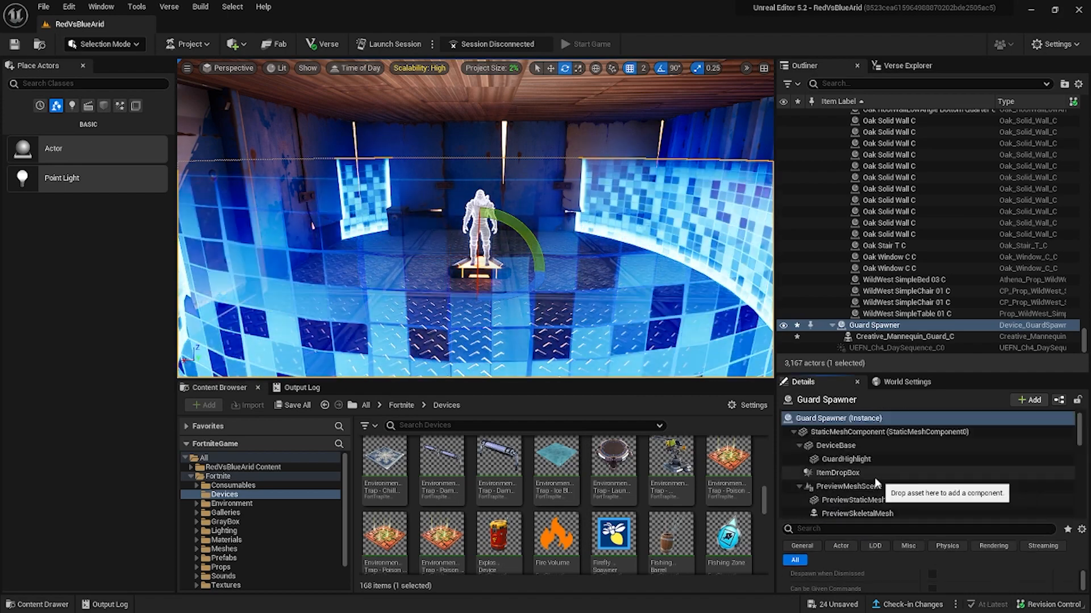
left_click(862, 475)
scroll(920, 500, "down", 5)
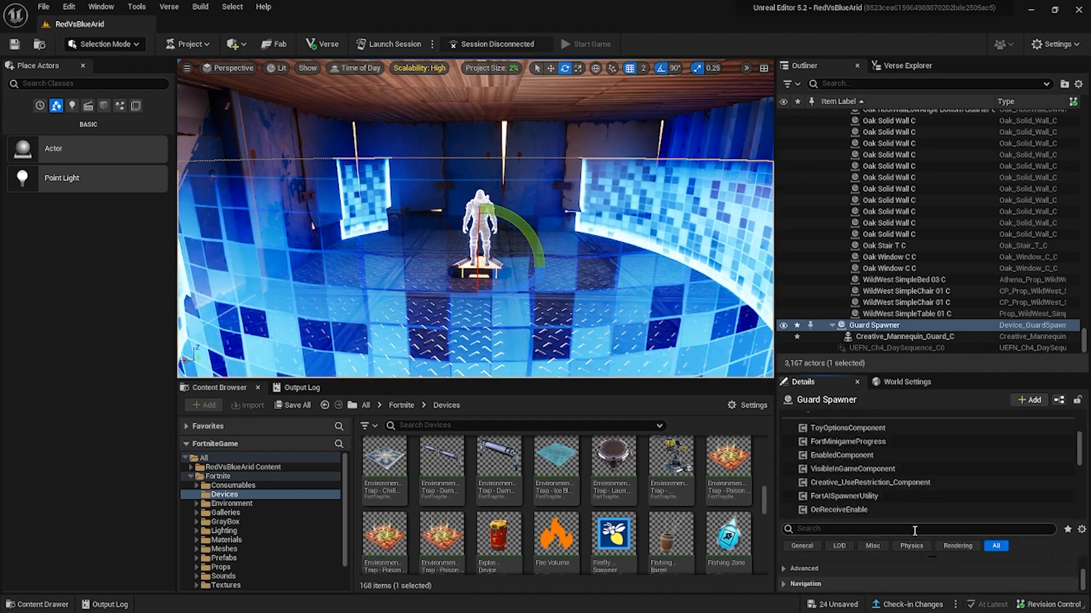
left_click_drag(975, 520, 891, 456)
scroll(913, 465, "up", 3)
scroll(912, 464, "up", 3)
scroll(912, 571, "down", 6)
scroll(911, 571, "up", 6)
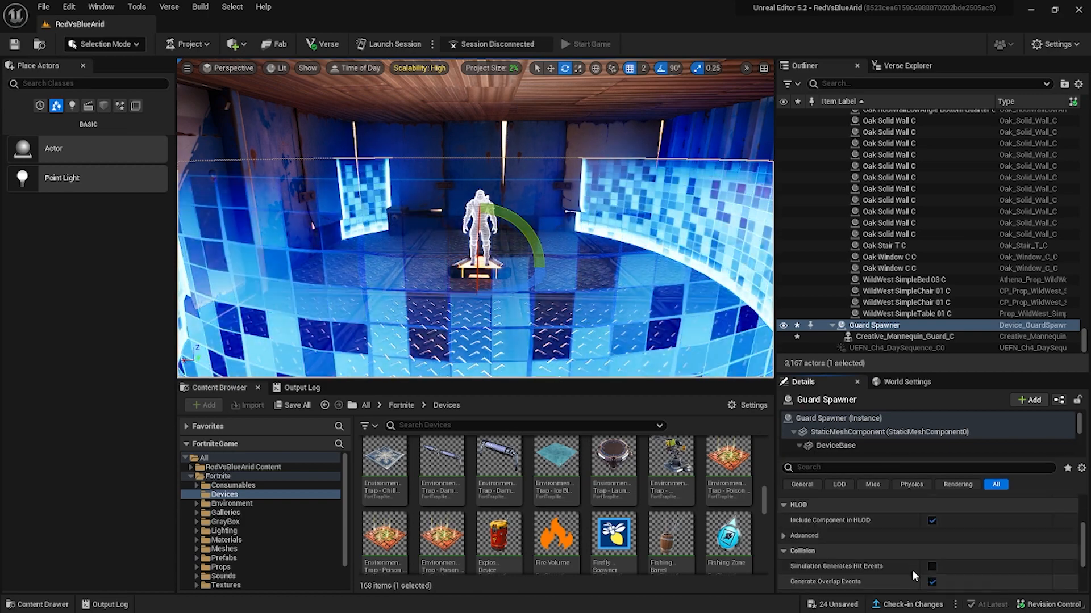
scroll(911, 569, "down", 5)
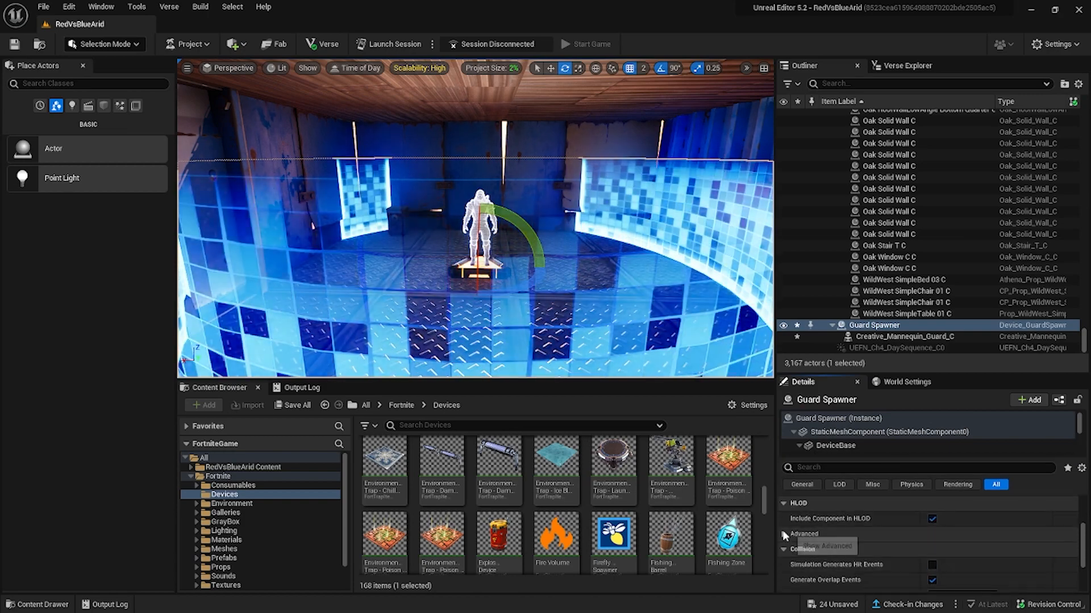
scroll(921, 550, "up", 5)
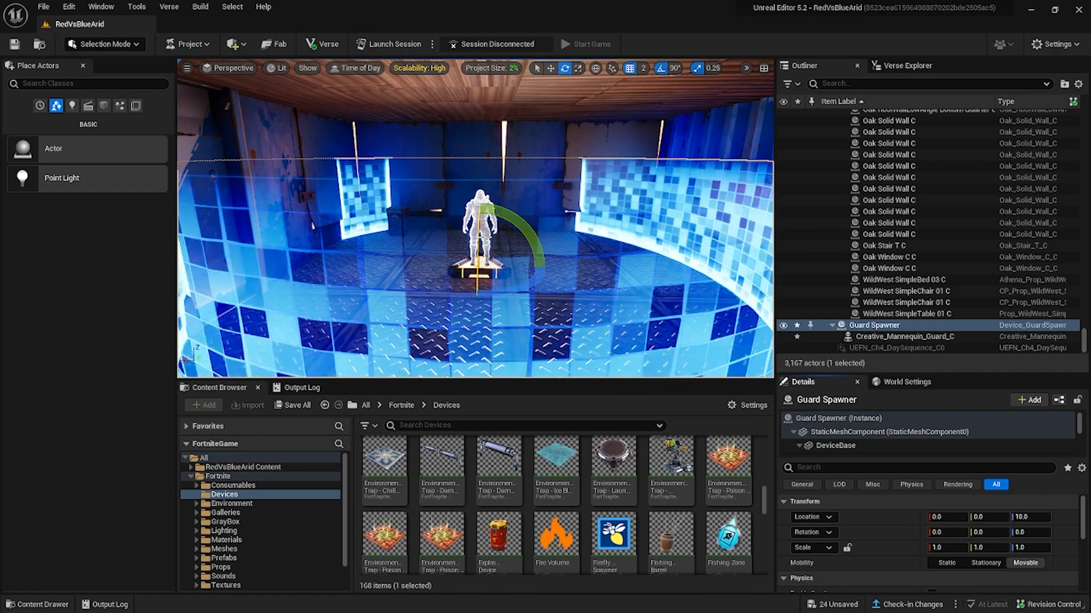
Examine the material, collision and lighting properties of the Guard Spawner's CreativeEditOnlyBase and DeviceBase components.
left_click(479, 260)
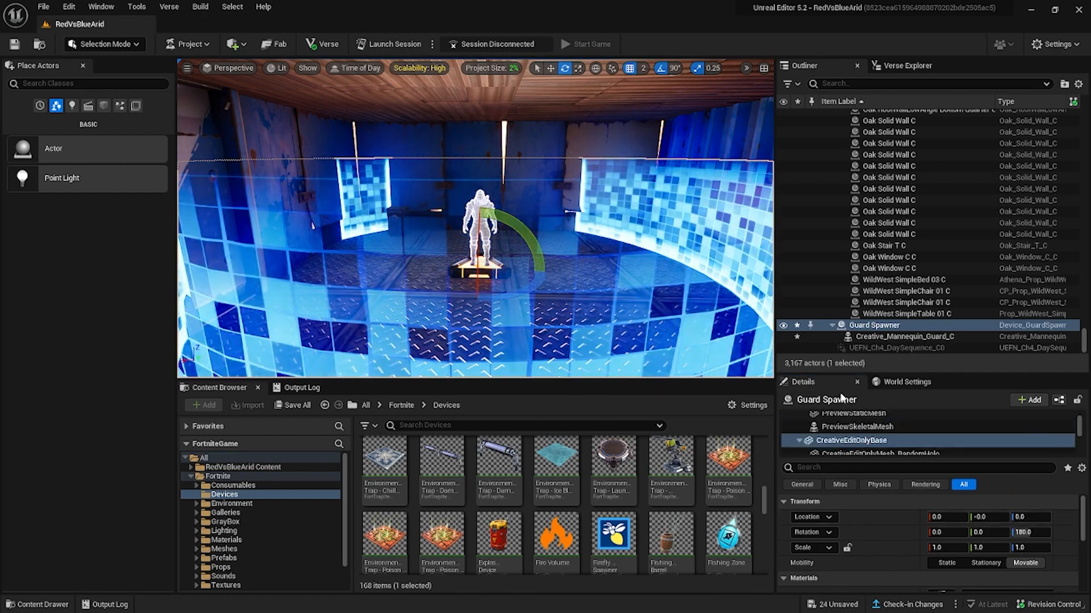
left_click_drag(835, 372, 835, 261)
scroll(876, 514, "down", 5)
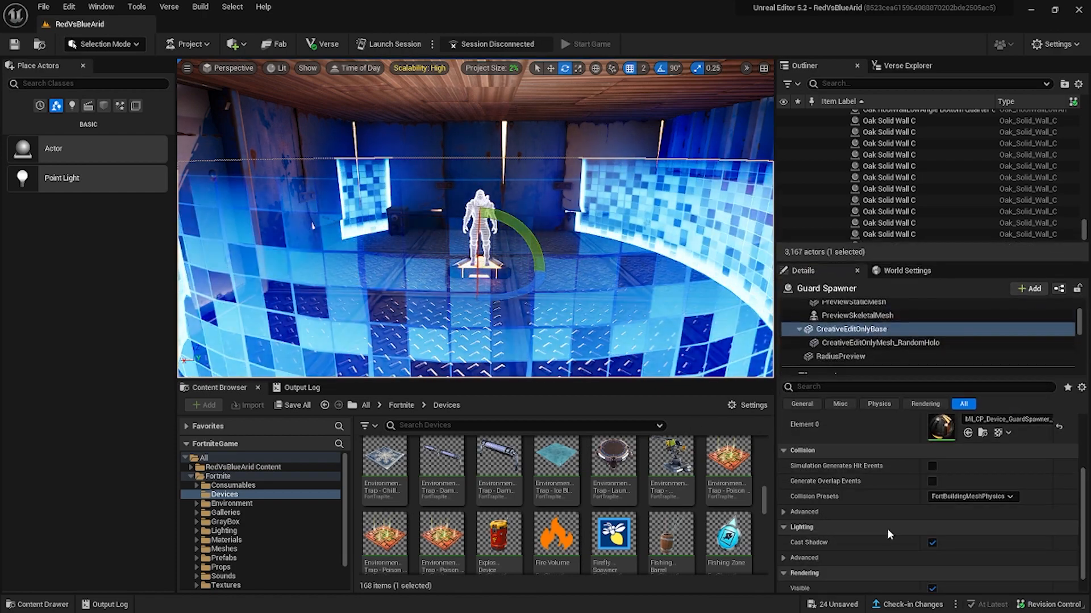
scroll(890, 536, "up", 3)
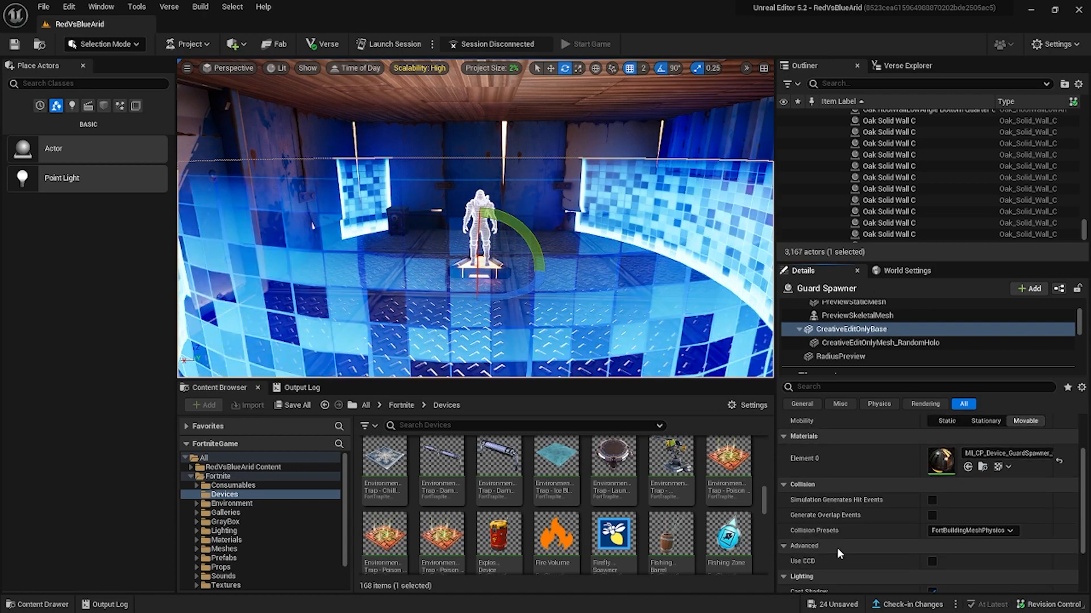
scroll(826, 339, "up", 2)
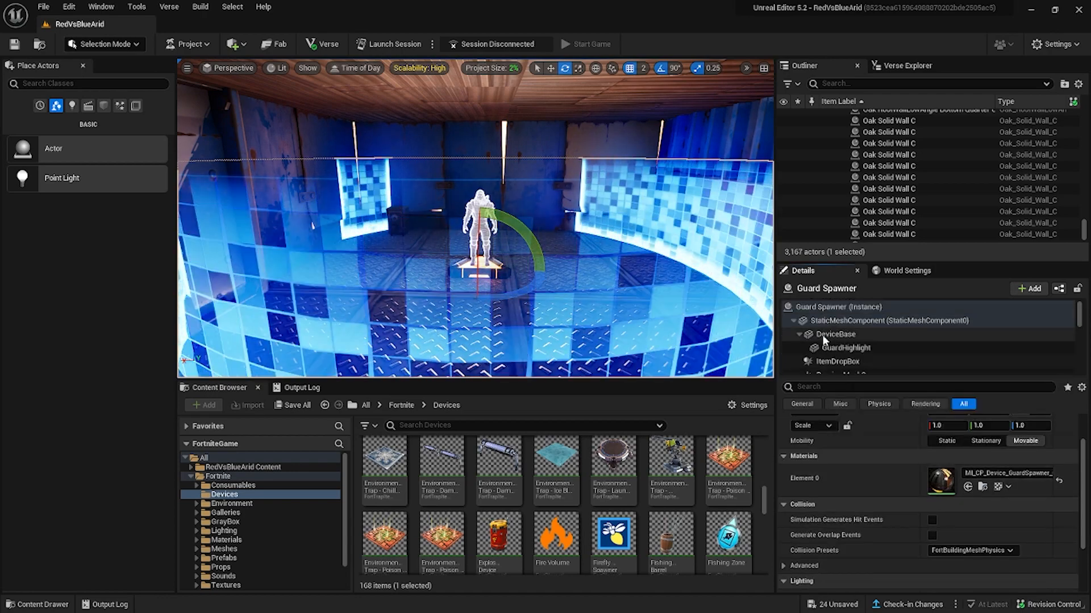
left_click(822, 335)
scroll(910, 505, "down", 5)
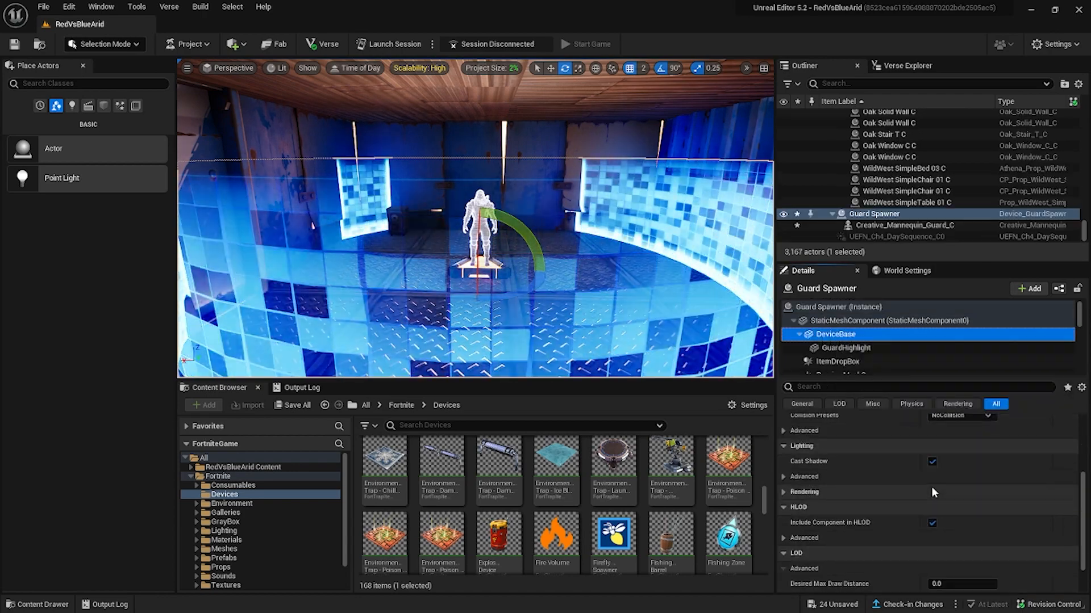
Set the first entry of the Guard Spawner's item list to the Drum Shotgun, searching item definitions for "drum".
left_click(821, 307)
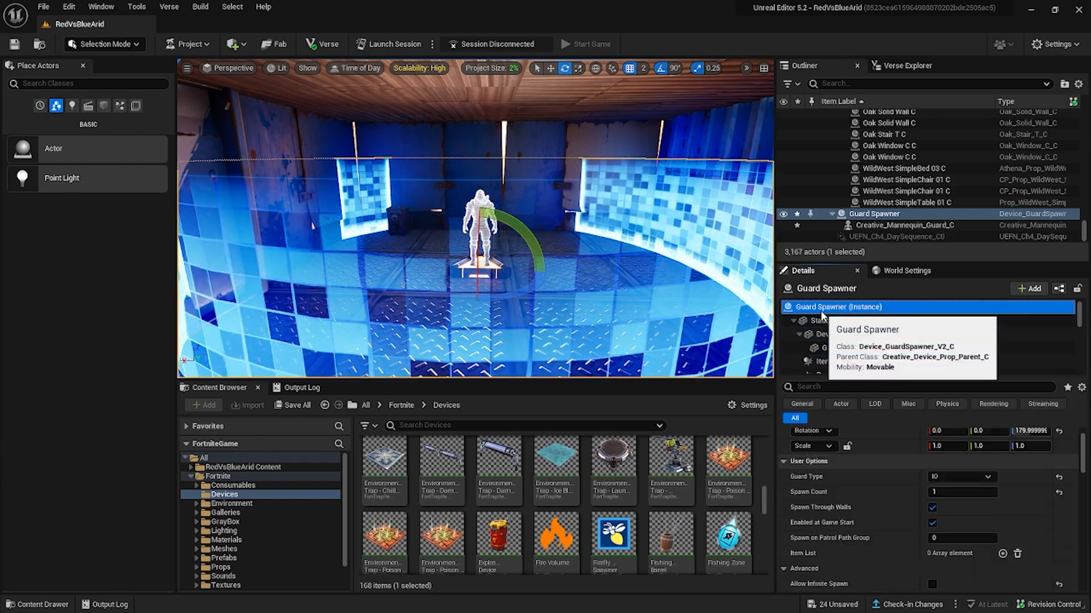
scroll(940, 510, "down", 6)
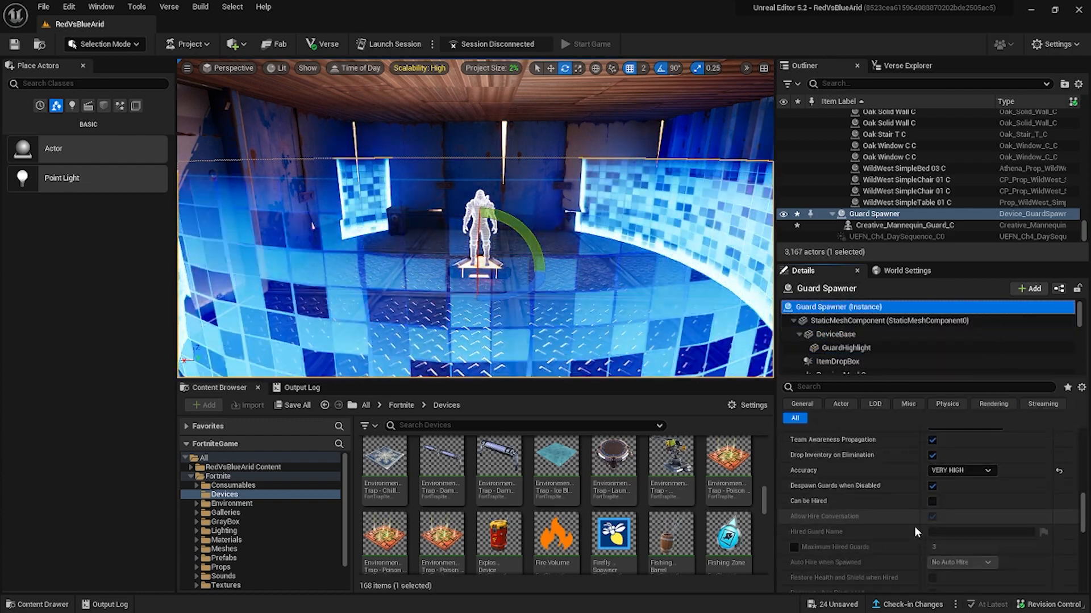
scroll(915, 526, "down", 8)
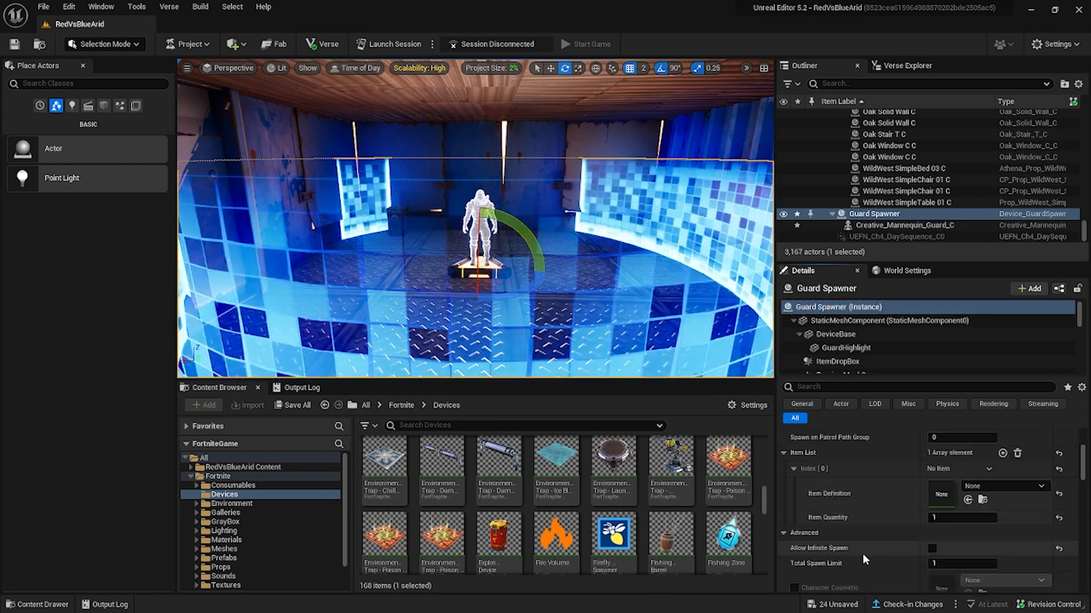
left_click(1003, 486)
type("drum")
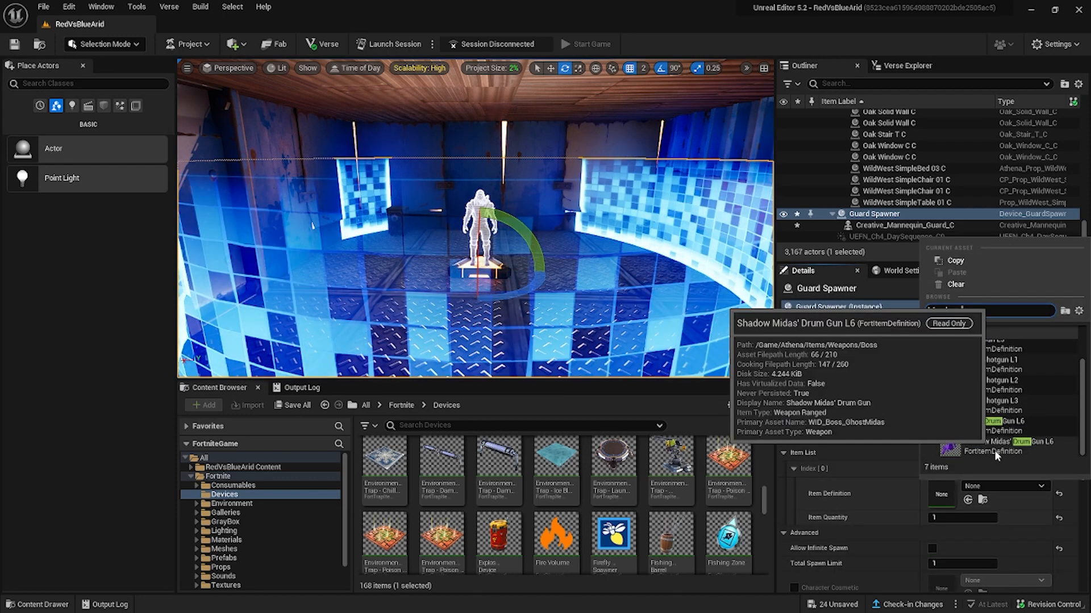
scroll(963, 432, "up", 3)
left_click(969, 431)
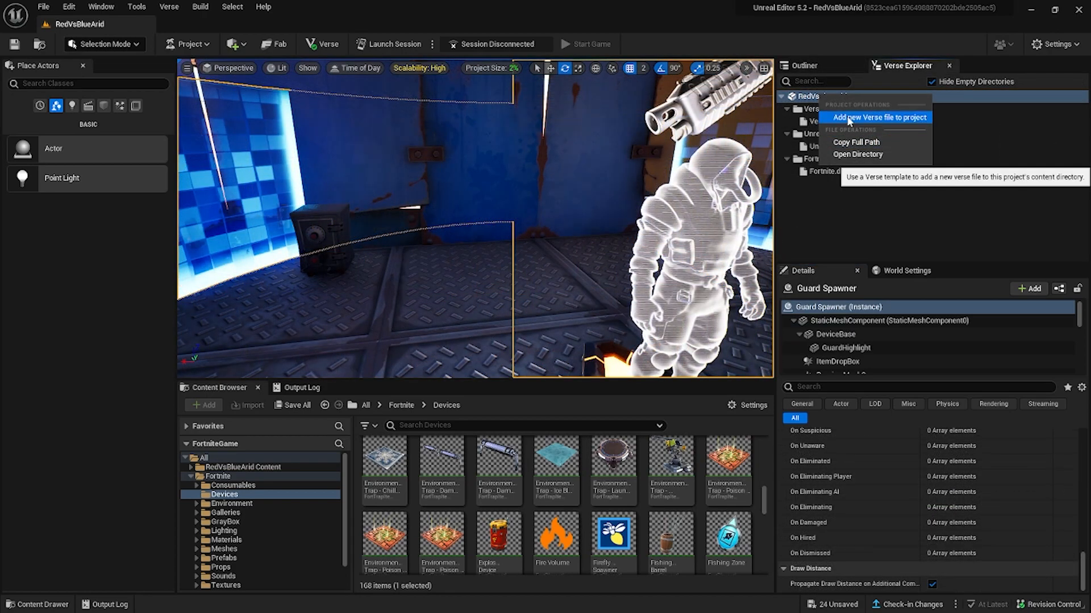
Create a Verse device script named grant_coin_device and place the device from the project content on the blue room's floor.
left_click(849, 118)
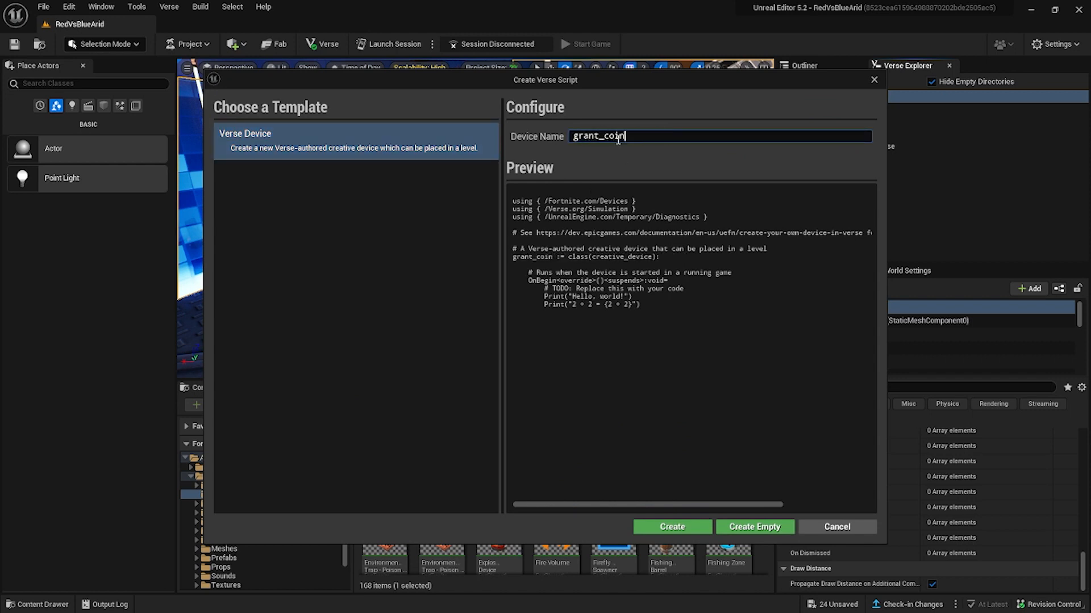
left_click(676, 528)
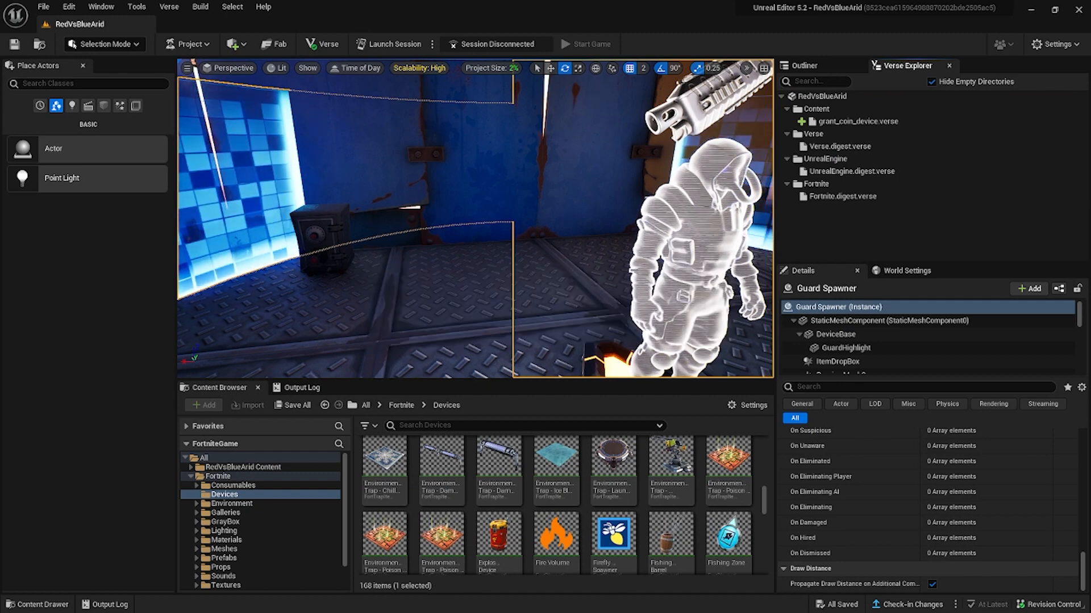
left_click(243, 467)
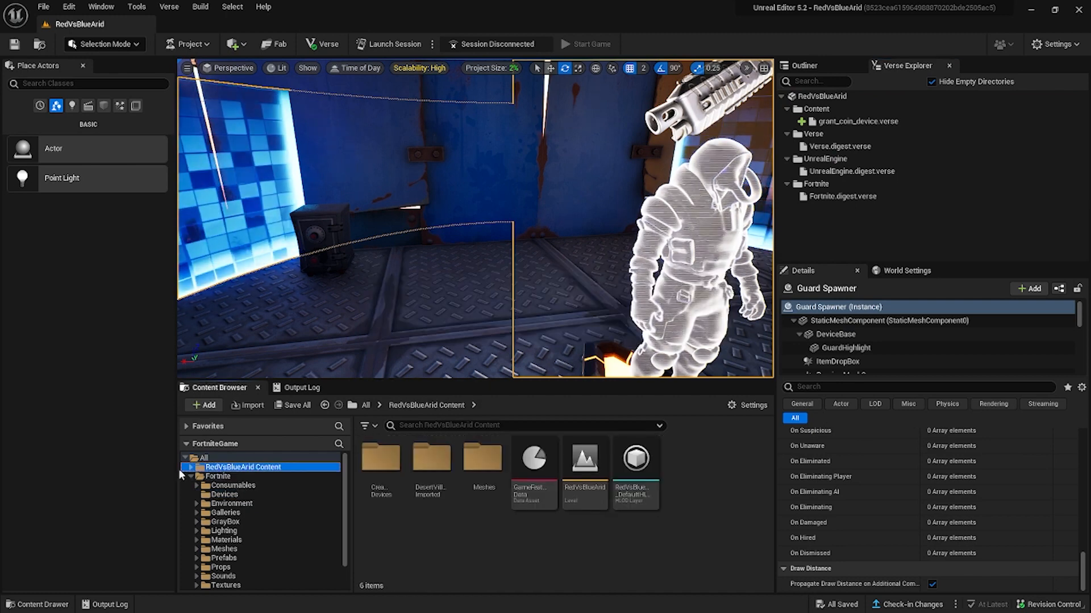
left_click(191, 467)
left_click(238, 476)
left_click_drag(379, 455, 426, 299)
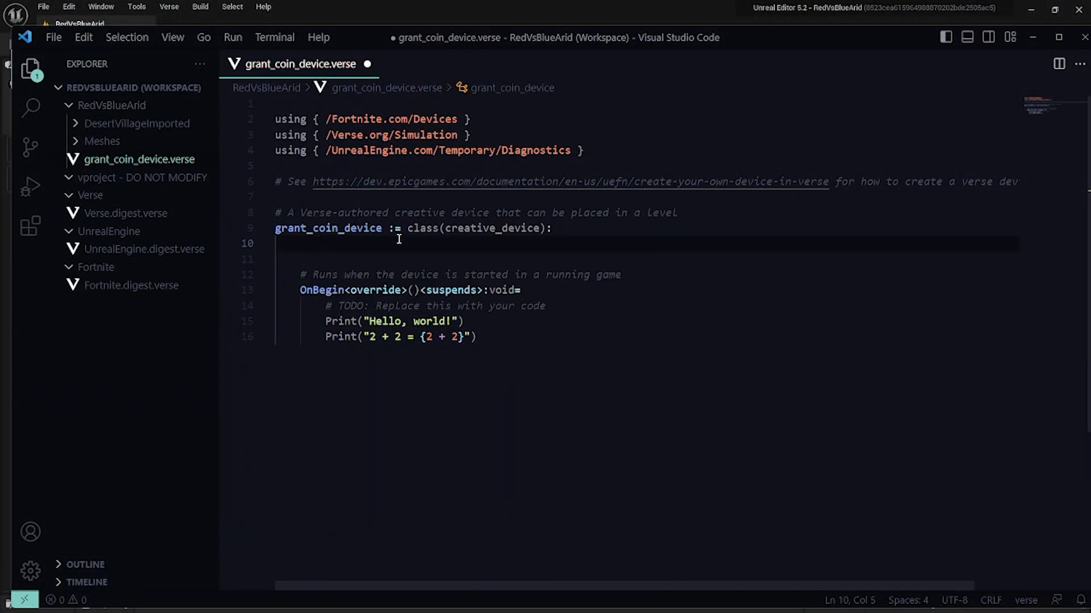
In Visual Studio Code, open the recent BarrierTest workspace and go to the blank line under the barrier_manager_device class declaration.
left_click(53, 37)
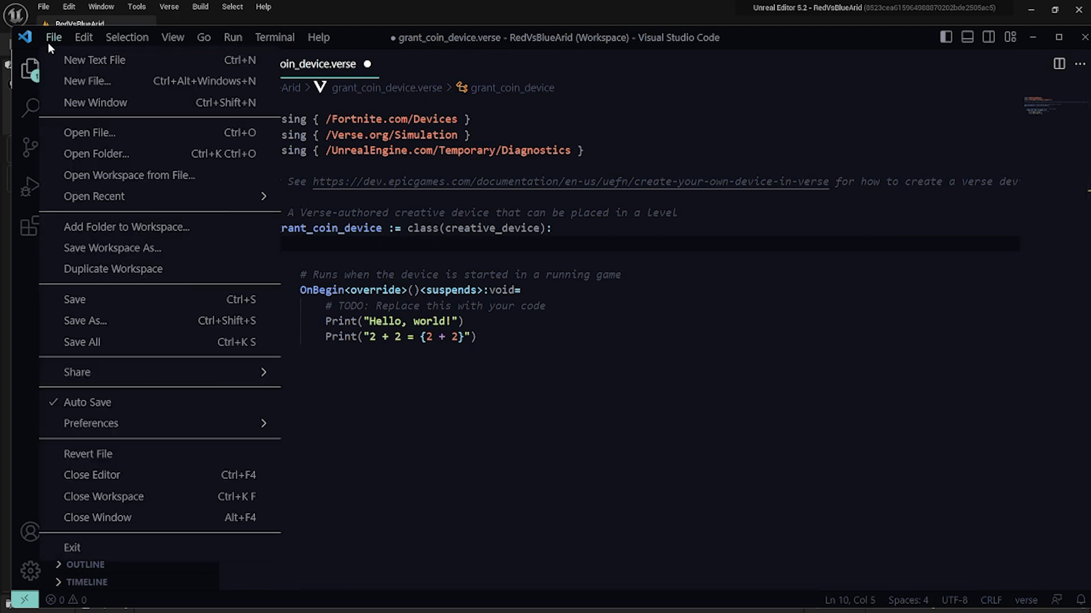
mouse_move(193, 201)
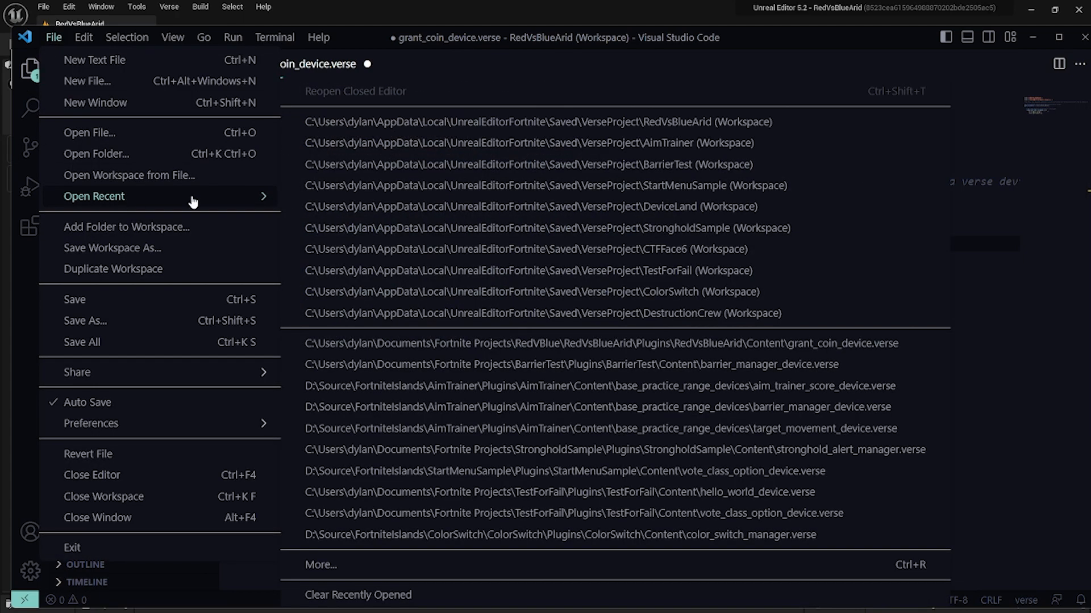
left_click(457, 166)
scroll(438, 294, "up", 1)
left_click(321, 244)
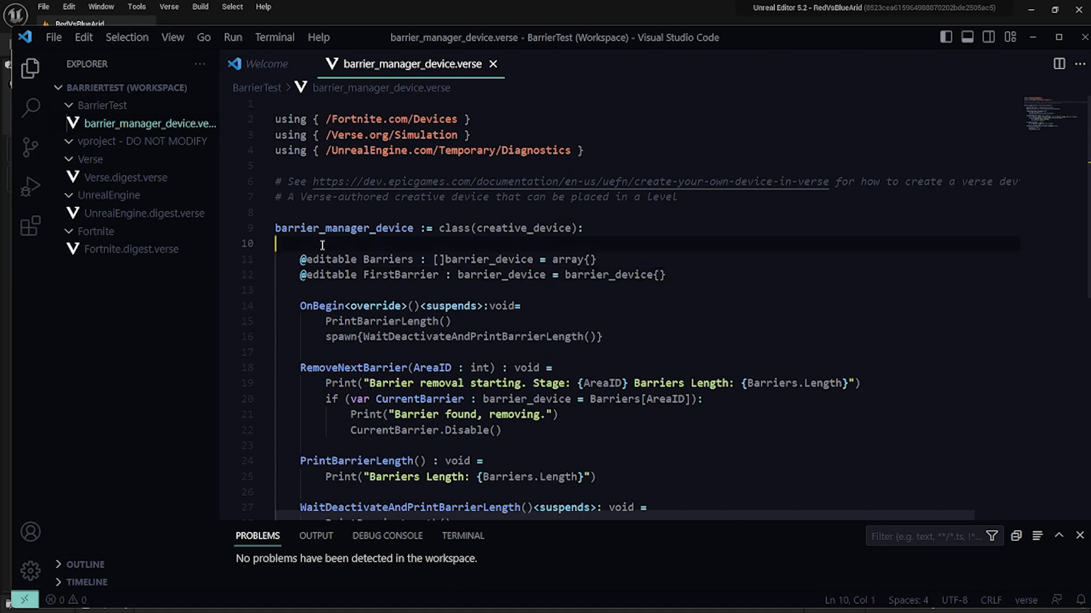
Copy the editable Barriers array declaration line from barrier_manager_device.verse.
key("Down")
key("shift+Down")
key("shift+Down")
key("shift+Down")
key("shift+Down")
key("shift+Down")
key("shift+Down")
key("shift+Down")
key("shift+Down")
key("shift+Down")
key("shift+Down")
key("shift+Down")
key("shift+Down")
key("shift+Down")
key("shift+Up")
key("shift+Up")
key("shift+Up")
key("shift+Up")
key("shift+Up")
key("shift+Up")
key("shift+Up")
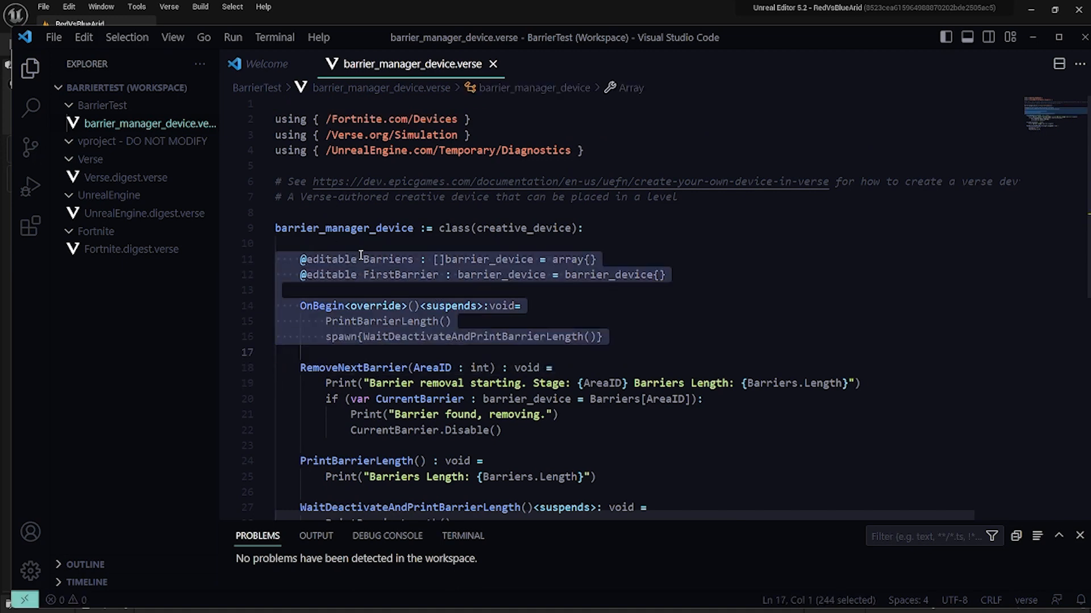
key("shift+Up")
key("shift+Up")
key("shift+Up")
key("shift+Up")
key("shift+Up")
key("ctrl+c")
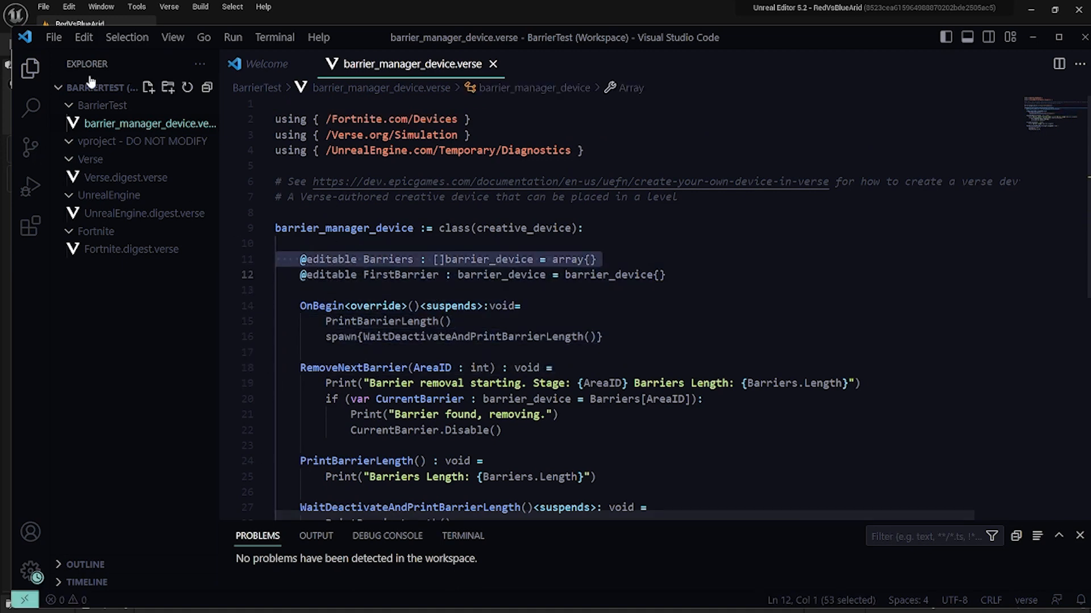
Reopen the RedVsBlueArid workspace and paste the Barriers declaration under the grant_coin_device class line.
left_click(54, 37)
mouse_move(171, 196)
left_click(360, 151)
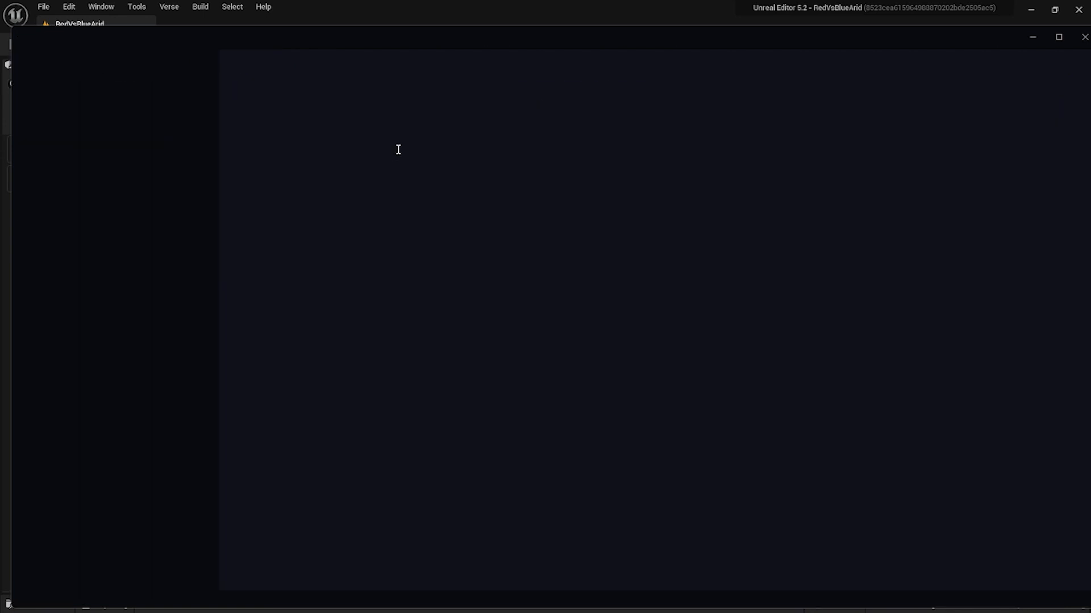
key("ctrl+v")
Reduce the pasted Barriers declaration's indentation to a single four-space level.
key("ctrl+Left")
key("ctrl+Left")
key("ctrl+Left")
key("ctrl+Left")
key("ctrl+Left")
key("ctrl+Left")
key("ctrl+Left")
key("ctrl+Left")
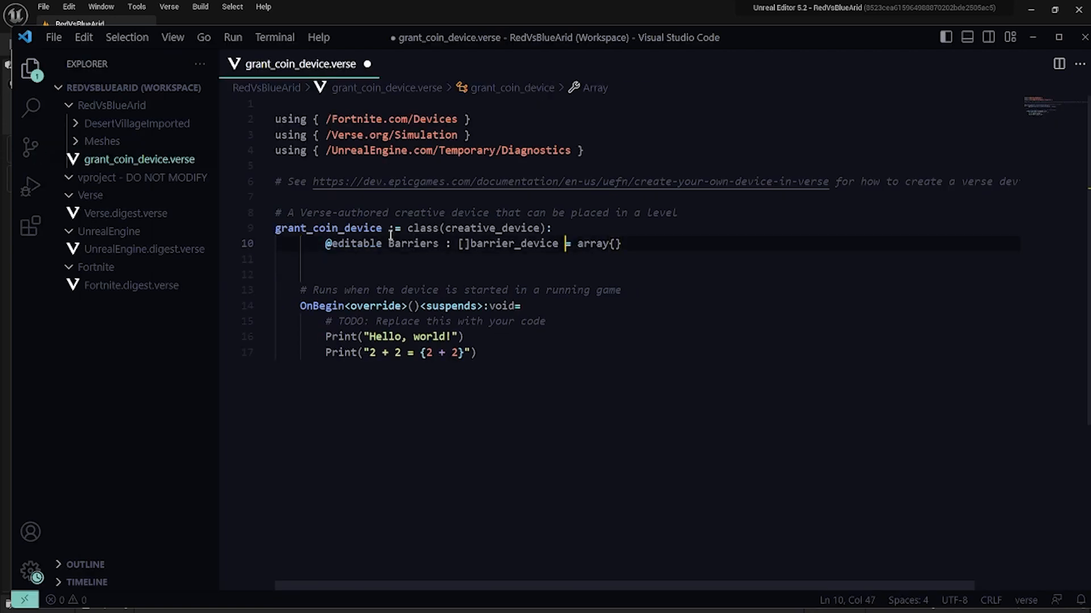
key("Left")
key("ctrl+shift+Left")
key("ctrl+shift+Right")
key("ctrl+shift+Left")
key("shift+Left")
key("ctrl+shift+Left")
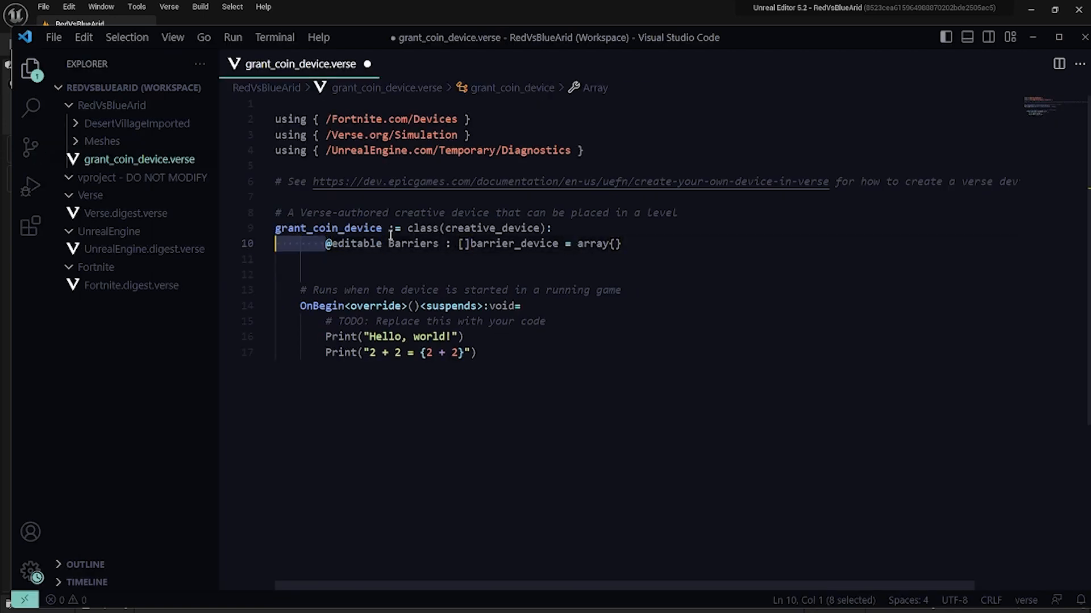
key("Tab")
type("`")
key("BackSpace")
Rename the Barriers variable in the pasted declaration to GuardSpawnerDevices.
key("End")
key("ctrl+Left")
key("ctrl+Left")
key("ctrl+Left")
key("ctrl+Left")
key("ctrl+Left")
key("ctrl+Left")
key("Left")
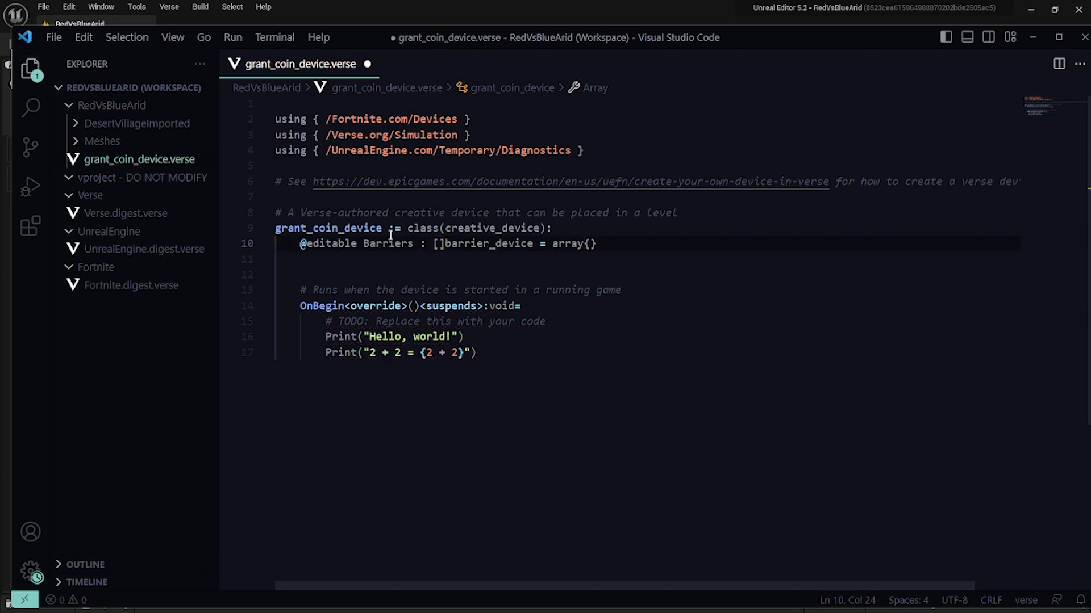
key("ctrl+shift+Left")
type("G")
key("BackSpace")
type("Guards")
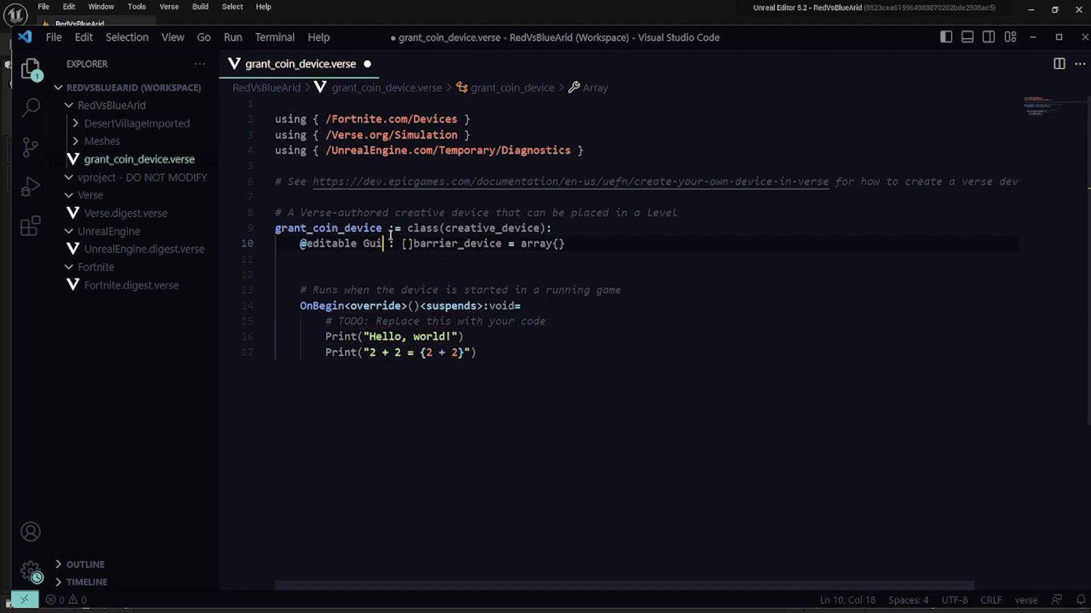
type("pawnerDevc")
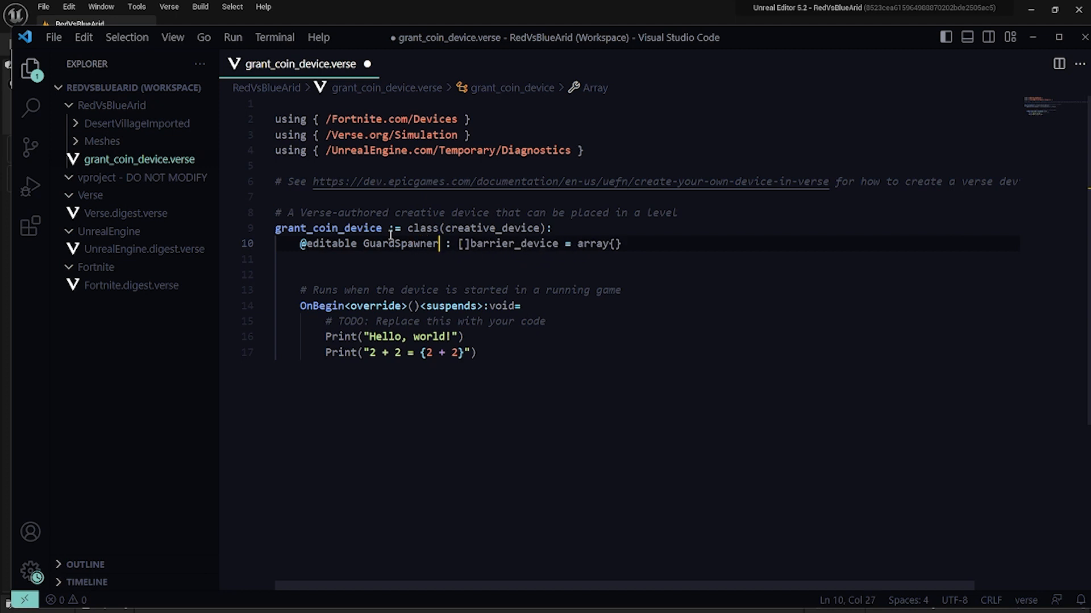
key("BackSpace")
type("ices")
Change the array's element type from barrier_device to guard_spawner_device.
key("Right")
key("Right")
key("Right")
key("Right")
key("Right")
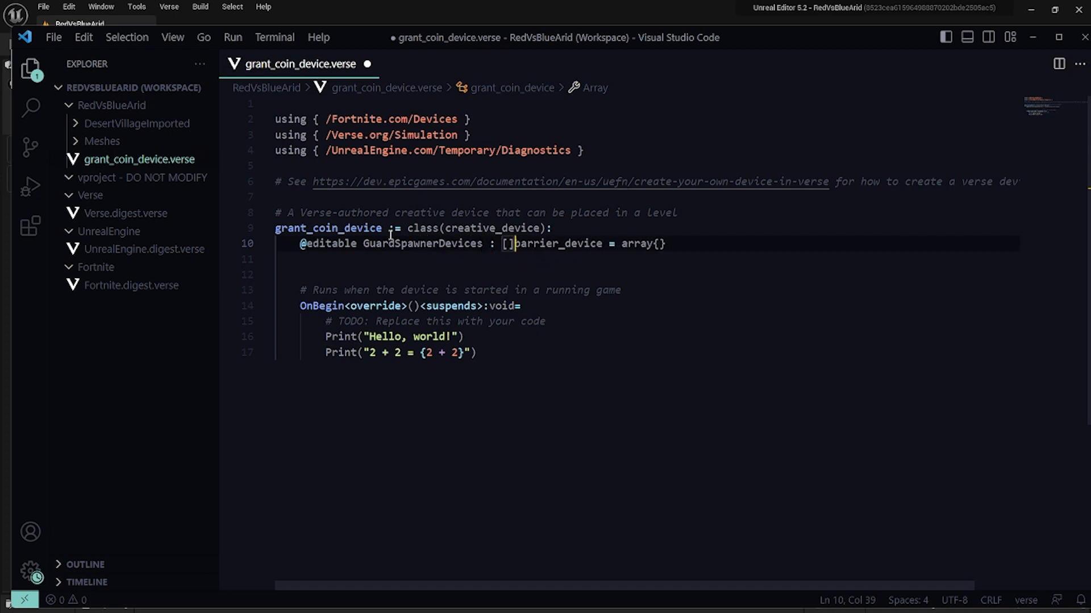
key("ctrl+shift+Right")
type("guard")
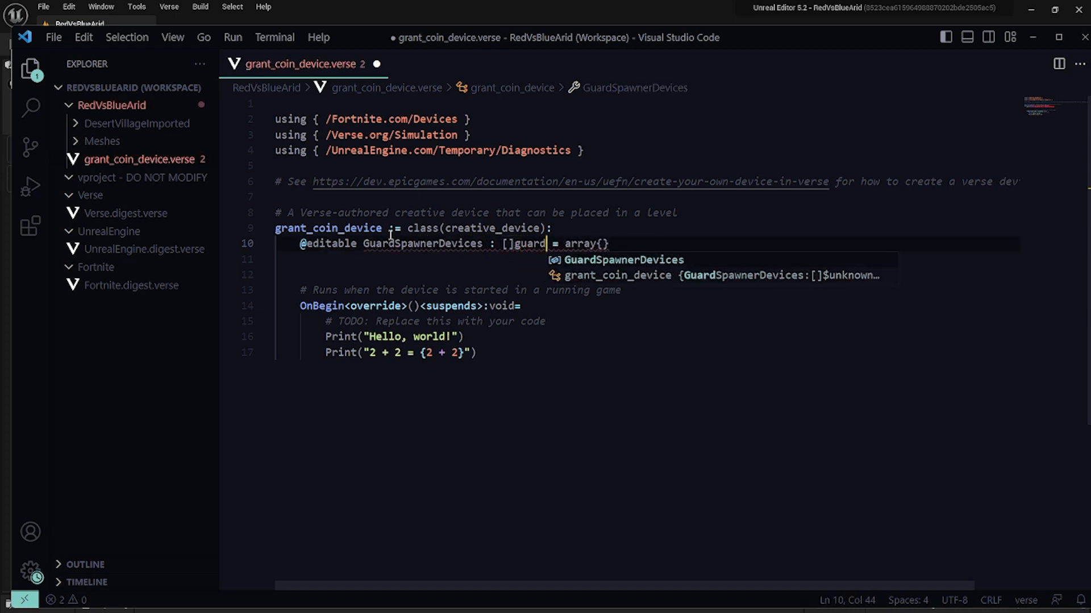
type("_spawner_devicew")
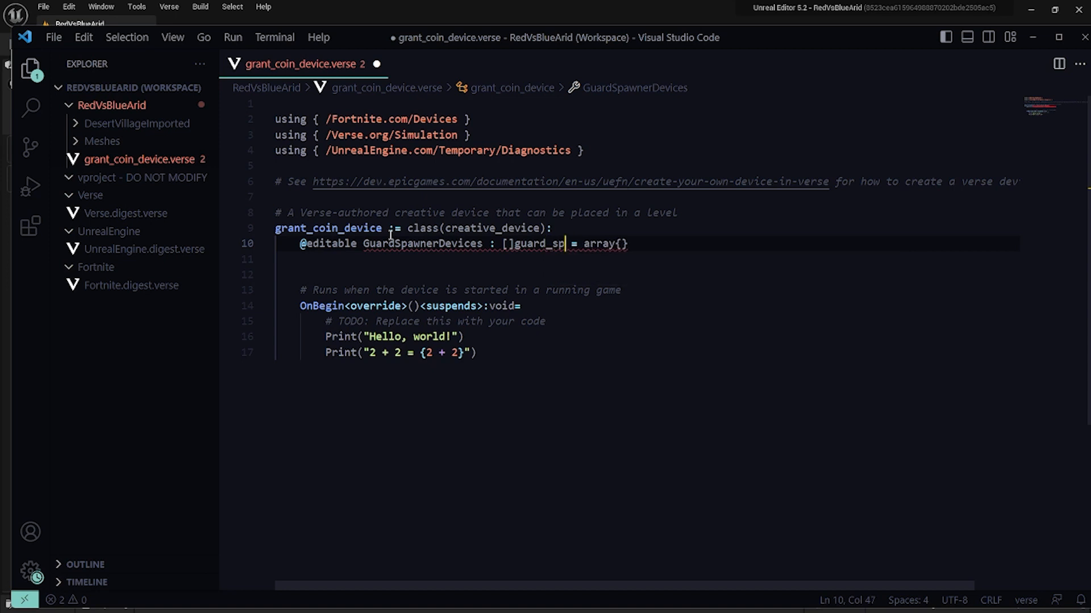
key("Right")
key("Left")
key("BackSpace")
Delete the two sample Print lines from OnBegin and start a new class-level function named Grant_Coins below it.
key("Down")
key("Down")
key("Down")
key("Down")
key("Down")
key("Down")
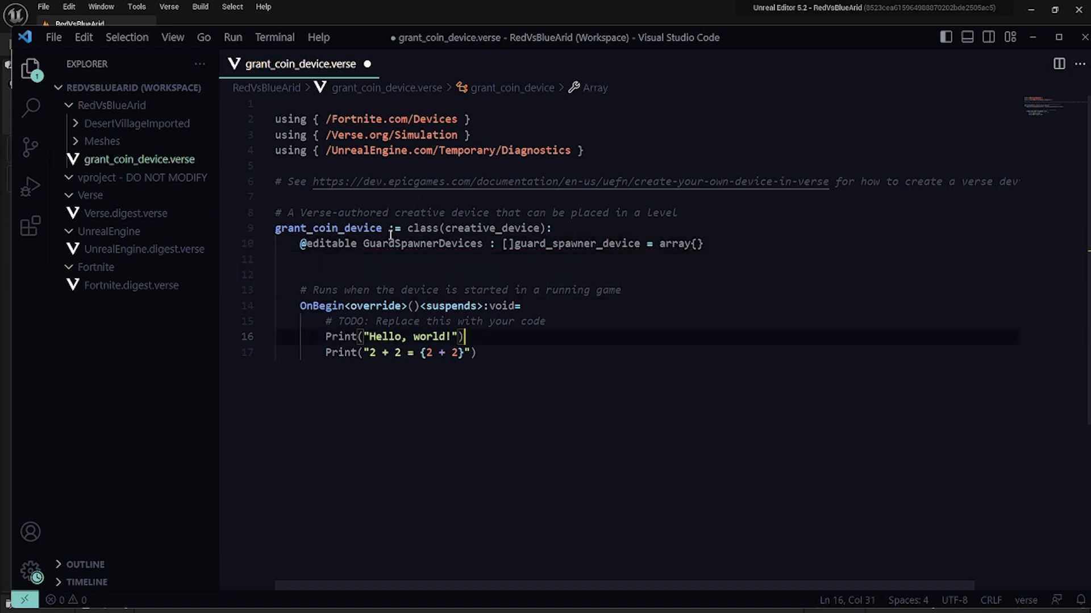
key("Home")
key("shift+Down")
key("shift+End")
key("BackSpace")
key("Return")
key("Return")
key("BackSpace")
type("G")
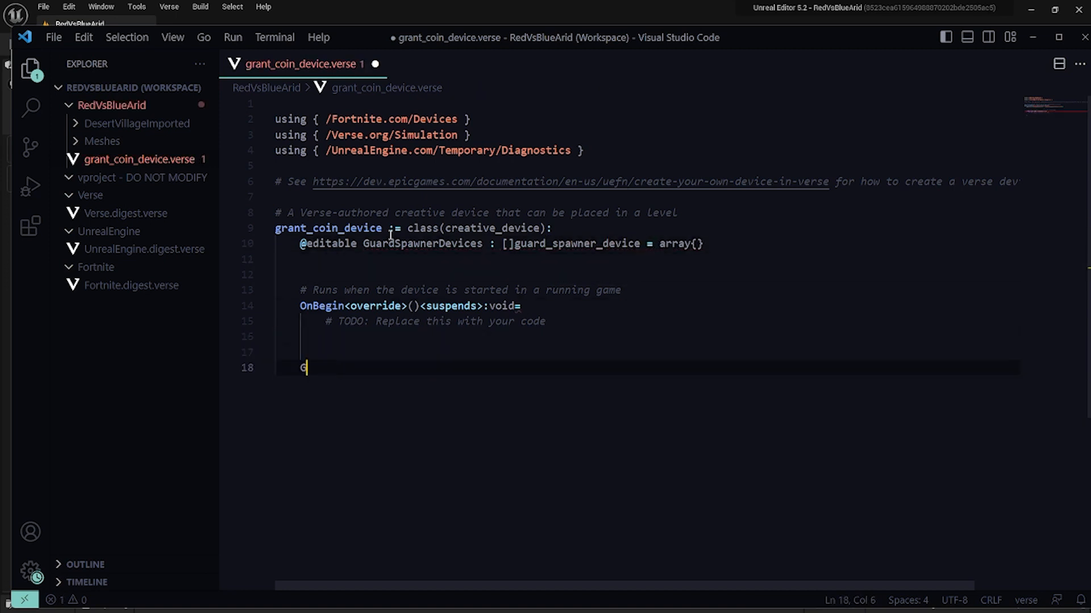
type("rant_Coins")
Declare an editable integer CoinAmount with a default of 500 below the GuardSpawnerDevices line.
key("Up")
key("Up")
key("Up")
key("Up")
key("Up")
key("Up")
key("Up")
type("@editable ")
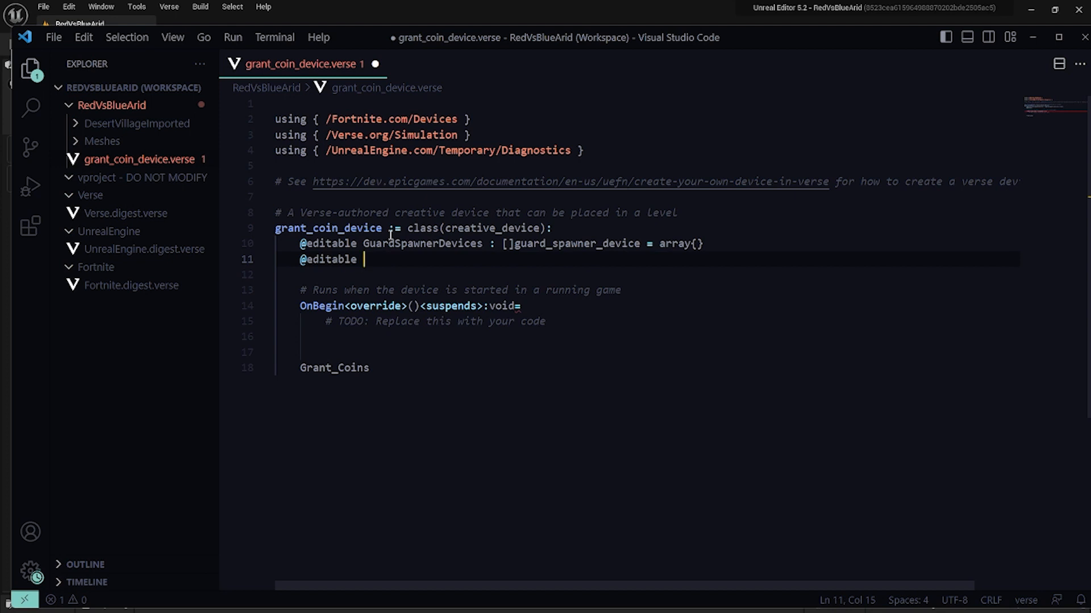
type("CoinAmount : int = int{}")
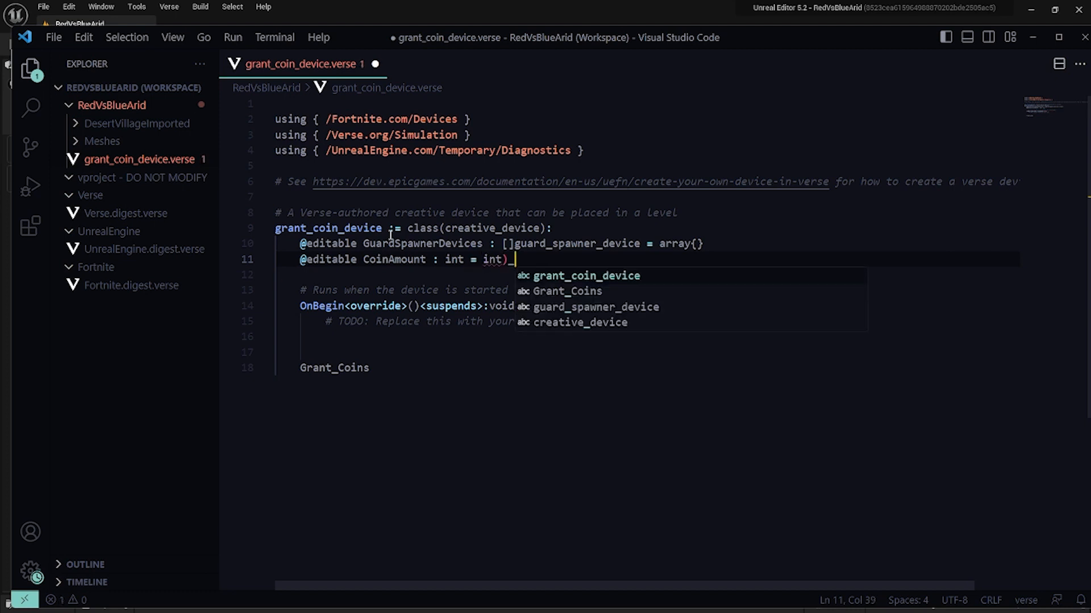
key("BackSpace")
key("BackSpace")
key("BackSpace")
key("BackSpace")
key("BackSpace")
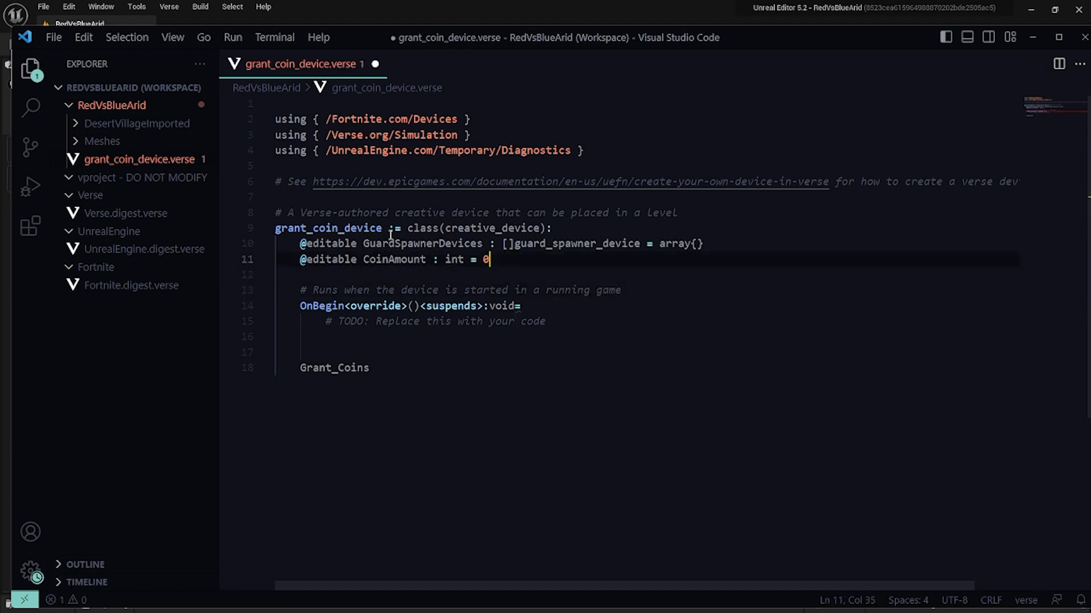
key("ctrl+s")
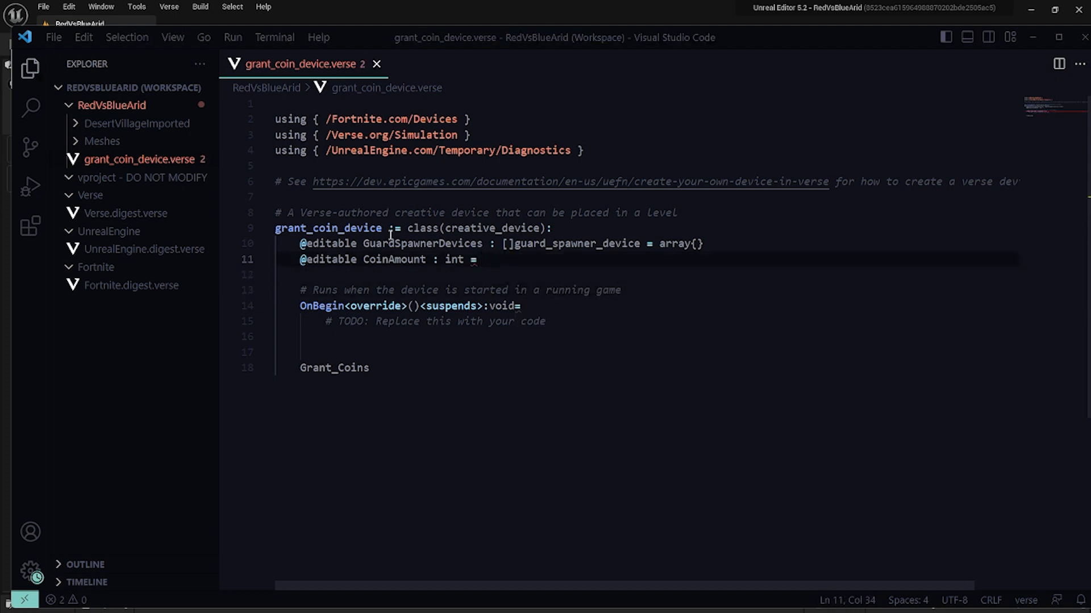
type("500")
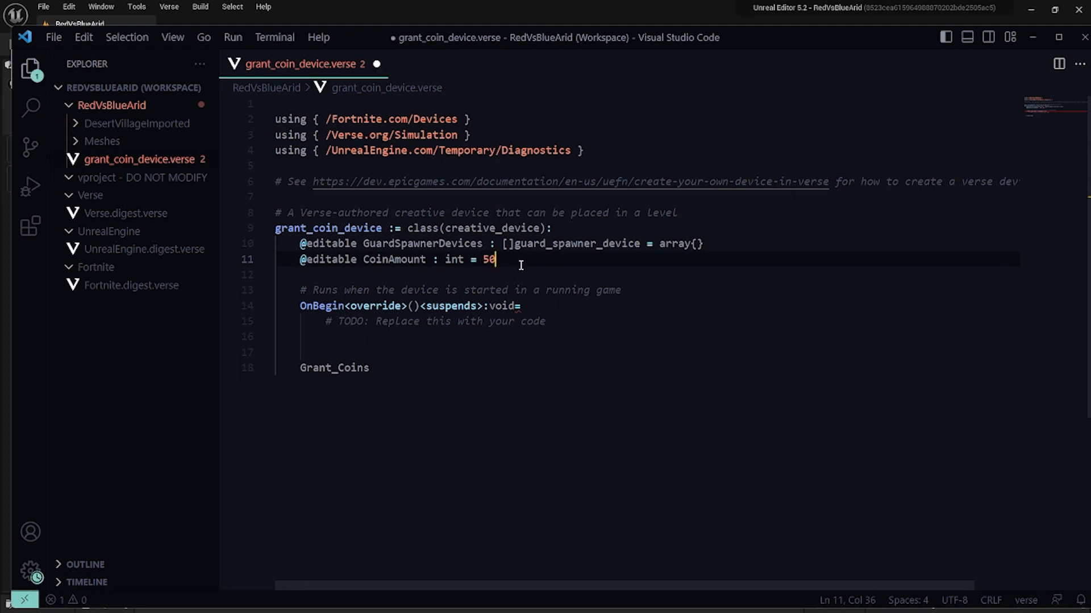
left_click(450, 373)
key("Up")
key("Up")
mouse_move(517, 307)
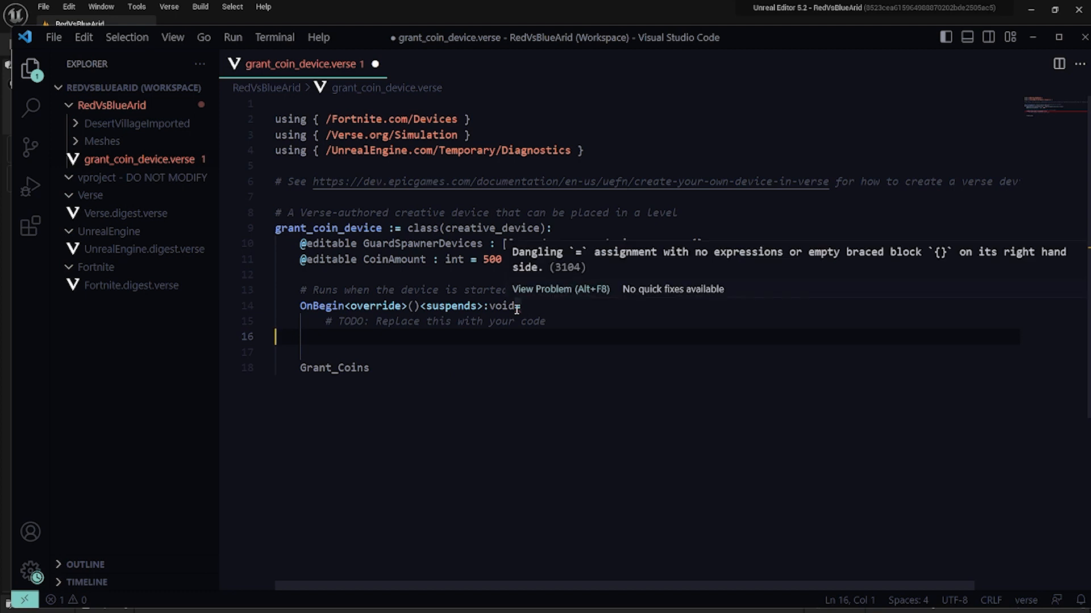
key("Down")
key("Down")
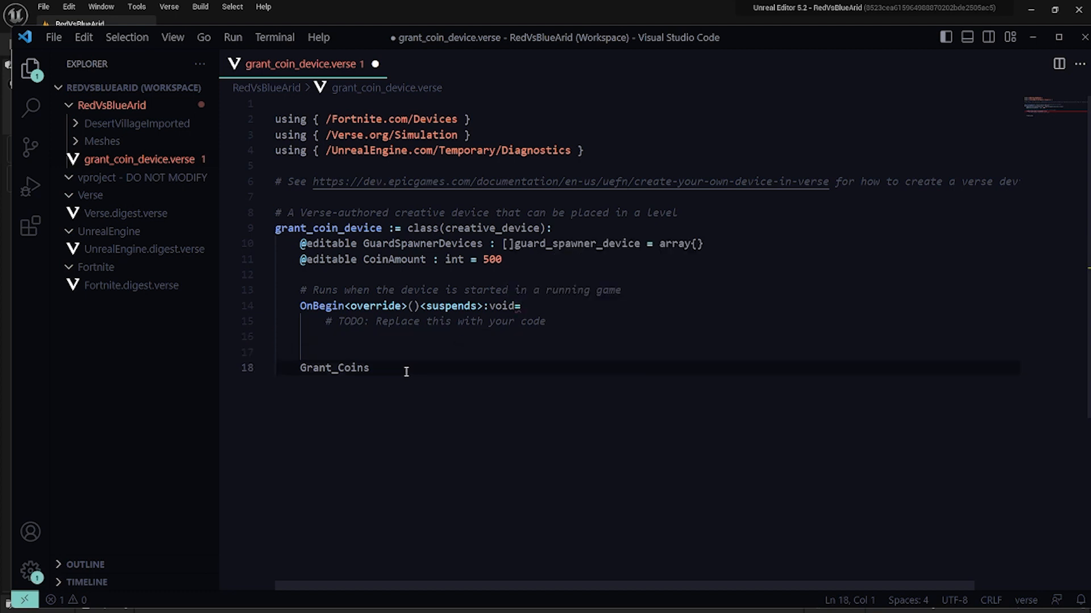
type("function")
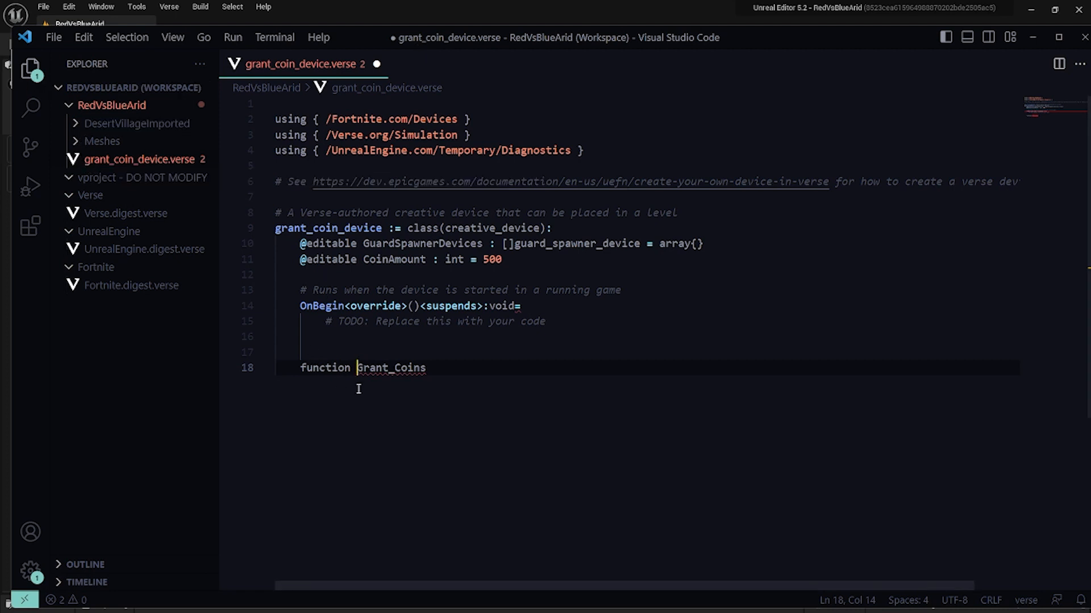
key("BackSpace")
key("BackSpace")
key("BackSpace")
key("BackSpace")
key("BackSpace")
key("BackSpace")
key("BackSpace")
key("BackSpace")
Complete the function signature as Grant_Coins(AgentIn : agent) : void= and start its body line.
key("BackSpace")
key("End")
type("(Age")
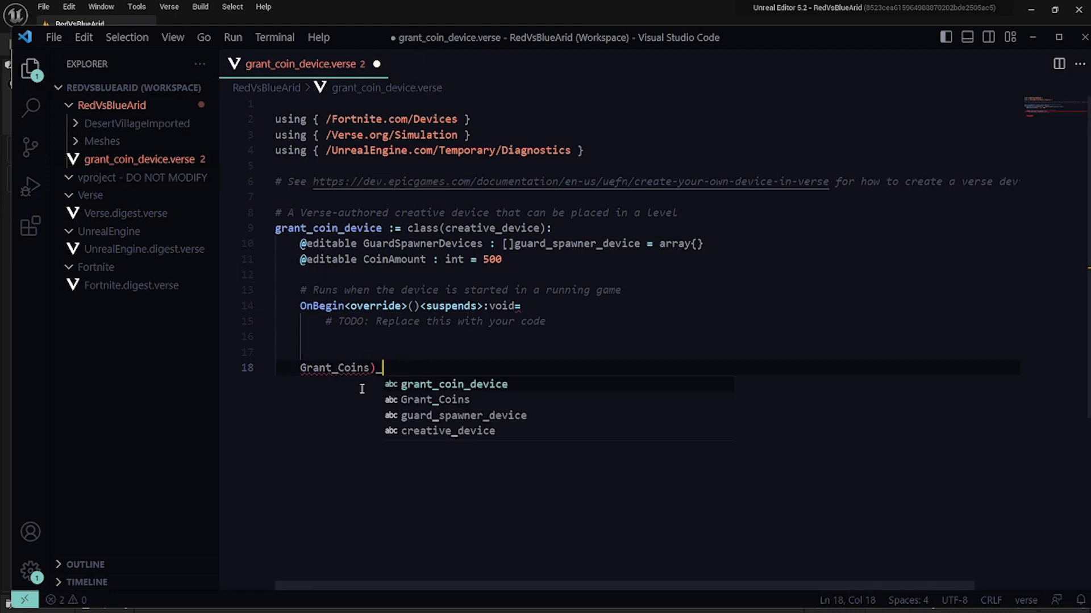
type("nt")
key("BackSpace")
key("BackSpace")
key("BackSpace")
key("BackSpace")
key("BackSpace")
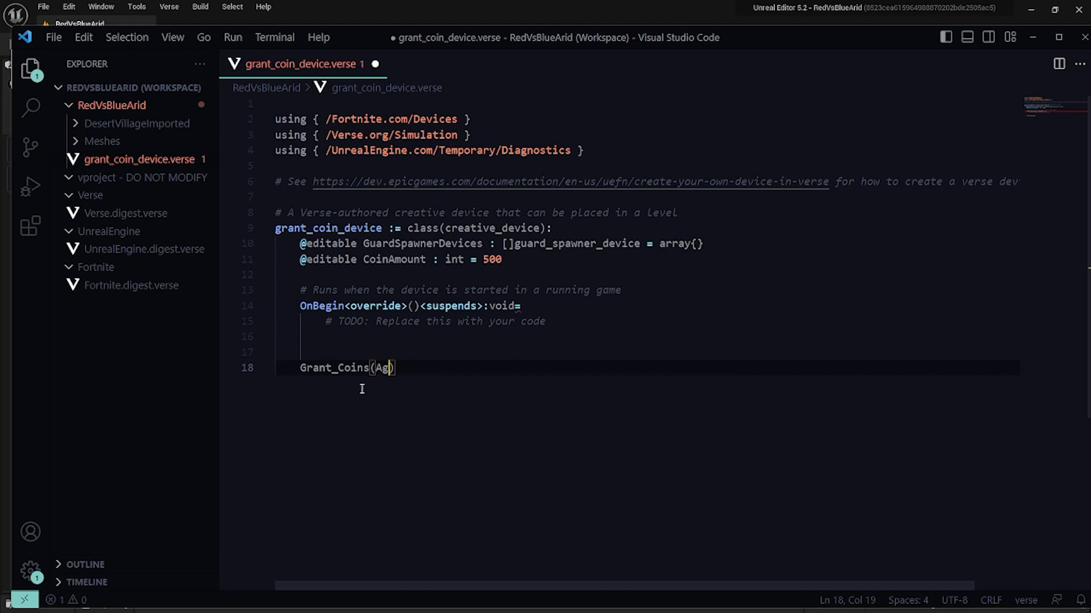
type("AgentIn : agent) : voi")
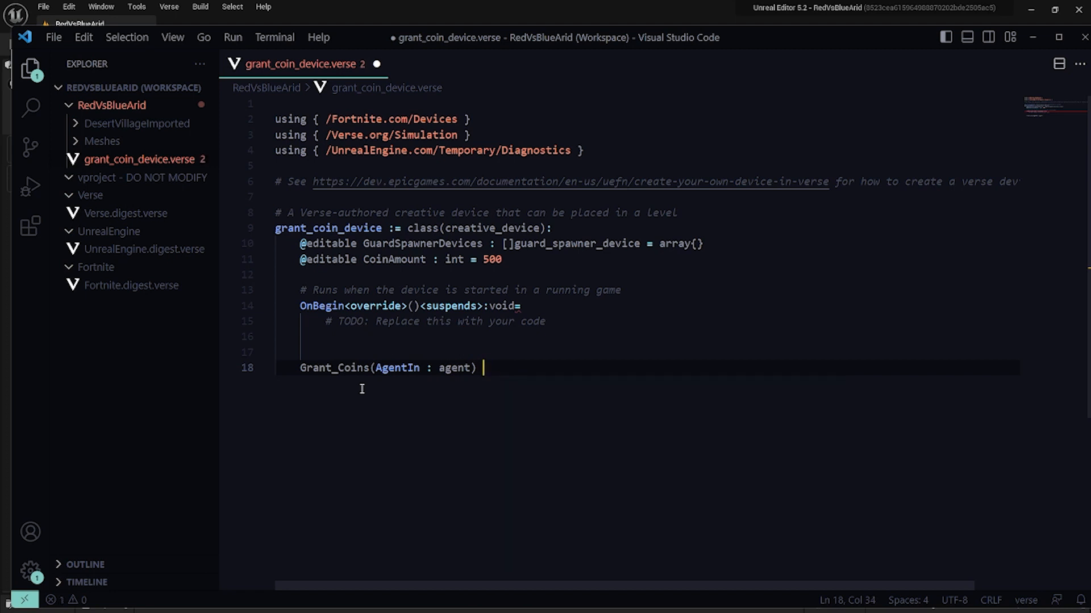
type("d=")
key("Return")
Add a return statement to the OnBegin body and go back to the empty line under Grant_Coins.
key("Up")
key("Up")
key("Up")
key("Up")
key("Down")
type("return")
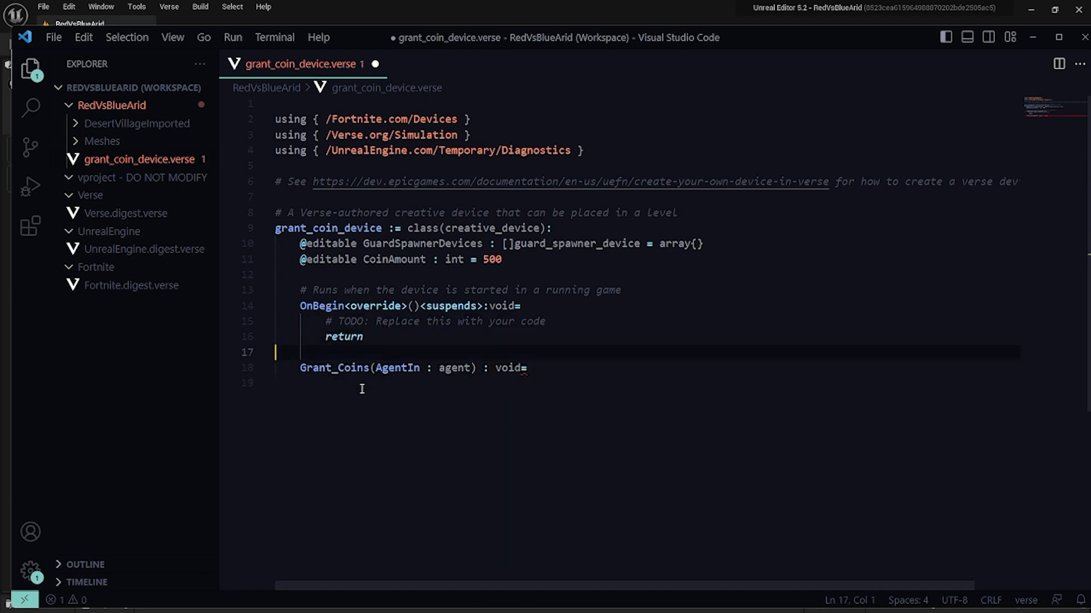
key("Down")
key("Down")
key("Down")
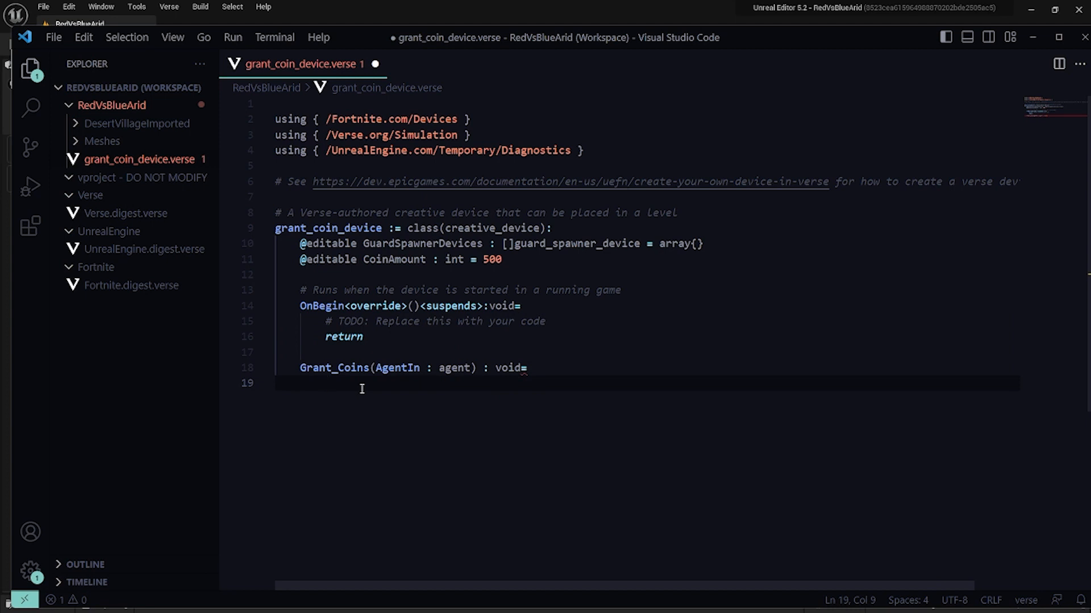
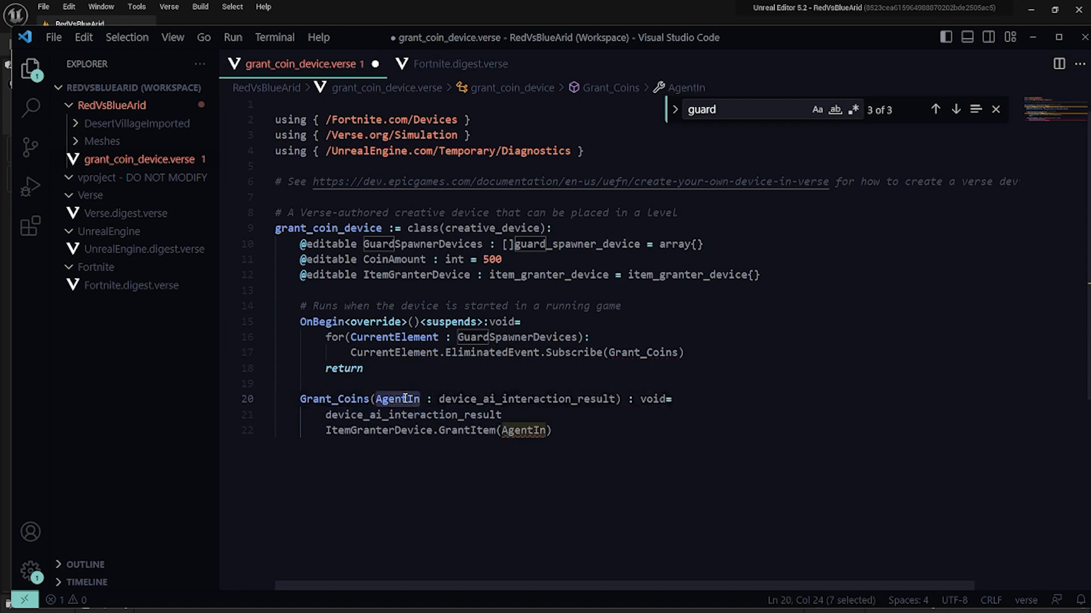
Rename the Grant_Coins parameter to AIInteractionResultIn.
type("AIInteractionResultIn")
left_click(460, 64)
left_click(301, 64)
Turn the body line of Grant_Coins into an if condition on device_ai_interaction_result.Source and indent the GrantItem call beneath it.
double_click(365, 416)
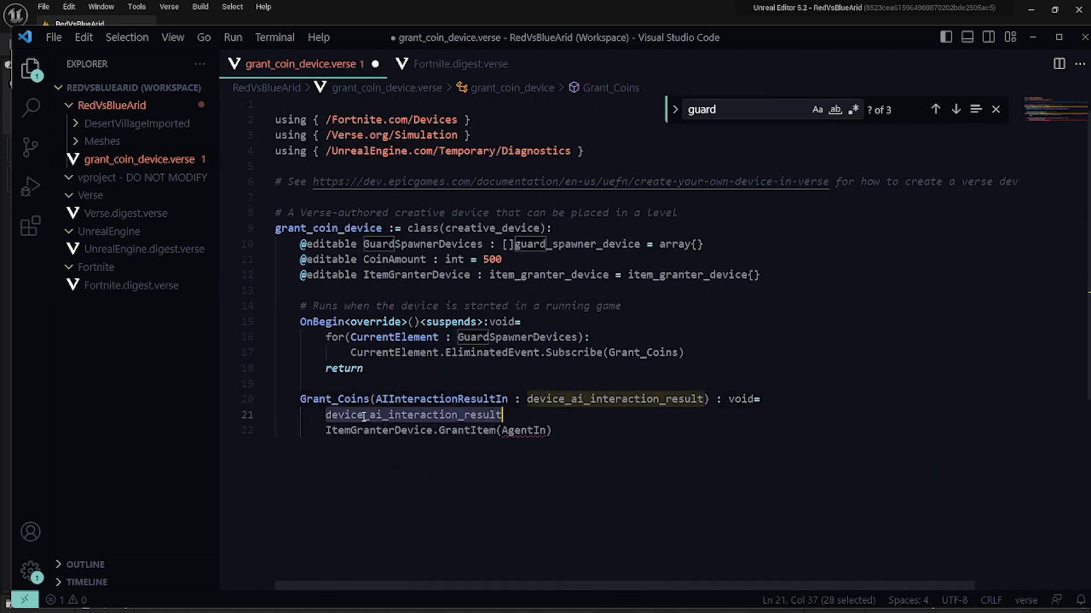
key("Left")
type("if ((")
left_click(372, 431)
key("Home")
key("Tab")
key("Up")
type("my")
key("BackSpace")
key("BackSpace")
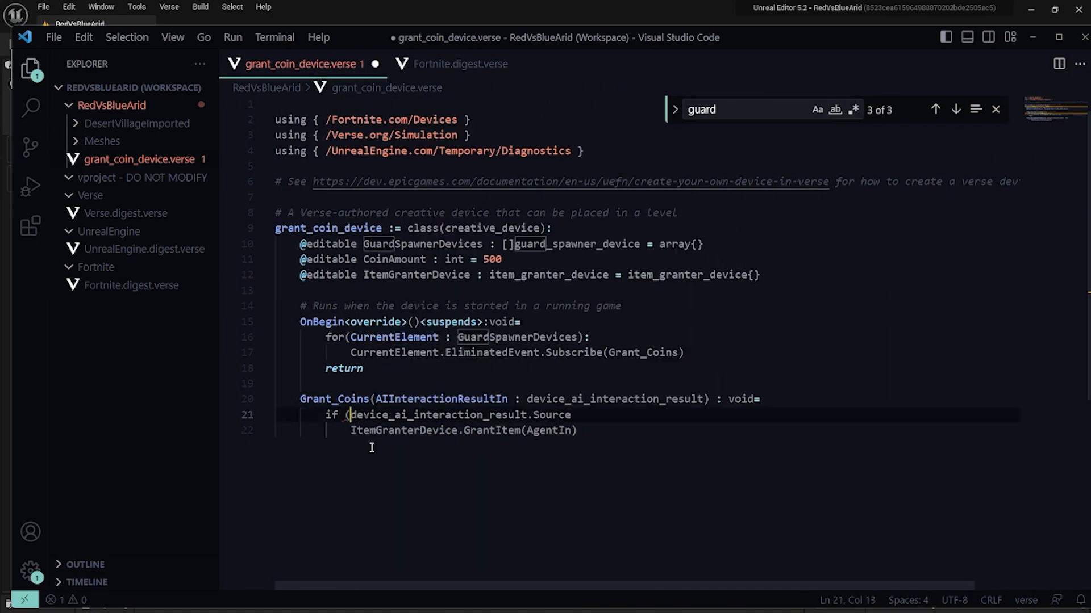
Complete the if condition so it defines DefeatingAgent with :=, and pass DefeatingAgent to ItemGranterDevice.GrantItem.
type(":=")
double_click(548, 431)
type("DefeatingAgent")
key("End")
Check the Source field in Fortnite.digest.verse and make the if condition read AIInteractionResultIn.Source.
left_click(455, 64)
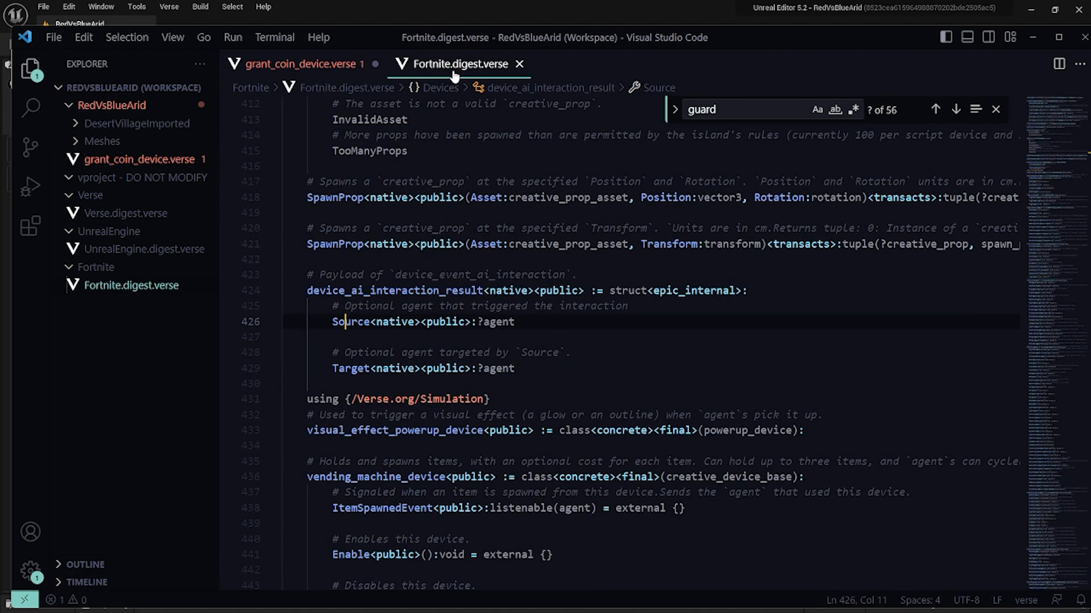
left_click(301, 64)
left_click(460, 64)
left_click(321, 64)
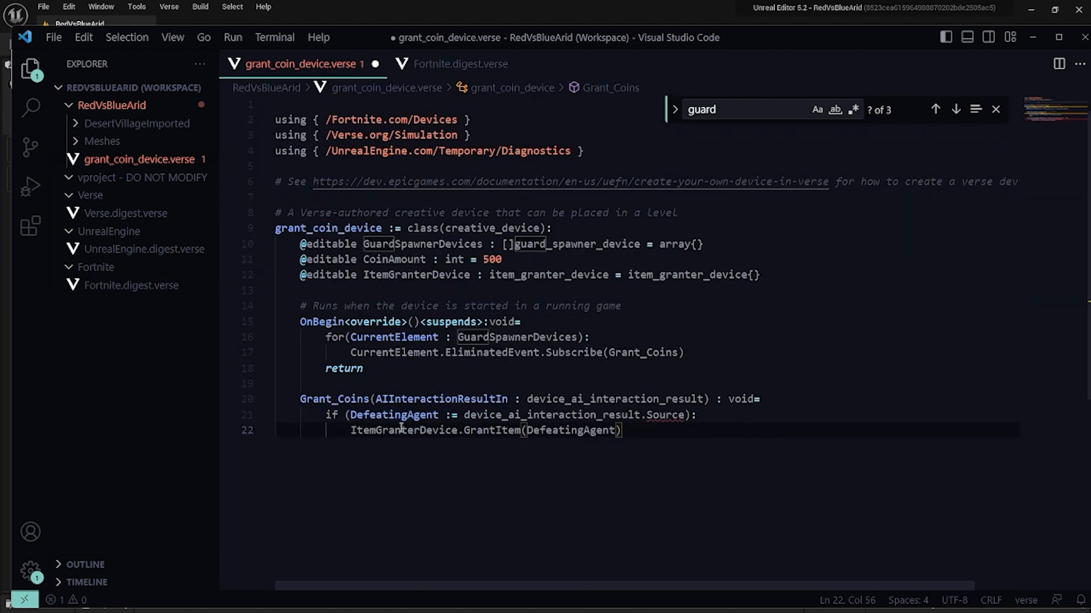
double_click(487, 415)
type("AIInteractionResultIn")
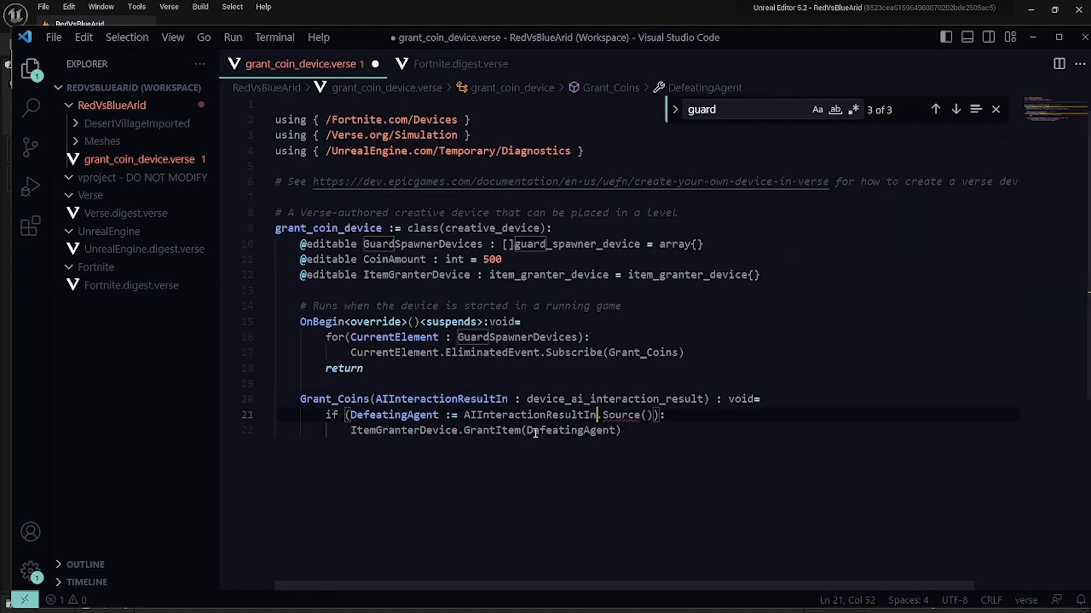
left_click(653, 415)
key("BackSpace")
key("BackSpace")
Try defining DefeatingAgent in the if condition with var and a plain = sign, and save the file.
left_click_drag(602, 430, 596, 431)
left_click_drag(439, 415, 447, 416)
type("var")
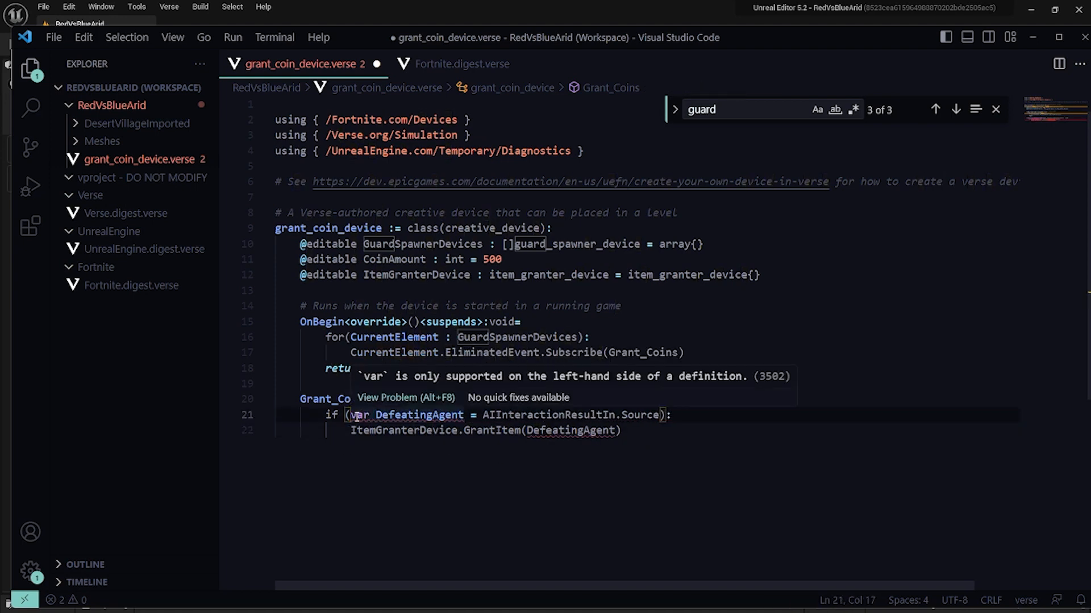
double_click(359, 416)
key("ctrl+s")
left_click(56, 40)
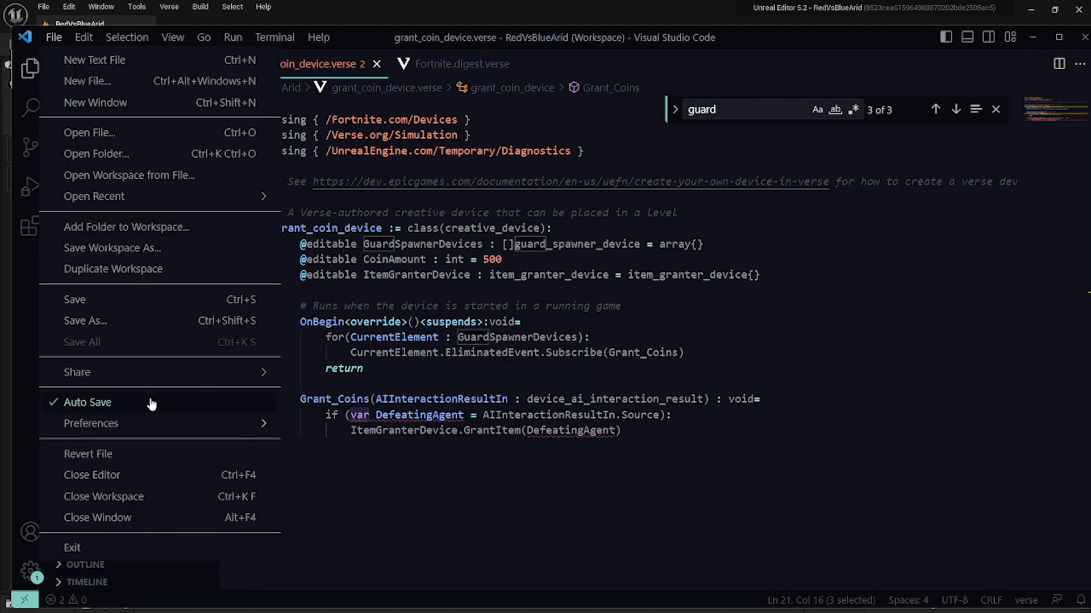
Switch to Discord and search the server for ?agent to look for Verse code handling optional agents.
key("alt+Tab")
left_click(113, 179)
left_click(830, 128)
type("guard")
key("Return")
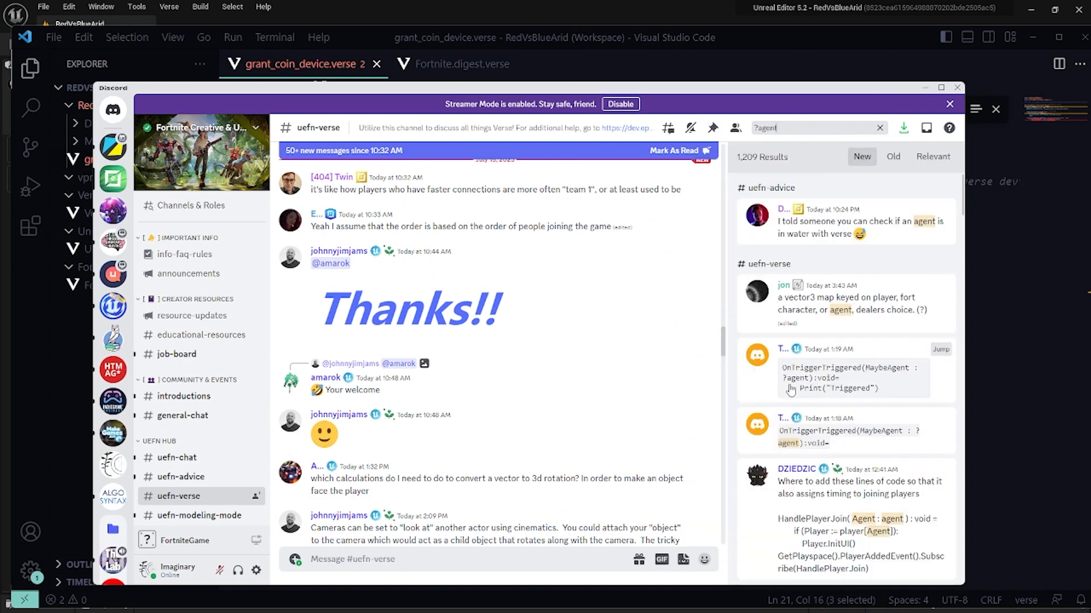
scroll(846, 340, "down", 5)
key("alt+Tab")
Remove the var keyword in front of DefeatingAgent in the if condition.
key("alt+Tab")
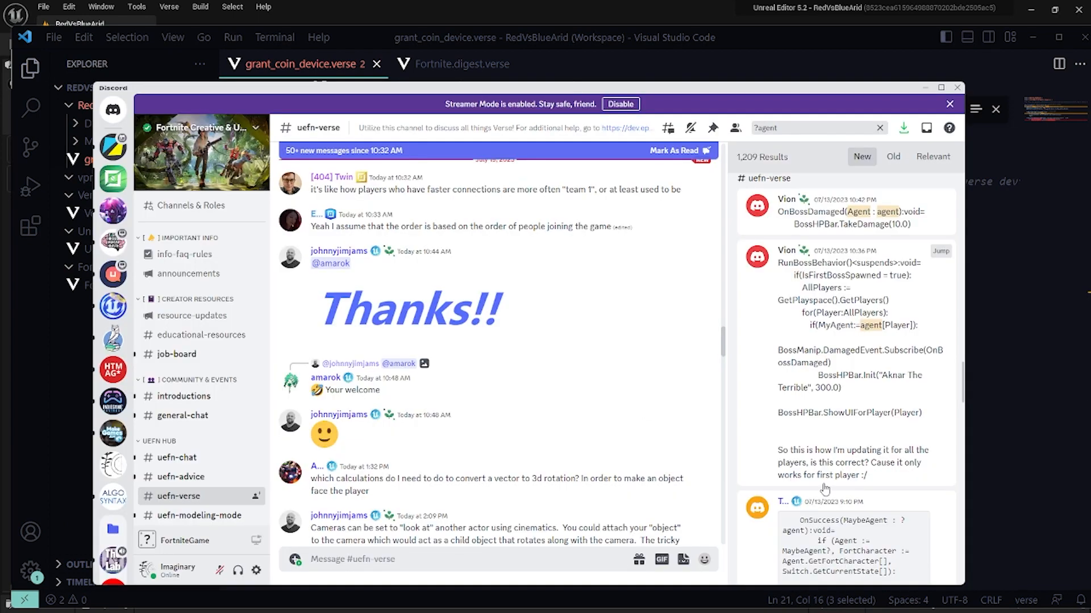
Go through the Discord ?agent results and their surrounding messages for a way to unwrap an optional agent.
key("alt+Tab")
key("BackSpace")
key("Delete")
key("alt+Tab")
left_click(867, 546)
scroll(446, 445, "down", 10)
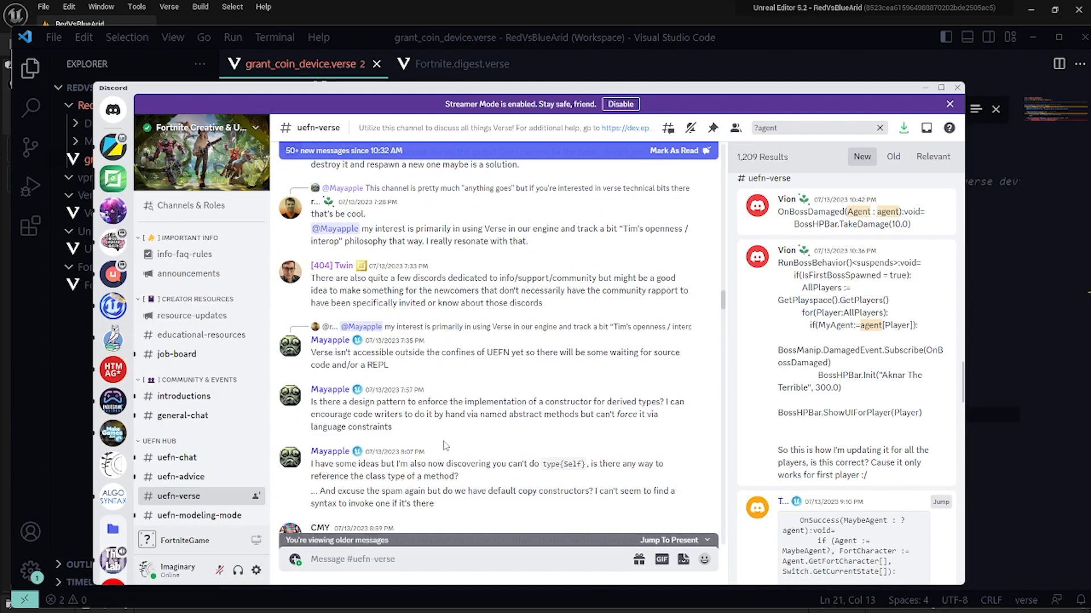
scroll(446, 445, "up", 10)
scroll(795, 409, "down", 10)
left_click(778, 392)
scroll(516, 487, "down", 15)
scroll(834, 423, "down", 15)
left_click(924, 573)
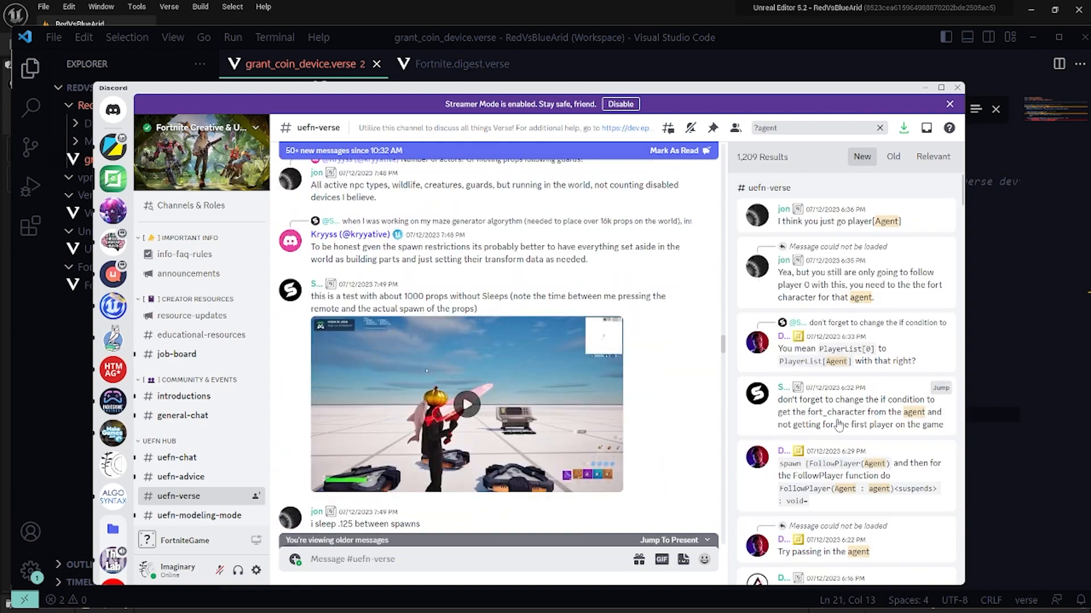
scroll(837, 421, "down", 10)
scroll(832, 402, "down", 2)
left_click(832, 401)
Open dev.epicgames.com/community/fortnite/snippets in the browser and search the Epic Dev Community for agent.
scroll(506, 495, "down", 5)
left_click(830, 282)
key("alt+Tab")
left_click(675, 68)
type("dev.epicgames.com/community/fortnite/snippets")
key("Return")
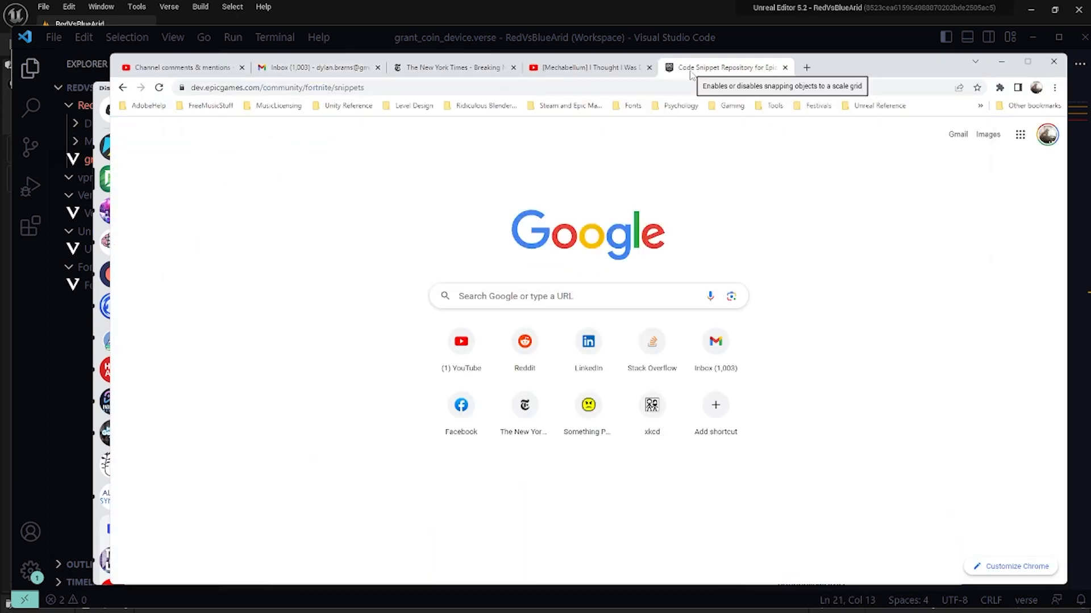
Search the Dev Community for nullable and read the Scoring system problem thread about storing a ?agent.
scroll(340, 298, "down", 4)
scroll(263, 495, "up", 4)
left_click(969, 130)
type("agent")
key("Return")
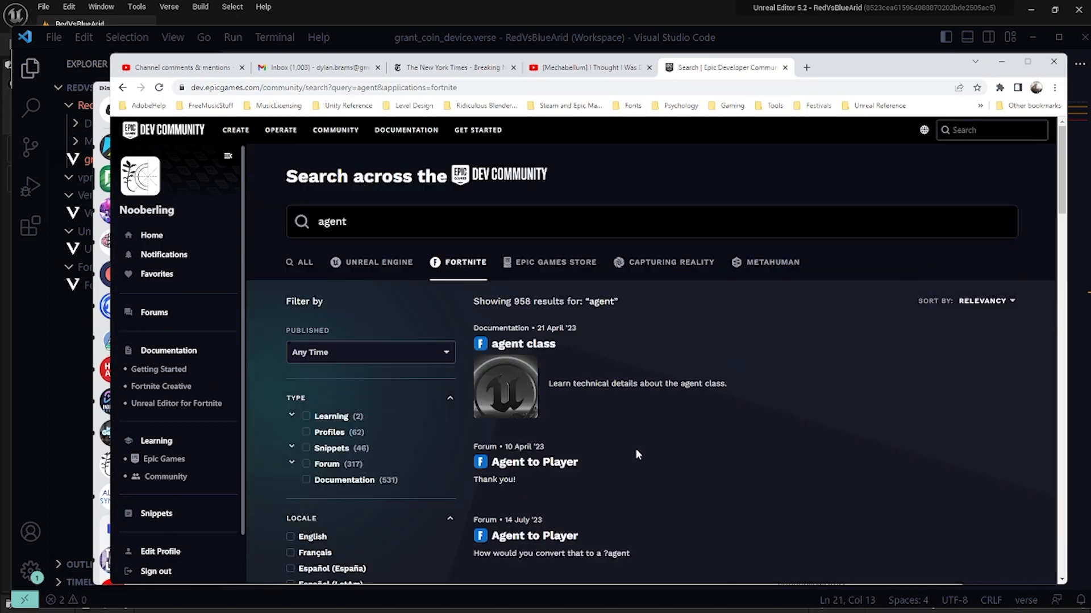
scroll(637, 453, "down", 10)
scroll(608, 455, "up", 10)
left_click(447, 220)
type("nullable")
key("Return")
left_click(537, 351)
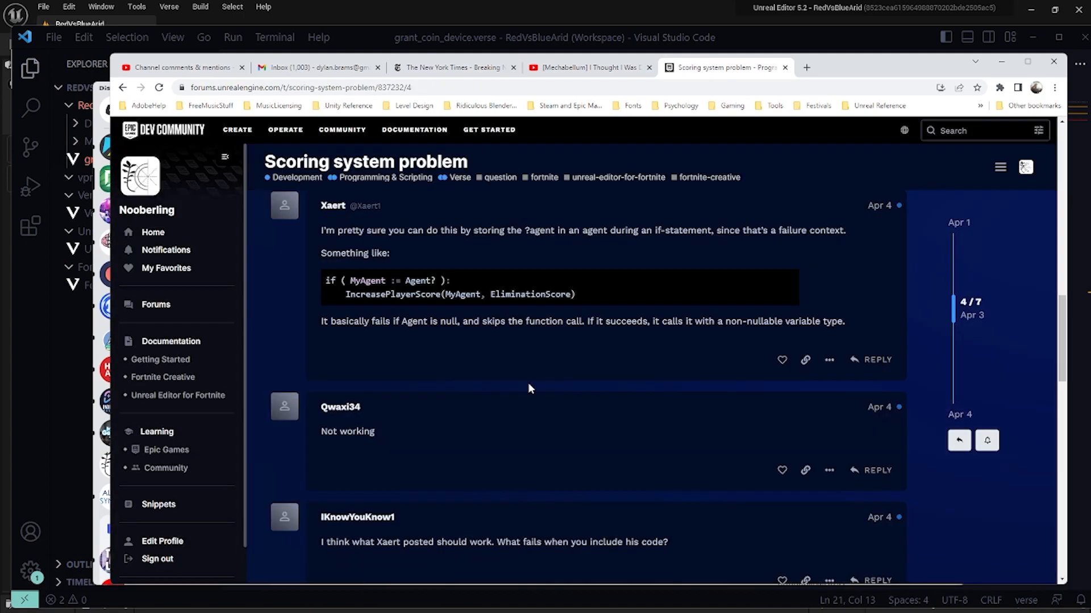
scroll(526, 375, "down", 2)
Return to grant_coin_device.verse, undo the last edits so the condition defines DefeatingAgent with :=, and save the file.
key("alt+Tab")
key("ctrl+z")
key("ctrl+z")
mouse_move(386, 338)
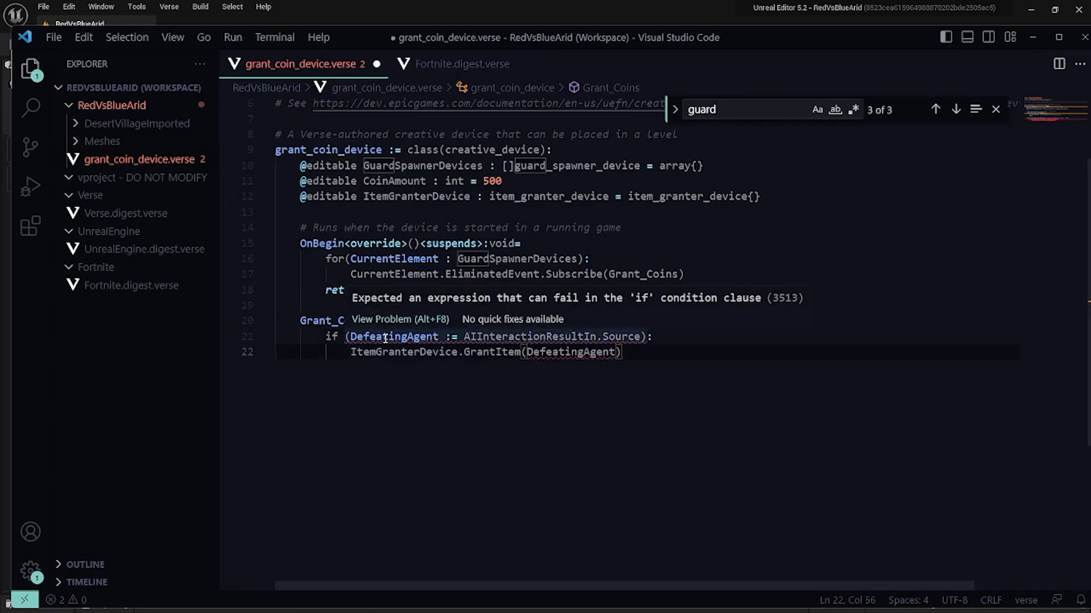
key("ctrl+s")
key("alt+Tab")
key("alt+Tab")
Add the line var DefeatingAgent := AIInteractionResultIn.Source above the if statement in Grant_Coins.
left_click(791, 326)
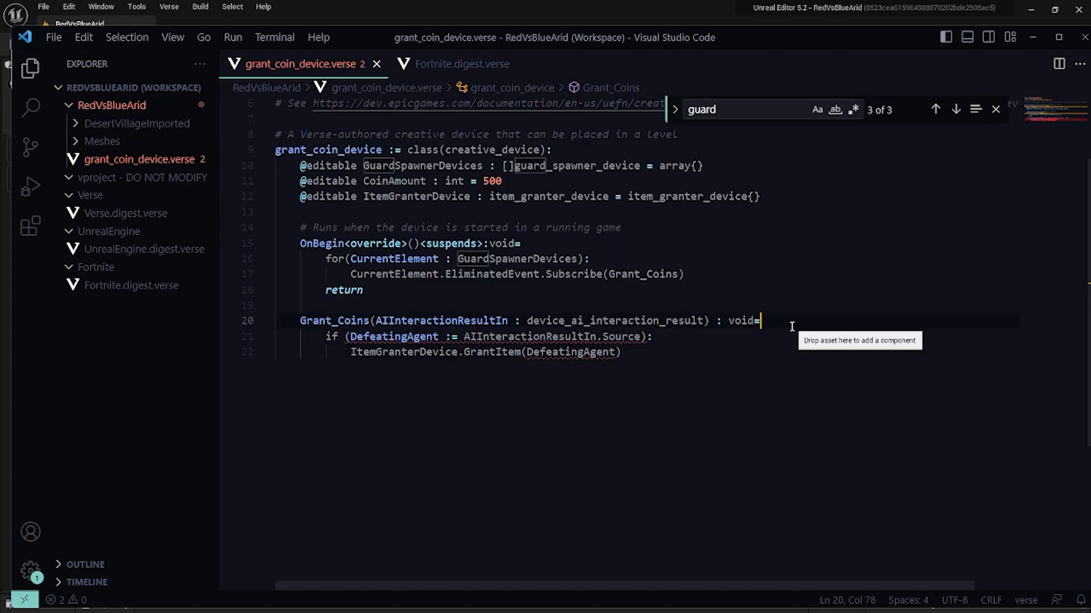
key("Return")
type("var DefeatingAgent :=")
left_click(451, 321)
left_click_drag(463, 353, 641, 352)
key("ctrl+c")
left_click(473, 338)
key("ctrl+v")
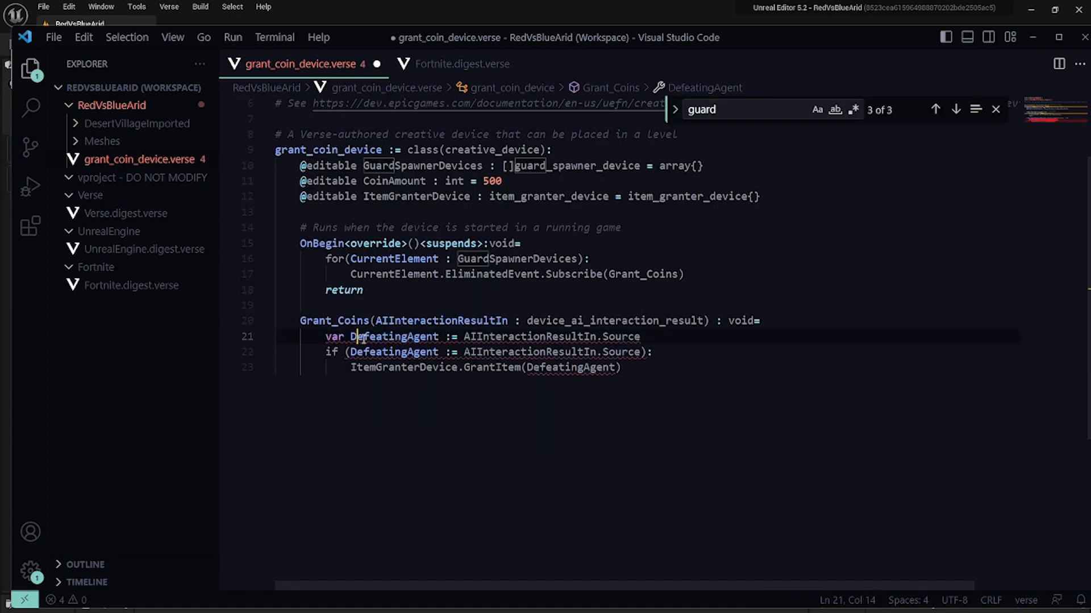
Give the new DefeatingAgent variable the explicit type agent and save the file.
left_click(451, 337)
type("agent")
mouse_move(371, 335)
key("ctrl+s")
Search Discord for aiinteractionresults and device_ai_interaction_result, and read the messages around the matching post.
key("alt+Tab")
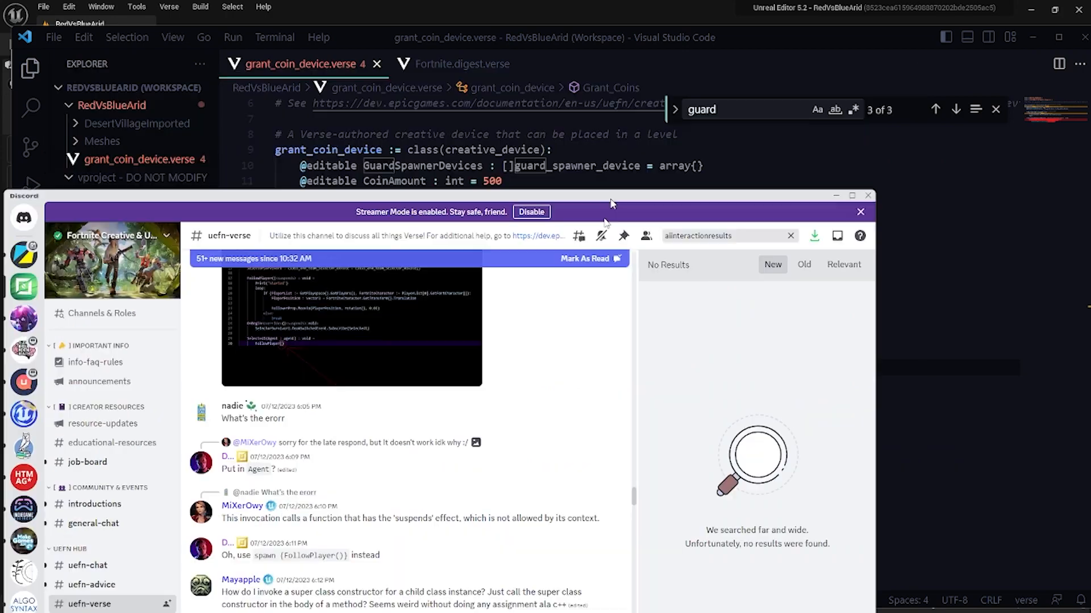
mouse_move(611, 203)
left_mouse_down()
mouse_move(611, 442)
mouse_move(611, 212)
left_mouse_up()
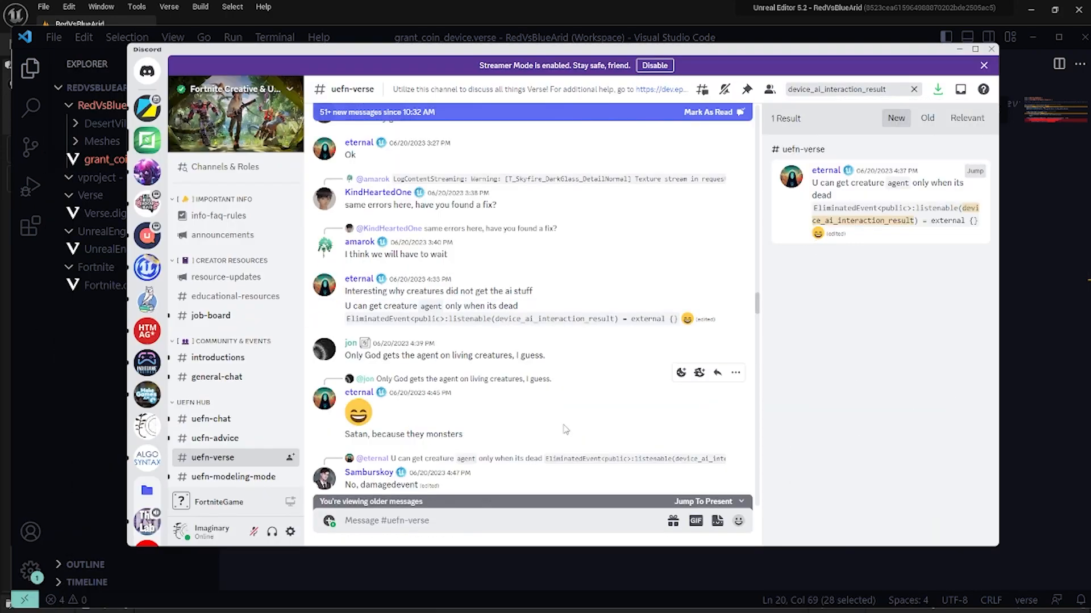
scroll(564, 430, "down", 15)
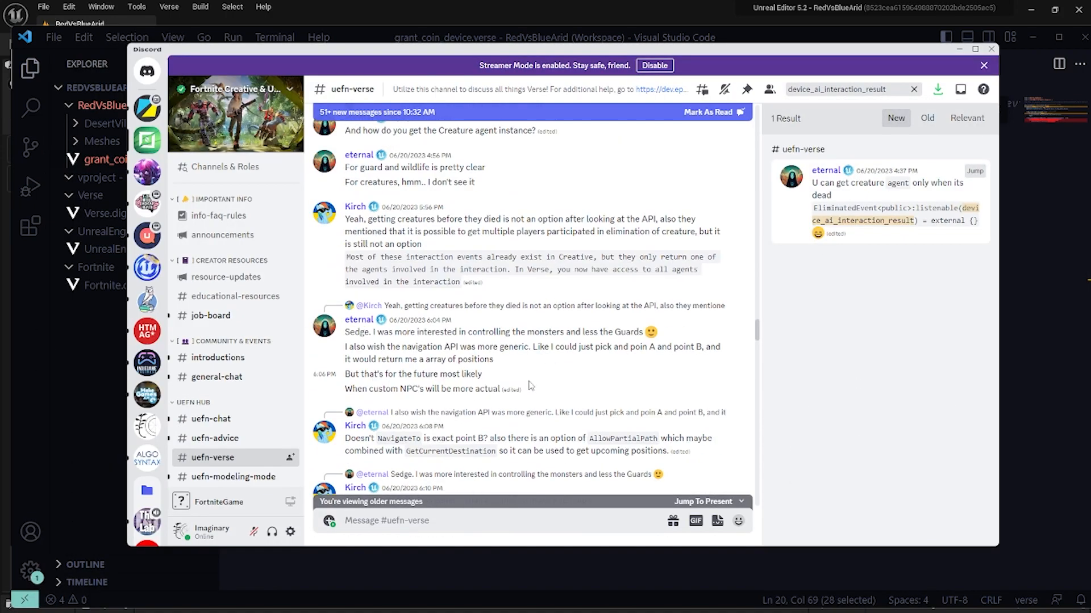
Search the Dev Community for device_ai_interaction_result and read the forum thread on getting the agent from its source.
key("alt+Tab")
key("ctrl+v")
left_click(889, 183)
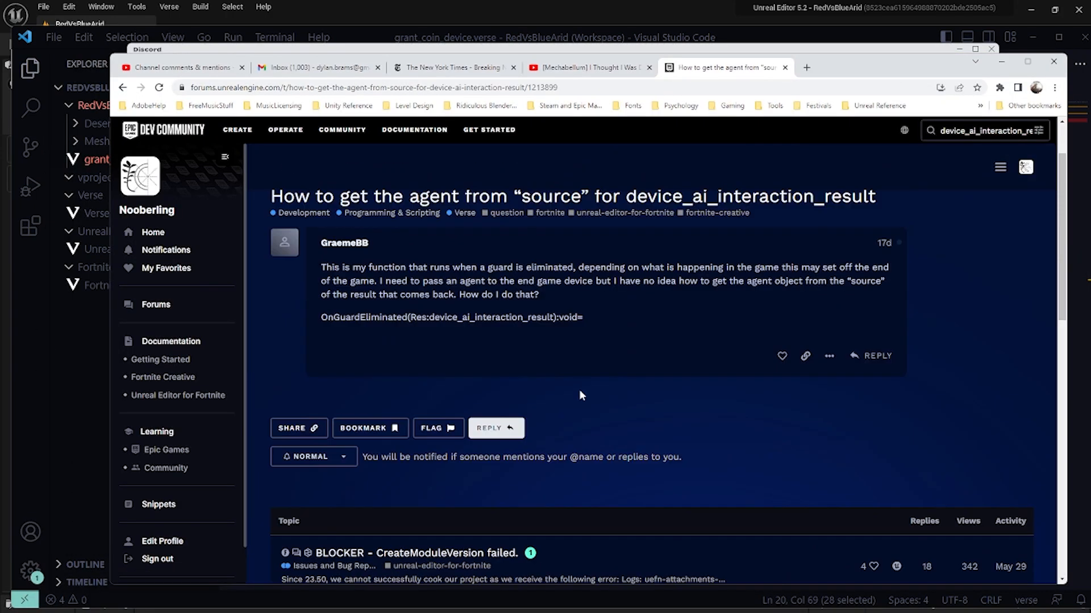
scroll(594, 368, "down", 12)
scroll(594, 366, "up", 11)
left_click(937, 136)
Post in Discord's uefn-verse channel asking how to get an agent out of a ?agent, with a follow-up describing the trouble.
key("alt+Tab")
type("Anyo")
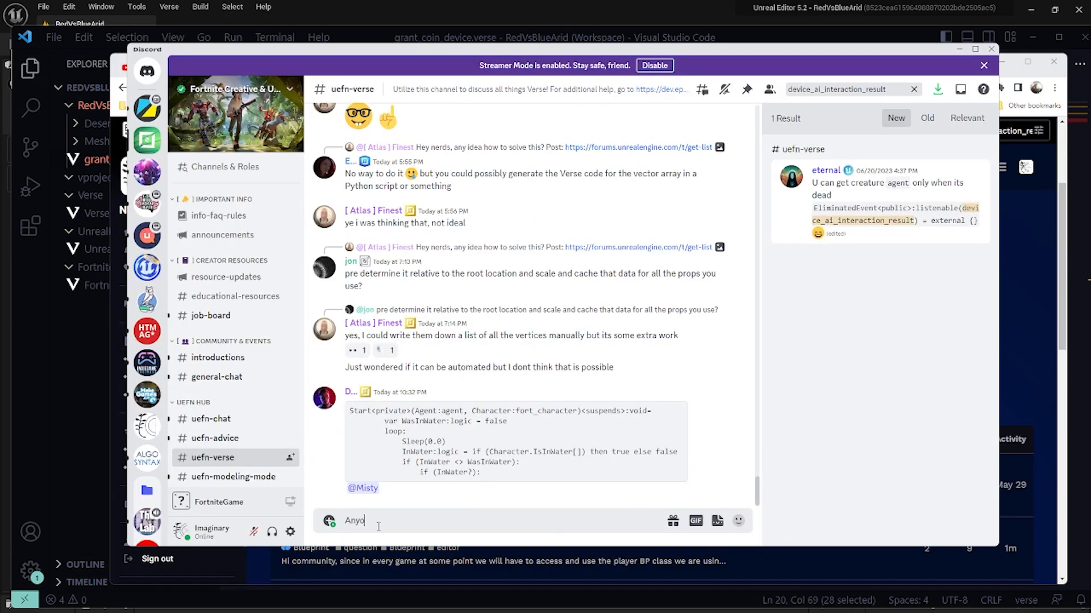
type(" ?agent ?")
key("Return")
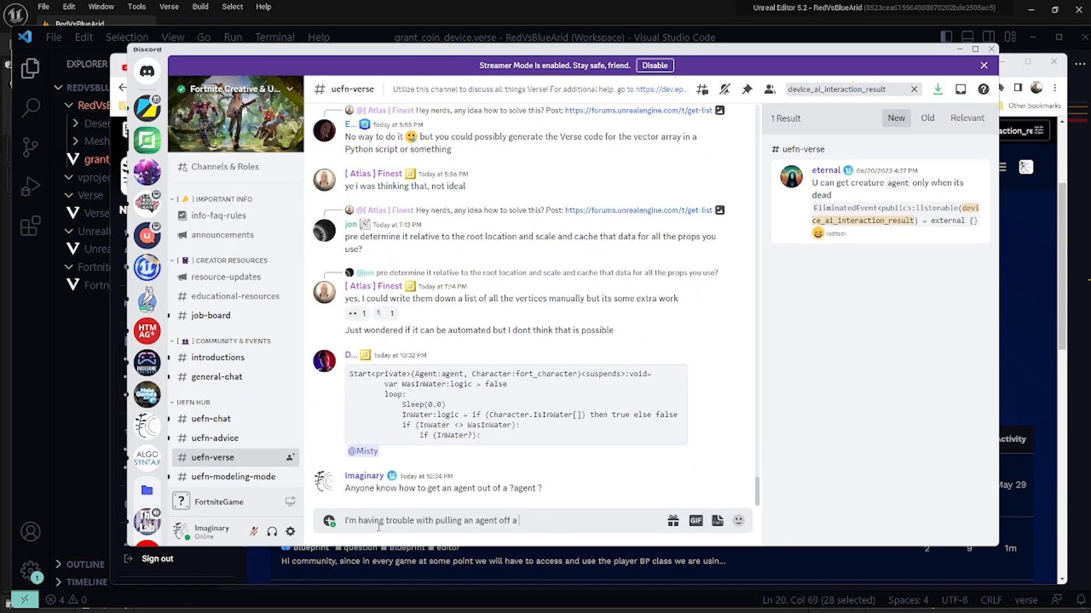
type("I'm having trouble with pulling an agent off a")
key("ctrl+v")
key("Return")
Switch to Unreal Editor and place a grant coin device from the CreativeDevices folder on the seabed.
left_click(66, 382)
left_click(5, 386)
right_click_drag(476, 227, 512, 244)
left_click(476, 227)
key("w")
left_click(455, 250)
left_click(657, 263)
left_click_drag(657, 263, 389, 231)
right_click_drag(389, 231, 410, 185)
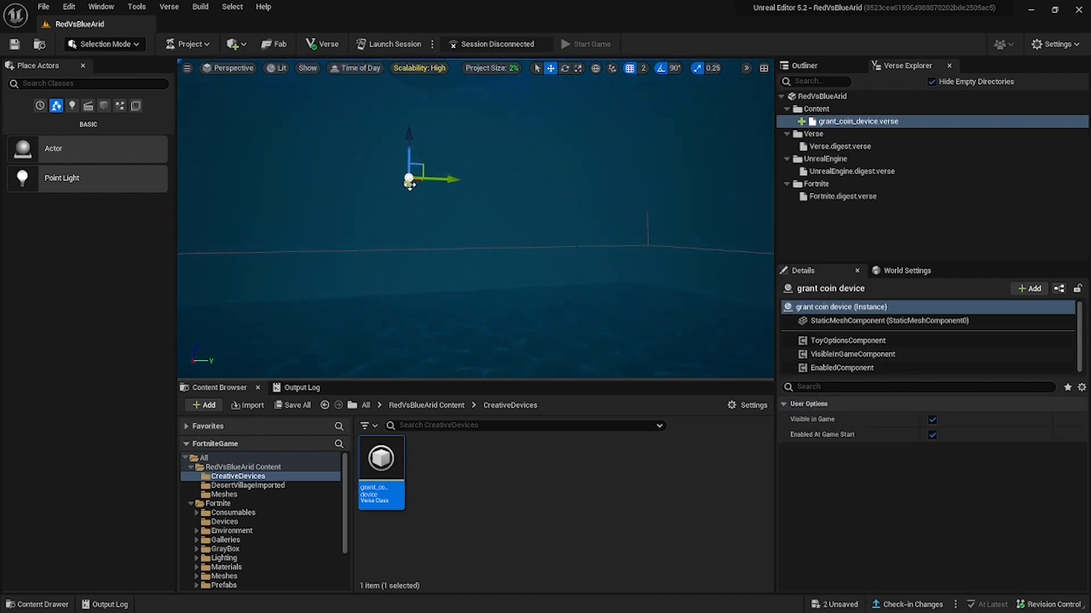
mouse_move(410, 274)
right_mouse_down()
mouse_move(375, 306)
mouse_move(397, 267)
mouse_move(410, 274)
right_mouse_up()
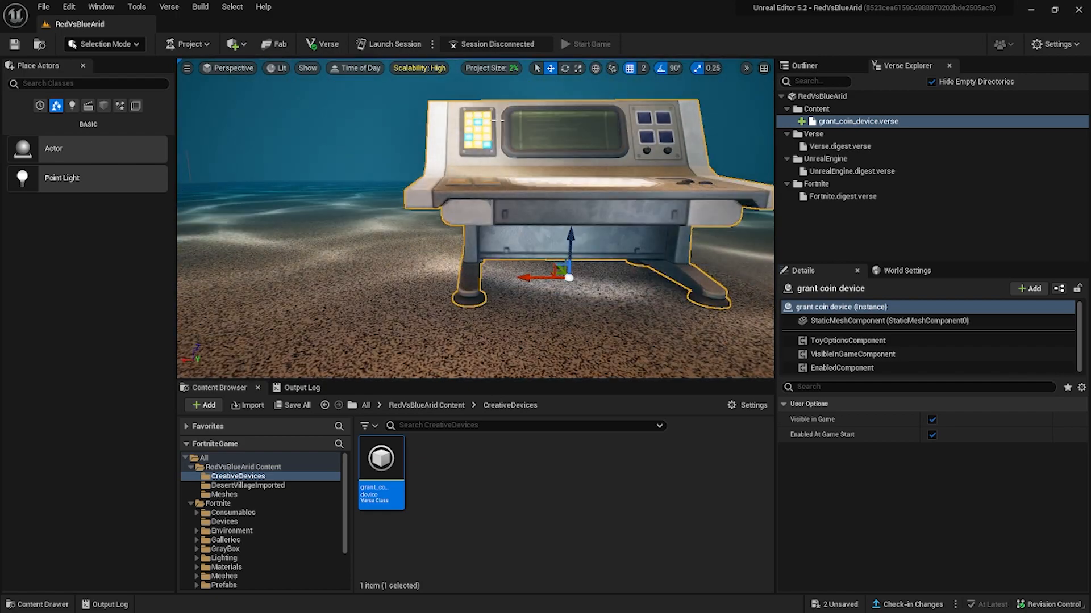
key("alt+Tab")
left_click(88, 374)
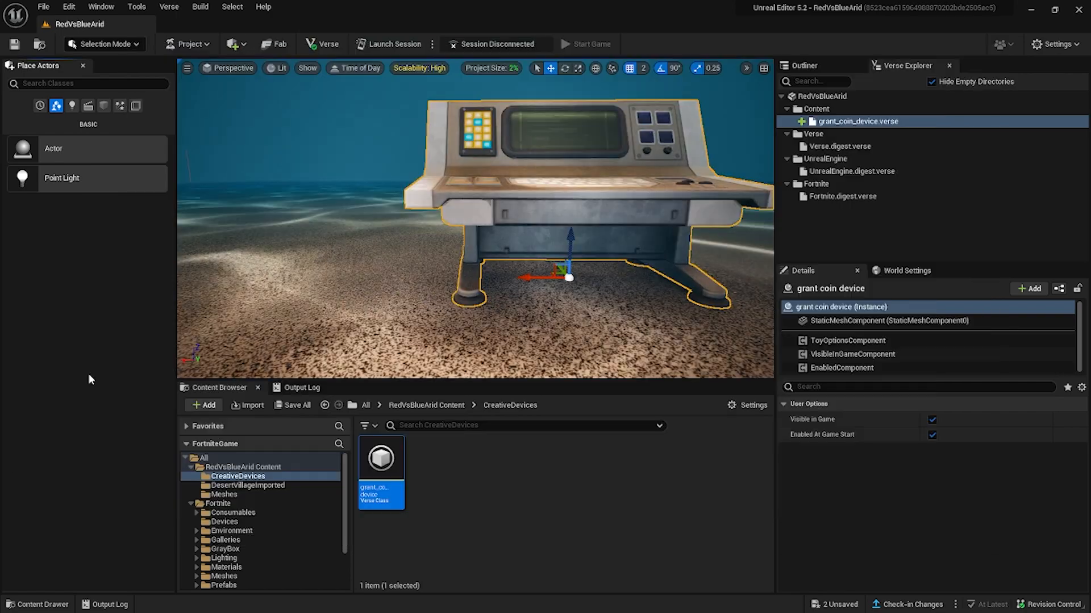
key("alt+Tab")
key("alt+Tab")
scroll(544, 395, "up", 2)
left_click(178, 395)
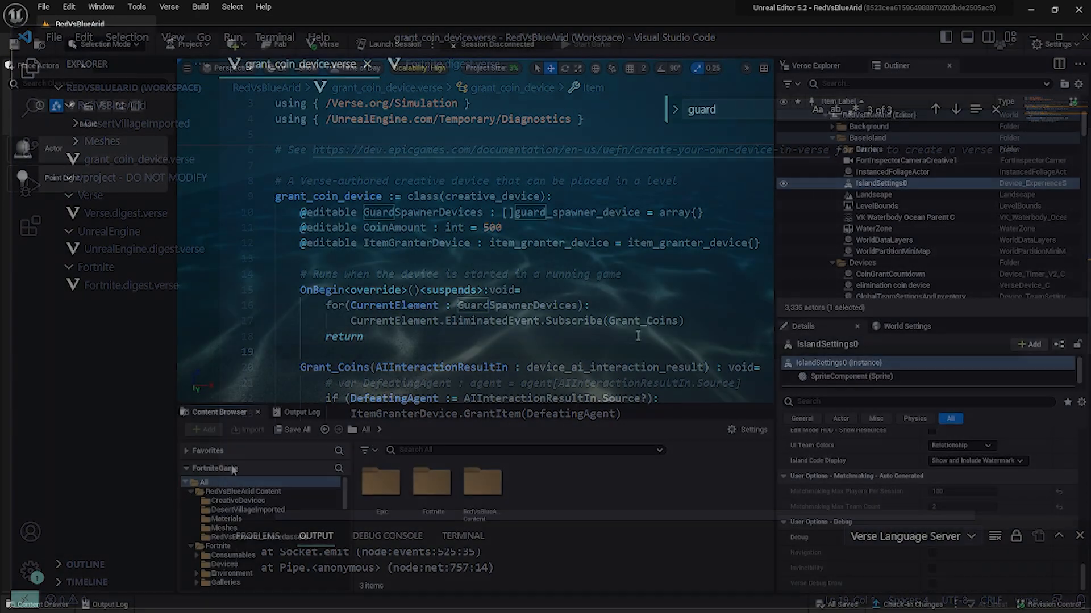
Place the grant coin device from the CreativeDevices folder on the seabed in the viewport.
left_click(219, 500)
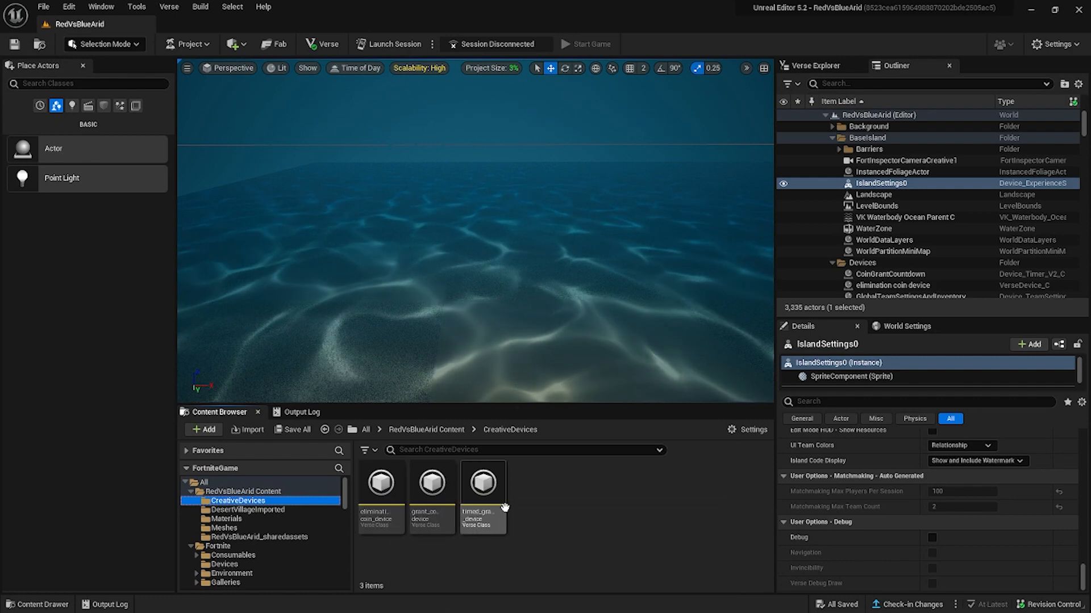
left_click(434, 488)
left_click_drag(444, 496, 468, 261)
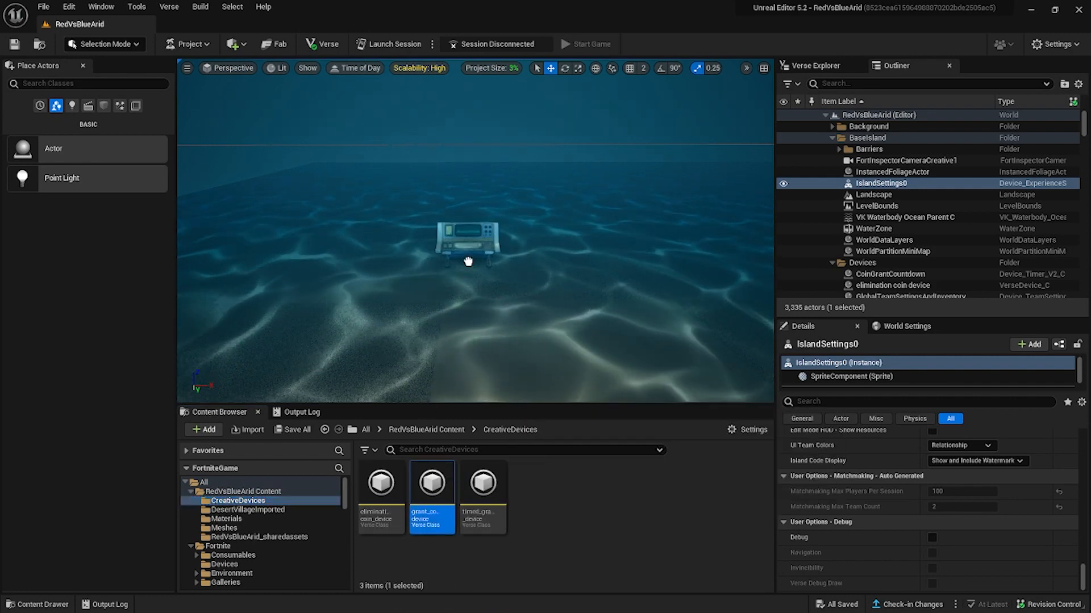
left_click_drag(484, 321, 483, 321)
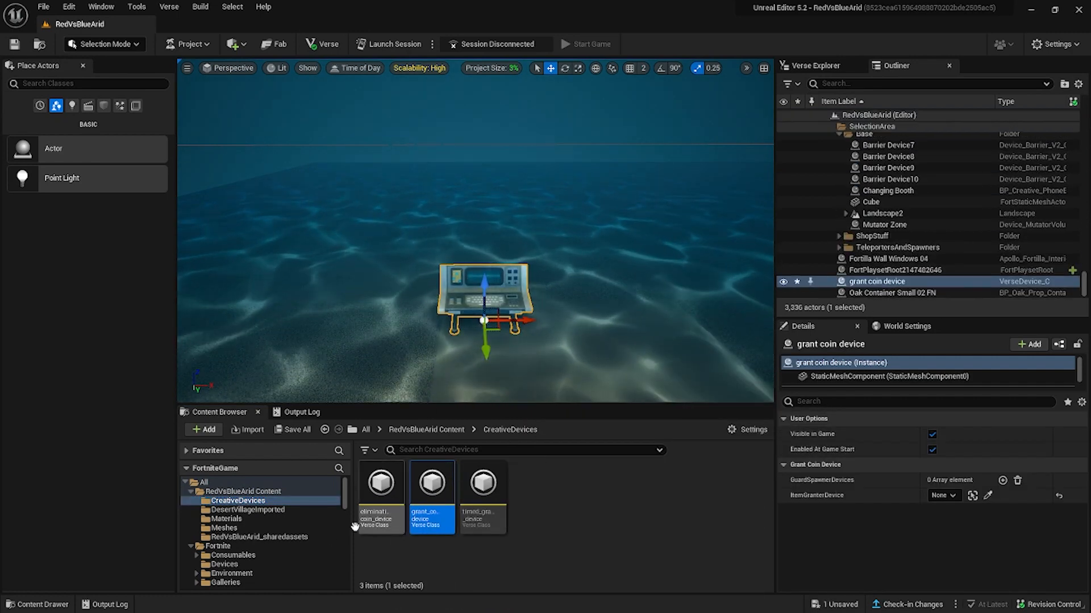
Find the Item Granter in the Fortnite Devices folder by searching item grant, and place it beside the grant coin device.
left_click(225, 564)
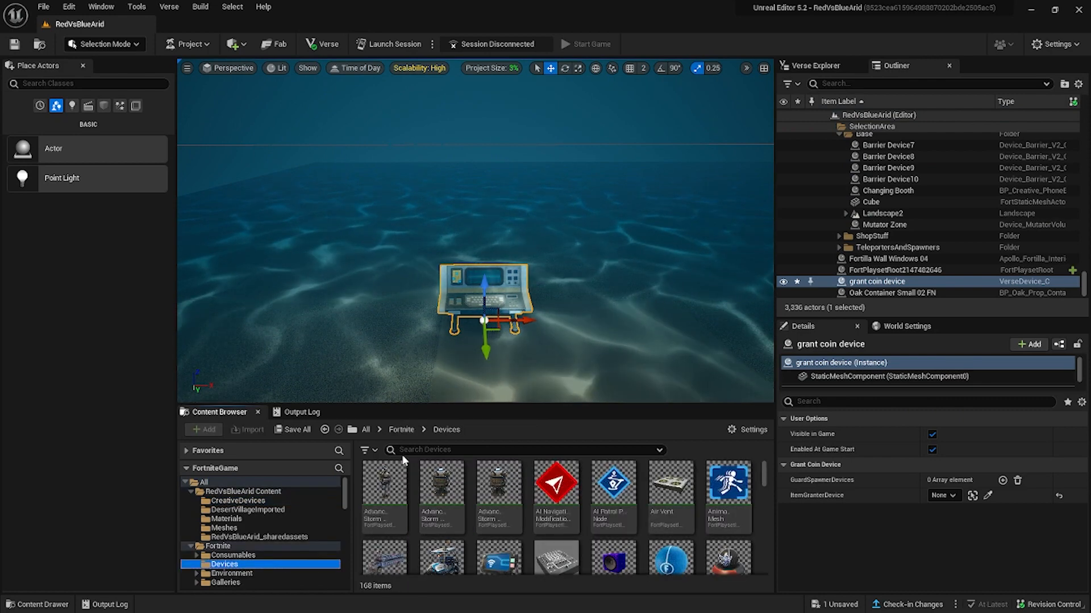
left_click(414, 448)
type("coin")
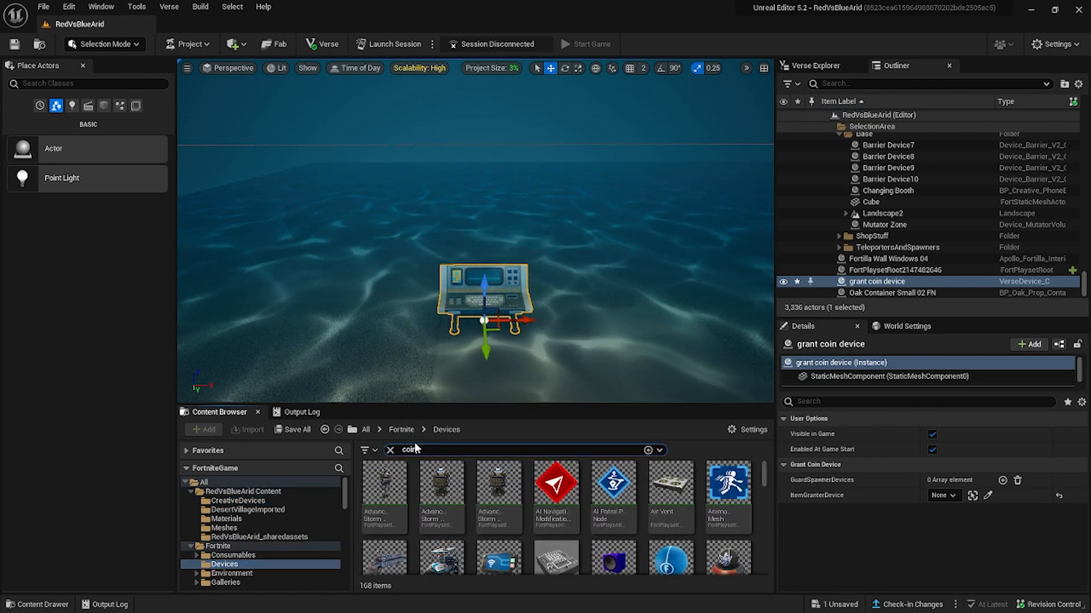
key("BackSpace")
key("BackSpace")
key("BackSpace")
key("BackSpace")
type("item grant")
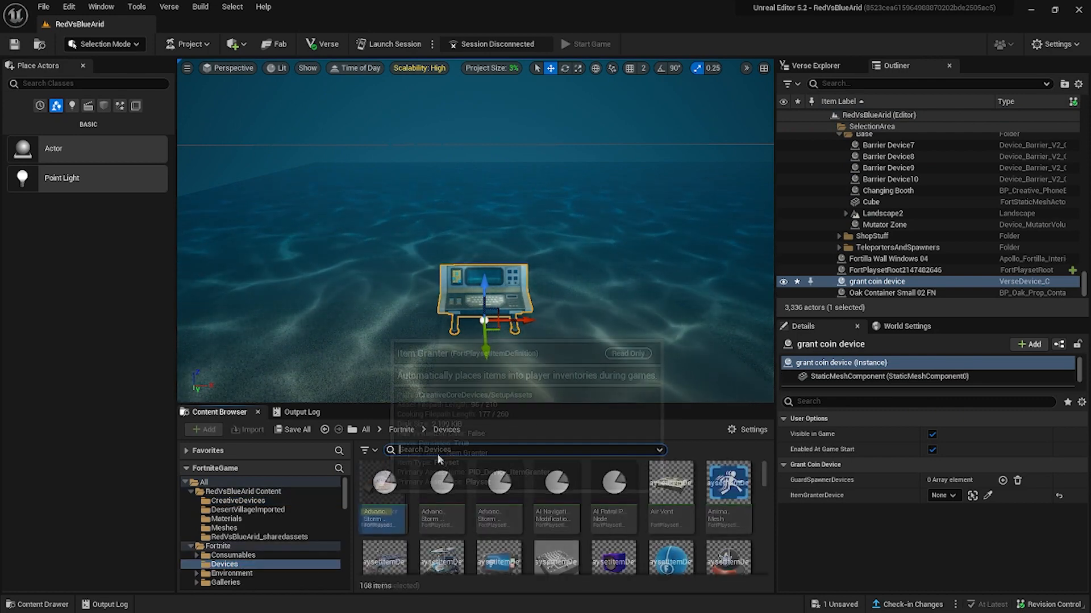
left_click_drag(381, 483, 391, 310)
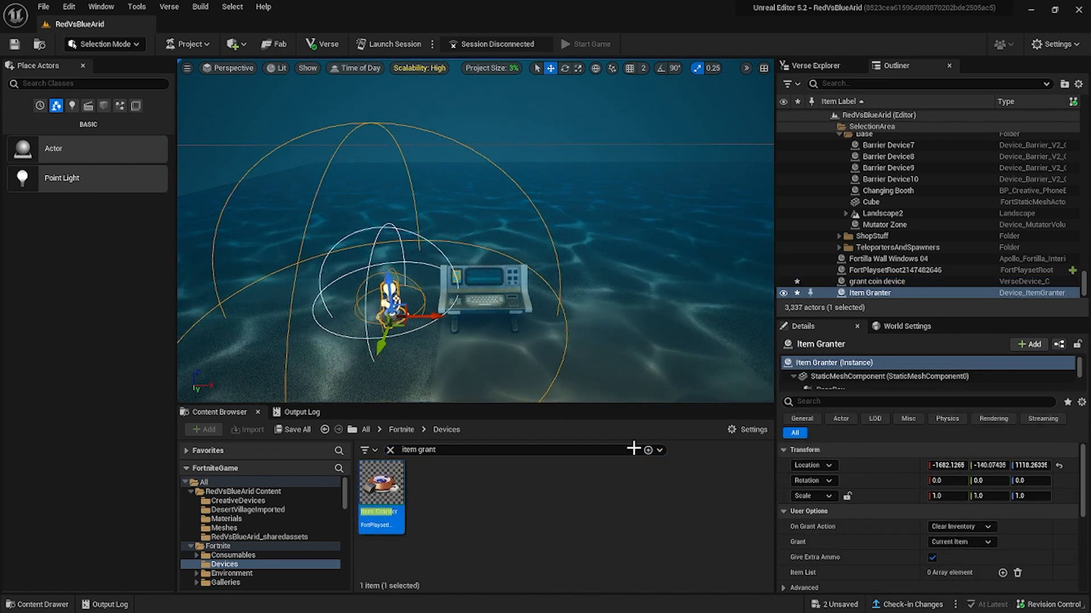
left_click(946, 553)
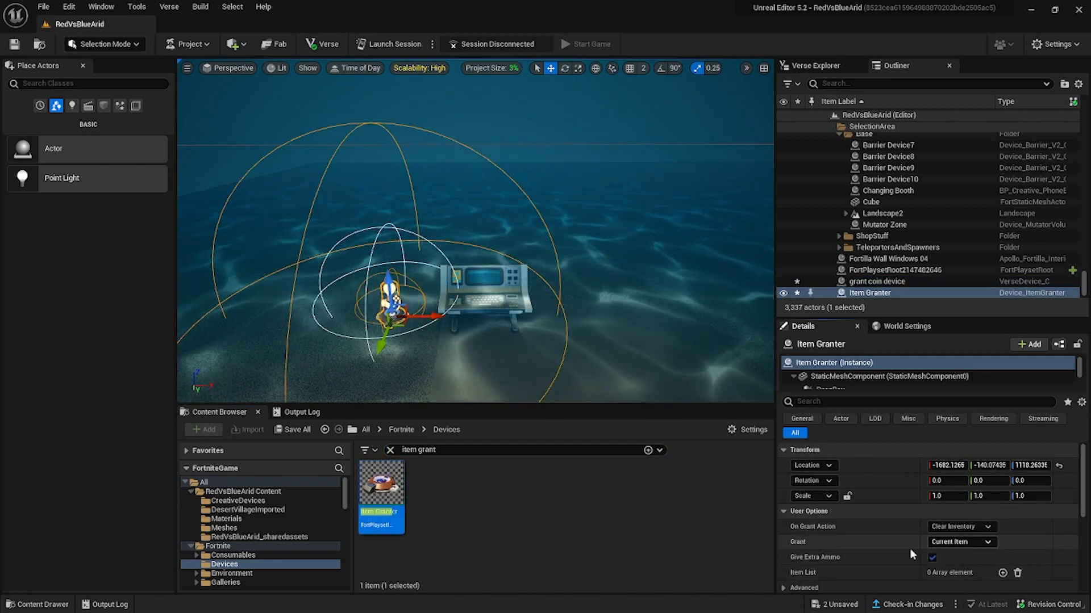
Add Gold as an entry in the Item Granter's item list and set its quantity to 300.
left_click(1002, 573)
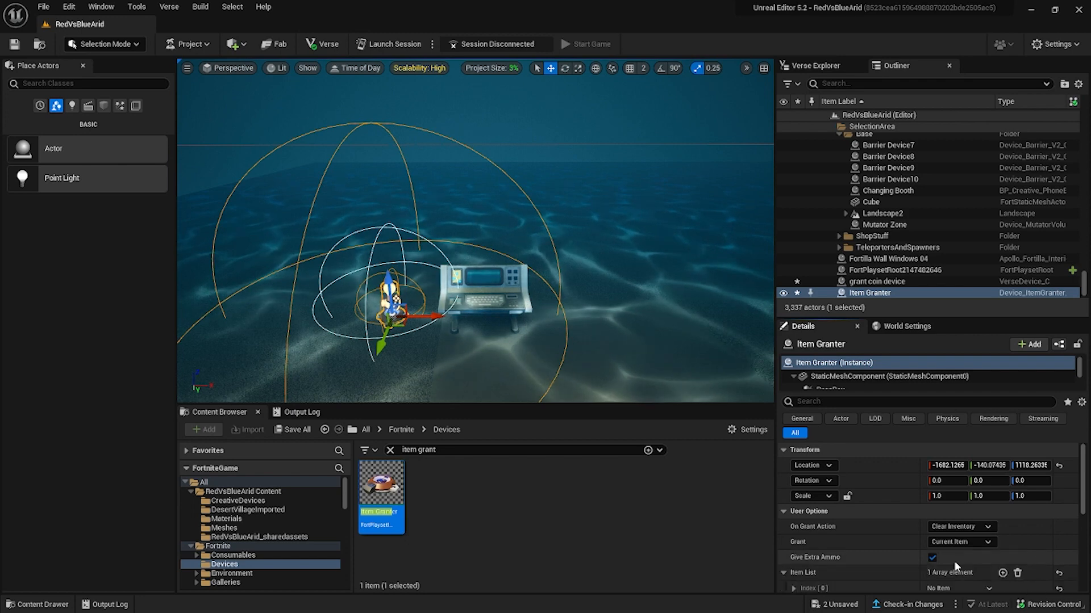
scroll(954, 561, "down", 3)
left_click(793, 509)
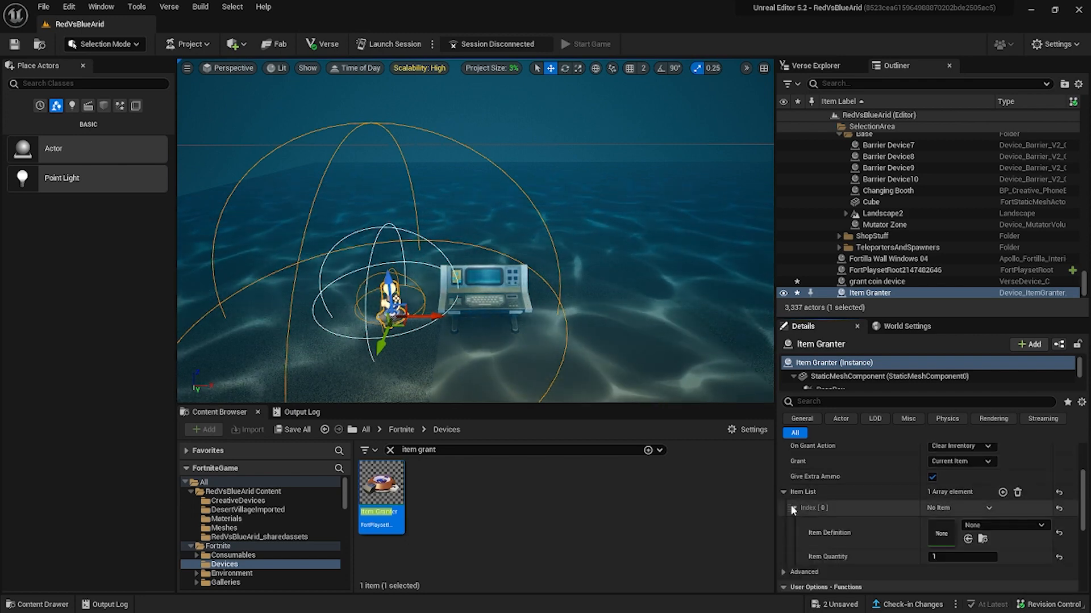
left_click(1041, 525)
mouse_move(1016, 465)
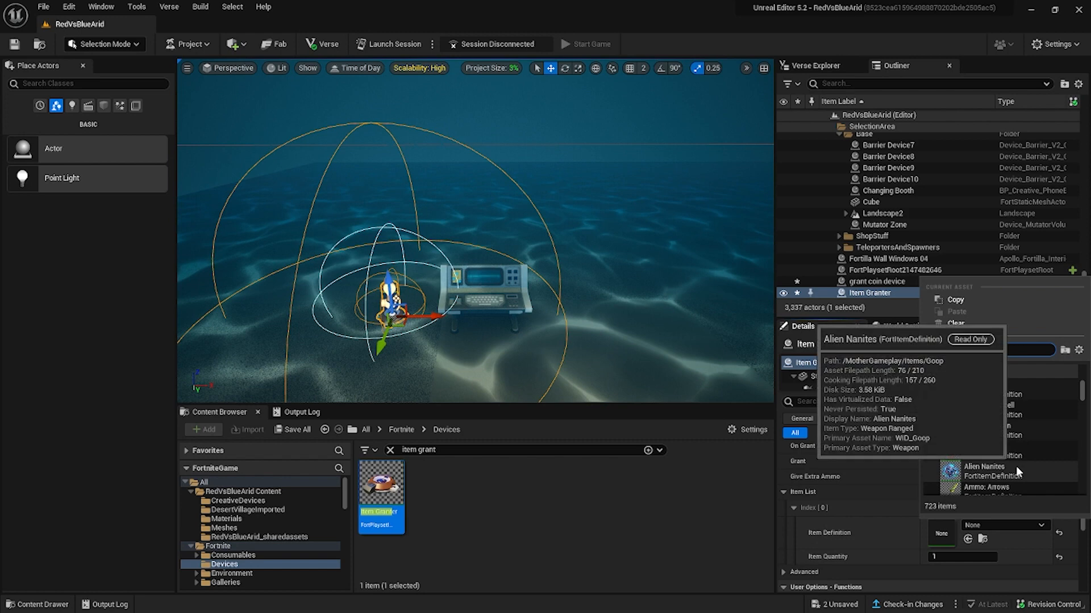
type("coin")
key("BackSpace")
key("BackSpace")
key("BackSpace")
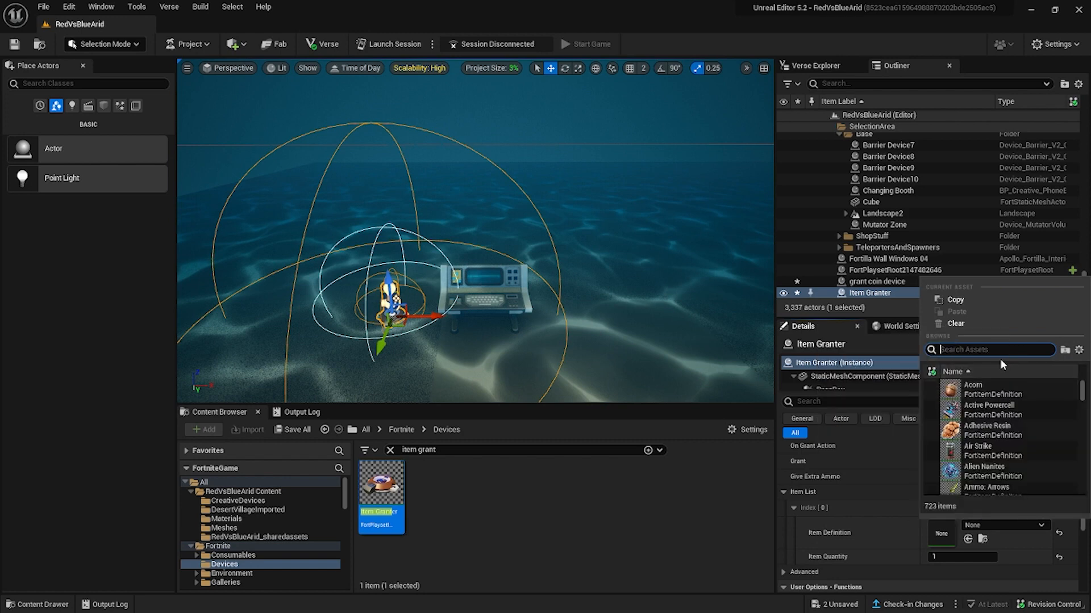
type("gold")
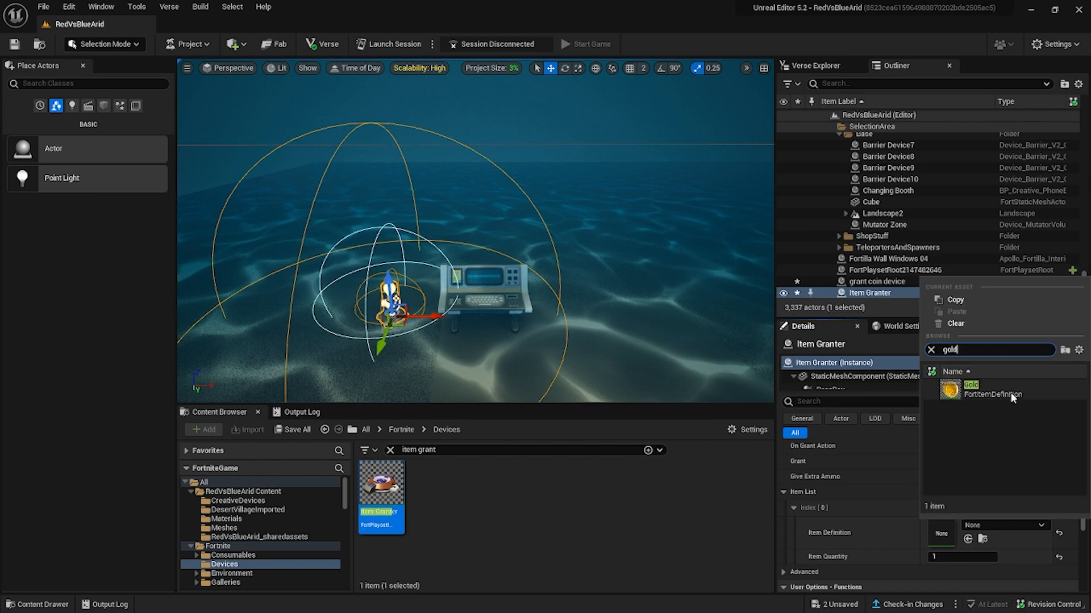
left_click(958, 389)
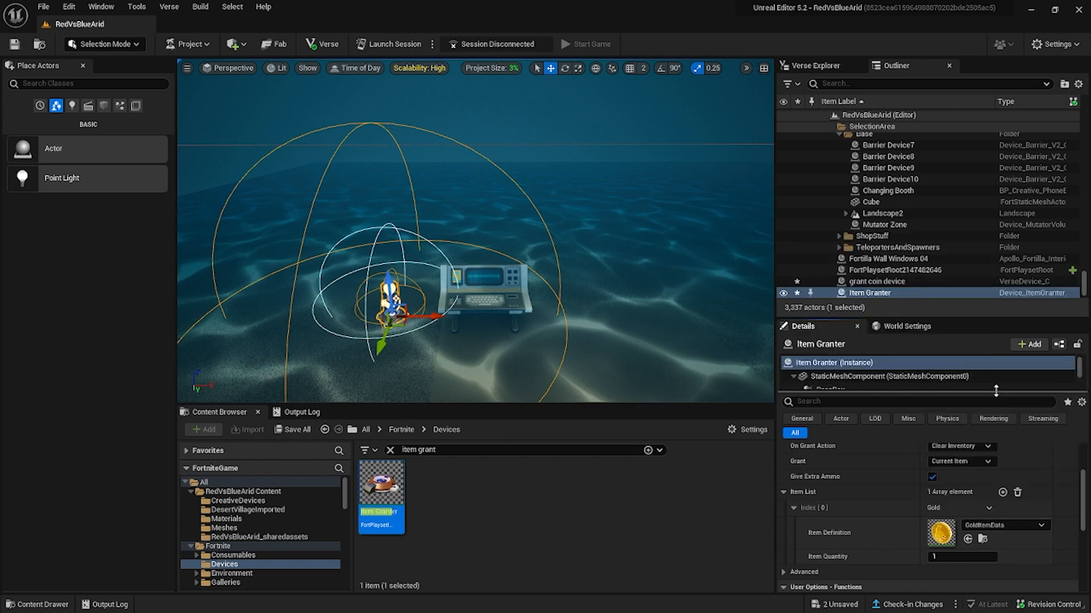
left_click(936, 557)
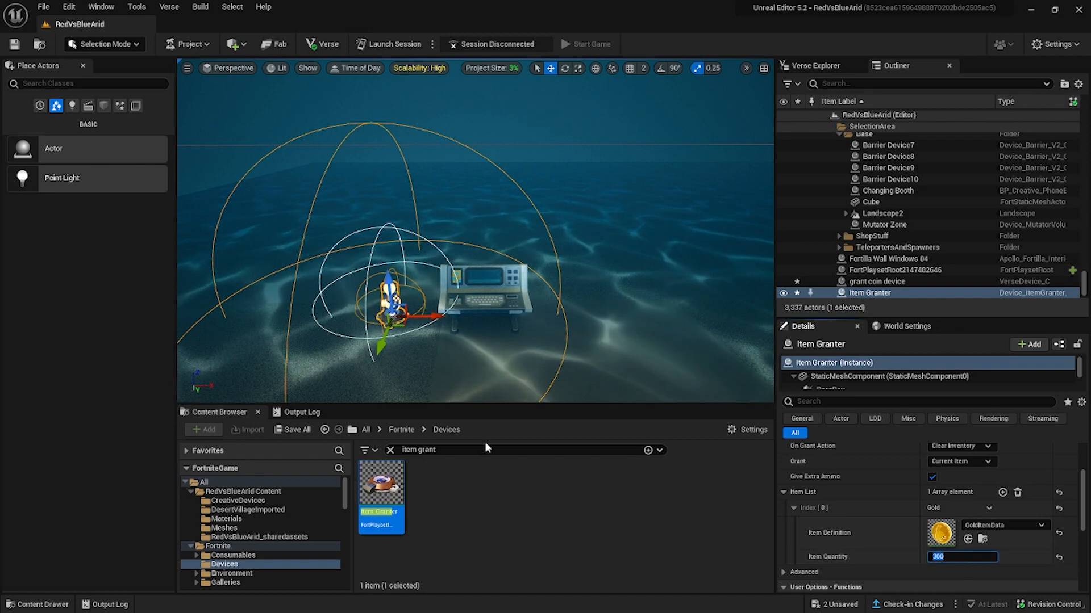
On the grant coin device, assign Item Granter as the ItemGranterDevice and add BlueBossSpawner as the first GuardSpawnerDevices element.
left_click(511, 307)
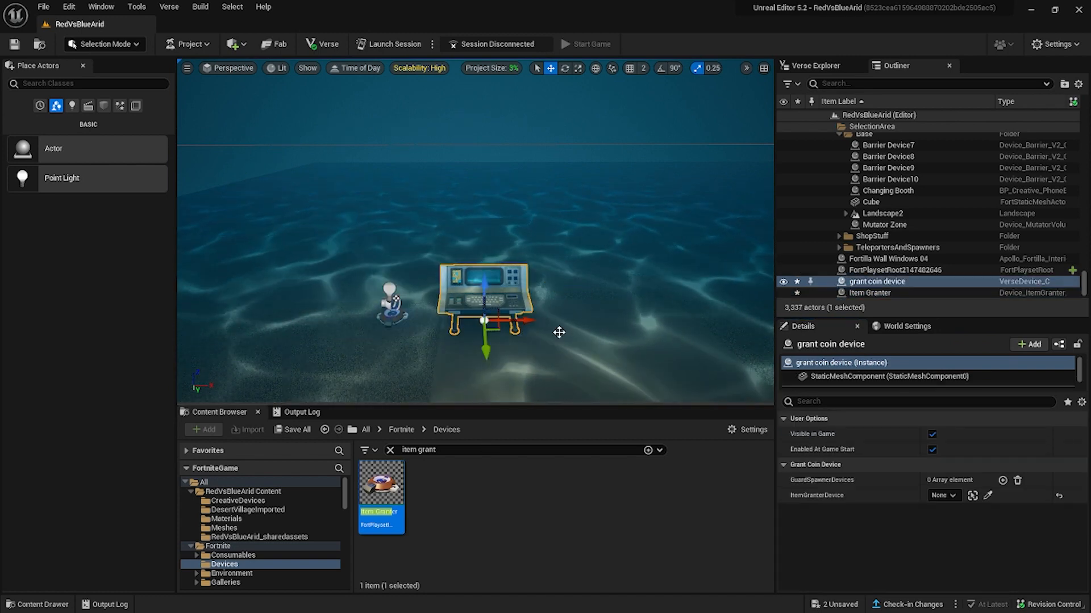
left_click(943, 496)
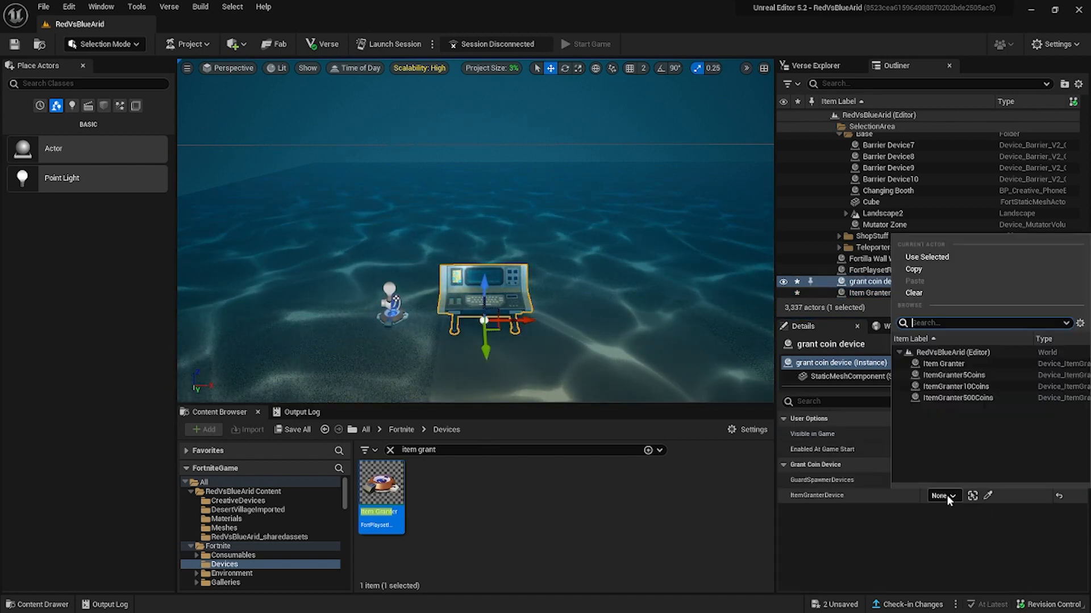
left_click(942, 364)
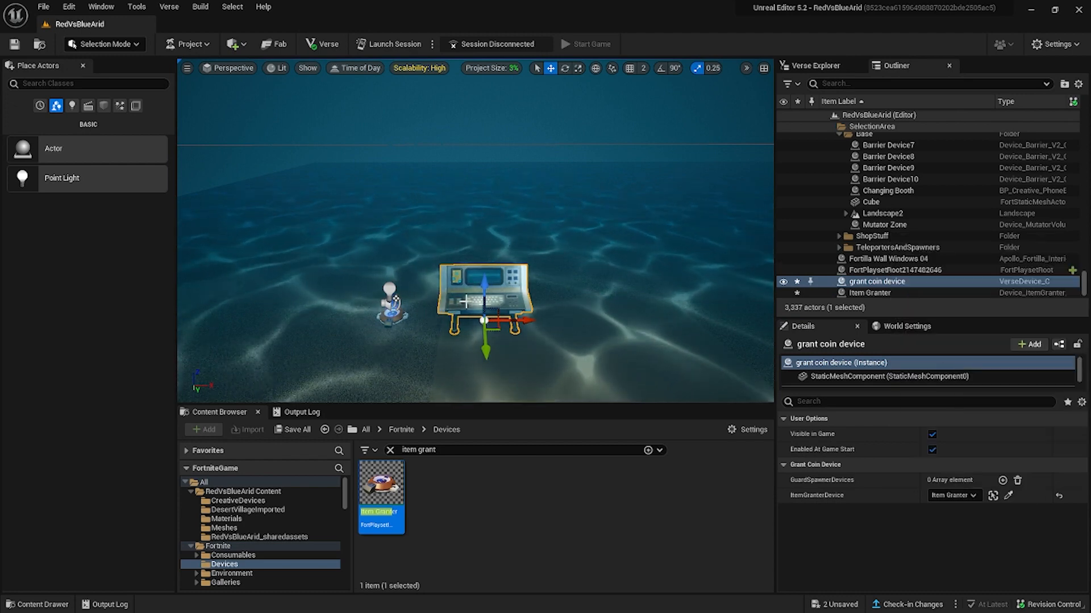
left_click(1002, 482)
left_click(953, 495)
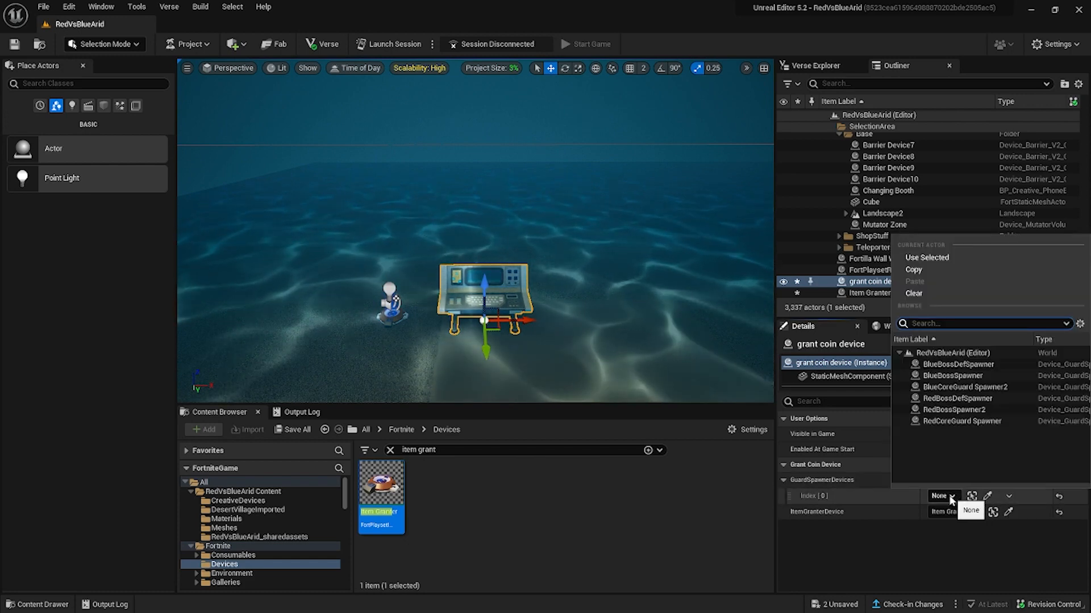
left_click(947, 376)
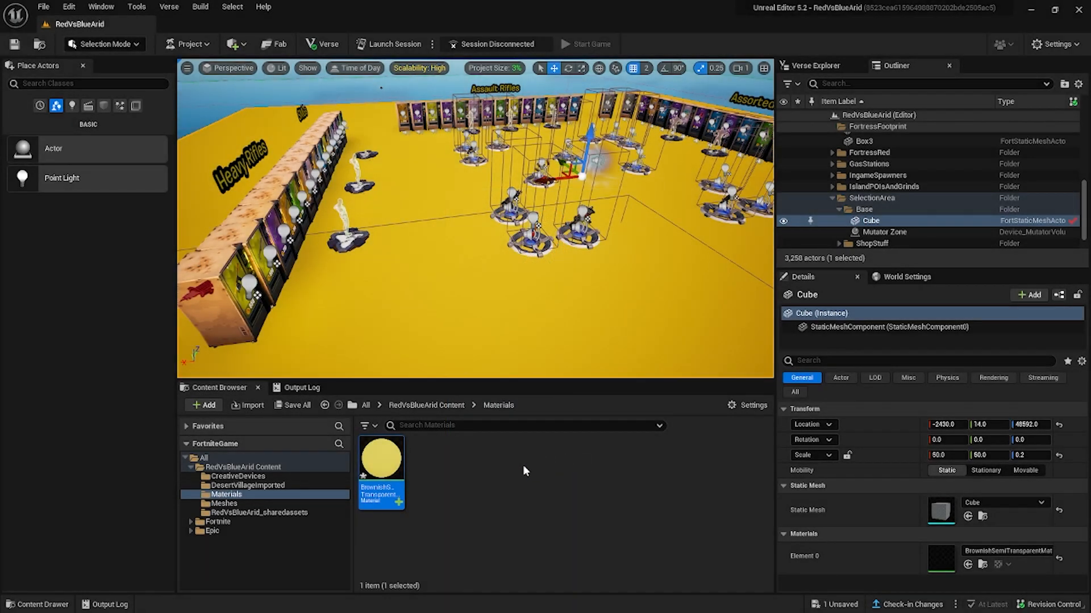
Create a new material named BrownTranslucent in the project's Materials folder.
right_click(523, 466)
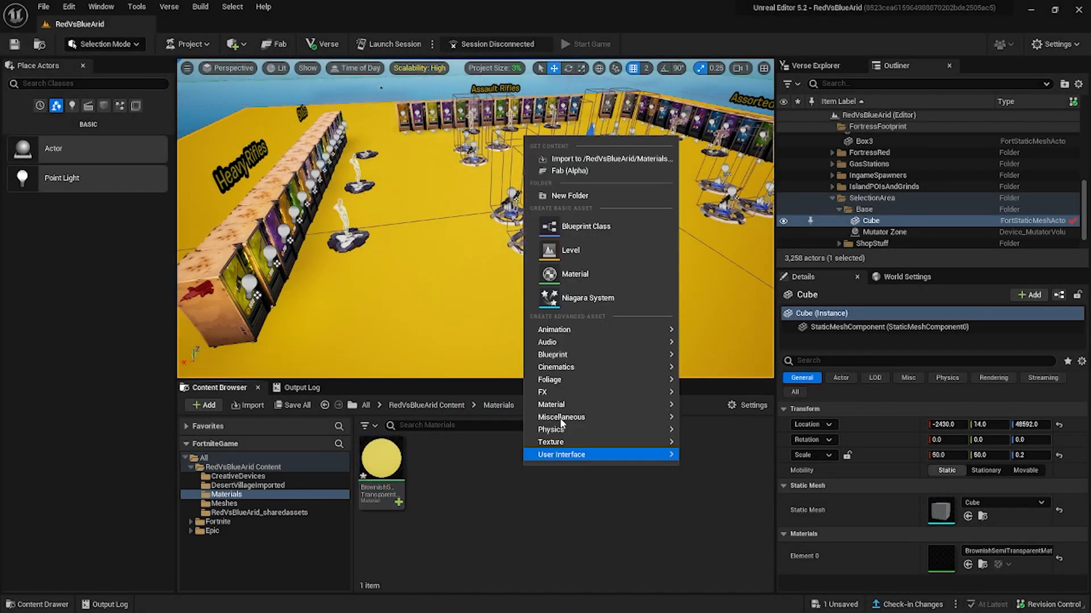
left_click(571, 272)
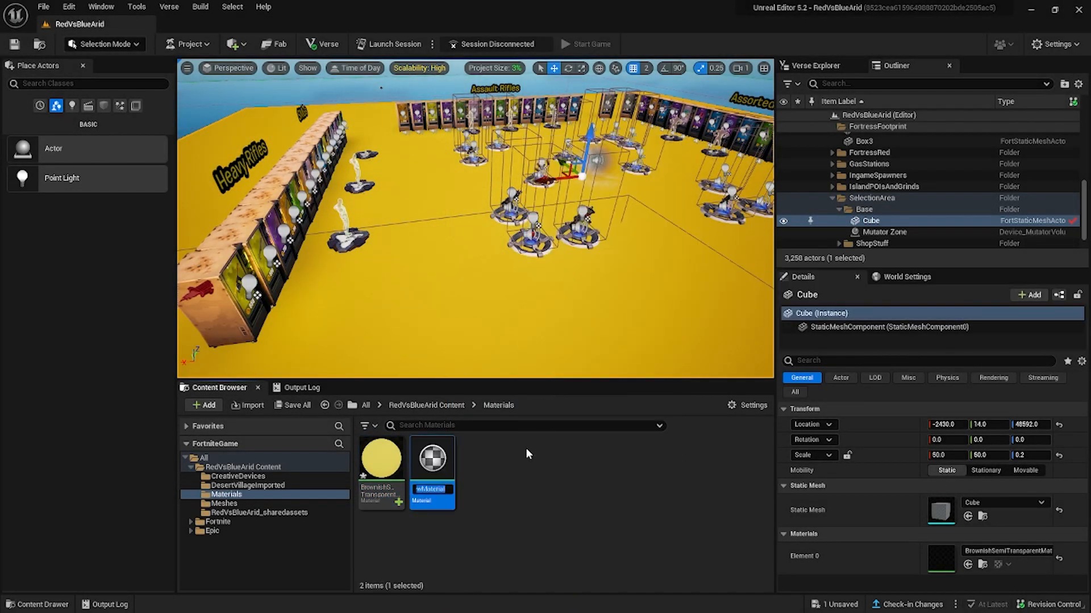
type("BrownishS")
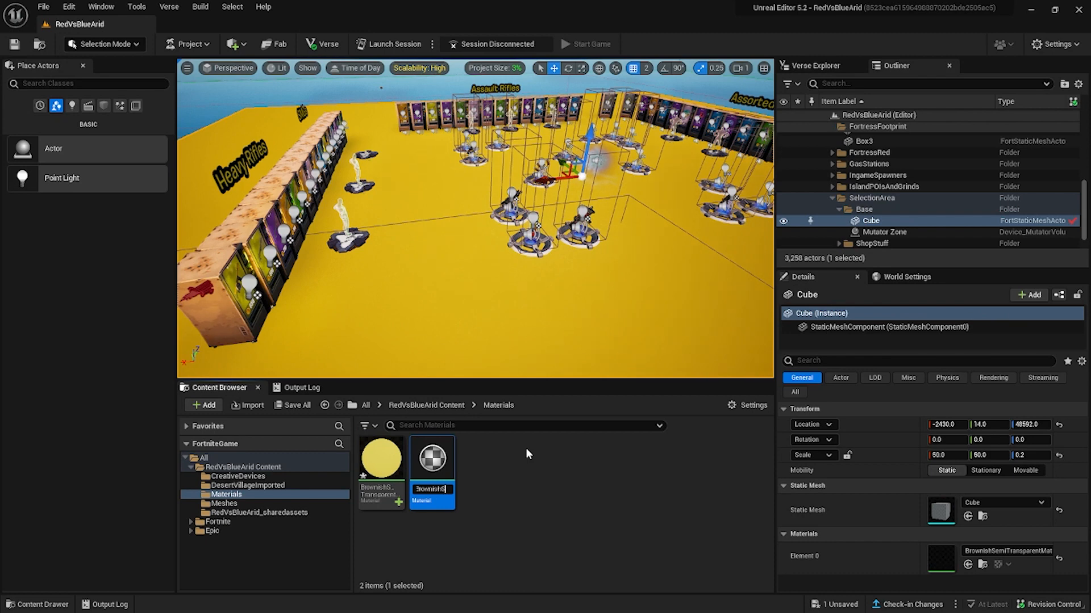
key("BackSpace")
type("Tran")
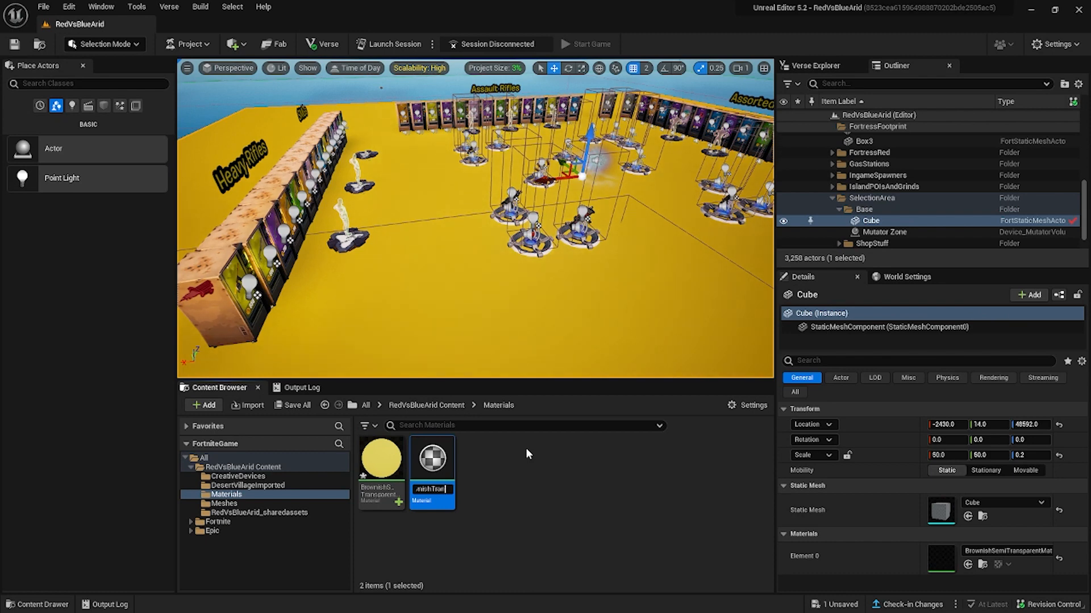
type("slucentMat")
key("Home")
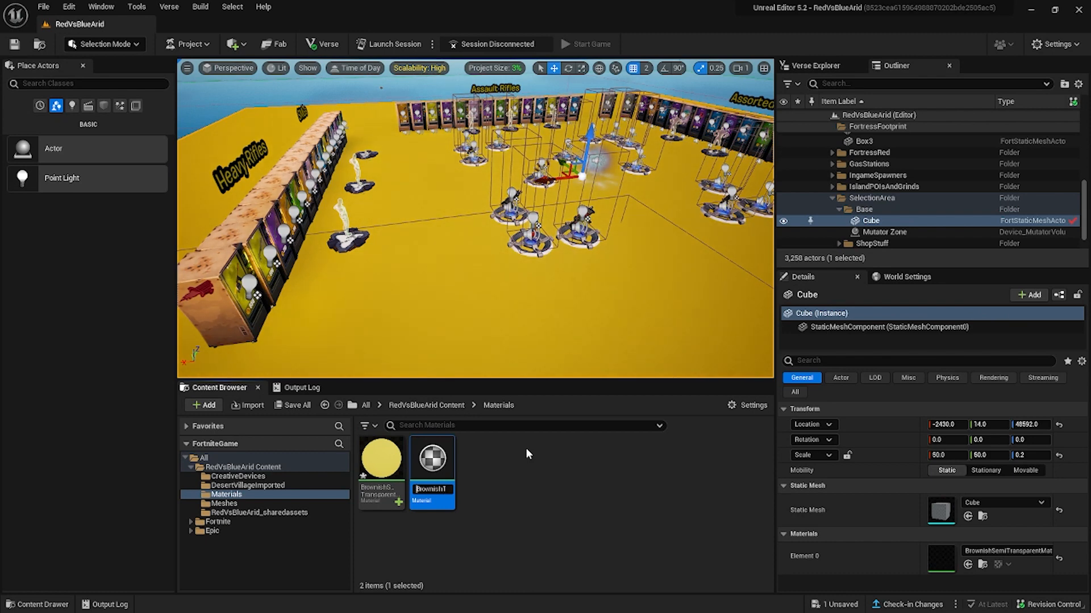
key("shift+Right")
key("Right")
key("Right")
key("Right")
key("Right")
key("Right")
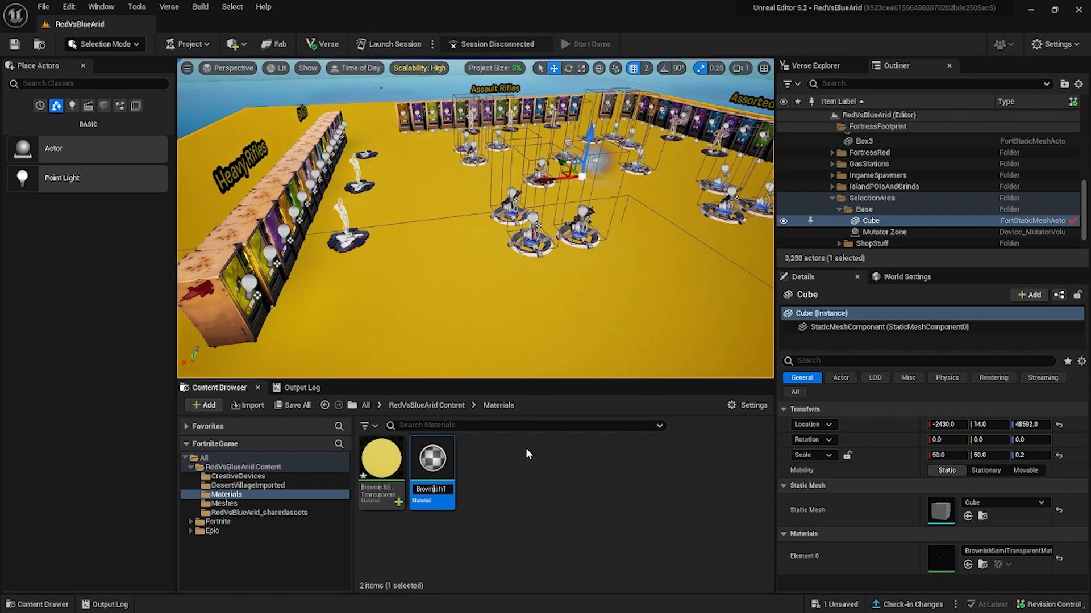
key("Delete")
key("Delete")
key("Delete")
key("Return")
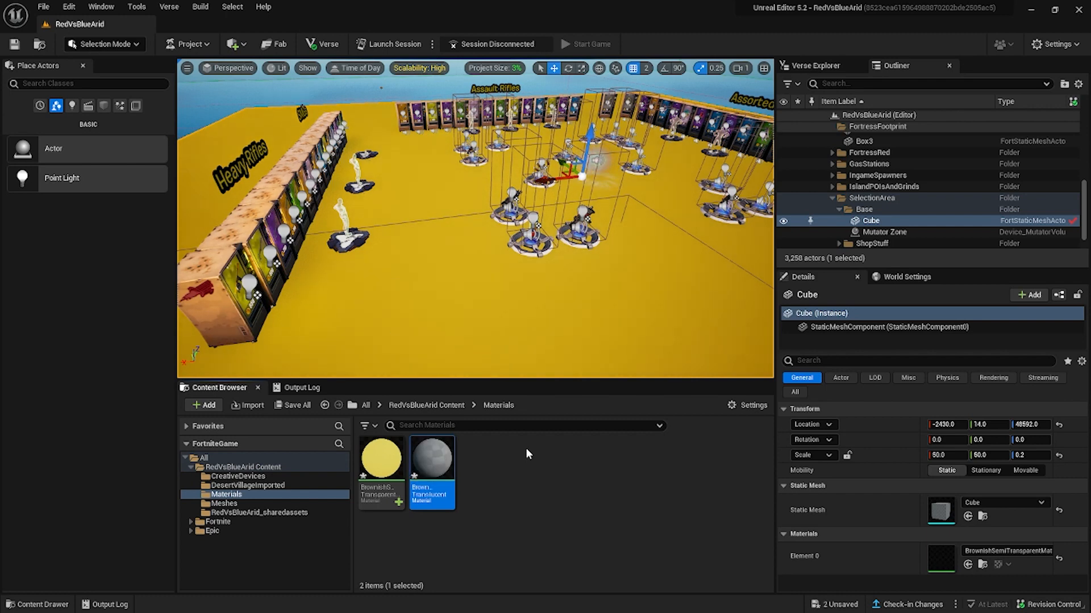
Open the BrownTranslucent material and set its blend mode to Translucent.
double_click(433, 491)
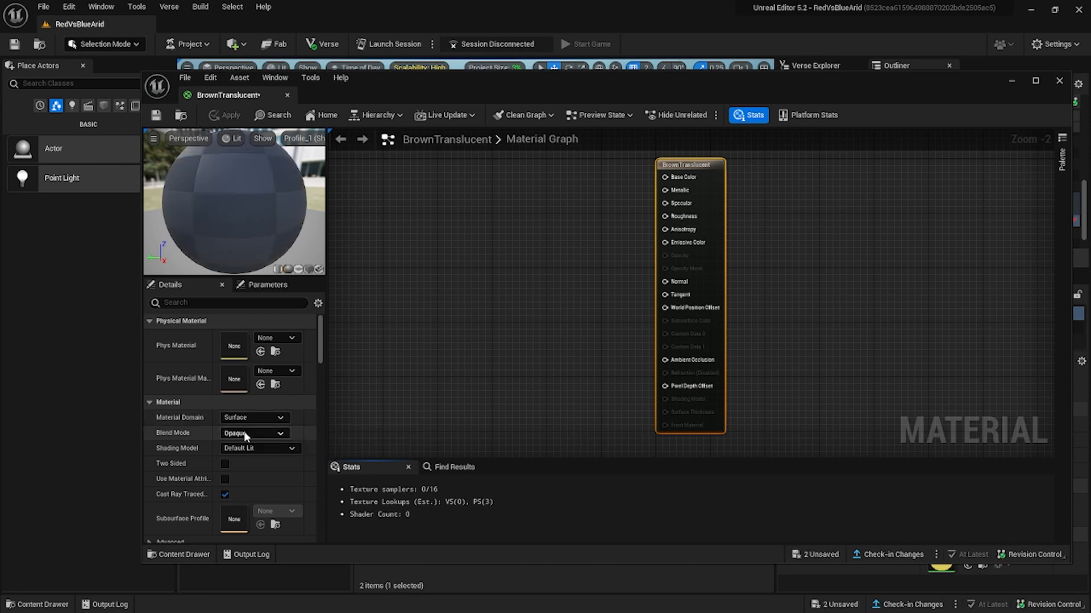
left_click(244, 433)
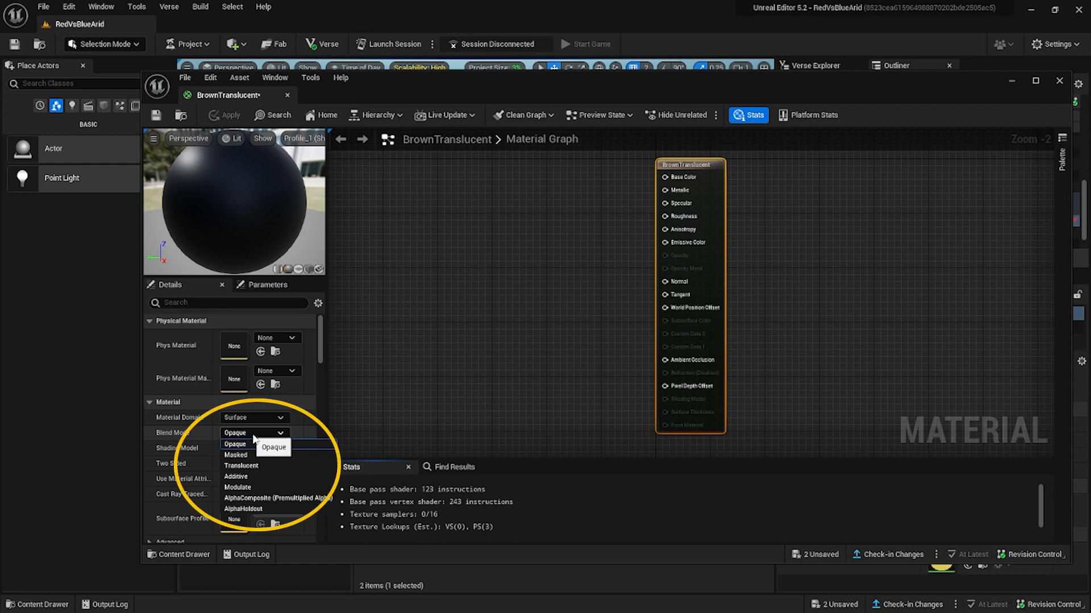
left_click(272, 466)
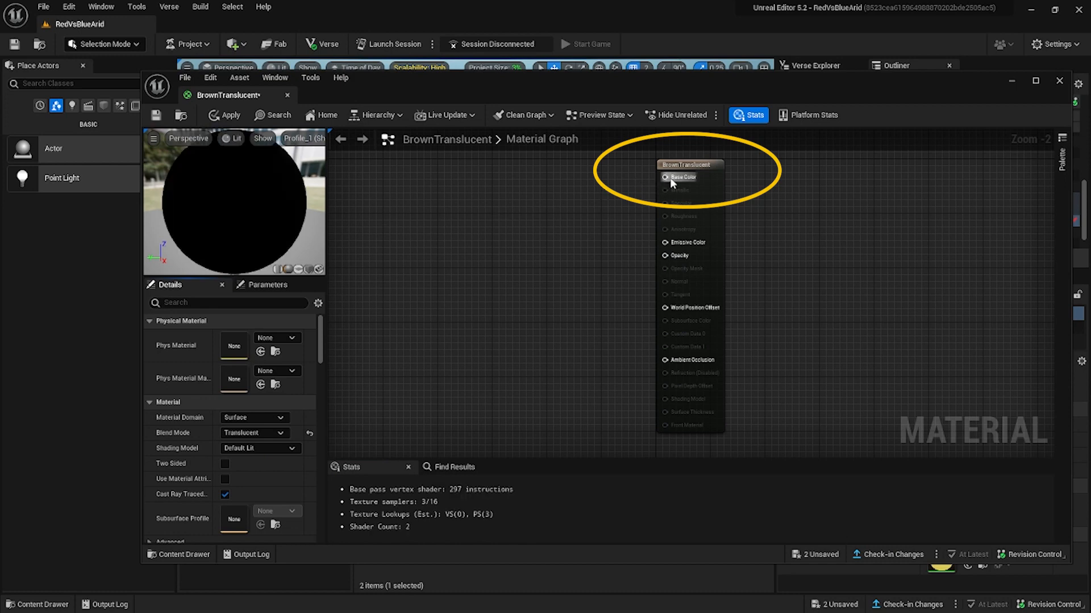
Add a VectorParameter node feeding the Base Color input of the BrownTranslucent material.
left_click_drag(669, 177, 470, 197)
type("vecto")
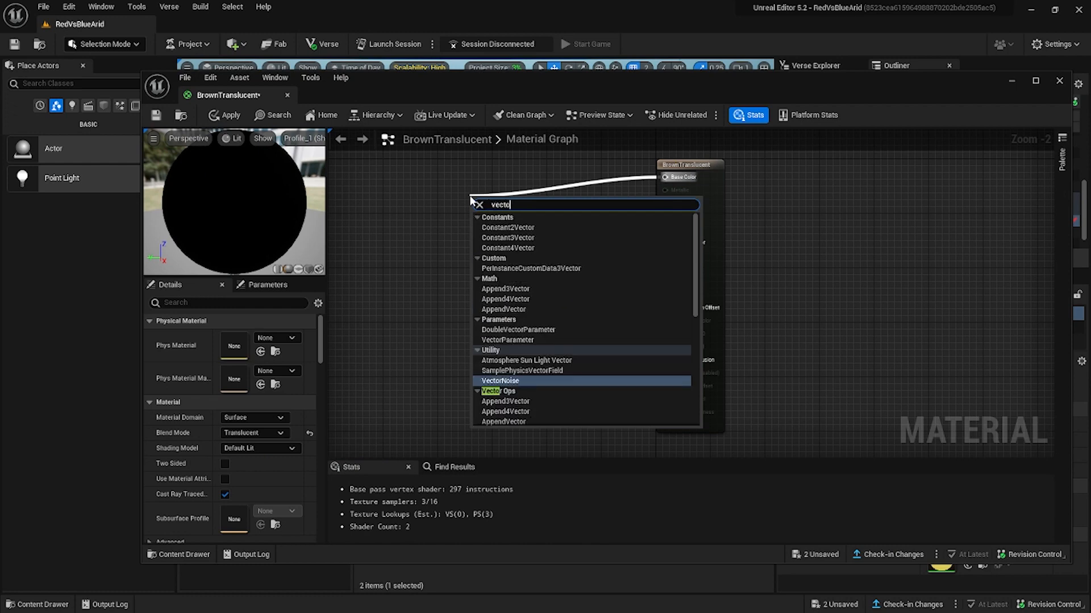
type("r")
scroll(523, 406, "down", 3)
scroll(527, 397, "up", 2)
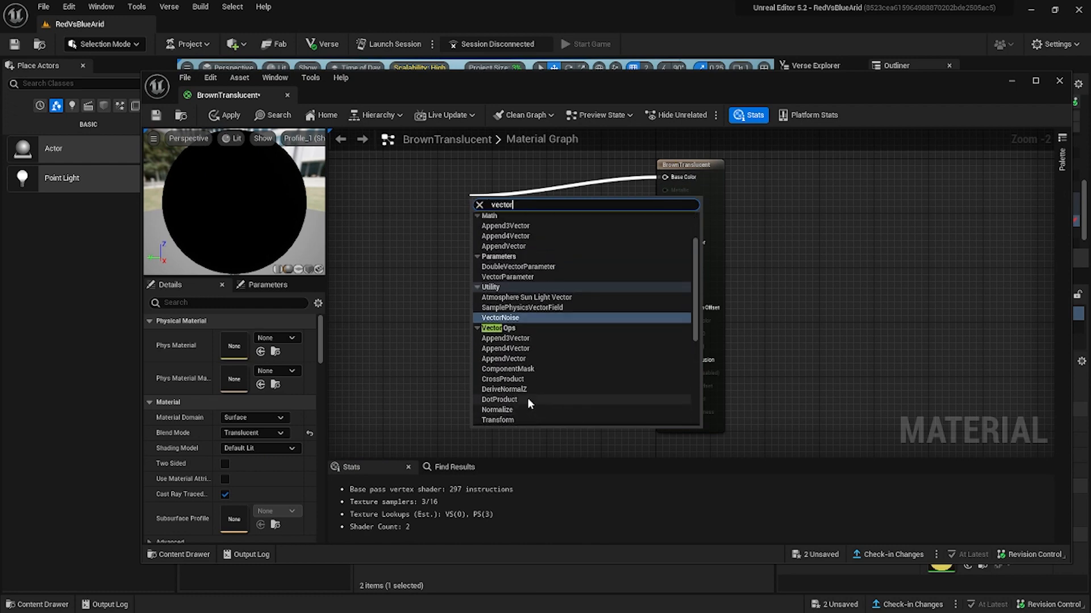
left_click(512, 276)
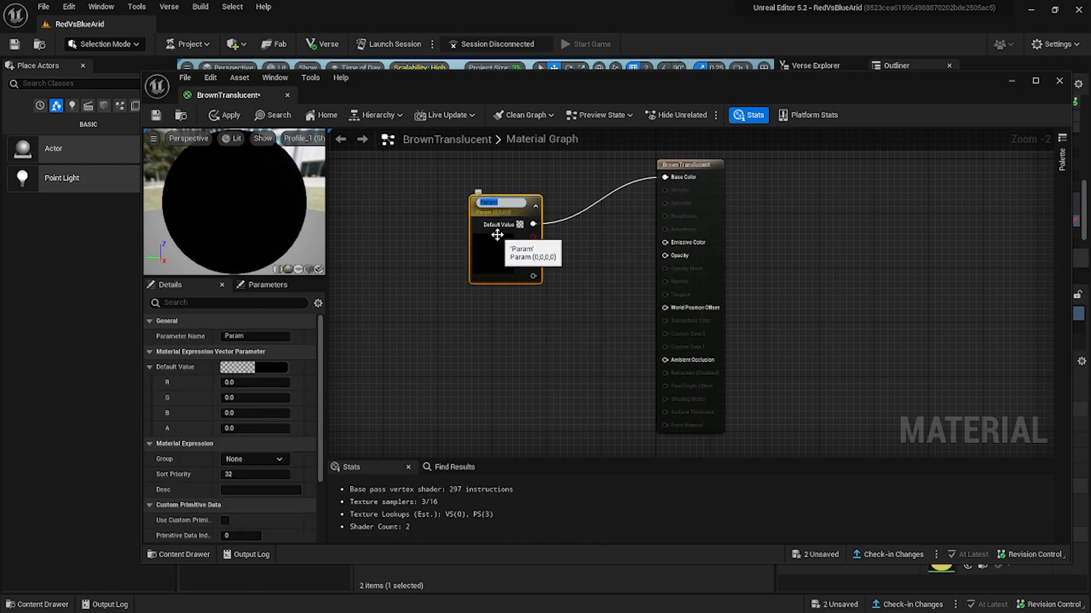
Set the Base Color parameter to a sandy brown, about R 0.339, G 0.218, B 0.069.
double_click(489, 252)
left_click(600, 377)
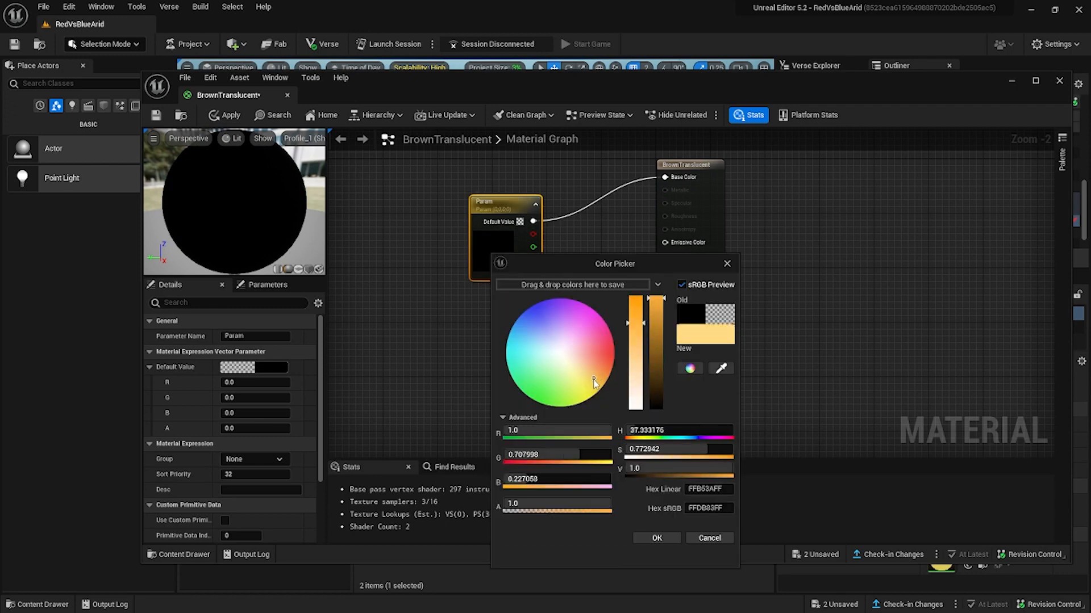
left_click(658, 368)
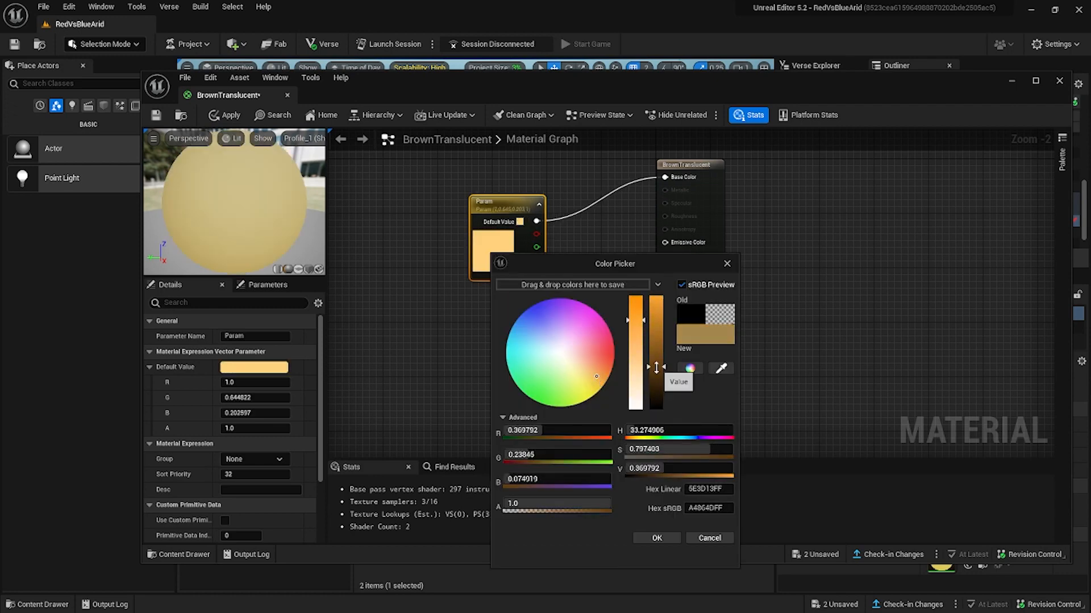
left_click(654, 539)
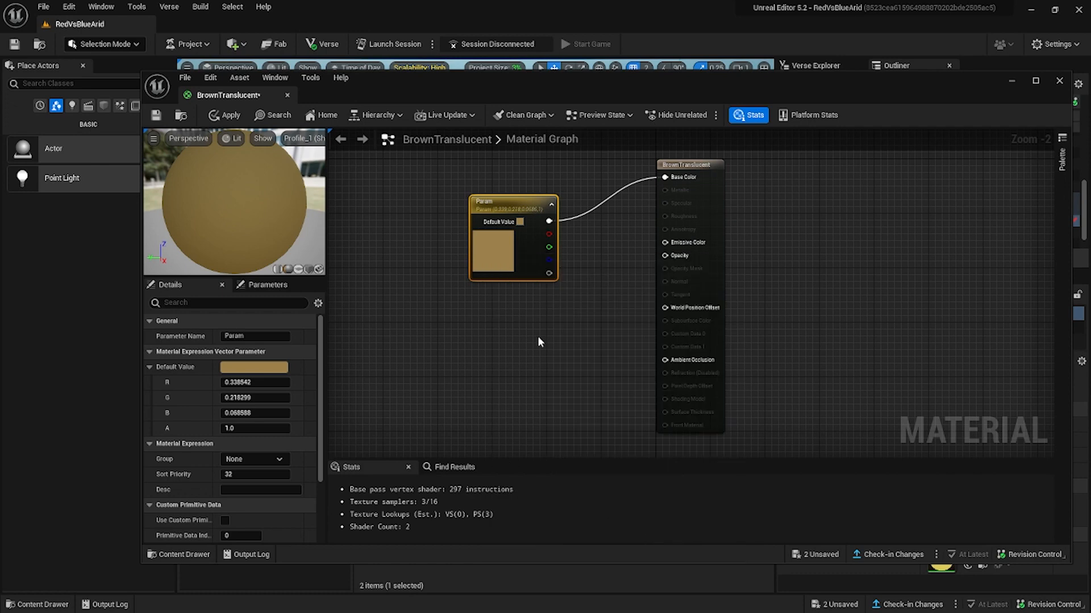
Add a ScalarParameter node feeding the material's Opacity input, with a default value of 0.5.
left_click_drag(570, 296, 570, 296)
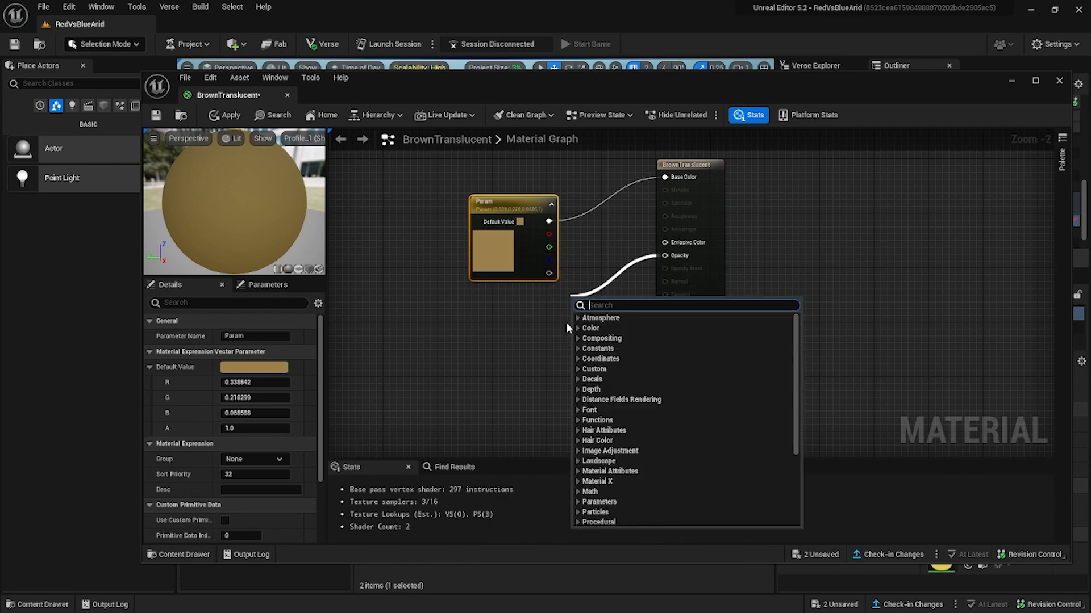
type("scal")
left_click(606, 329)
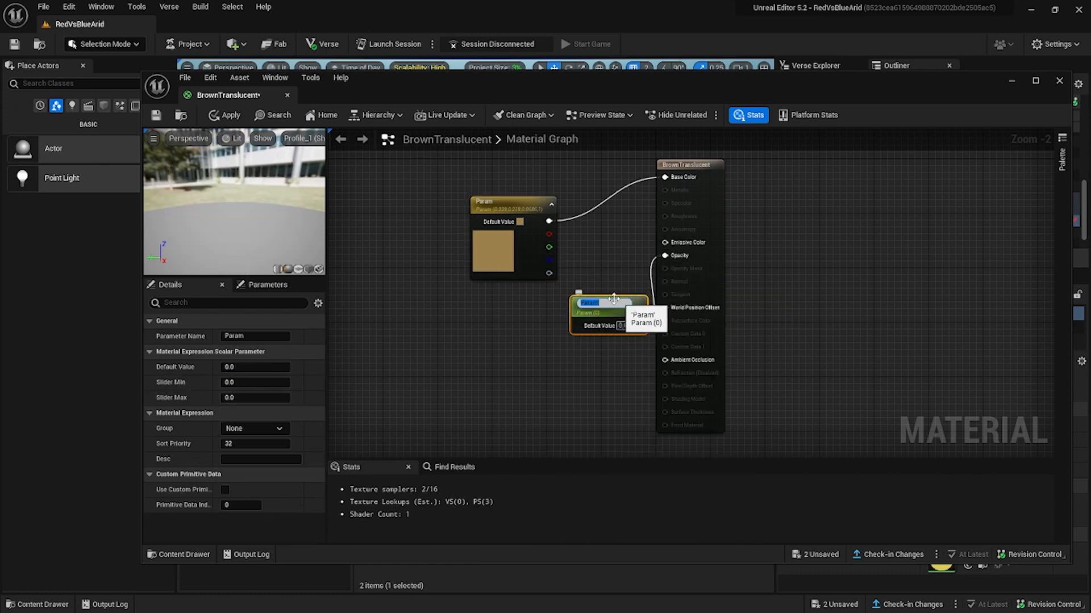
type("0.5")
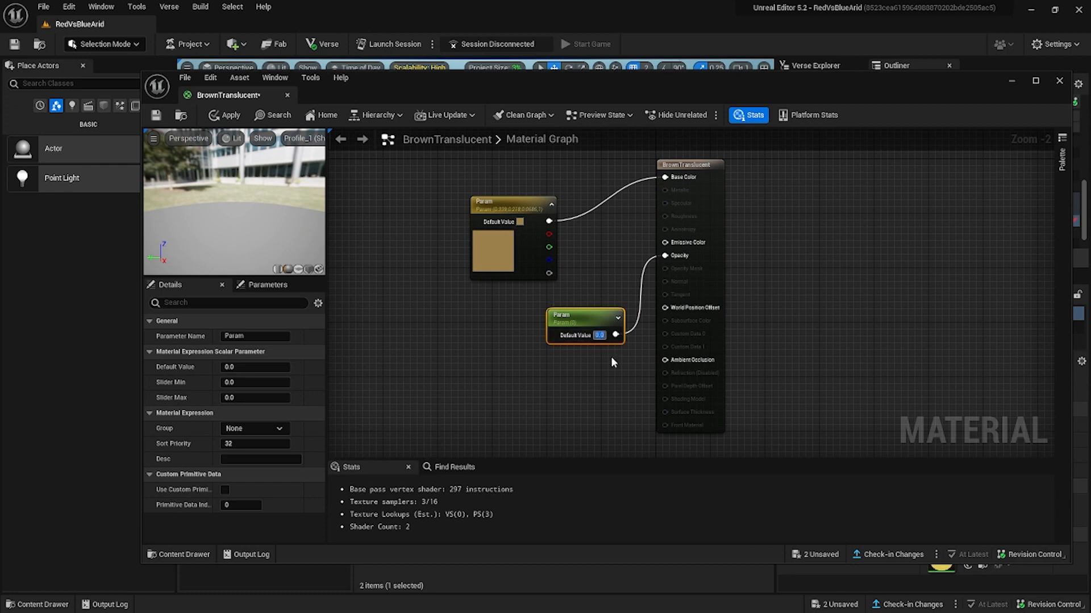
key("Return")
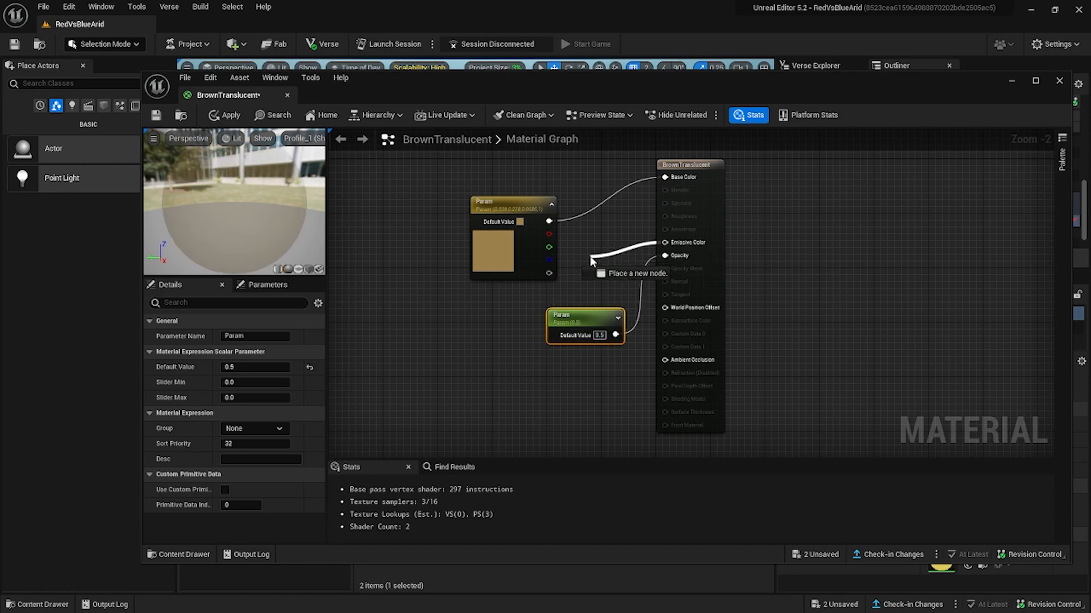
Add a second VectorParameter node feeding the material's Emissive Color input.
left_click_drag(589, 255, 590, 256)
type("ve")
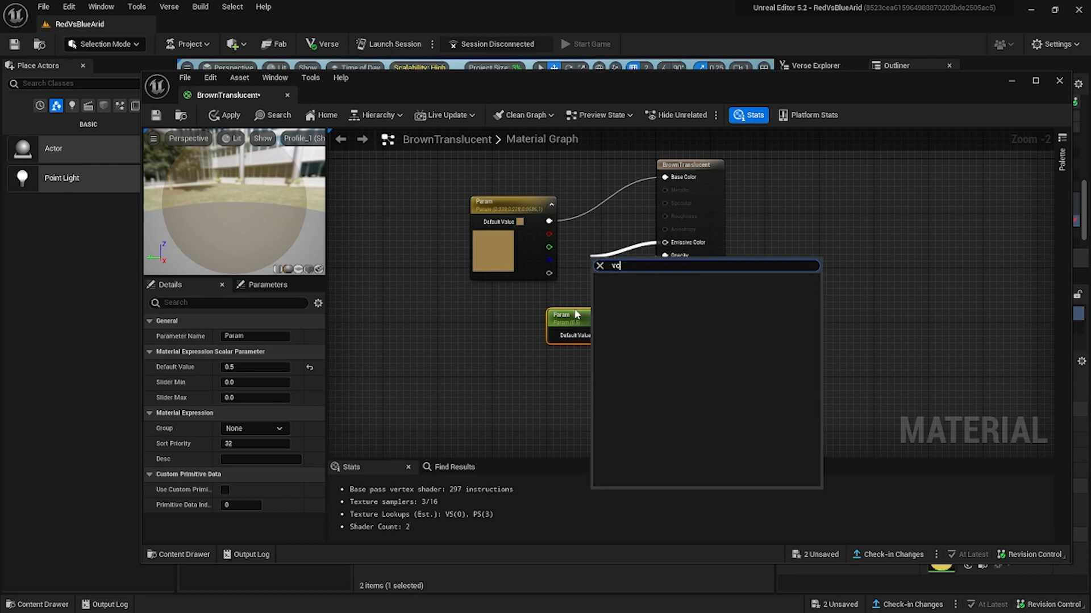
type("ctor")
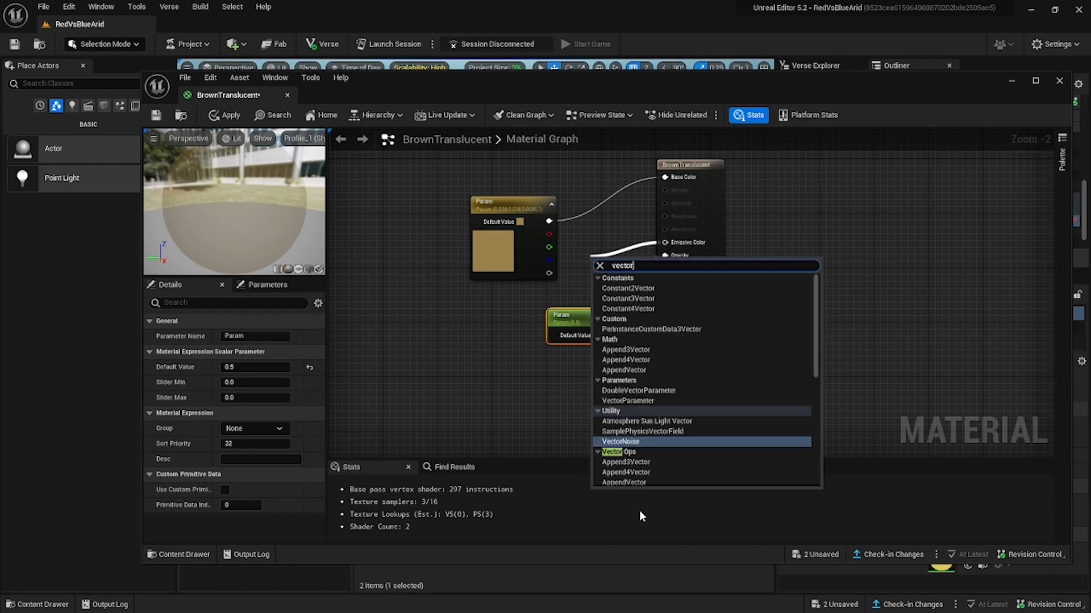
left_click(639, 400)
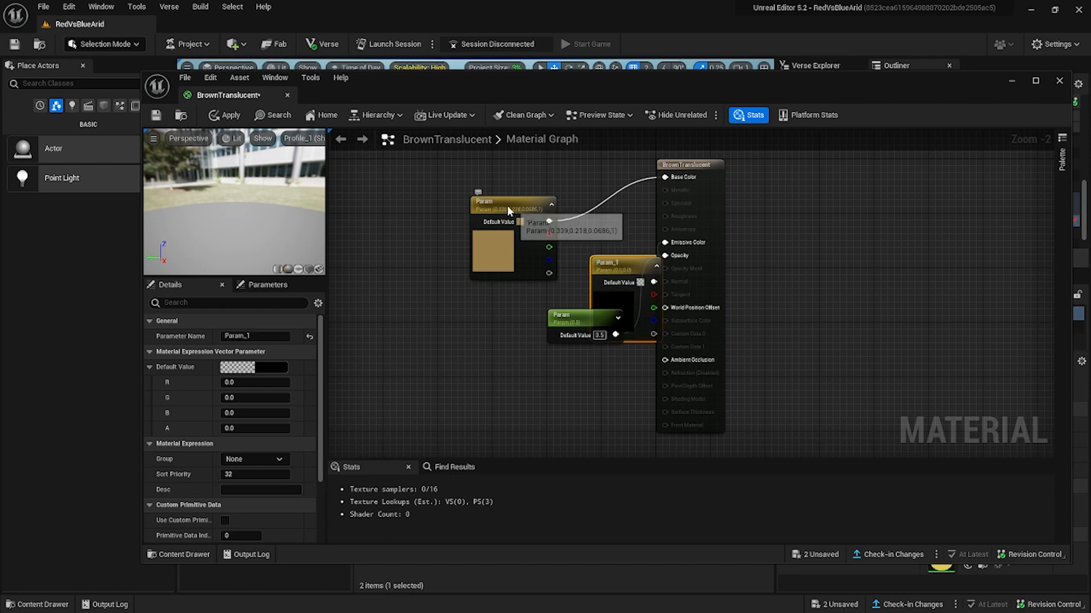
Arrange the two vector parameter nodes in a column and copy the Base Color parameter's sRGB hex value.
left_click_drag(506, 205, 475, 169)
left_click_drag(611, 267, 470, 265)
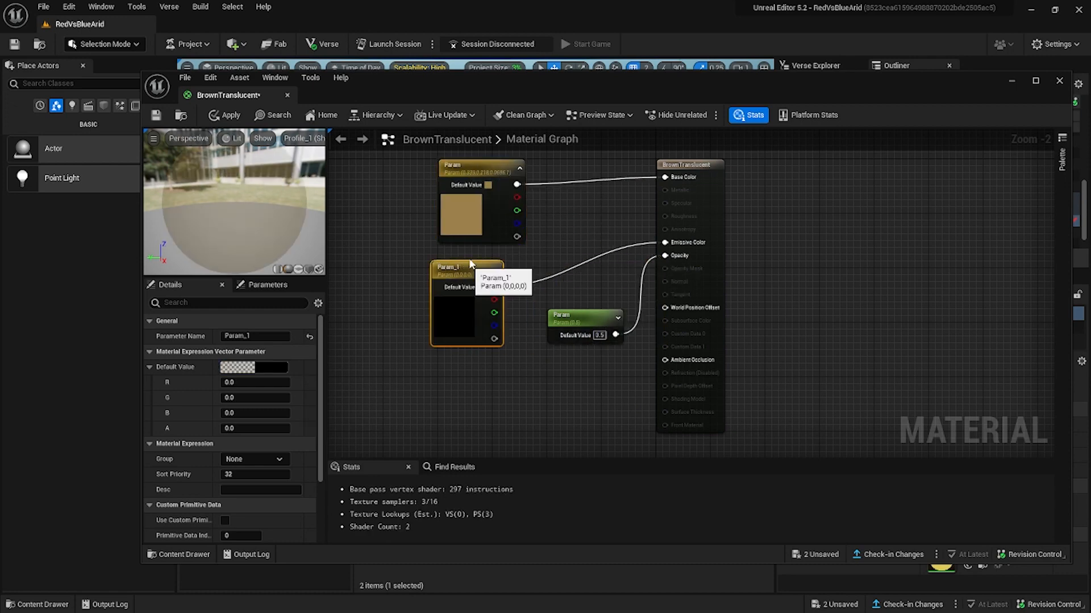
double_click(467, 220)
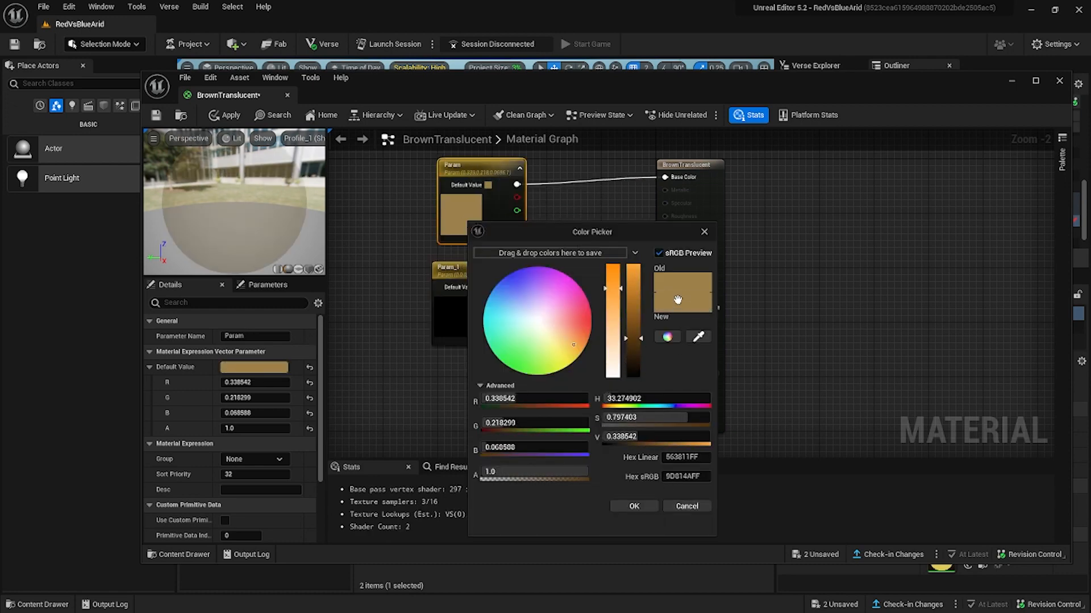
right_click(680, 477)
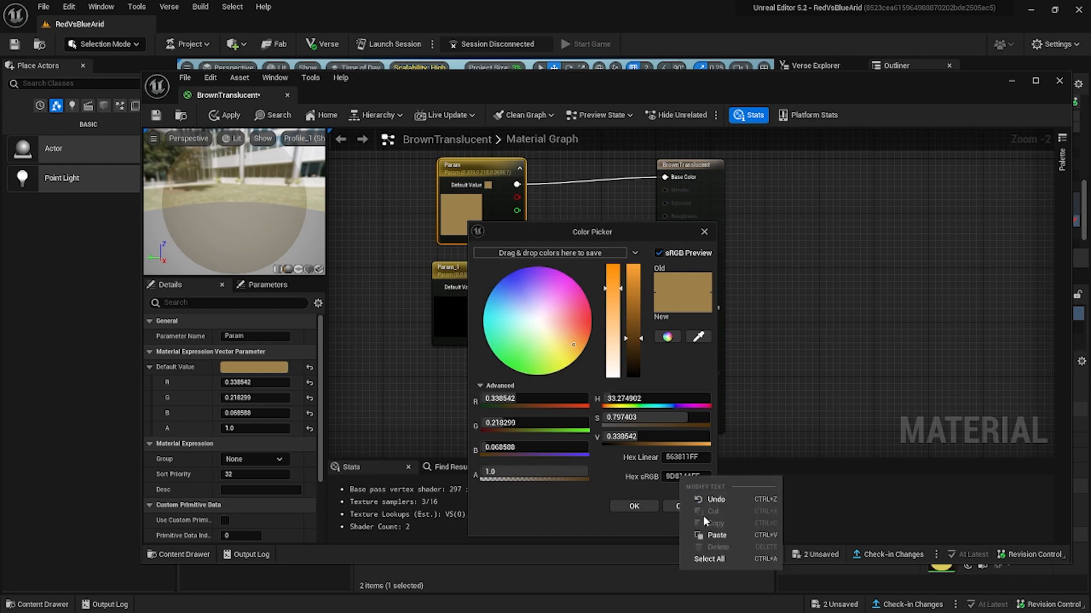
left_click(673, 478)
double_click(672, 478)
right_click(672, 478)
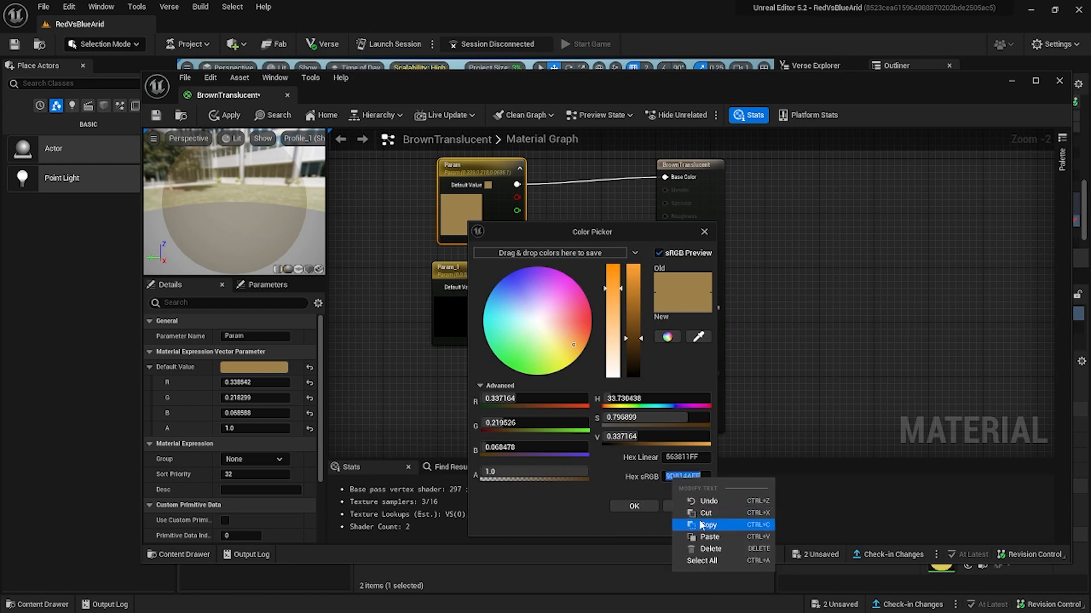
left_click(707, 525)
left_click(636, 508)
Give the Emissive Color parameter the copied sRGB hex colour and save the BrownTranslucent material.
double_click(455, 275)
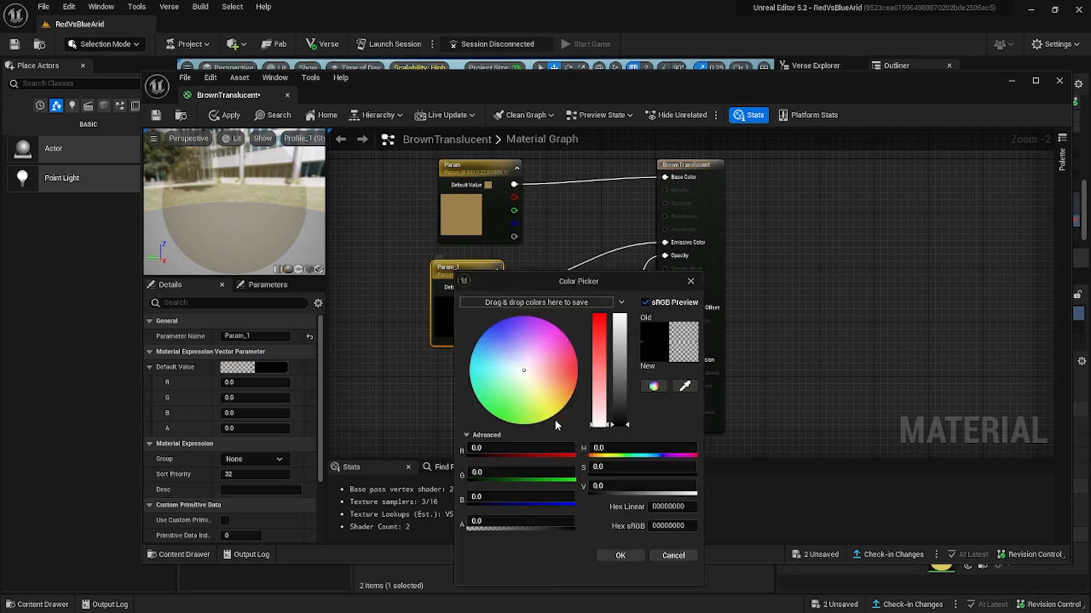
double_click(662, 526)
right_click(662, 526)
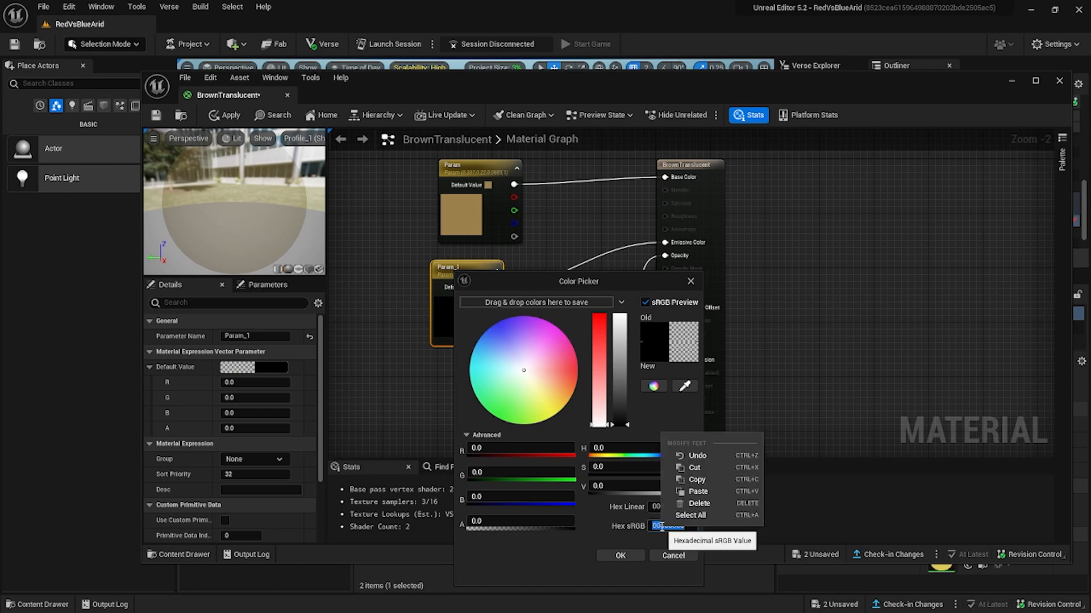
left_click(698, 492)
left_click(620, 556)
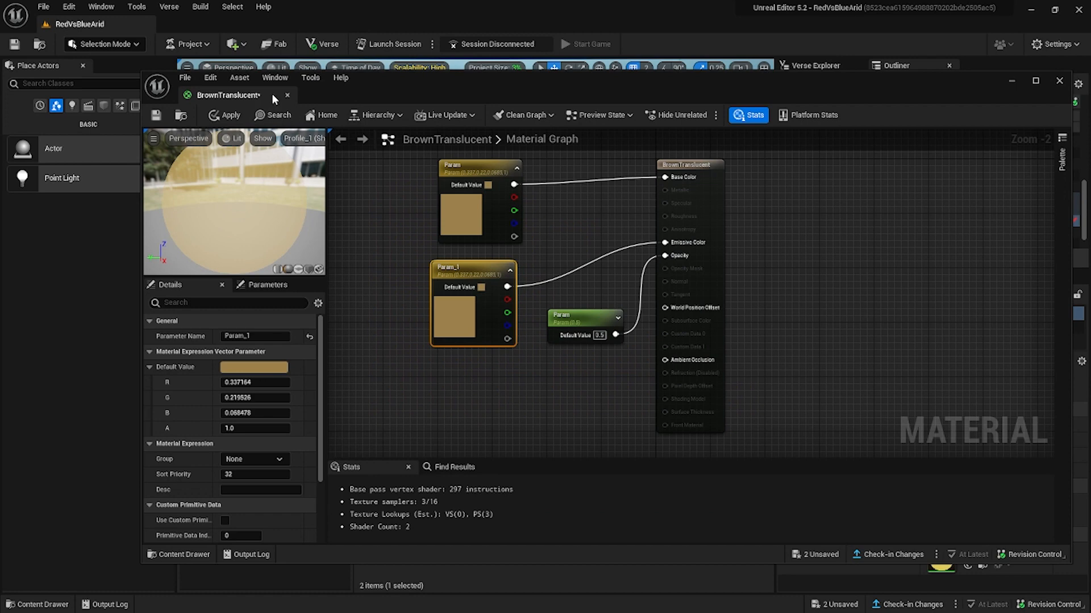
left_click(157, 116)
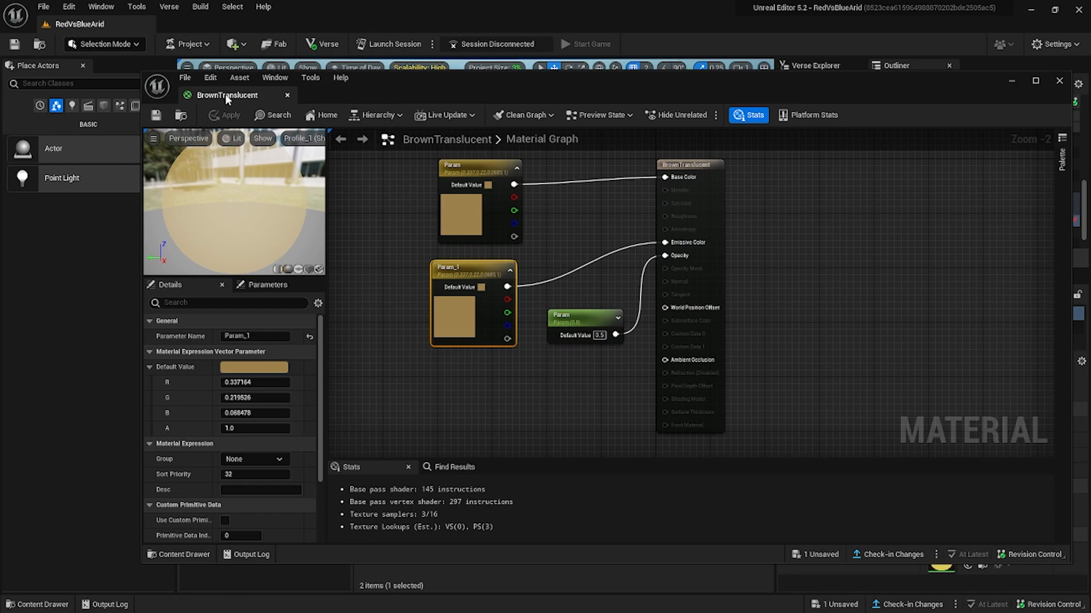
Dock the BrownTranslucent material editor alongside the main level editor and return to the RedVsBlueArid level.
left_click_drag(225, 94, 86, 24)
left_click(87, 24)
left_click(186, 25)
Apply the BrownTranslucent material to the selection area's floor cube.
right_click_drag(318, 170, 363, 135)
left_click(968, 565)
right_click_drag(477, 227, 432, 238)
Enclose the selection area with barrier devices, using depth 12 and height 10, and assign them the BrownTranslucent material.
left_click(191, 468)
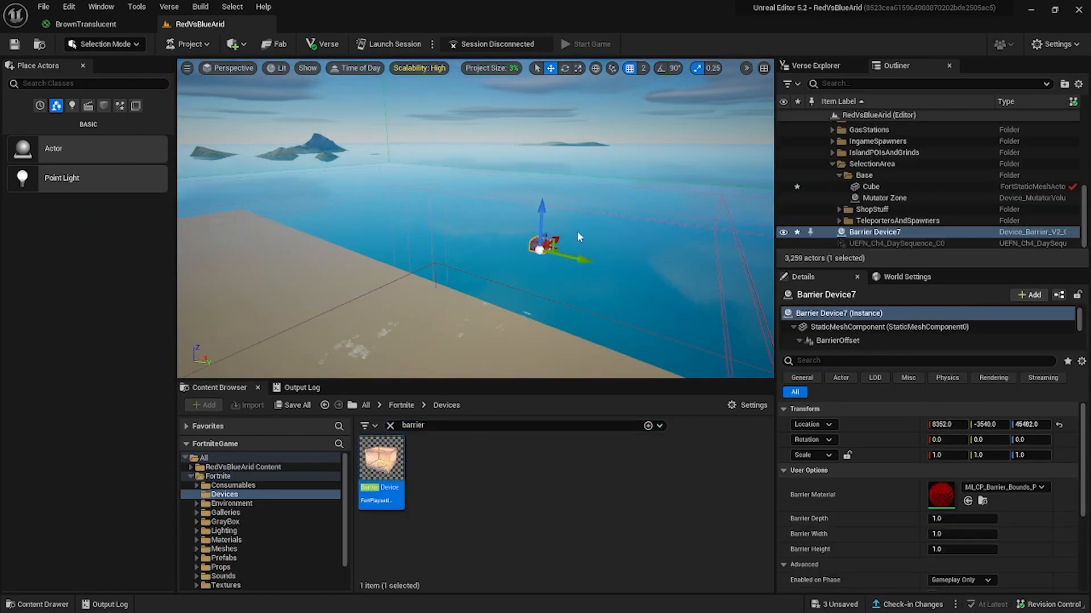
right_click_drag(578, 230, 370, 271)
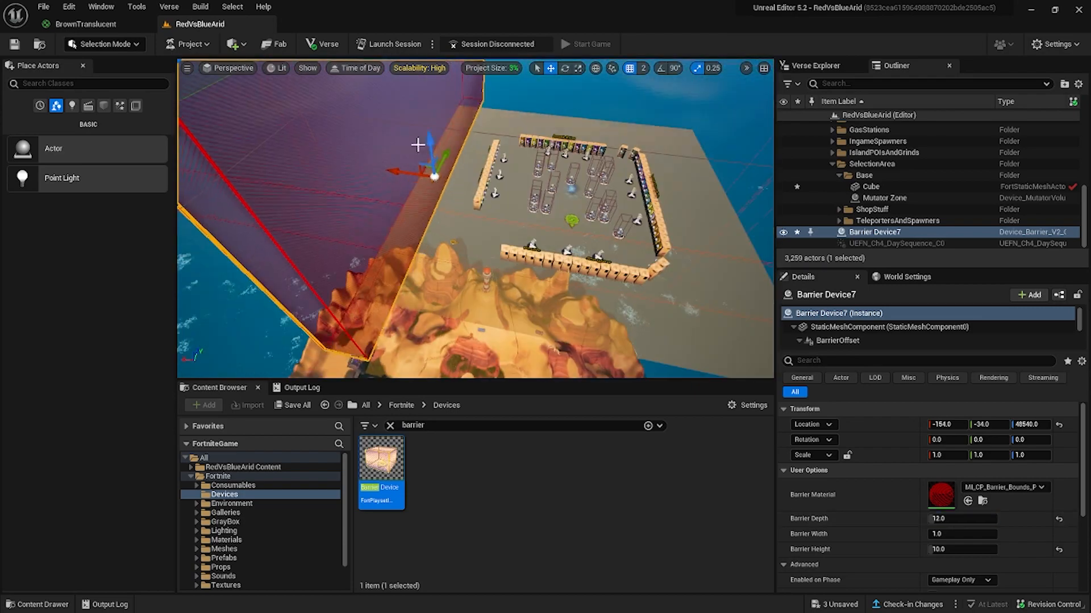
right_click_drag(419, 146, 406, 261)
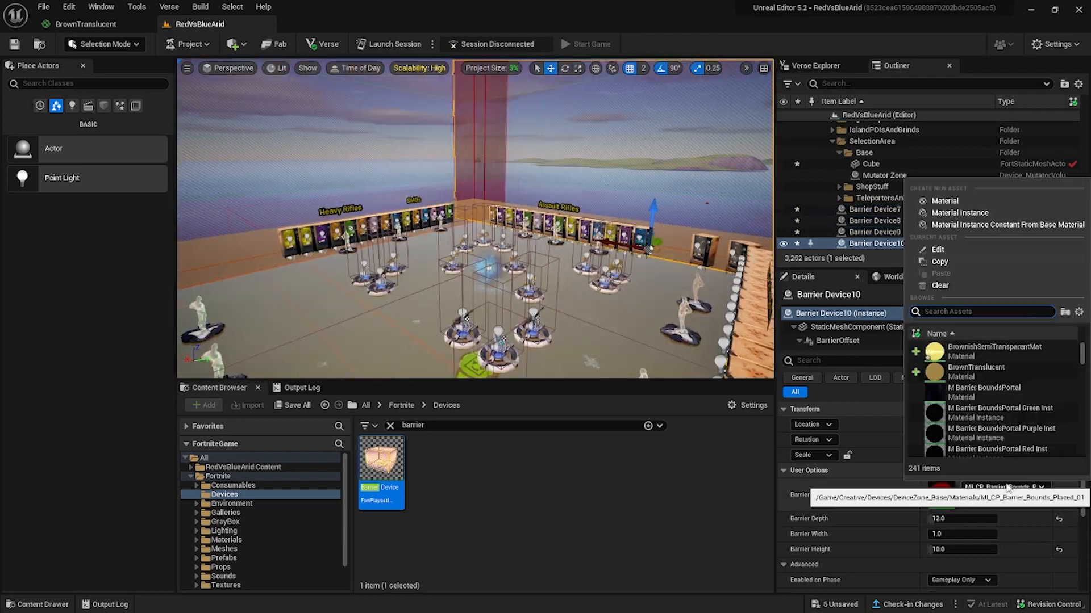
right_click(603, 159)
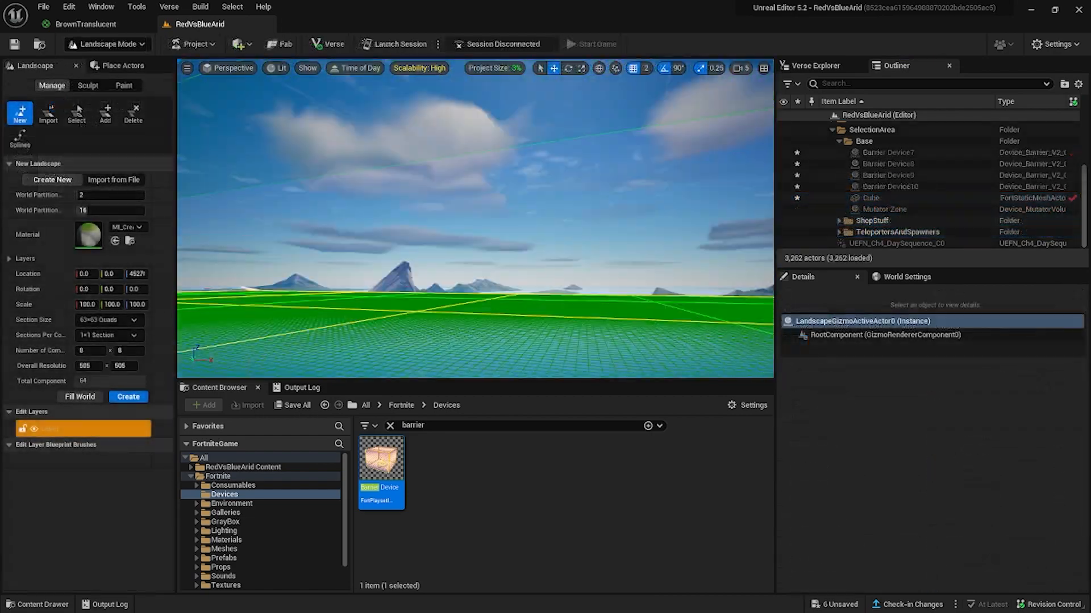
Position a new landscape over the selection area's floor, set its scale to 10, and create it.
right_click_drag(343, 321, 343, 375)
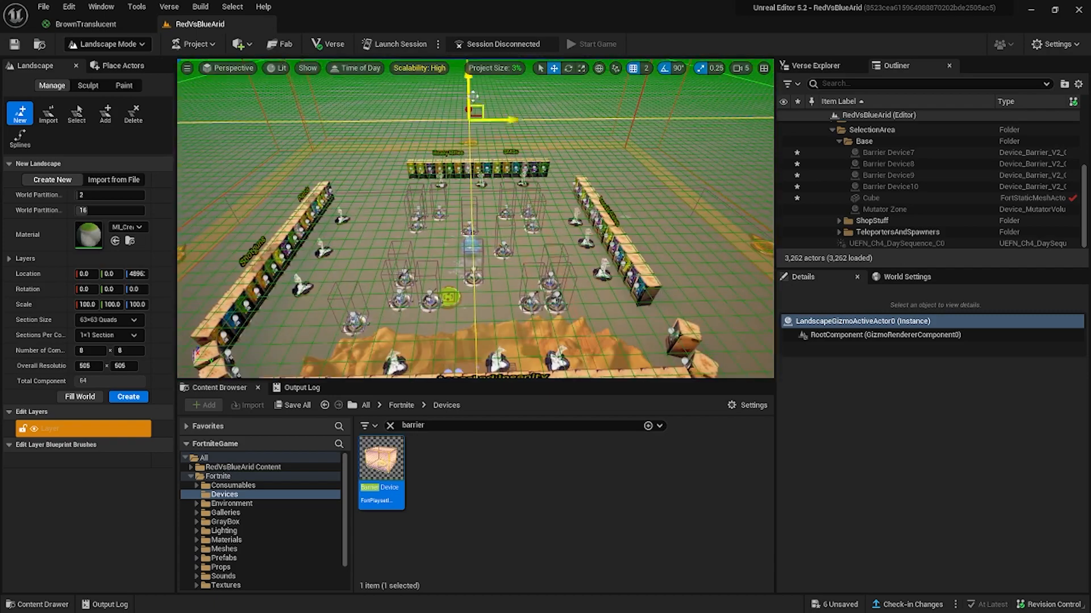
left_click_drag(473, 106, 470, 241)
right_click_drag(471, 240, 442, 165)
left_click_drag(442, 164, 437, 167)
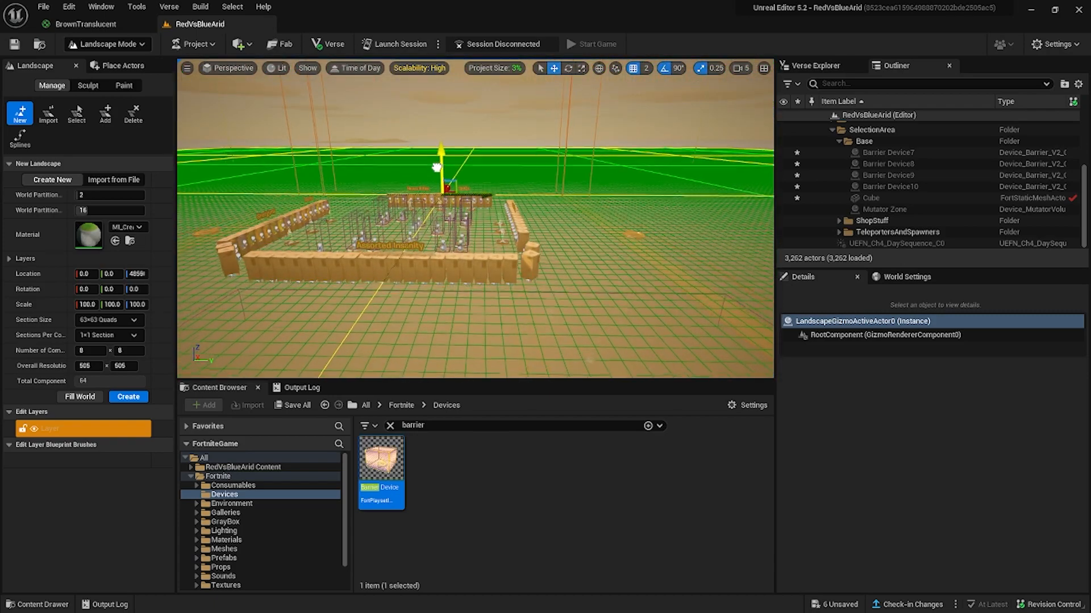
type("10")
key("Return")
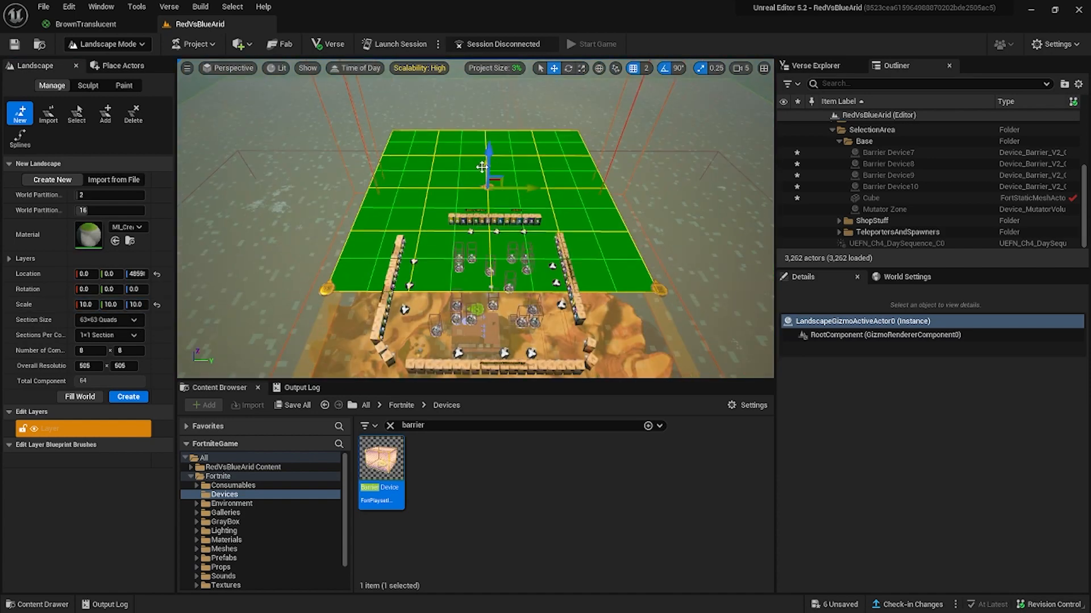
mouse_move(475, 218)
right_mouse_down()
mouse_move(540, 210)
mouse_move(475, 227)
right_mouse_up()
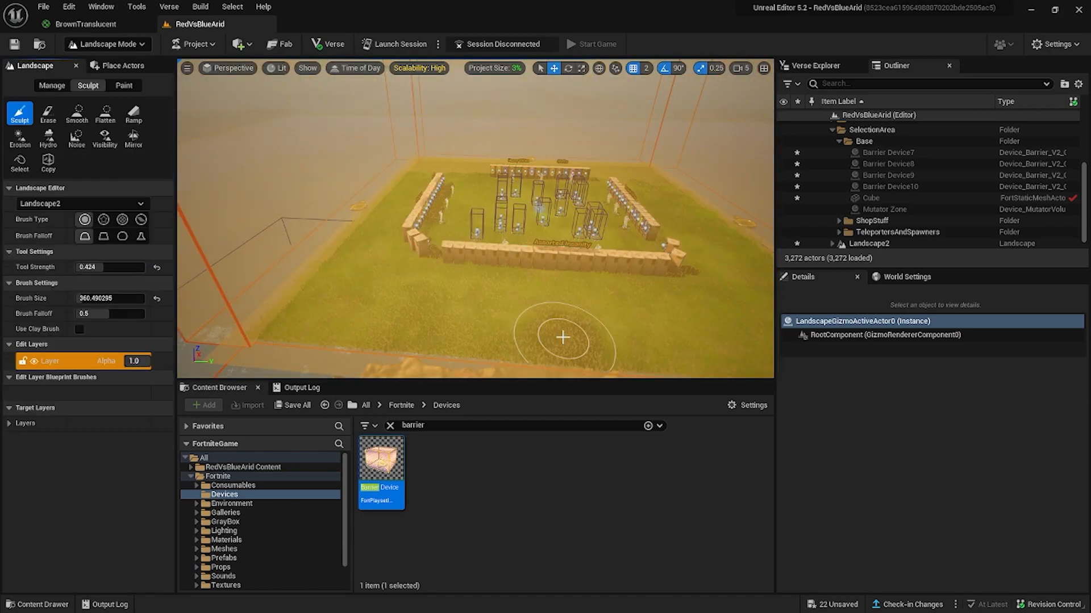
Sculpt hills around the vending machine rows on Landscape2 with tool strength 0.424 and a brush size of about 360.
right_click_drag(329, 248, 352, 233)
right_click_drag(446, 198, 474, 227)
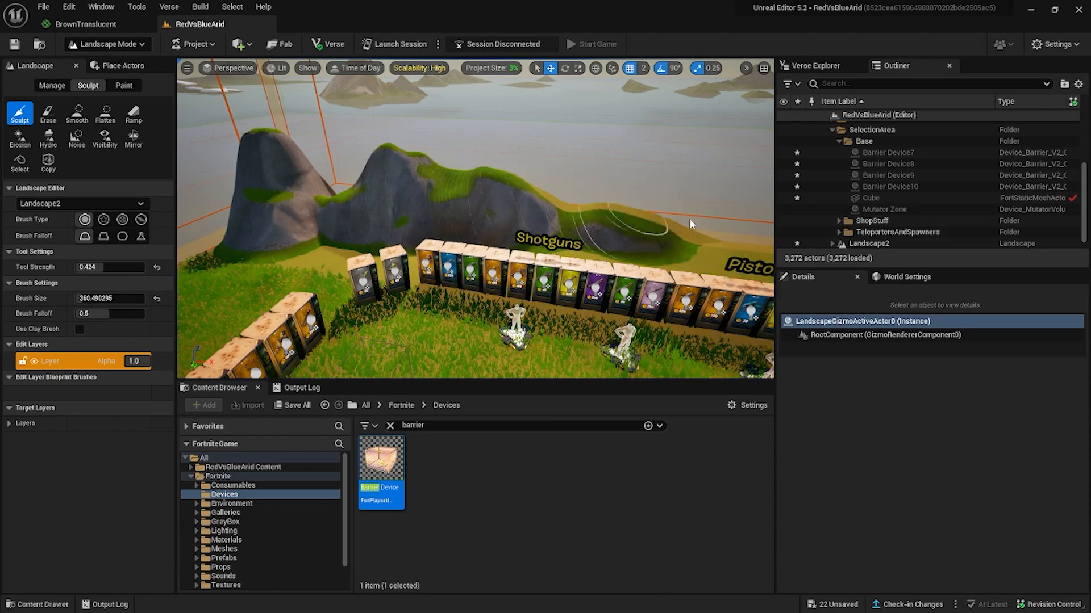
right_click_drag(690, 225, 738, 228)
left_click_drag(690, 224, 619, 260)
right_click_drag(619, 261, 682, 261)
left_click_drag(619, 261, 604, 236)
right_click_drag(604, 236, 659, 237)
left_click_drag(604, 236, 572, 295)
right_click_drag(572, 295, 608, 295)
left_click_drag(572, 294, 461, 261)
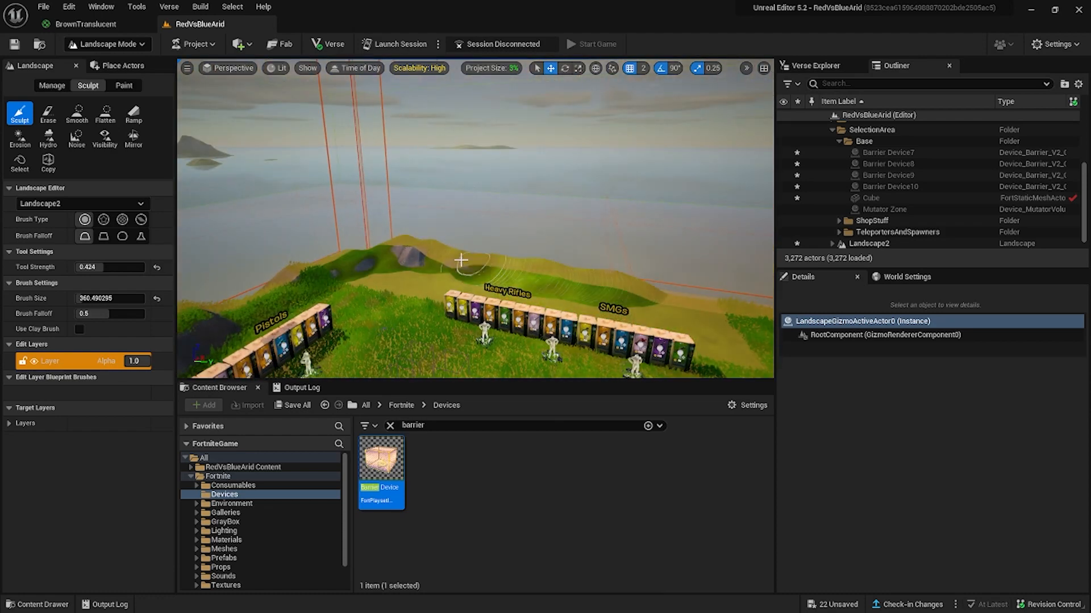
mouse_move(461, 260)
right_mouse_down()
mouse_move(545, 278)
mouse_move(483, 267)
mouse_move(459, 279)
right_mouse_up()
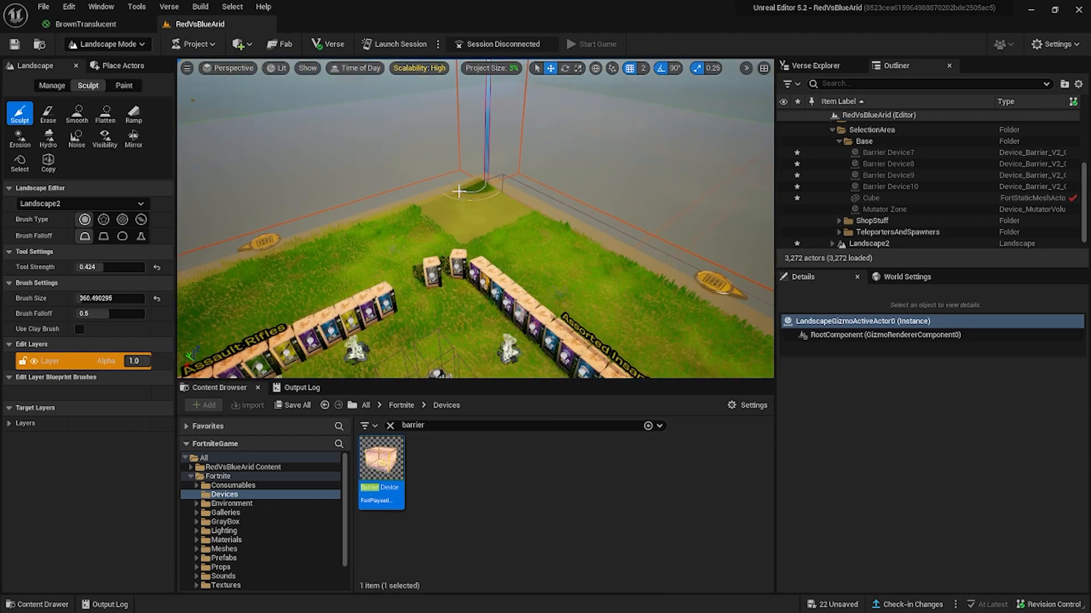
right_click_drag(458, 191, 371, 276)
right_click_drag(534, 278, 382, 238)
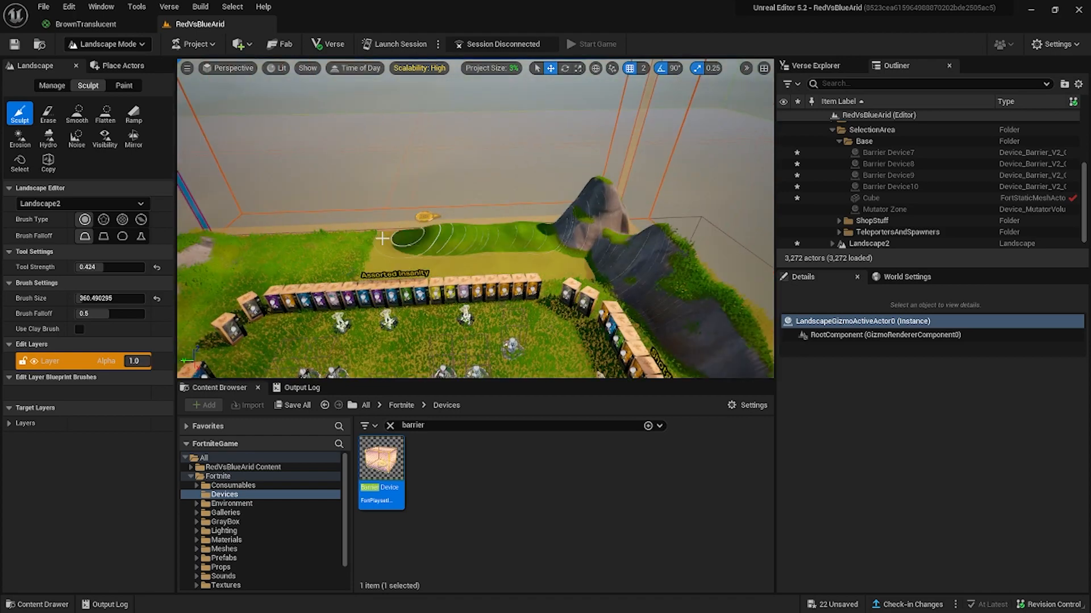
right_click_drag(554, 216, 506, 335)
Return to Selection Mode and delete the sculpted Landscape2 and its parts from the Base folder.
left_click(107, 45)
left_click(97, 63)
right_click_drag(398, 216, 550, 224)
scroll(864, 222, "up", 1)
left_click(865, 228)
scroll(865, 228, "down", 2)
left_click(846, 198)
left_click(869, 231)
scroll(869, 218, "down", 3)
left_click(880, 208)
left_click(549, 224)
left_click(421, 297)
left_click(889, 163)
scroll(881, 196, "down", 3)
left_click(879, 196, "shift")
key("Delete")
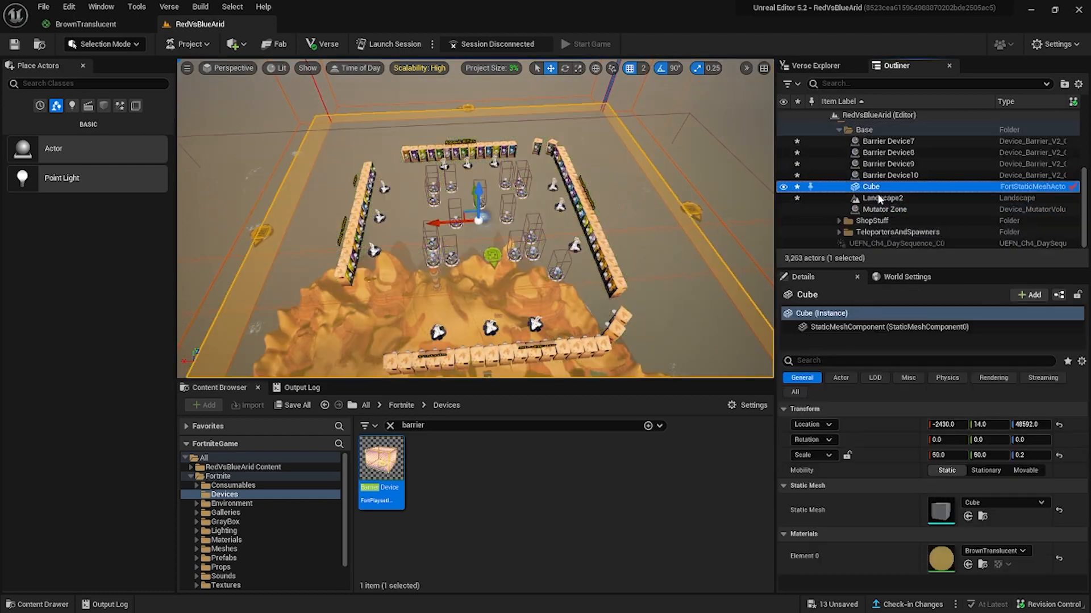
left_click(878, 196)
key("Delete")
Set up a new landscape over the selection area with a component count of 10 and a scale of 8.
left_click(105, 45)
left_click(96, 77)
left_click(51, 85)
right_click_drag(215, 223, 215, 207)
left_click(90, 350)
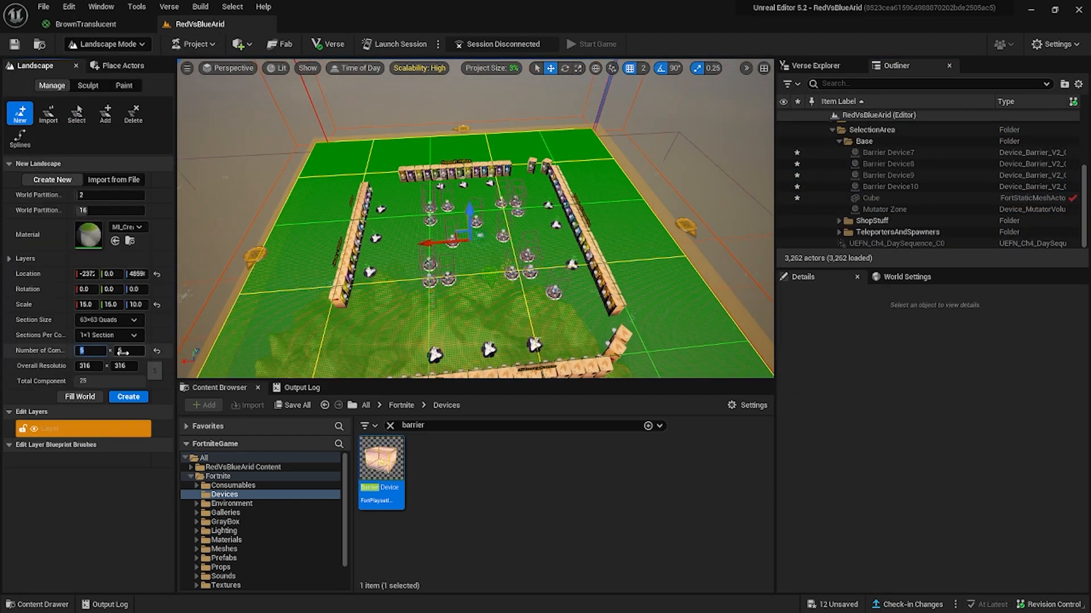
type("10")
key("Tab")
type("10")
left_click(84, 304)
type("8")
key("Tab")
type("8")
mouse_move(227, 321)
right_mouse_down()
mouse_move(227, 338)
mouse_move(228, 318)
right_mouse_up()
Set the new landscape to 12 by 12 components with an X and Y scale of 6, and create it.
key("w")
left_click(89, 351)
type("12")
key("Tab")
type("12")
left_click(87, 305)
type("6")
key("Tab")
type("6")
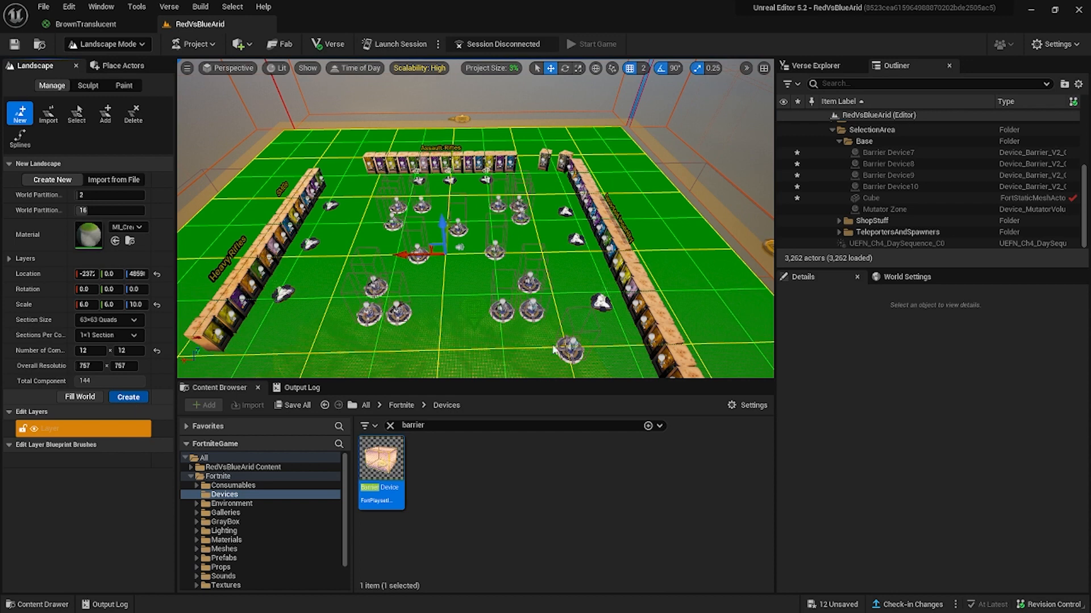
left_click(128, 397)
right_click(480, 198)
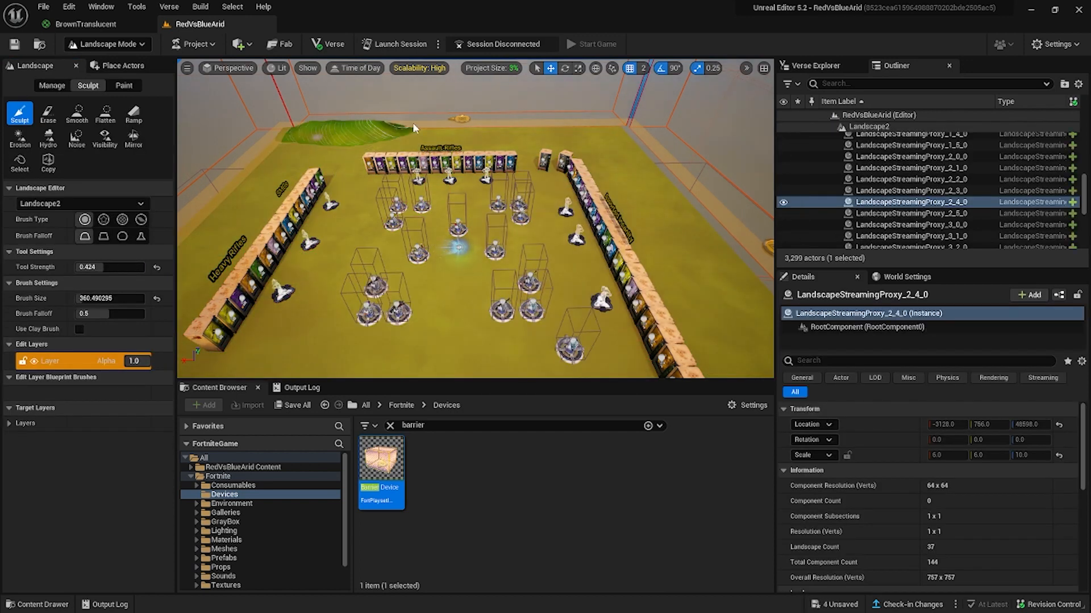
Sculpt hills on the new landscape along the edge behind the Assault Rifles vending machines.
left_click_drag(368, 128, 301, 131)
mouse_move(301, 132)
right_mouse_down()
mouse_move(250, 136)
mouse_move(273, 142)
right_mouse_up()
left_click_drag(721, 191, 595, 198)
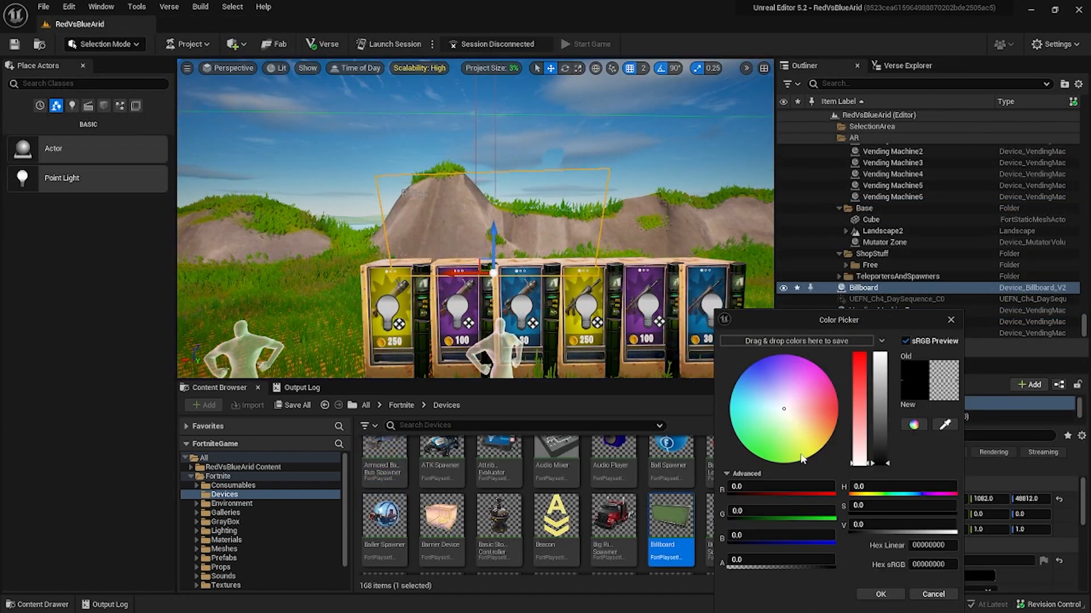
Set the Rifles billboard's text colour to yellow and its text font to Burbank.
left_click(933, 595)
scroll(896, 539, "down", 3)
left_click(961, 554)
left_click(806, 455)
left_click(871, 595)
scroll(899, 510, "down", 1)
left_click(961, 546)
left_click(948, 580)
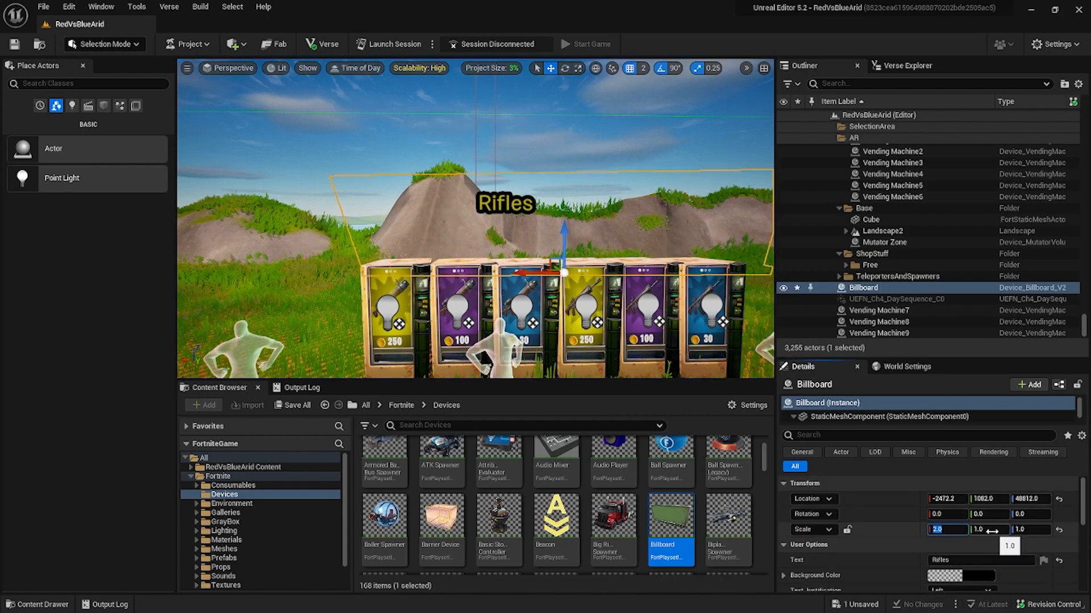
Change the billboard's text to "Assault Rifles" and select a vending machine to check its item list.
scroll(460, 231, "down", 2)
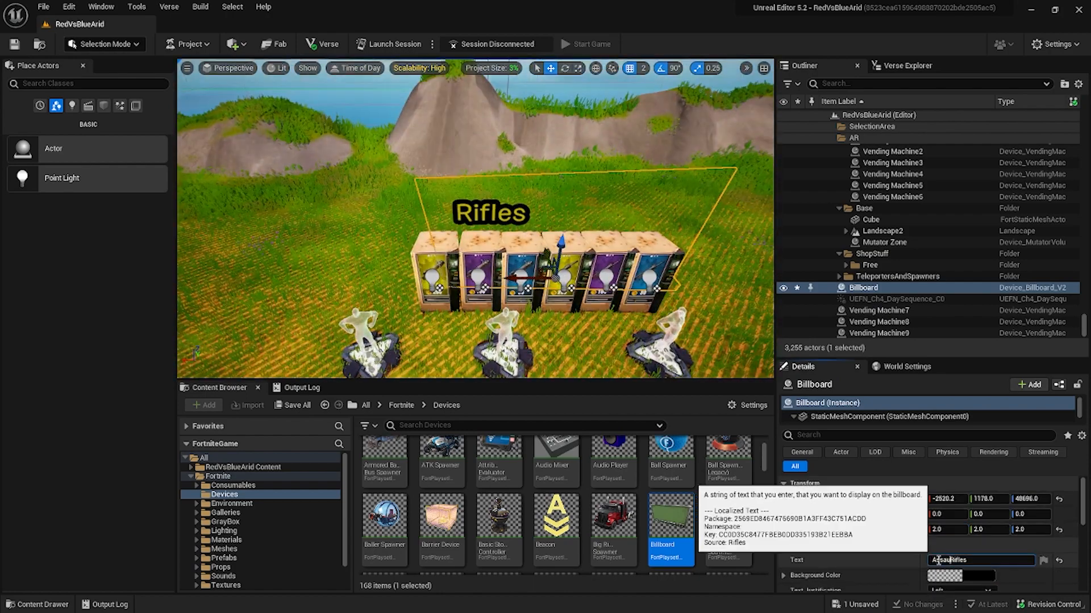
scroll(897, 534, "down", 3)
left_click(684, 241)
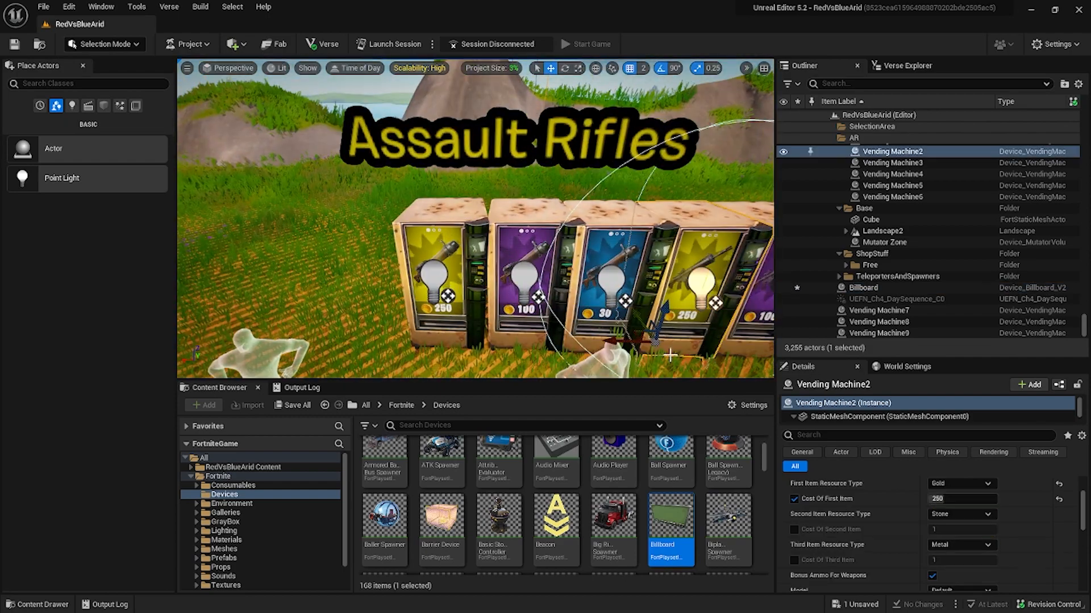
scroll(1005, 554, "down", 3)
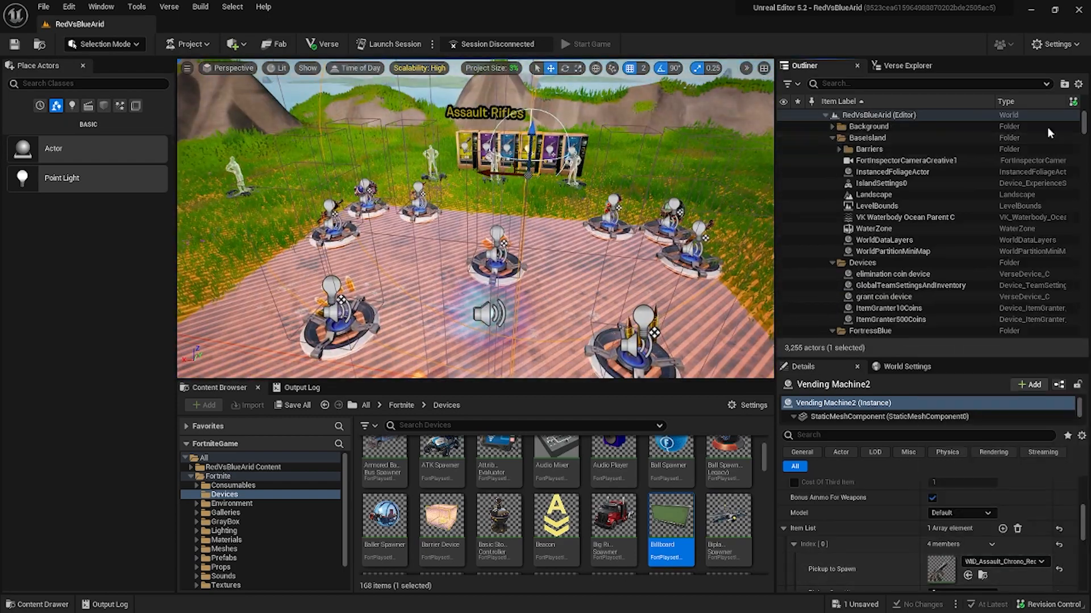
Search the IslandSettings0 properties for "drop".
left_click(881, 183)
left_click(920, 435)
type("drop")
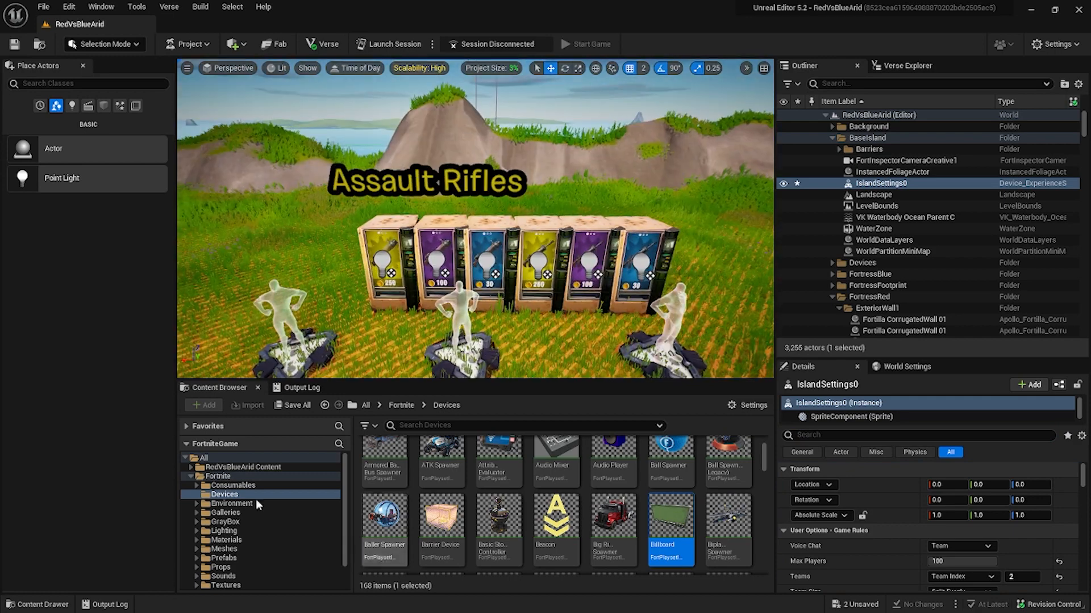
Search the whole Fortnite content folder for "rifle".
left_click(244, 486)
type("a")
left_click(389, 426)
double_click(221, 567)
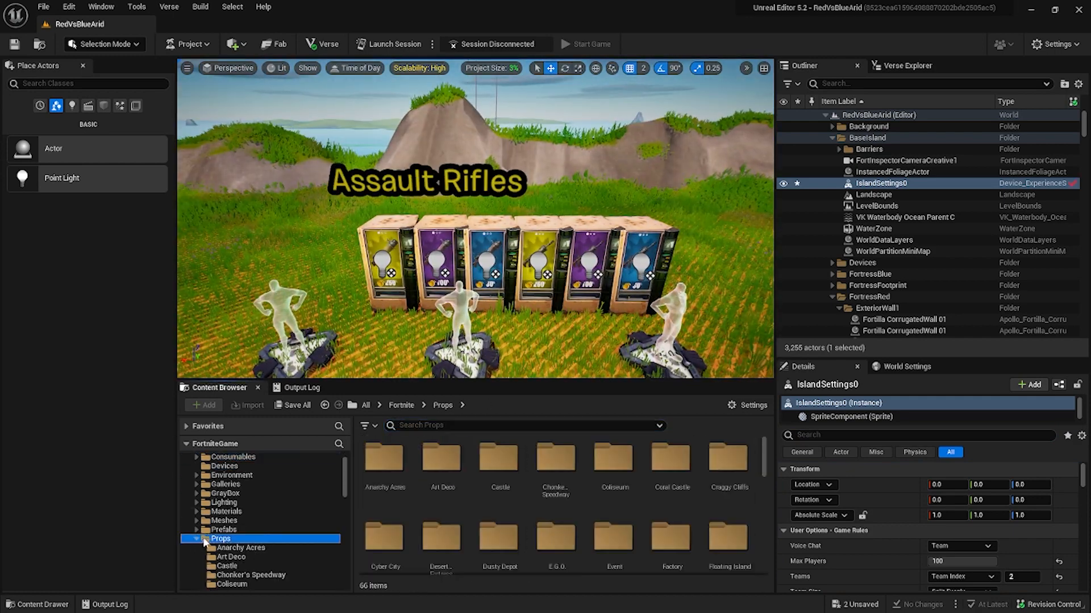
left_click(196, 538)
left_click(423, 426)
type("rifle")
left_click(219, 471)
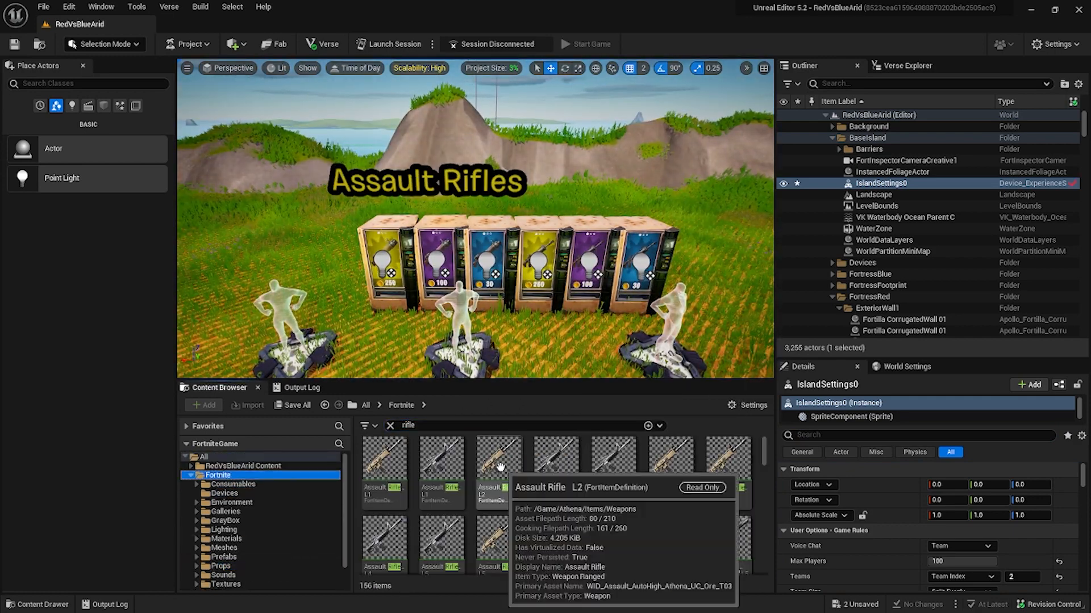
Filter the Weapons folder's assets by "assault".
scroll(194, 483, "down", 1)
left_click(226, 575)
left_click(422, 426)
key("ctrl+a")
type("assault")
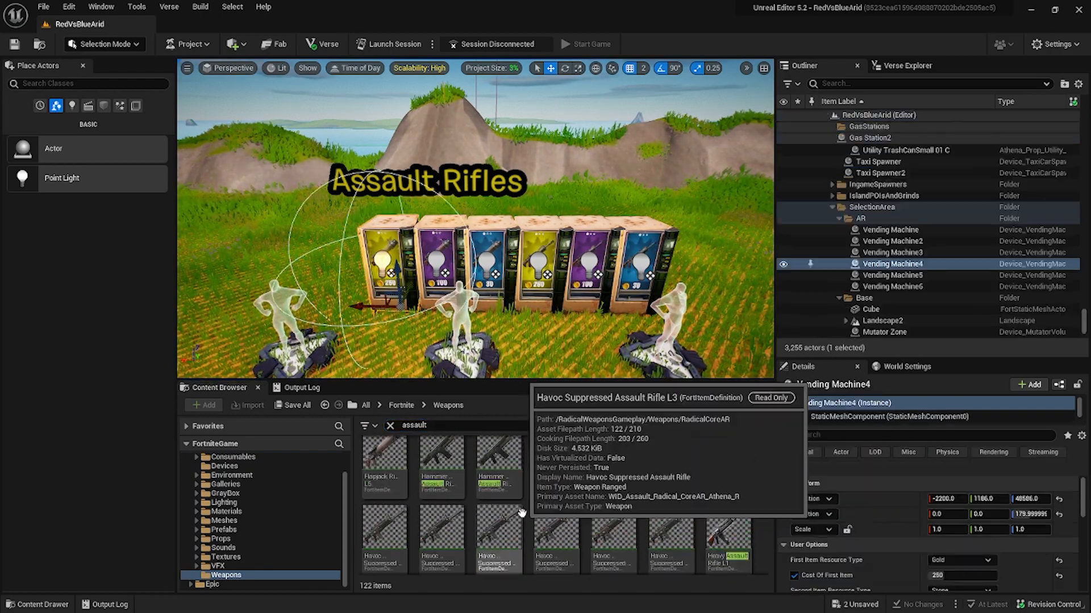
Extend the Assault Rifles row with three duplicated vending machines and make Vending Machine13 dispense the Burst Assault Rifle L2.
key("f")
right_click_drag(376, 342, 318, 341)
left_click(531, 295)
scroll(977, 496, "down", 4)
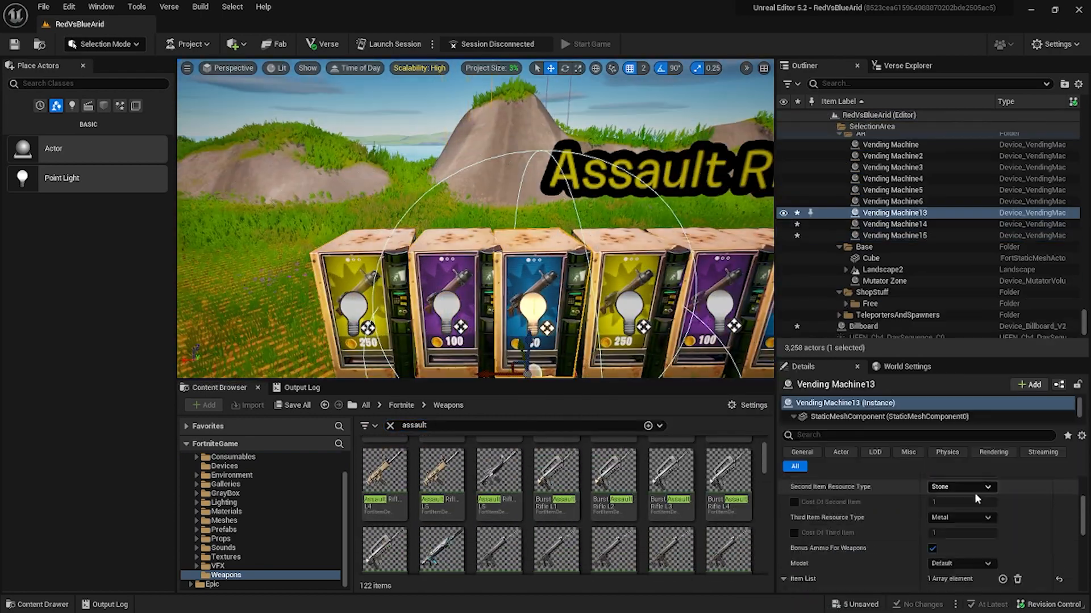
left_click_drag(613, 476, 972, 549)
Make Vending Machine15 dispense the Burst Assault Rifle L4.
left_click(449, 295)
scroll(535, 551, "down", 1)
left_click_drag(731, 464, 973, 550)
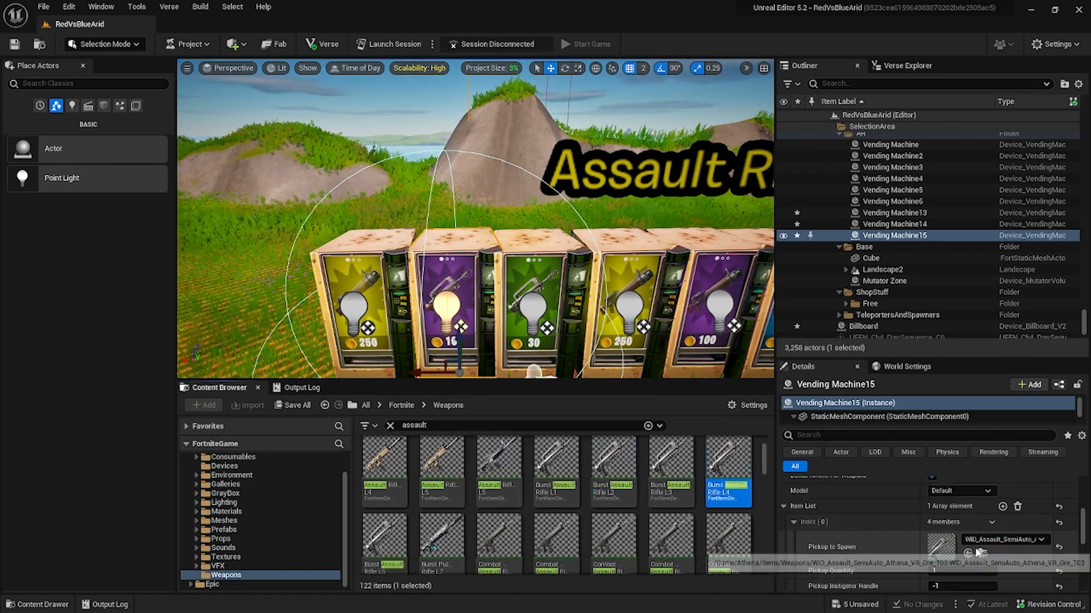
Make Vending Machine14 dispense the Burst Pulse Rifle L7 and set its first item cost to 600 gold.
left_click(353, 301)
left_click_drag(443, 537, 948, 549)
scroll(864, 554, "down", 2)
scroll(880, 531, "up", 5)
left_click(949, 527)
type("600")
mouse_move(478, 250)
right_mouse_down()
mouse_move(517, 261)
mouse_move(482, 258)
right_mouse_up()
scroll(528, 546, "down", 20)
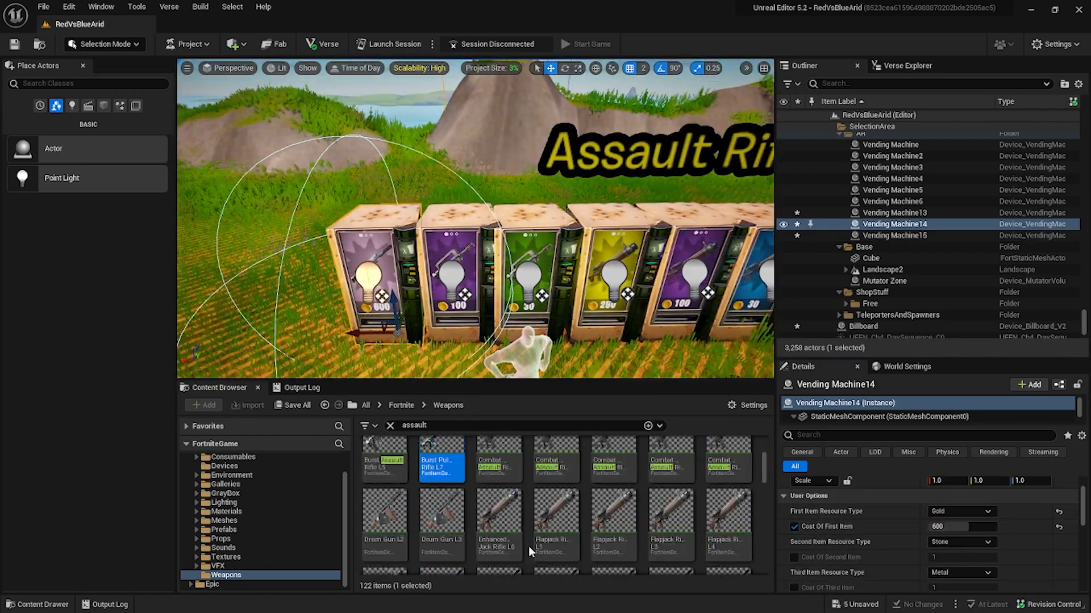
Look through the filtered assault weapons for the Striker Burst Rifle variants and inspect the Assault Rifles vending row.
scroll(511, 525, "down", 8)
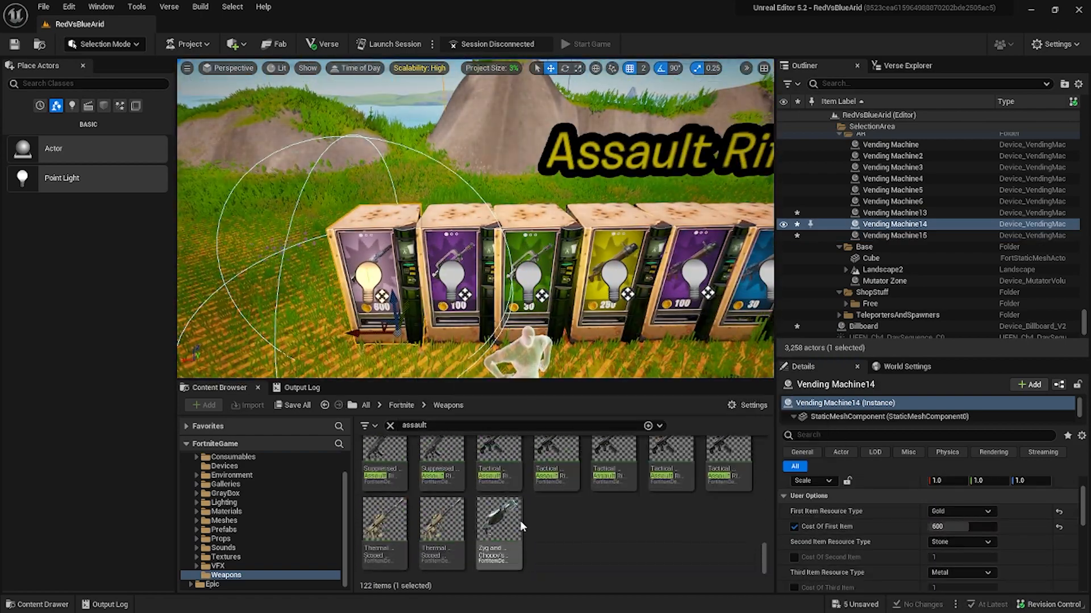
scroll(523, 516, "up", 4)
left_click(545, 508)
left_click(532, 273)
right_click_drag(488, 267, 523, 269)
left_click(615, 272)
left_click(570, 271, "shift")
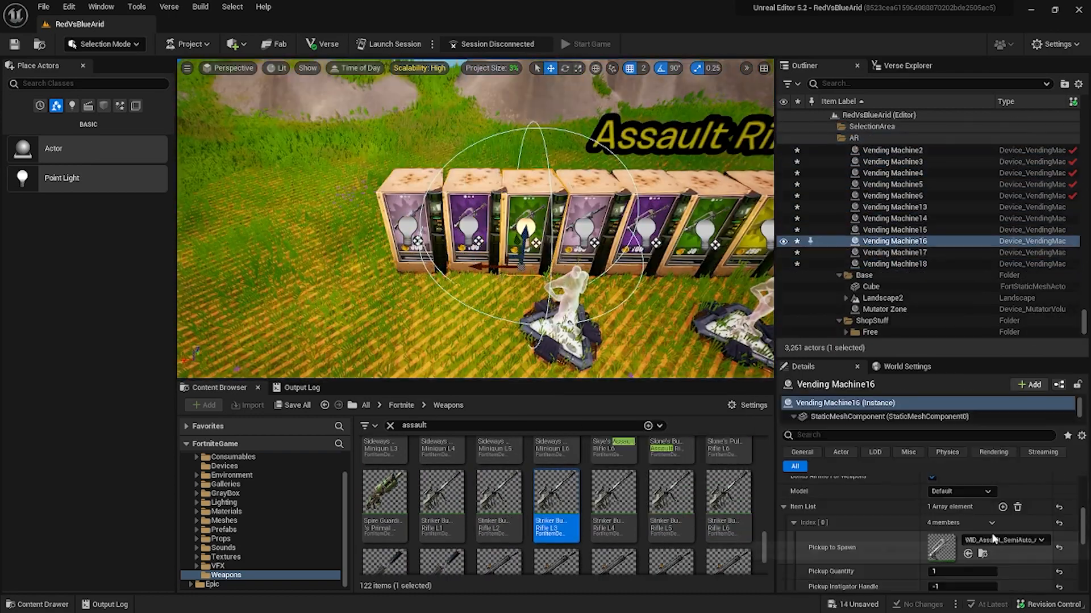
Extend the Assault Rifles row with Vending Machine16 to 18 and give them the Striker Burst Rifle L2, L4 and L6.
left_click(500, 506)
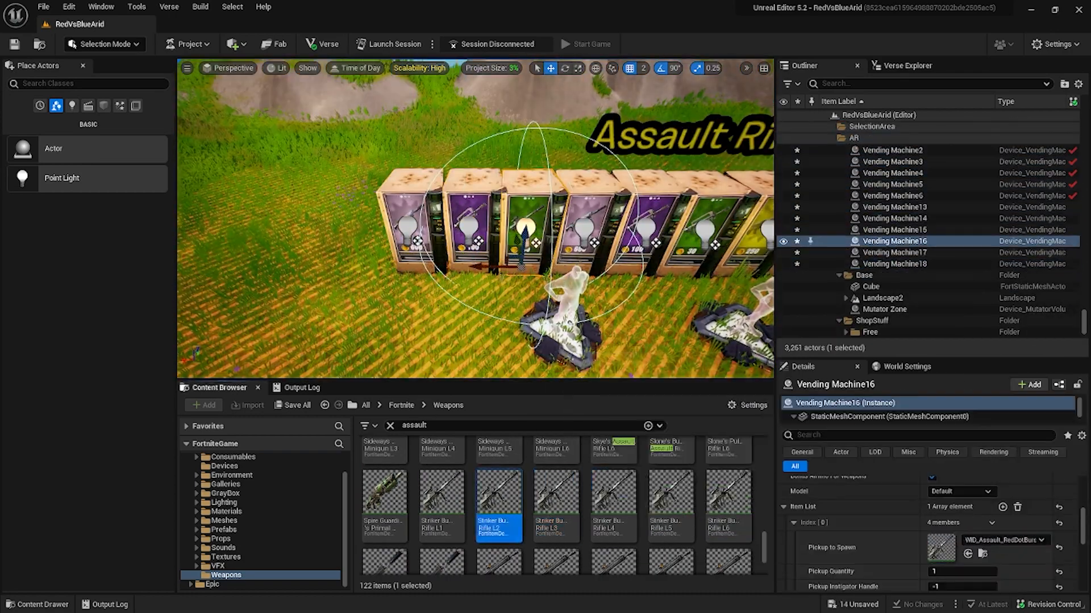
left_click(471, 267)
left_click(613, 506)
left_click(410, 264)
left_click(727, 480)
right_click_drag(488, 256, 443, 244)
scroll(969, 525, "up", 5)
left_click(969, 519)
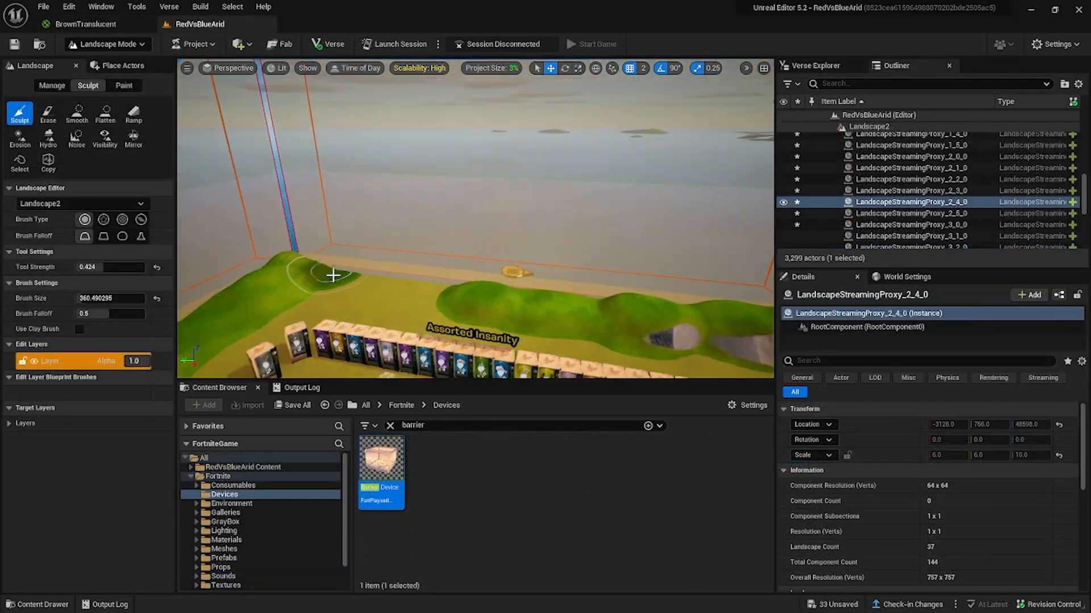
Sculpt raised hills in Landscape2 around the selection area, behind the Shotguns, Pistols and Assorted Insanity vending rows.
left_click_drag(333, 275, 287, 261)
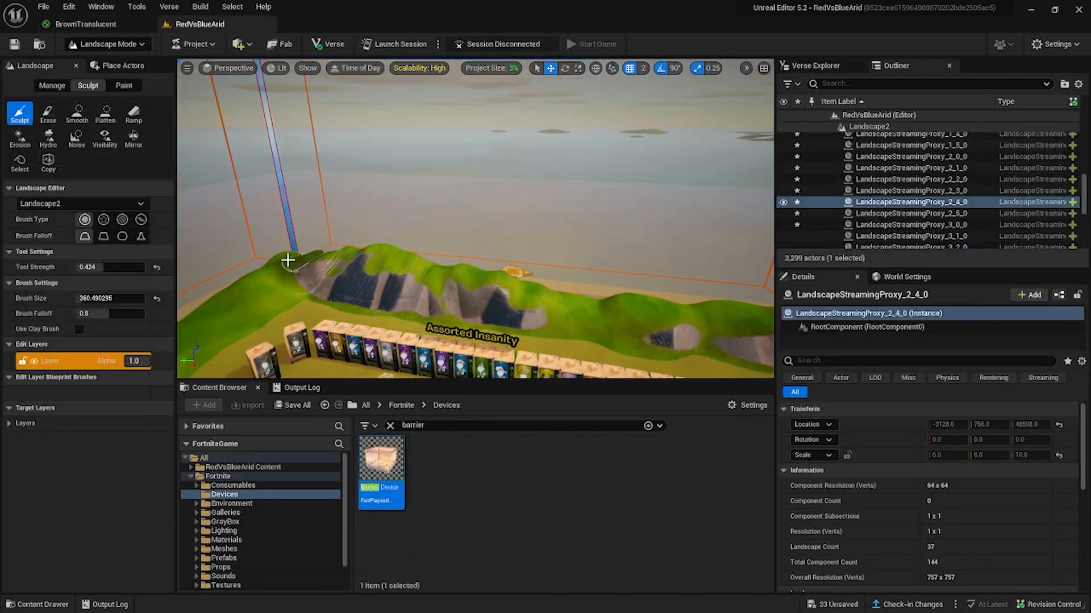
right_click_drag(288, 260, 420, 263)
left_click_drag(721, 250, 590, 278)
right_click_drag(589, 279, 488, 296)
Return to selection mode and delete the four landscape sections covering the middle of the selection area.
left_click(107, 44)
left_click(100, 64)
left_click(845, 180)
right_click_drag(449, 250, 449, 227)
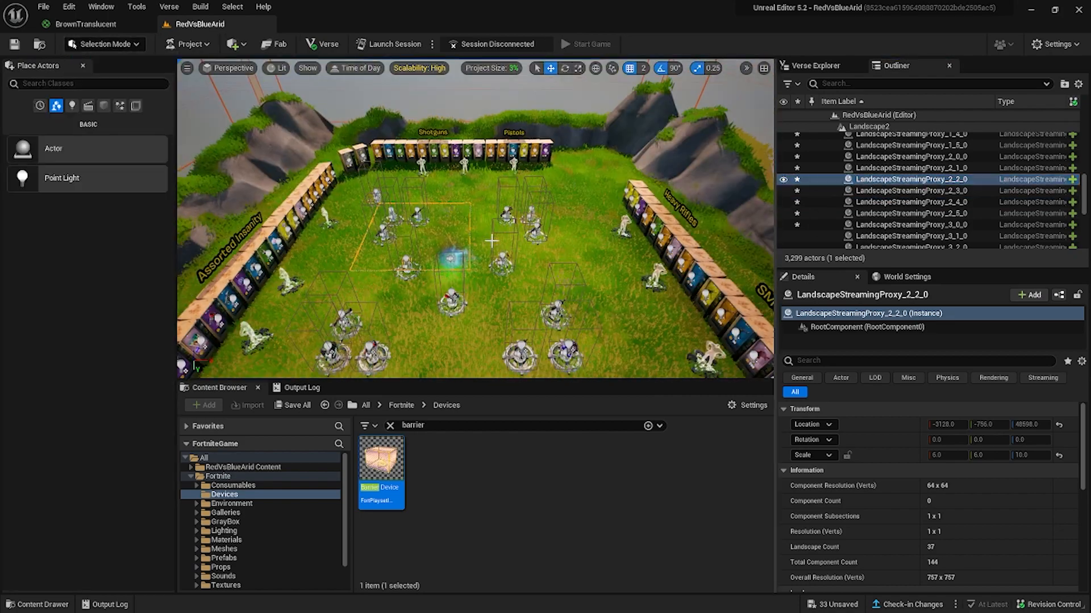
left_click(506, 227, "ctrl")
left_click(511, 307, "ctrl")
left_click(408, 307, "ctrl")
key("Delete")
Collapse the Landscape2 actor list and select the floor Cube in the selection area's Base folder.
right_click_drag(408, 307, 387, 267)
left_click(353, 273)
left_click(877, 151)
key("Escape")
scroll(867, 192, "up", 1)
scroll(851, 196, "down", 5)
left_click(852, 169)
left_click(832, 168)
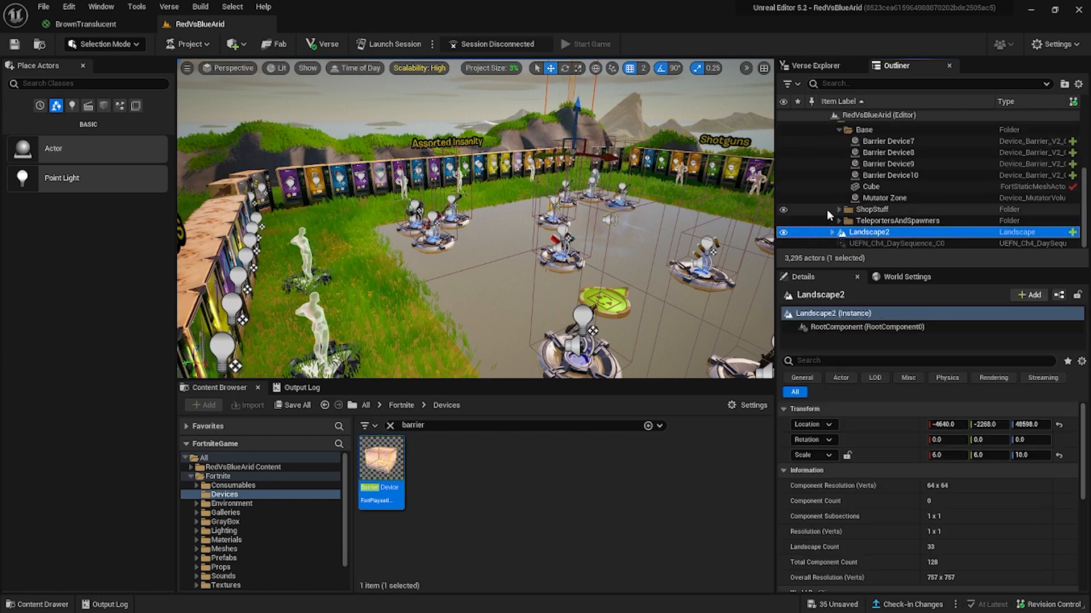
left_click(871, 186)
right_click_drag(546, 227, 511, 261)
Open the project's Materials folder, clear the barrier filter and select the lighter yellow transparent material.
left_click(191, 477)
left_click(191, 467)
left_click(226, 494)
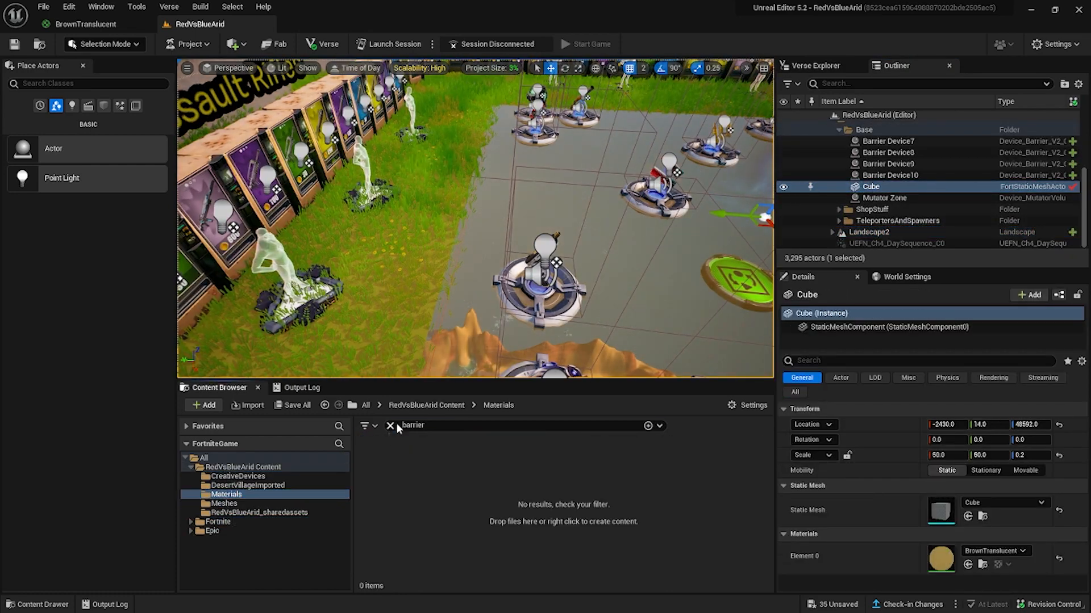
left_click(391, 426)
left_click(382, 461)
key("Delete")
left_click(467, 497)
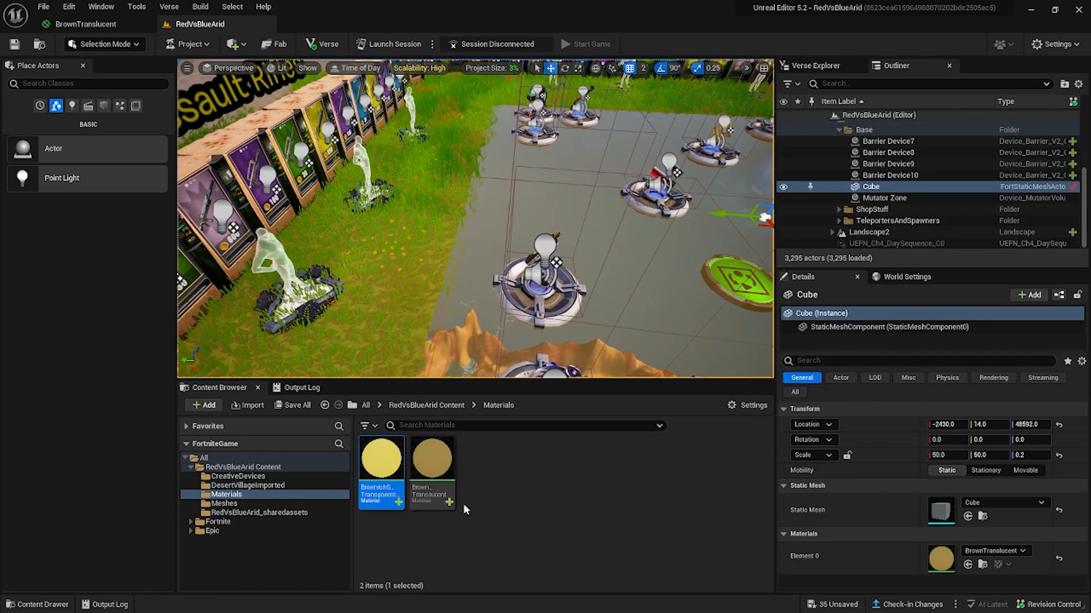
Open the BrownTranslucent material and examine the material domain and blend mode options of its result node.
double_click(452, 484)
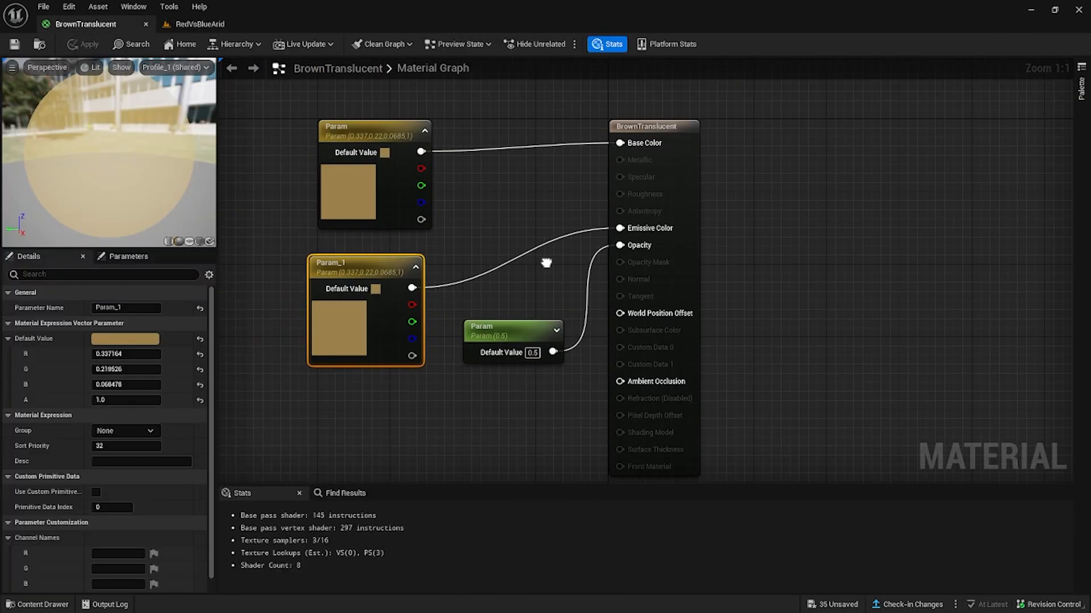
left_click(611, 157)
left_click(126, 405)
left_click(126, 389)
left_click(126, 405)
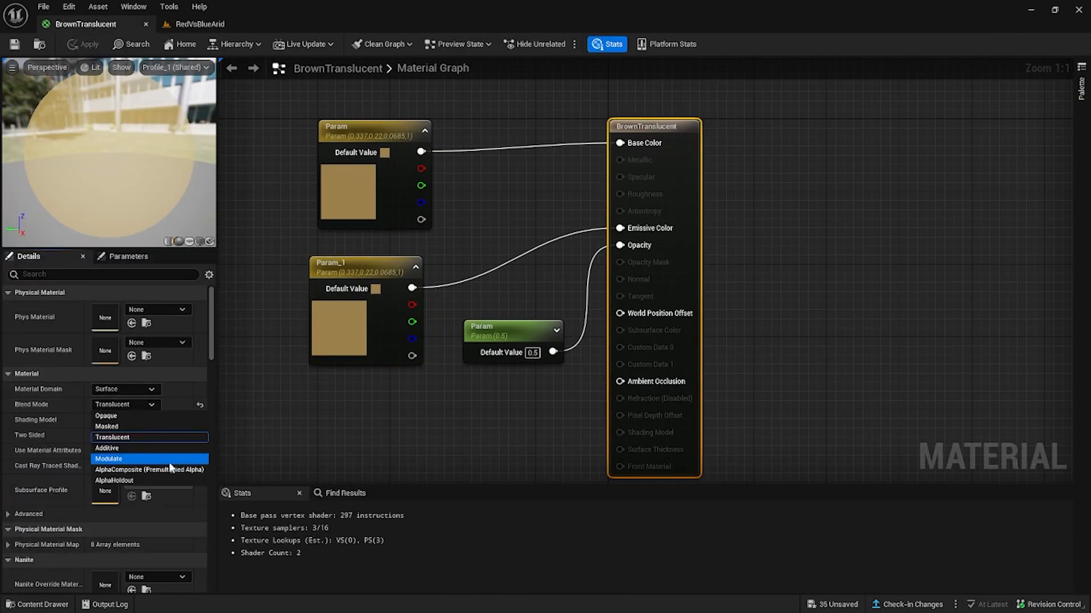
left_click(133, 420)
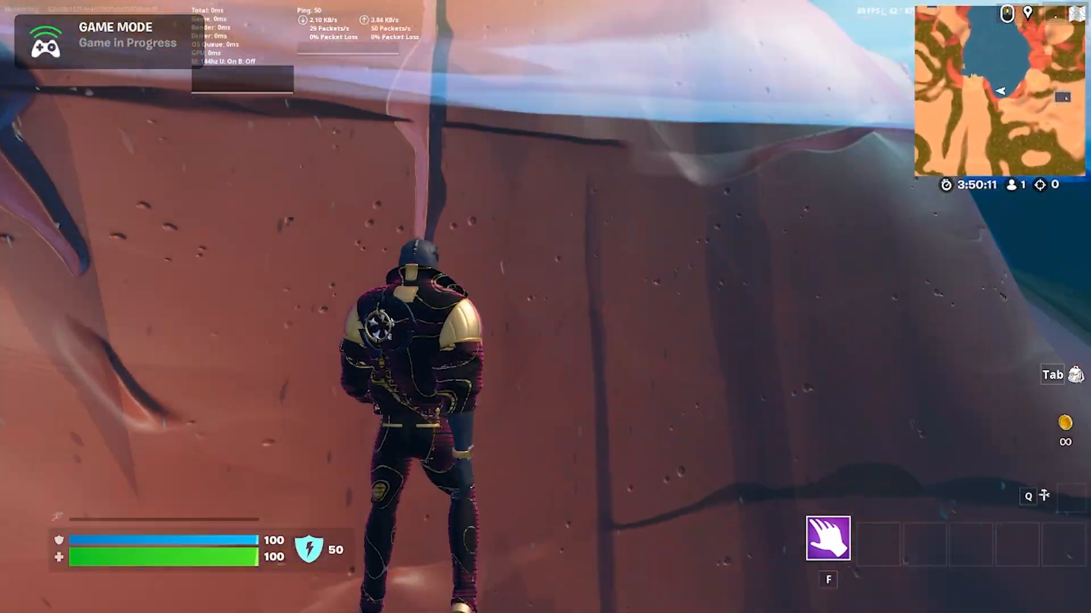
Playtest the red fortress in the game session, sprinting and jumping through its corridors past the guards.
key("Escape")
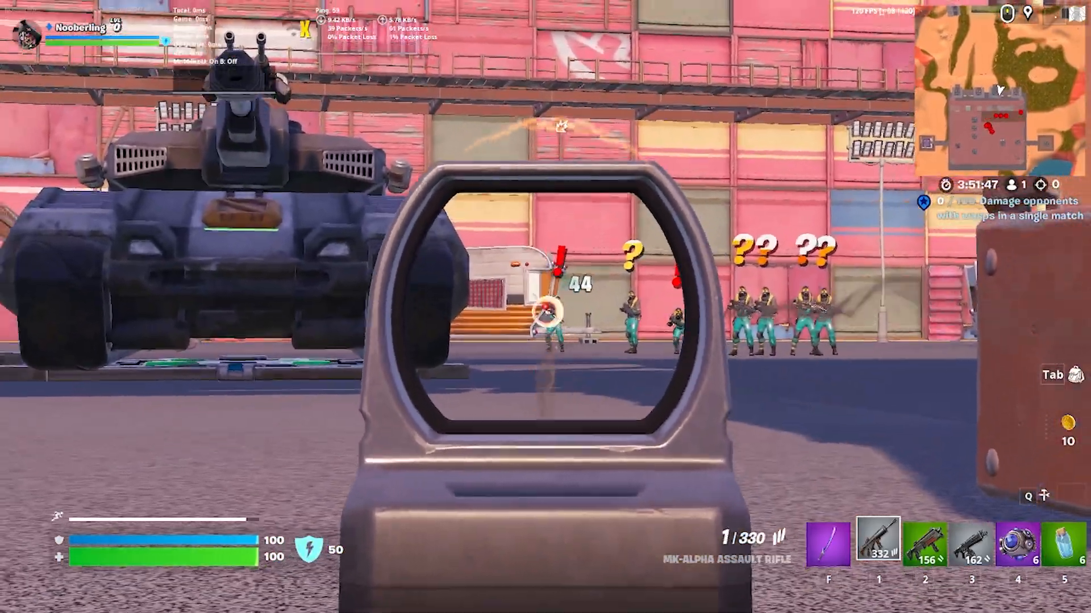
key("f")
left_click(545, 306)
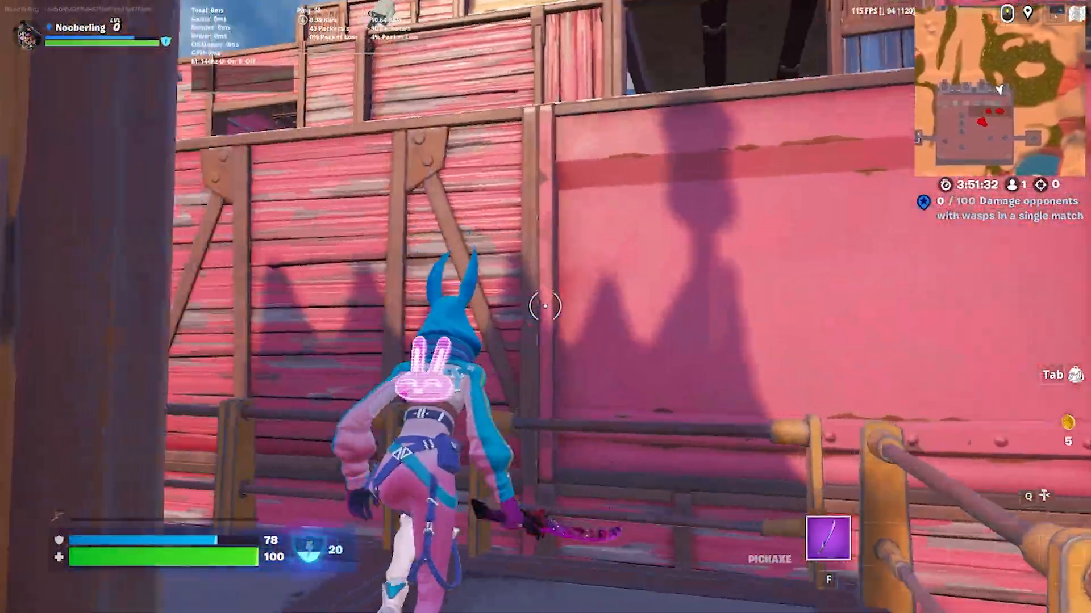
key("space")
key("space")
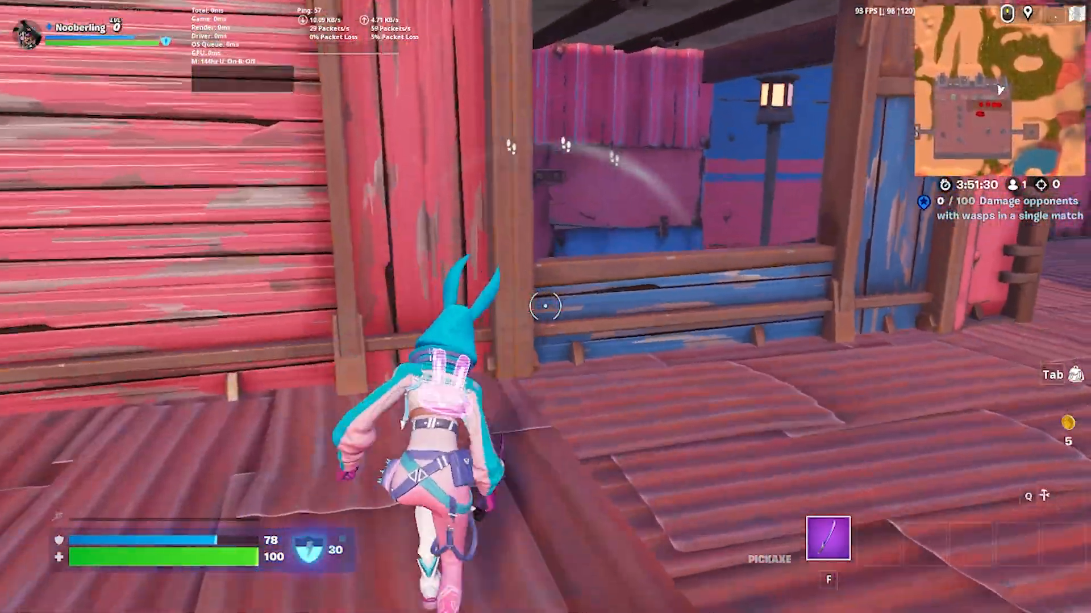
key("space")
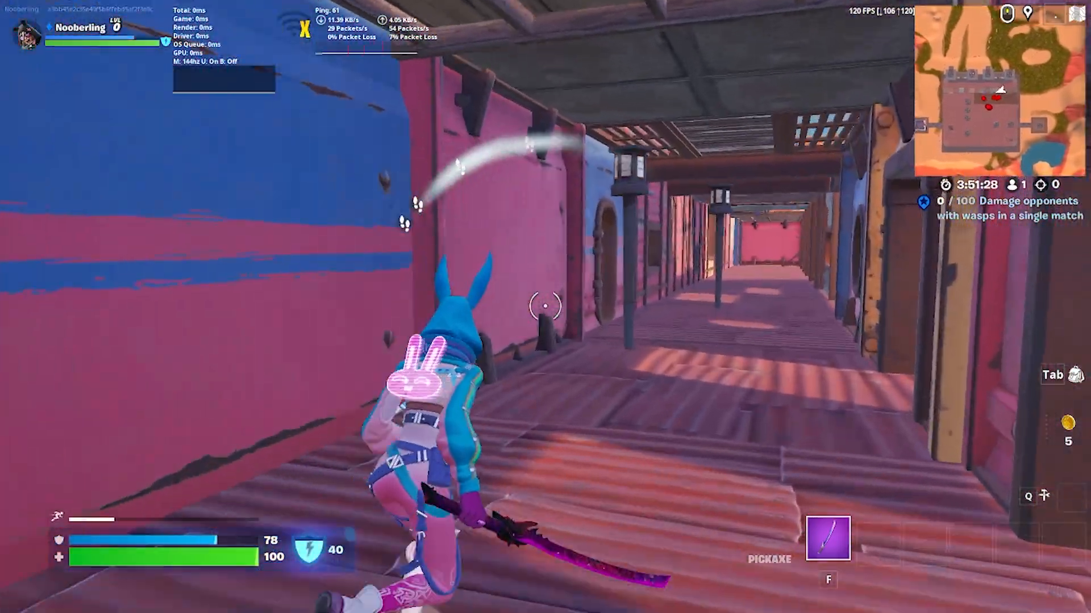
left_click(546, 307)
key("shift")
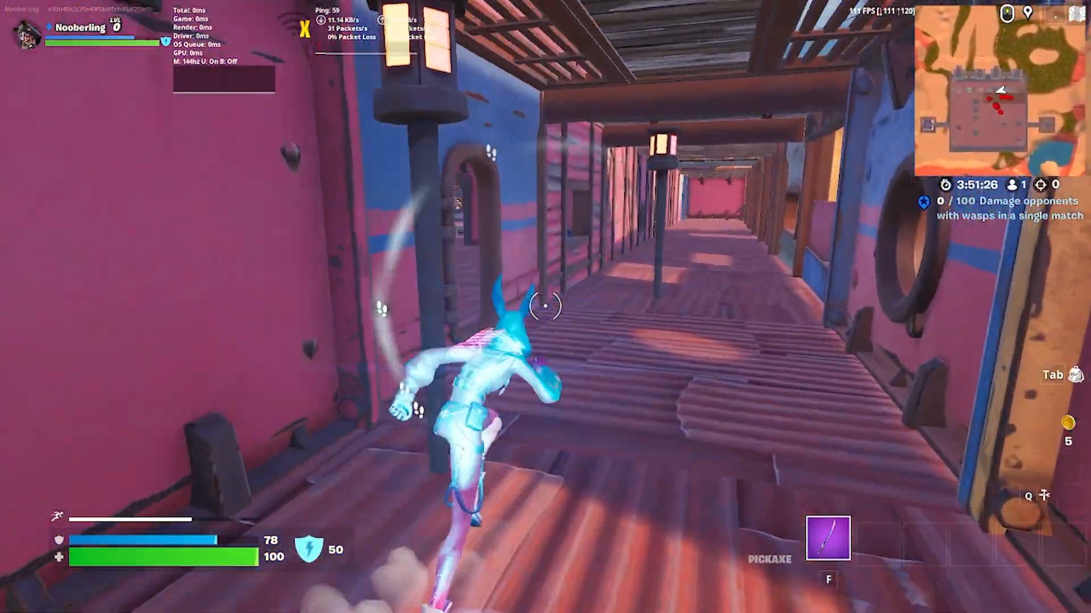
key("space")
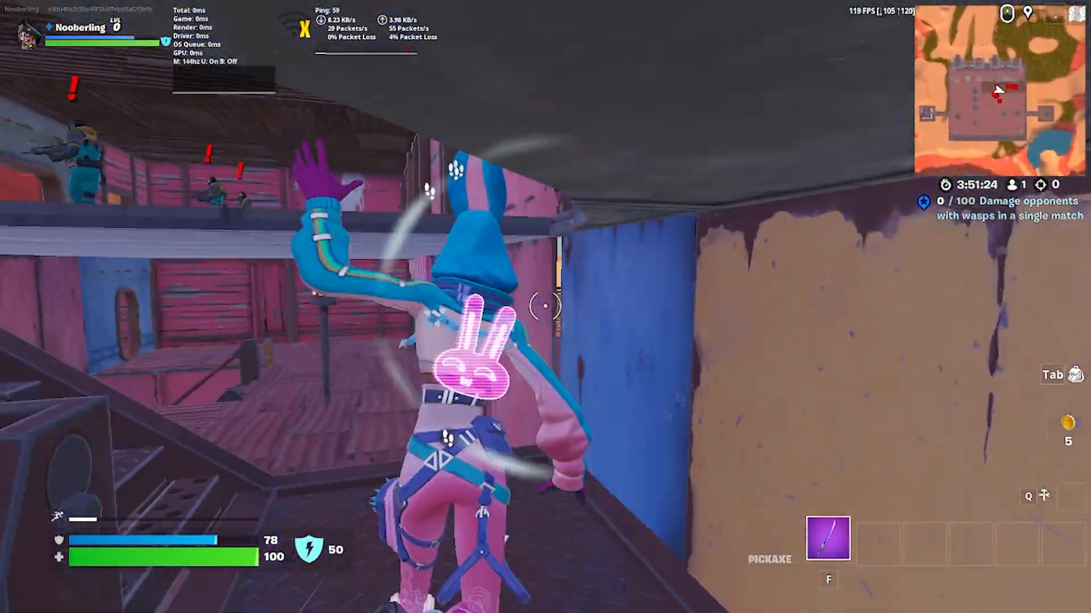
key("space")
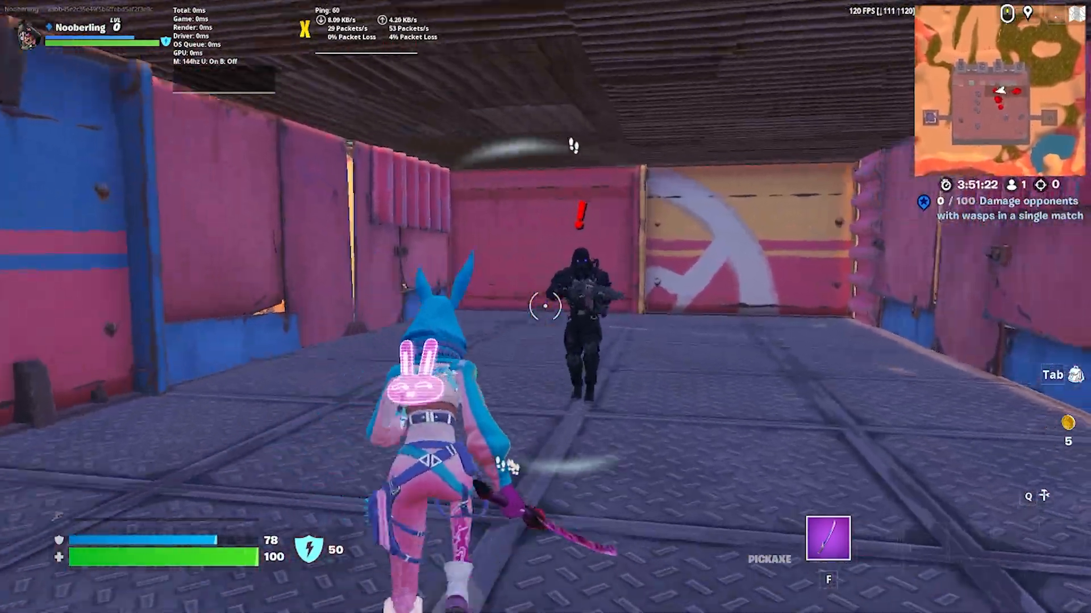
Attack the black-armoured guard with the pickaxe to test the fortress's guard combat.
left_click(545, 306)
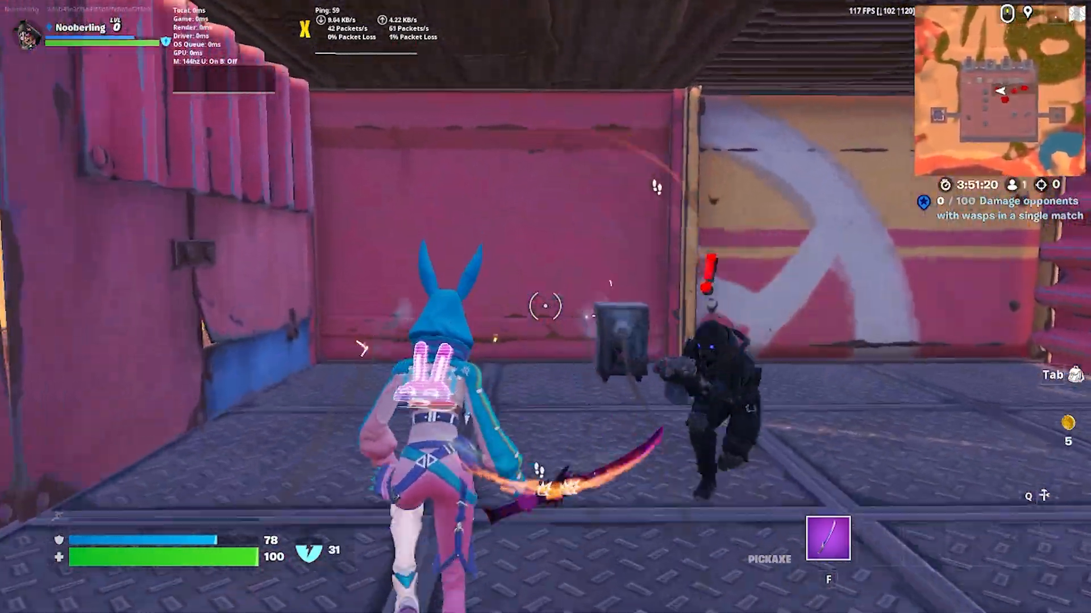
left_click(545, 307)
left_click(545, 307)
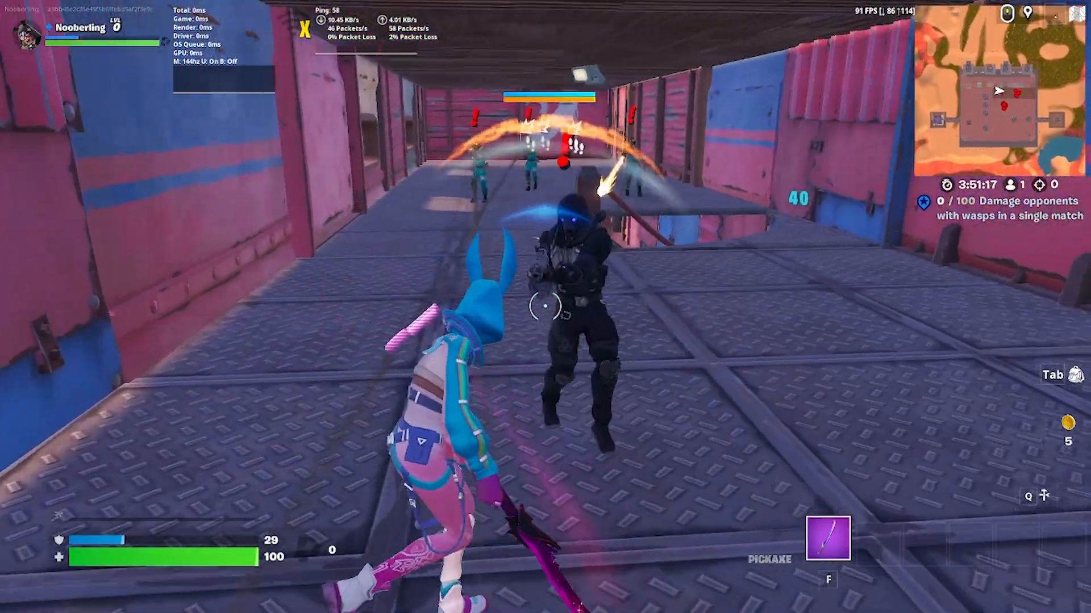
left_click(545, 307)
left_click(545, 307)
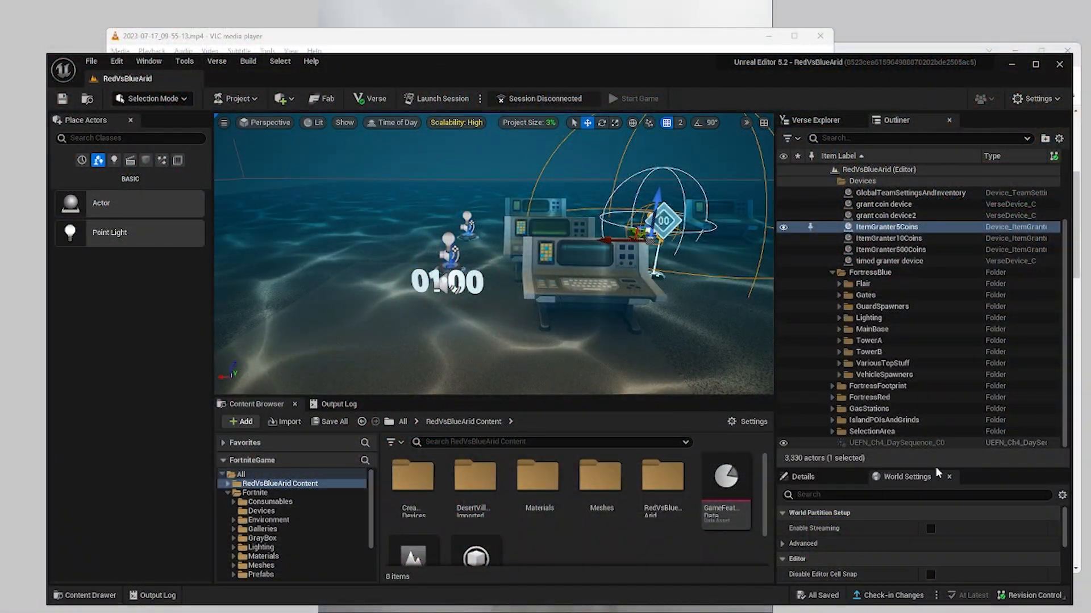
Enlarge the actor properties area and set ItemGranter10Coins' On Grant Action to Keep All.
left_click_drag(935, 468, 935, 365)
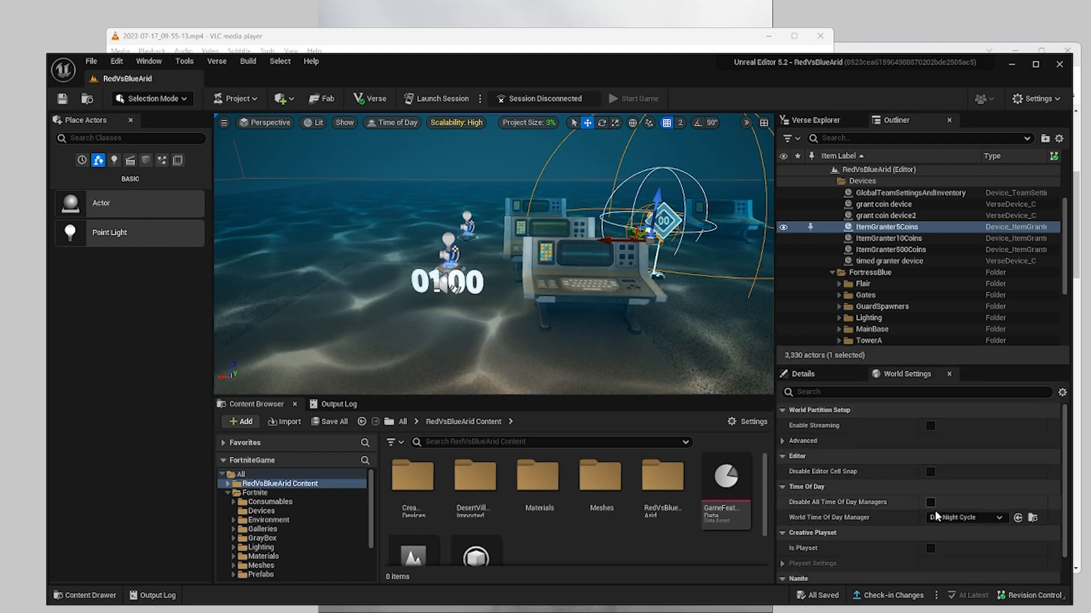
scroll(932, 518, "down", 2)
scroll(931, 518, "up", 2)
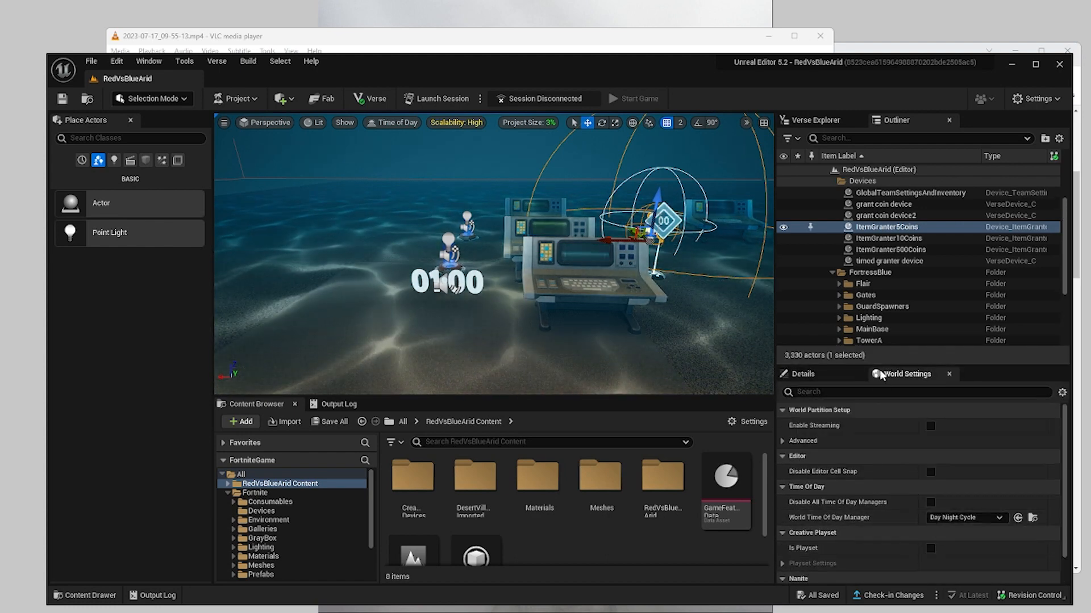
left_click(863, 239)
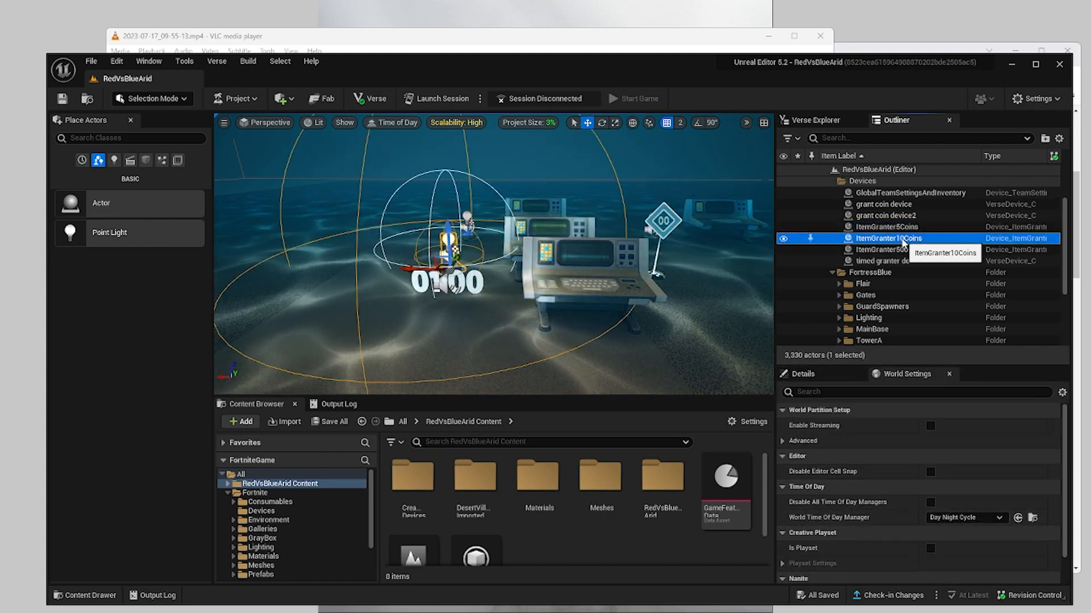
left_click(826, 374)
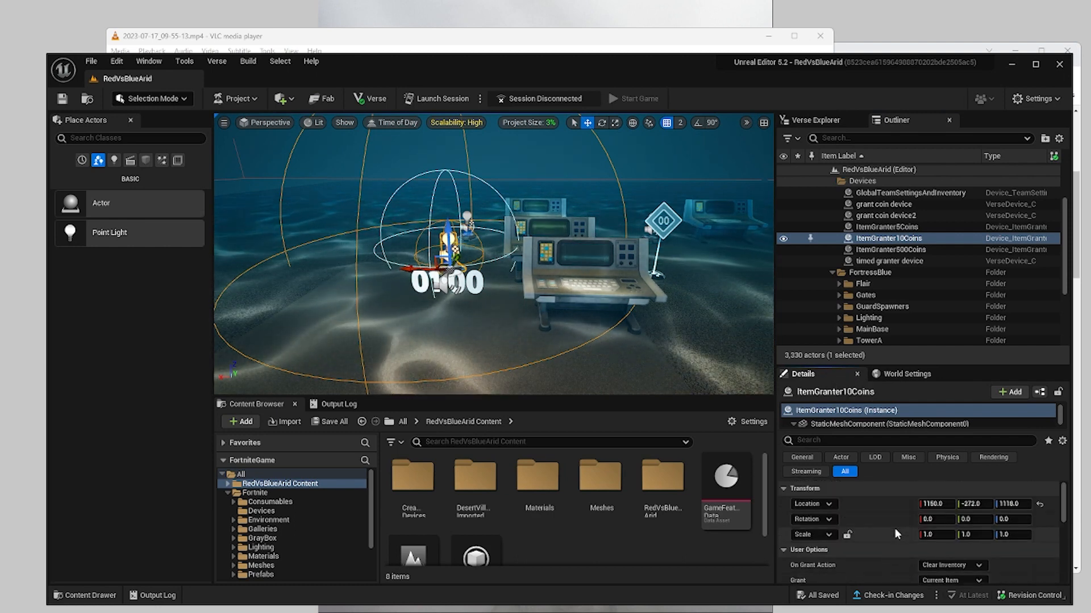
scroll(894, 534, "down", 2)
left_click(940, 520)
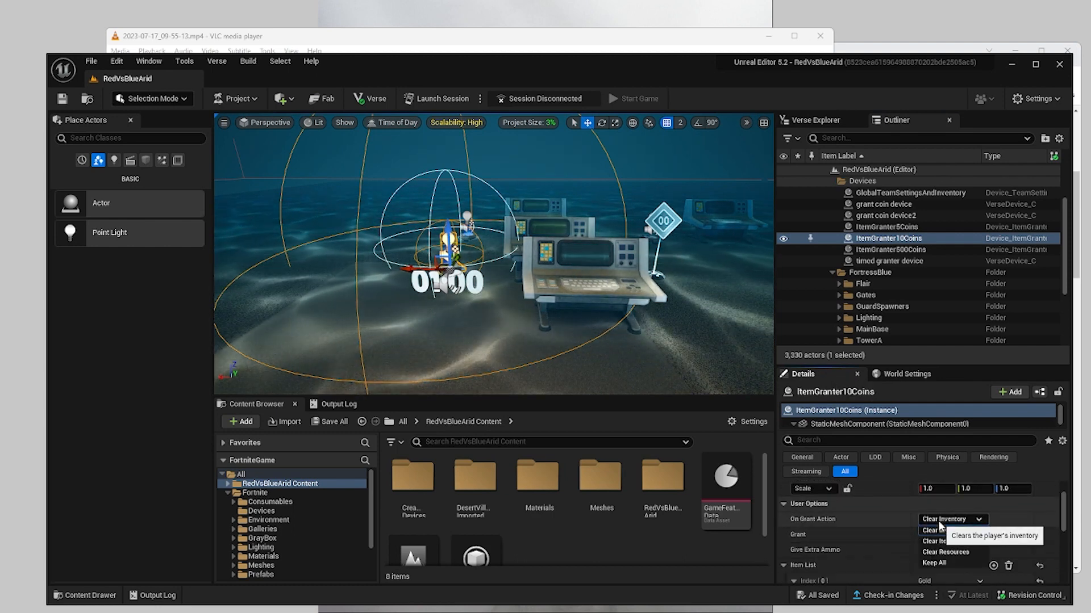
left_click(947, 554)
Set On Grant Action to Keep All for both ItemGranter5Coins and ItemGranter500Coins.
left_click(898, 228)
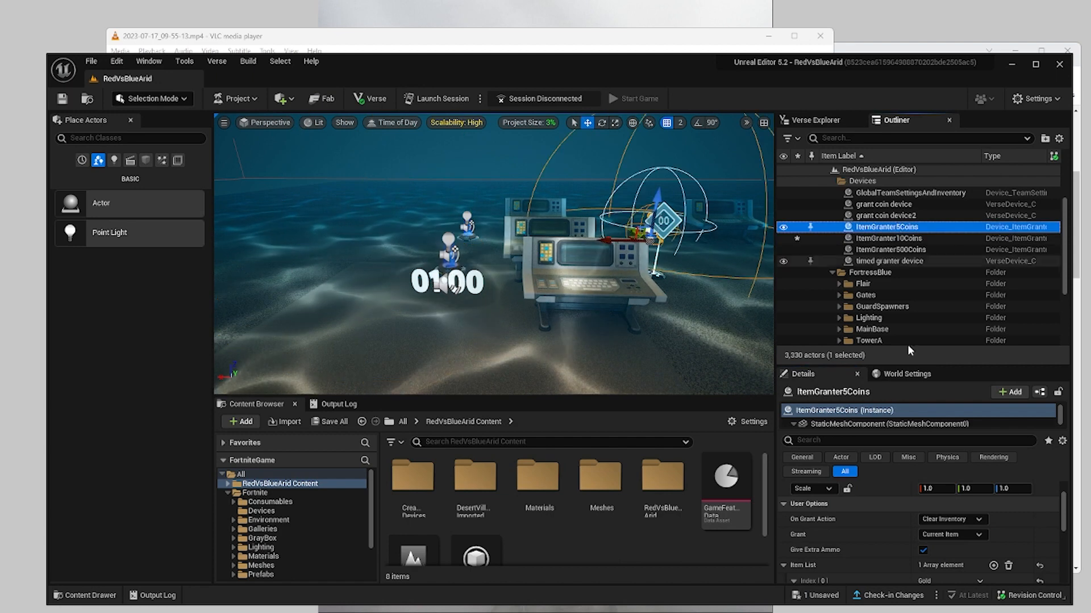
left_click(940, 519)
left_click(946, 568)
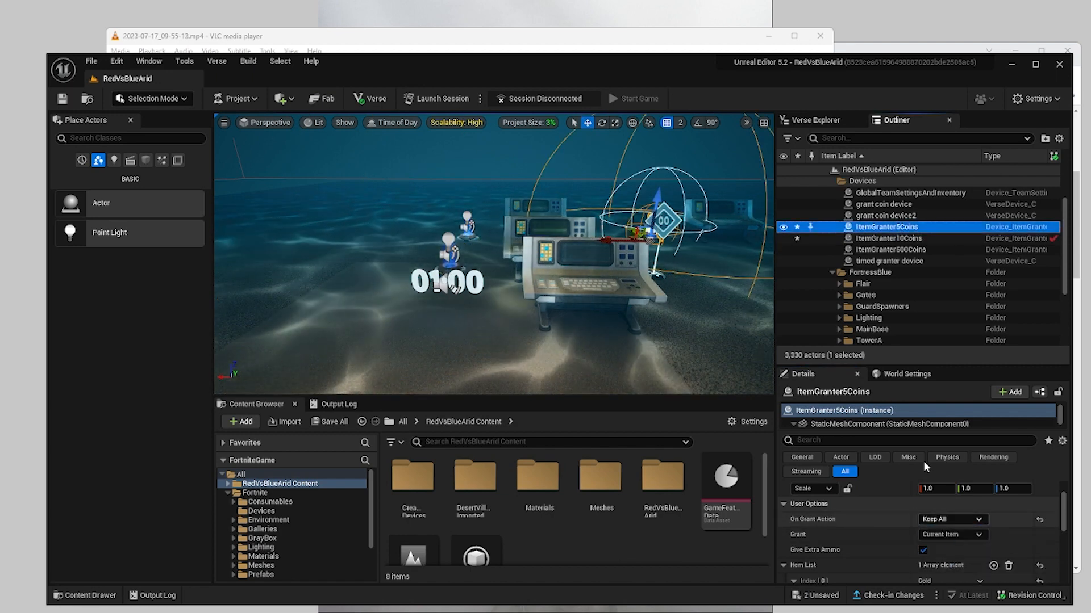
left_click(886, 250)
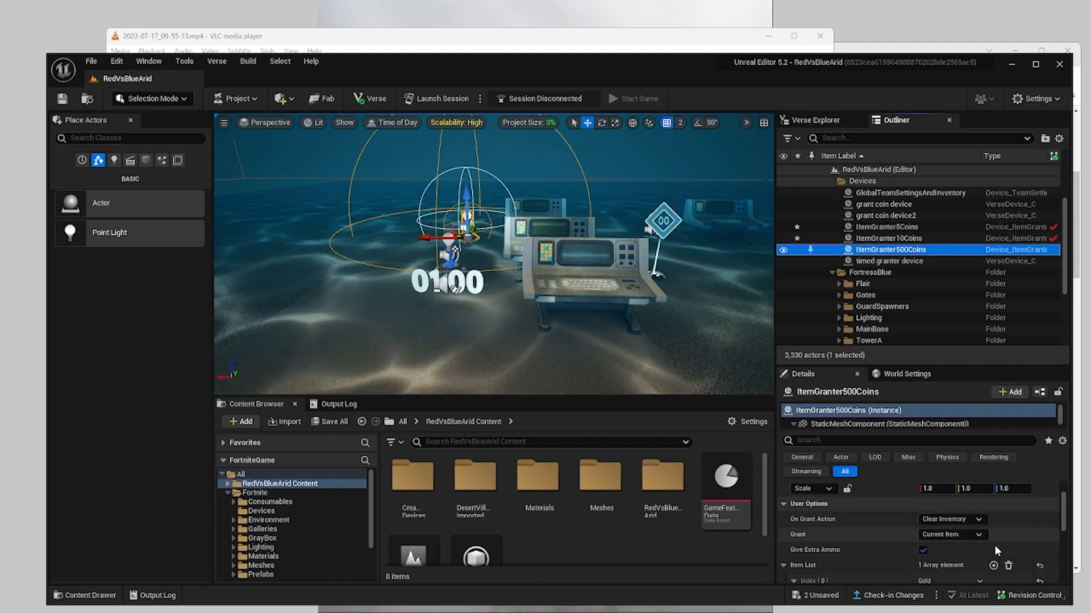
left_click(948, 522)
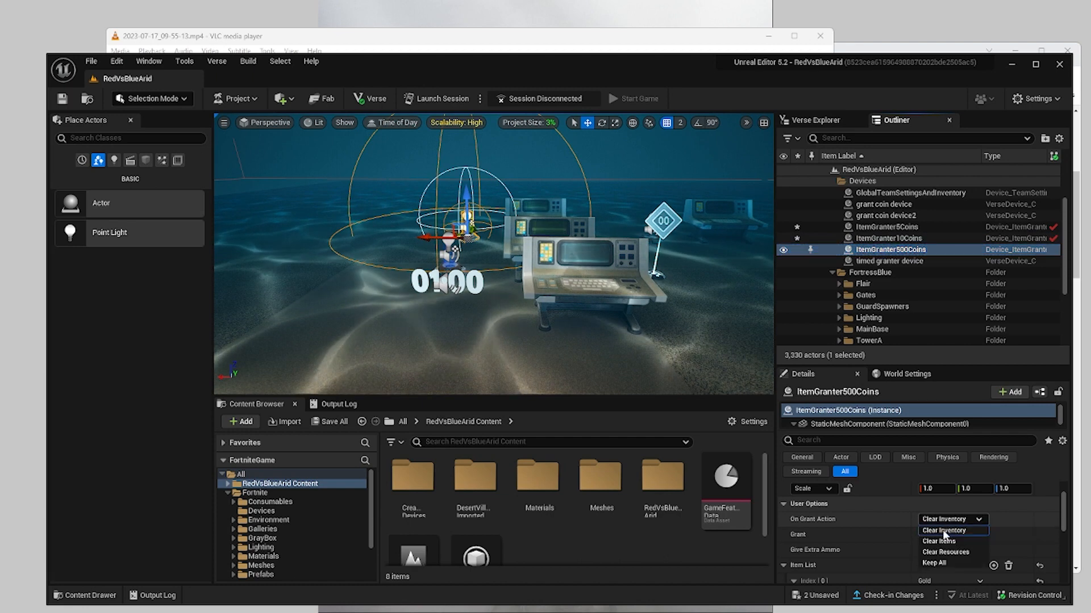
left_click(945, 563)
Recheck the grant action of ItemGranter10Coins and ItemGranter500Coins and save all modified files.
left_click(894, 239)
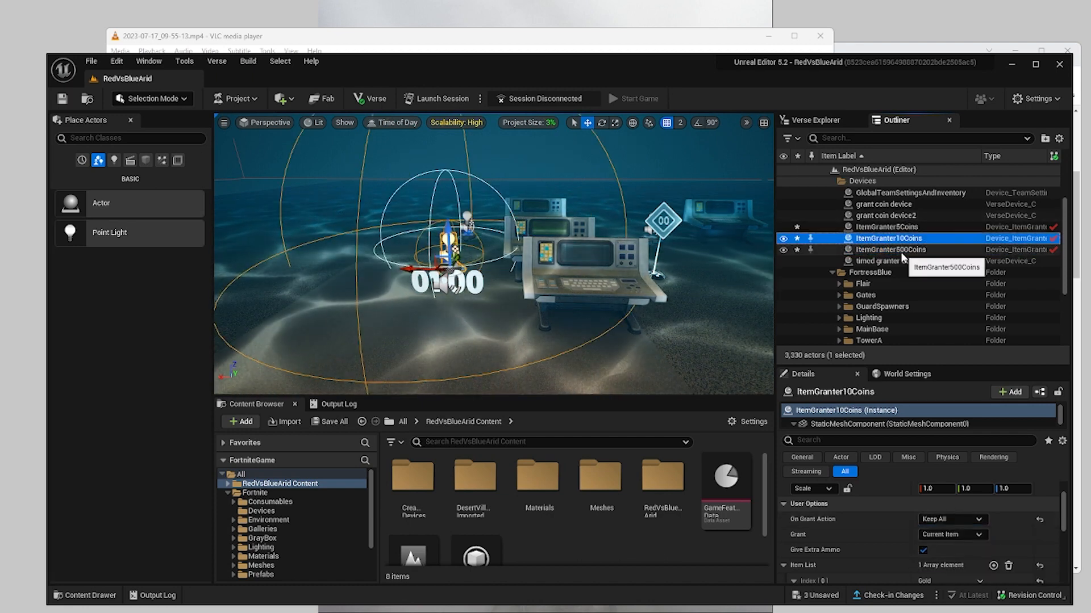
left_click(901, 252)
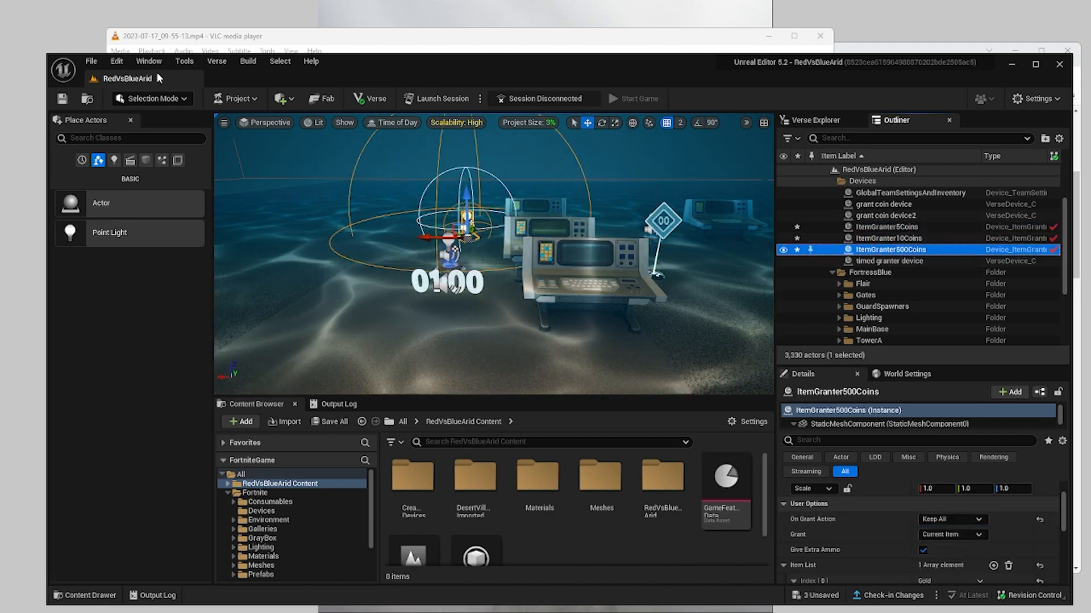
left_click(91, 61)
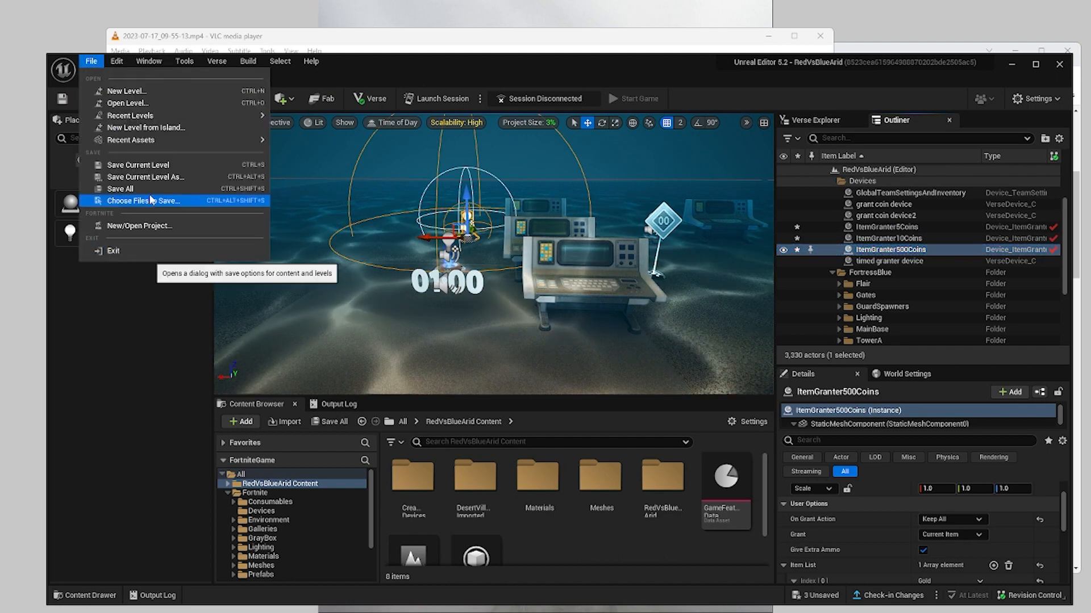
left_click(149, 189)
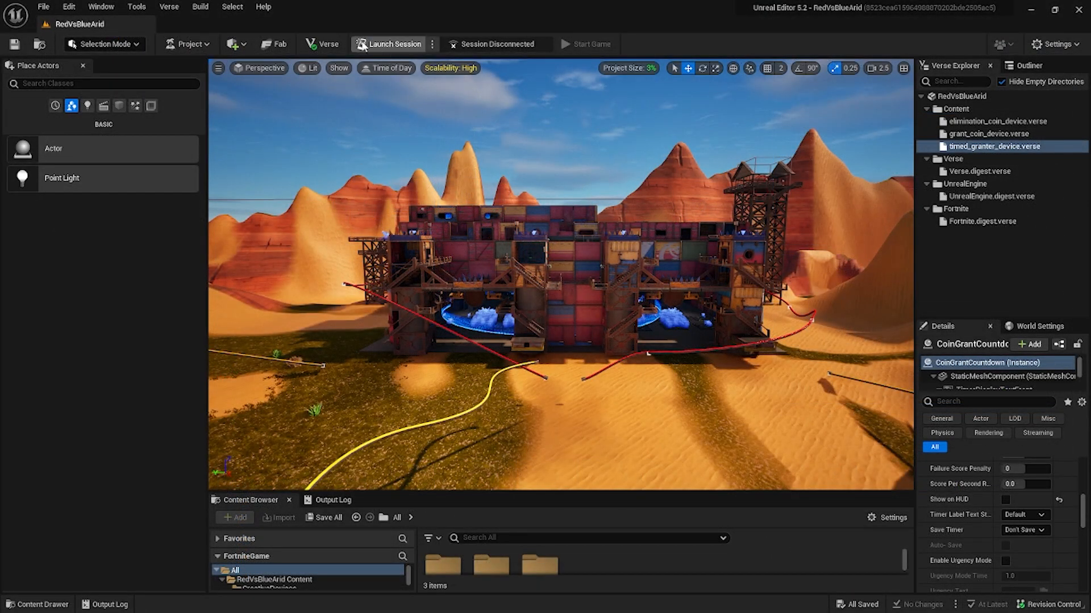
Launch a session and, with its running game ended, start the project's memory calculation.
left_click(171, 44)
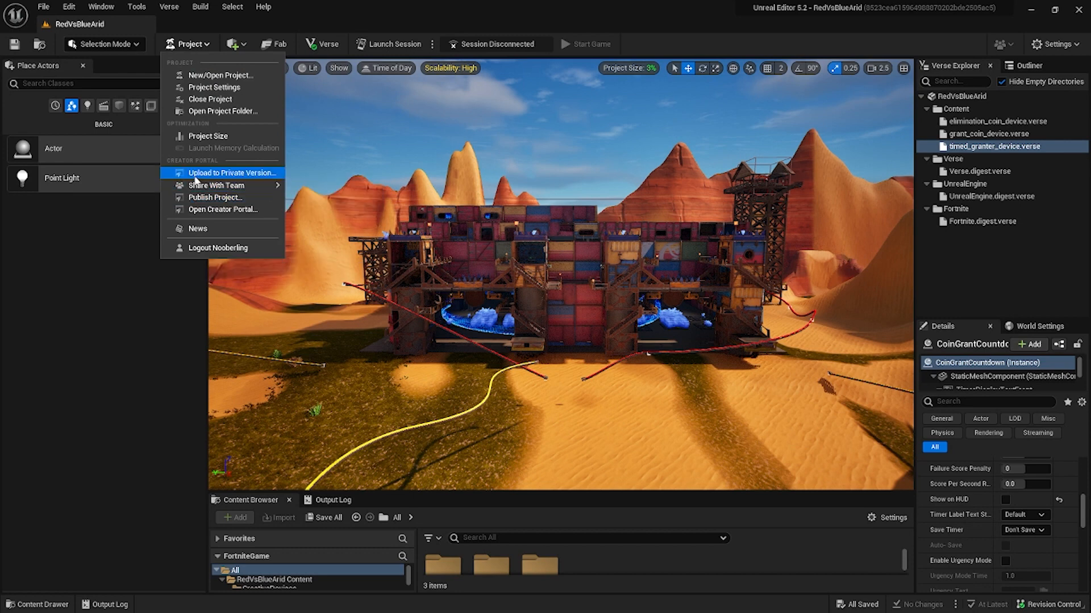
left_click(389, 43)
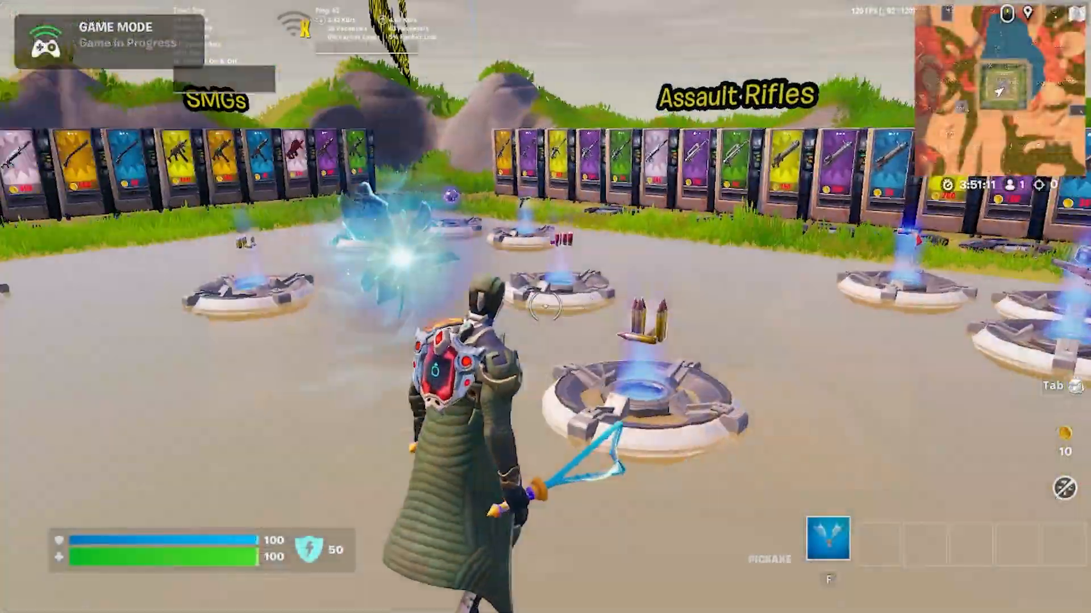
key("Escape")
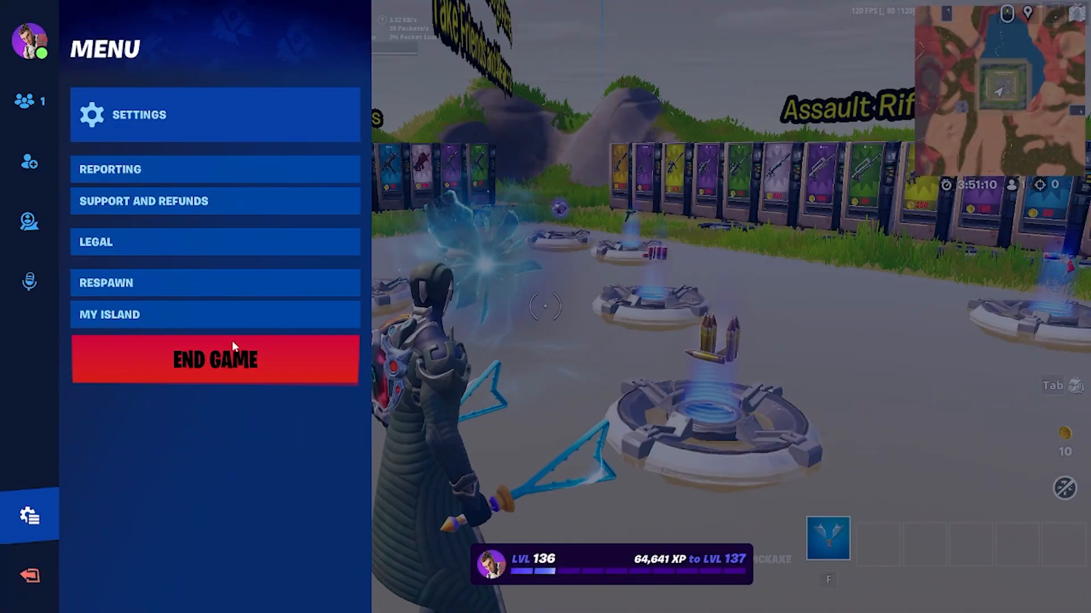
left_click(231, 358)
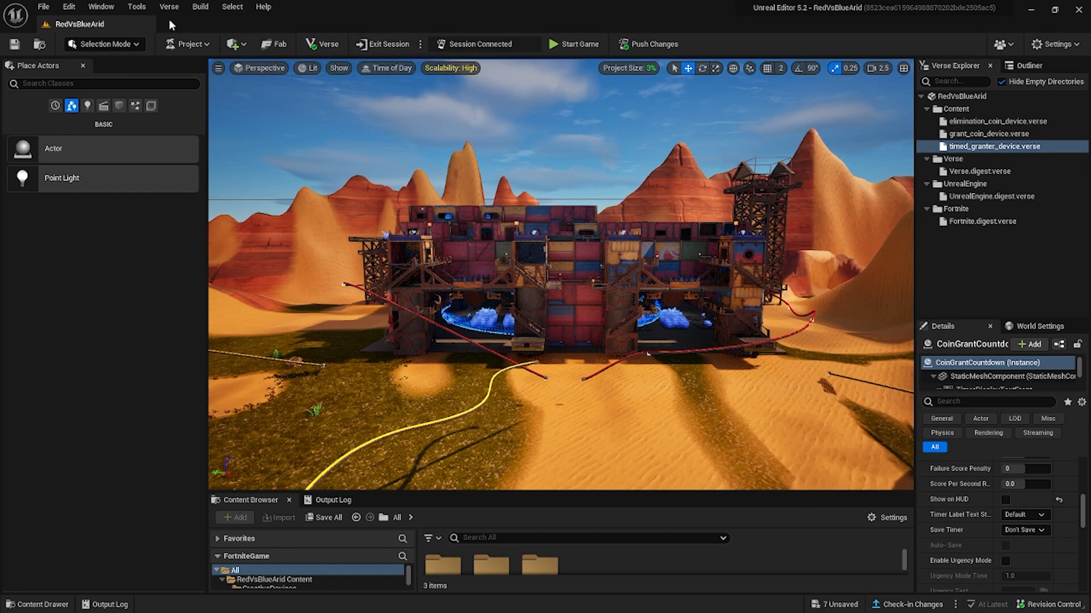
left_click(187, 44)
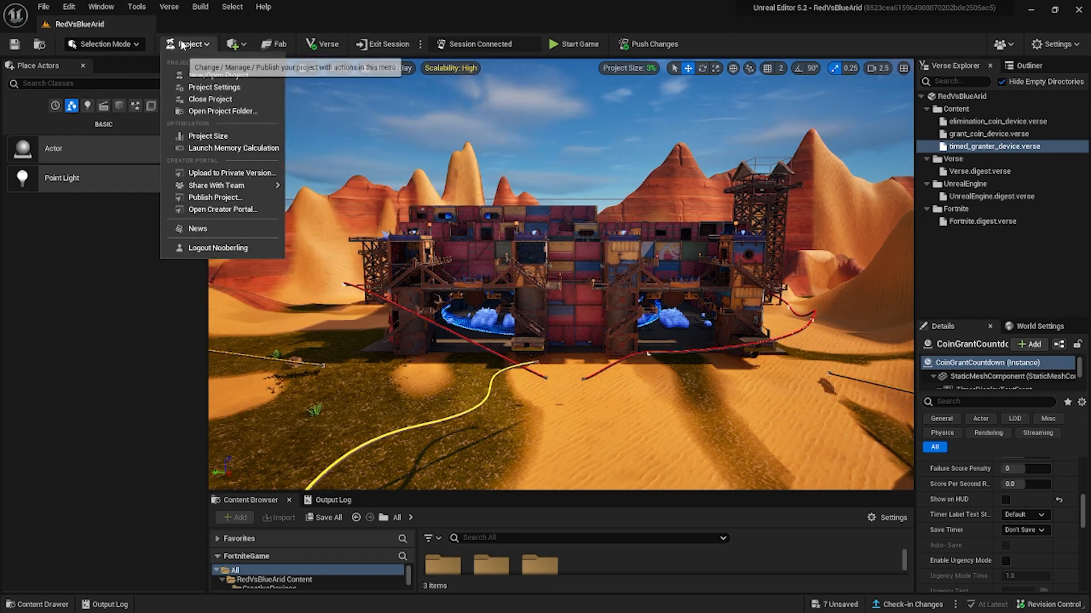
left_click(199, 149)
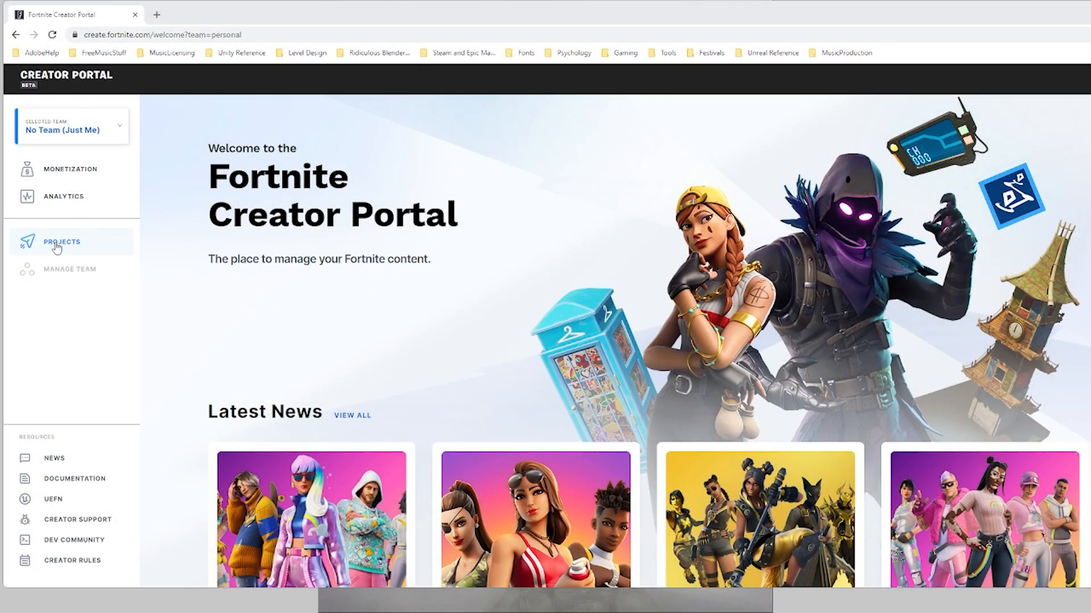
Switch to the Fortnite Creator Portal, open the RedVsBlueArid project and start publishing its First Draft private version.
left_click(50, 243)
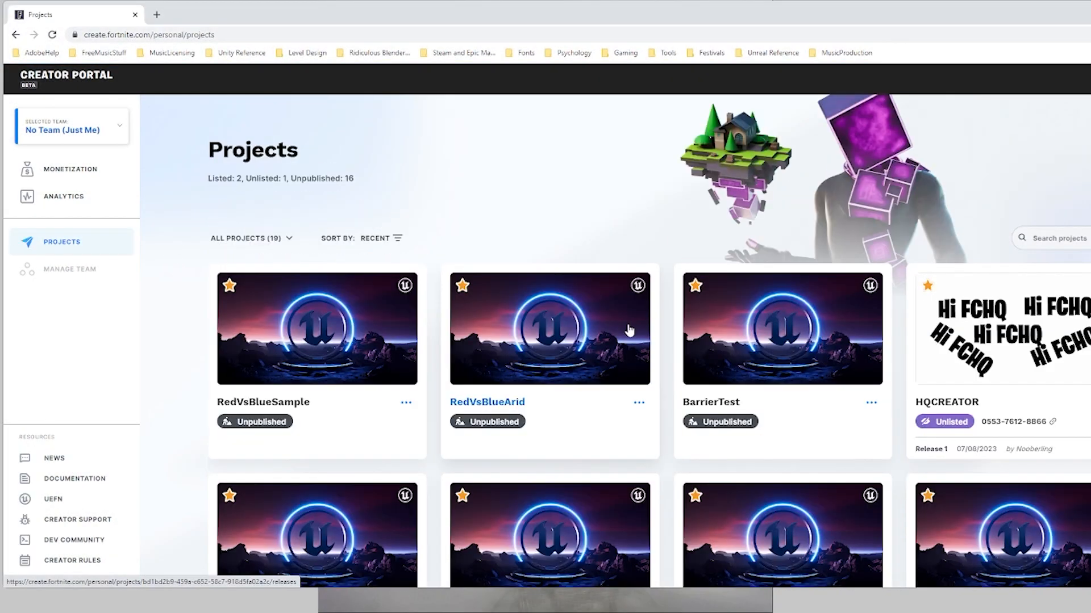
scroll(627, 329, "down", 1)
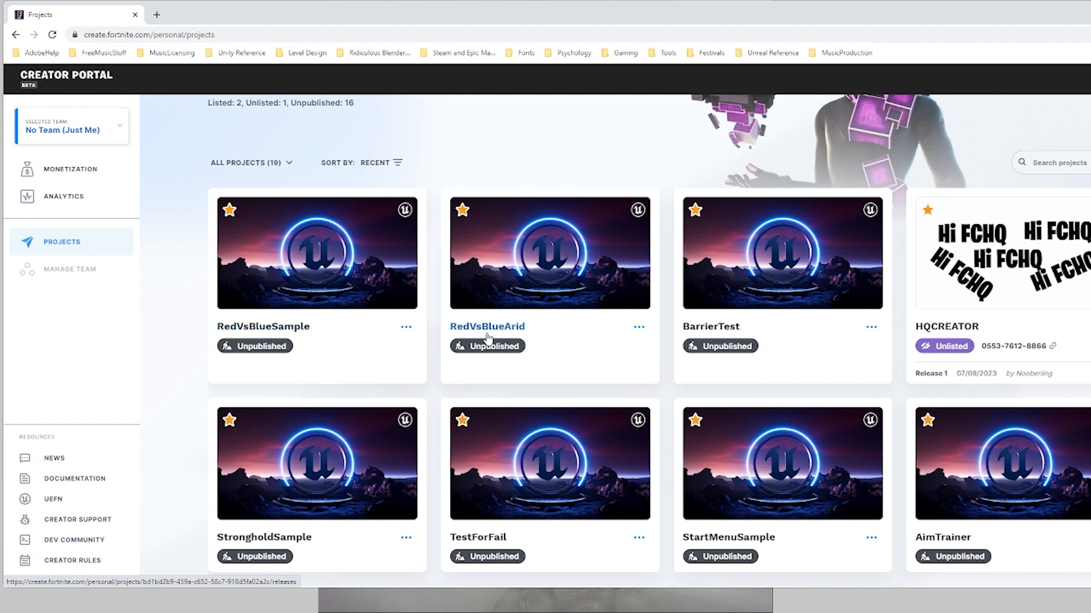
left_click(519, 329)
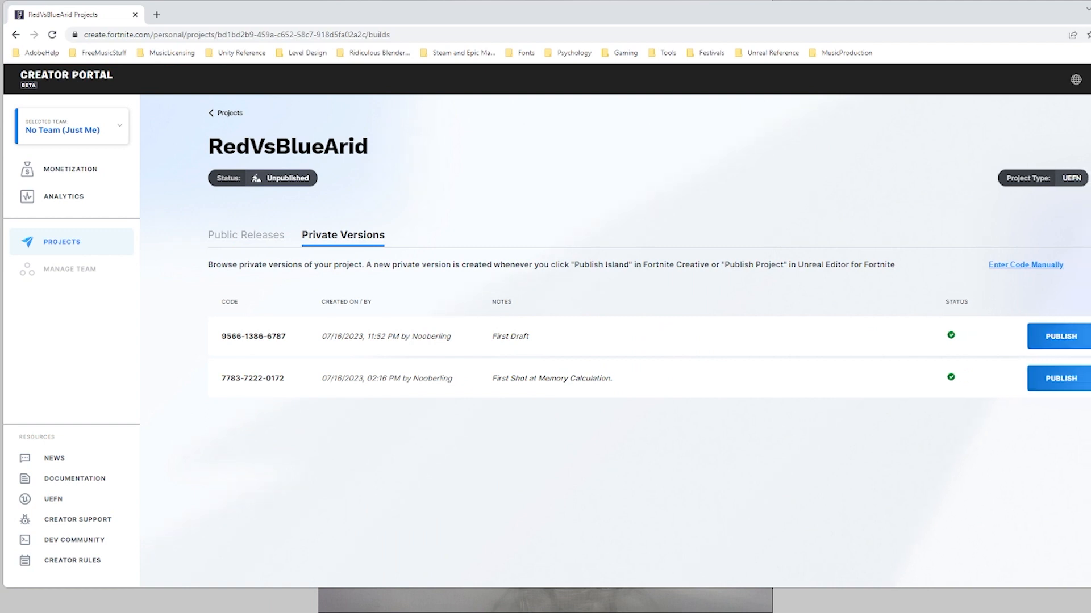
left_click(1042, 346)
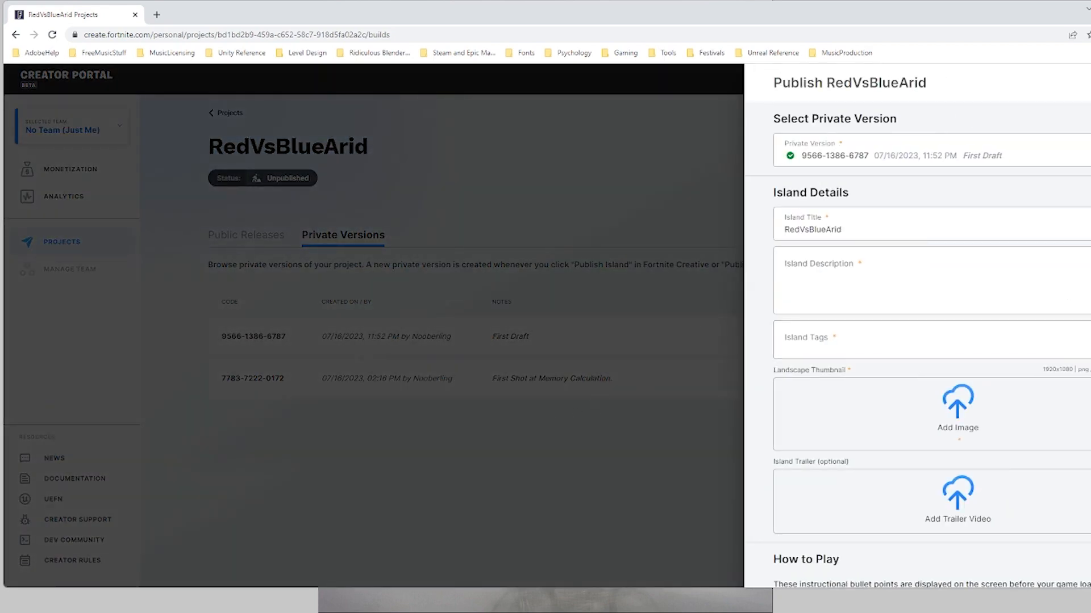
Narrow the browser window to show the whole publishing form and select the island title text for editing.
left_click_drag(1090, 336, 957, 336)
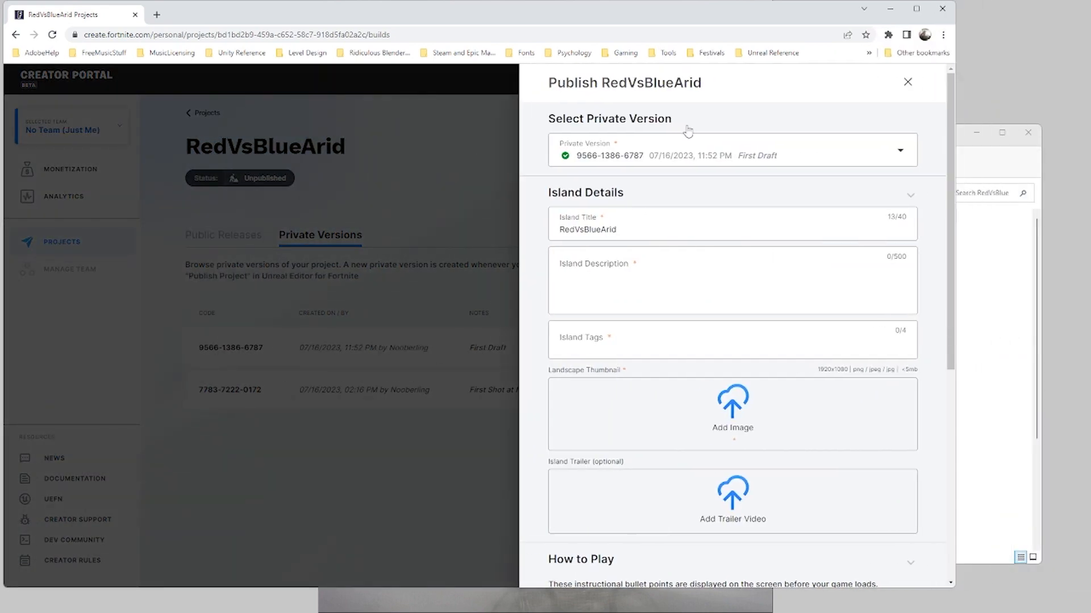
double_click(635, 227)
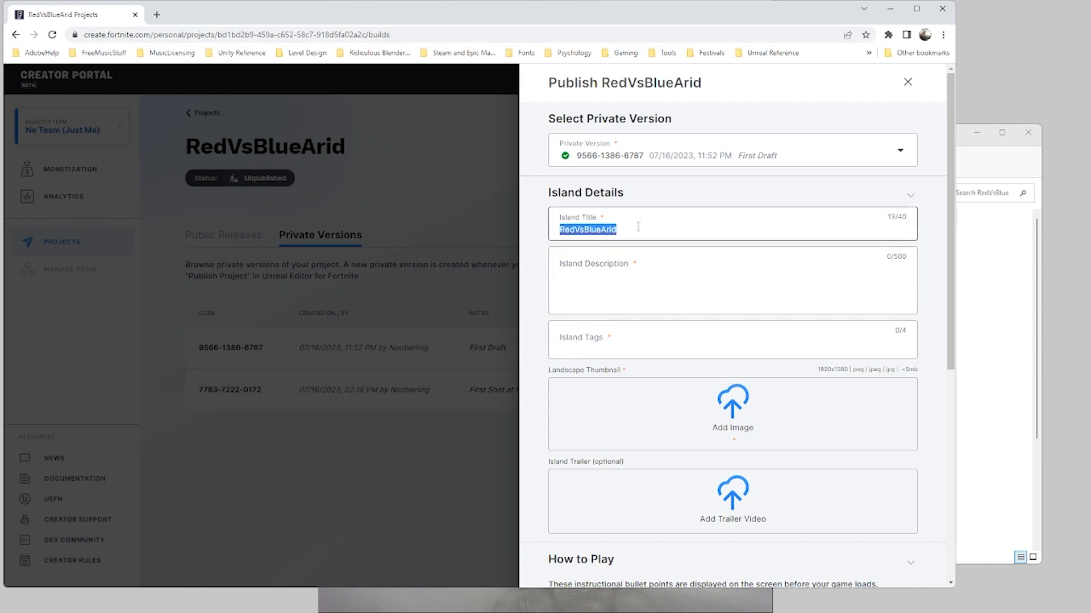